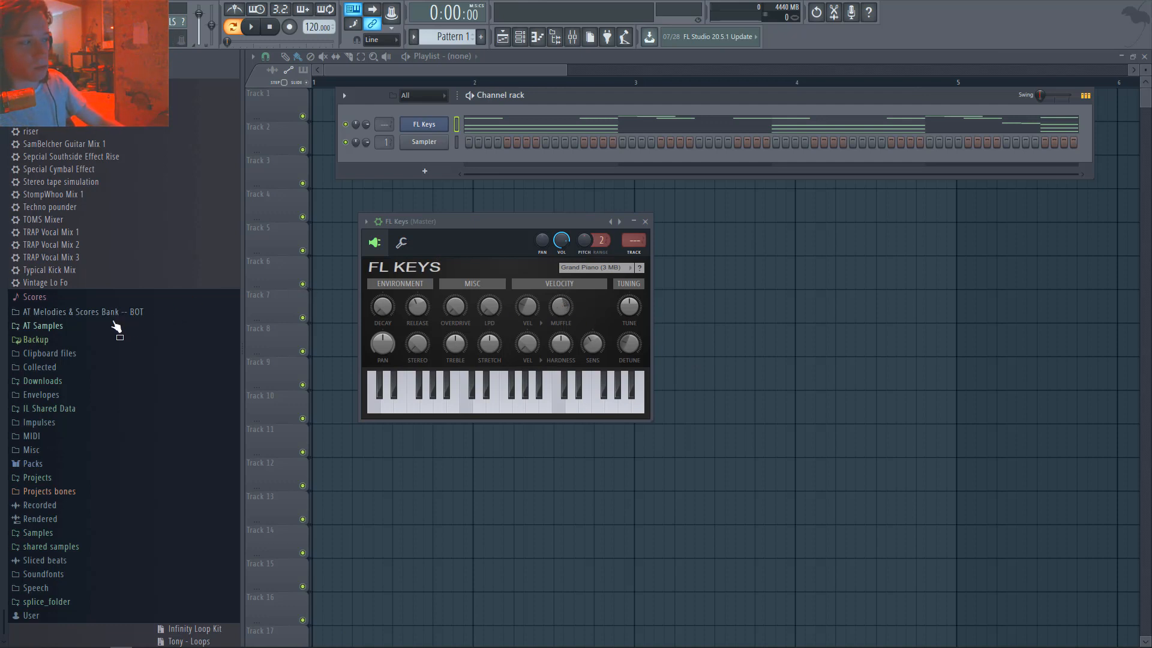
- Expand the AT Samples folder in the browser to list its sound kits
{"action": "scroll", "coordinate": [117, 349], "scroll_direction": "up", "scroll_amount": 8}
{"action": "scroll", "coordinate": [116, 347], "scroll_direction": "down", "scroll_amount": 8}
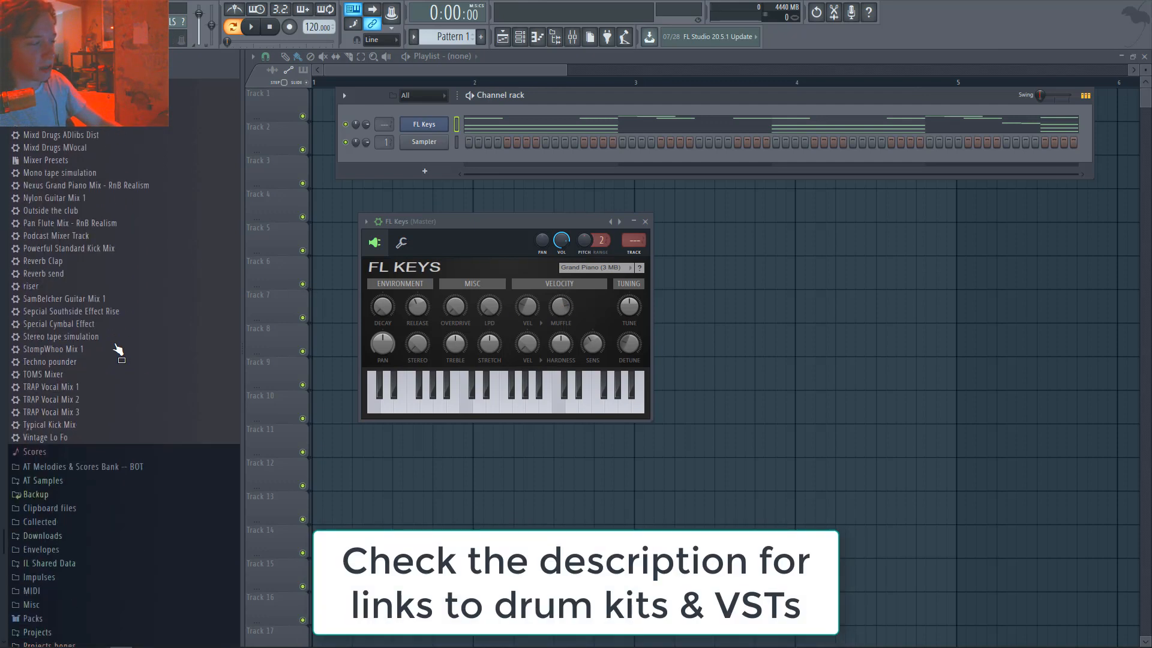
{"action": "left_click", "coordinate": [81, 327]}
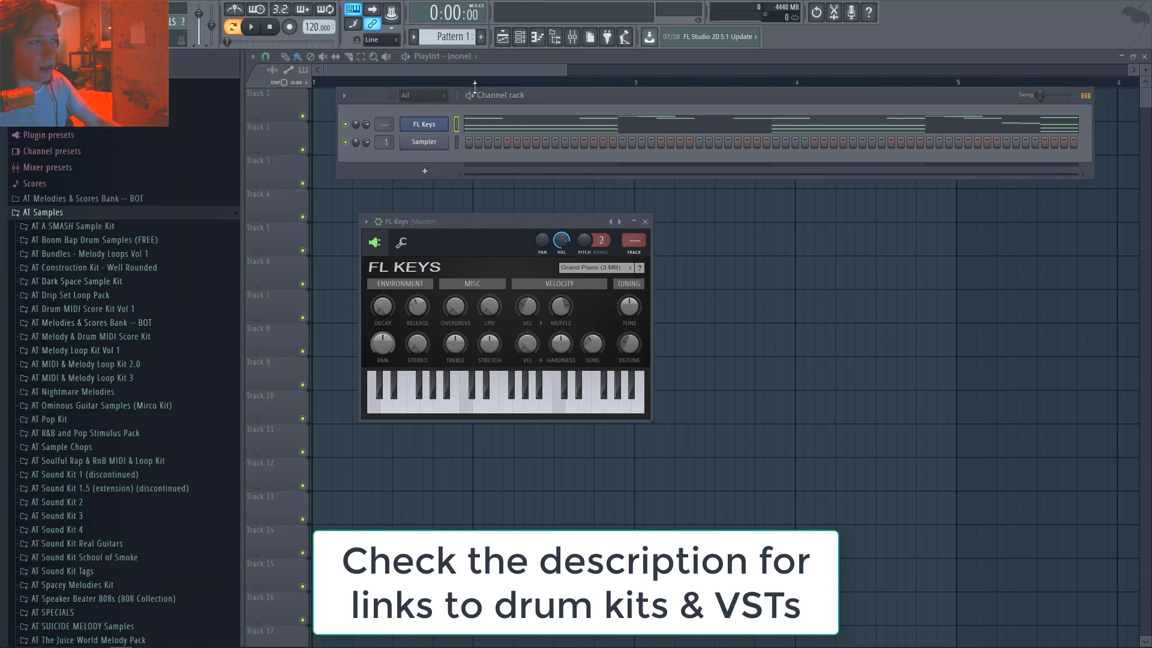
- Play through the FL Keys melody in the piano roll and review its notes across all octaves
{"action": "left_click", "coordinate": [520, 129]}
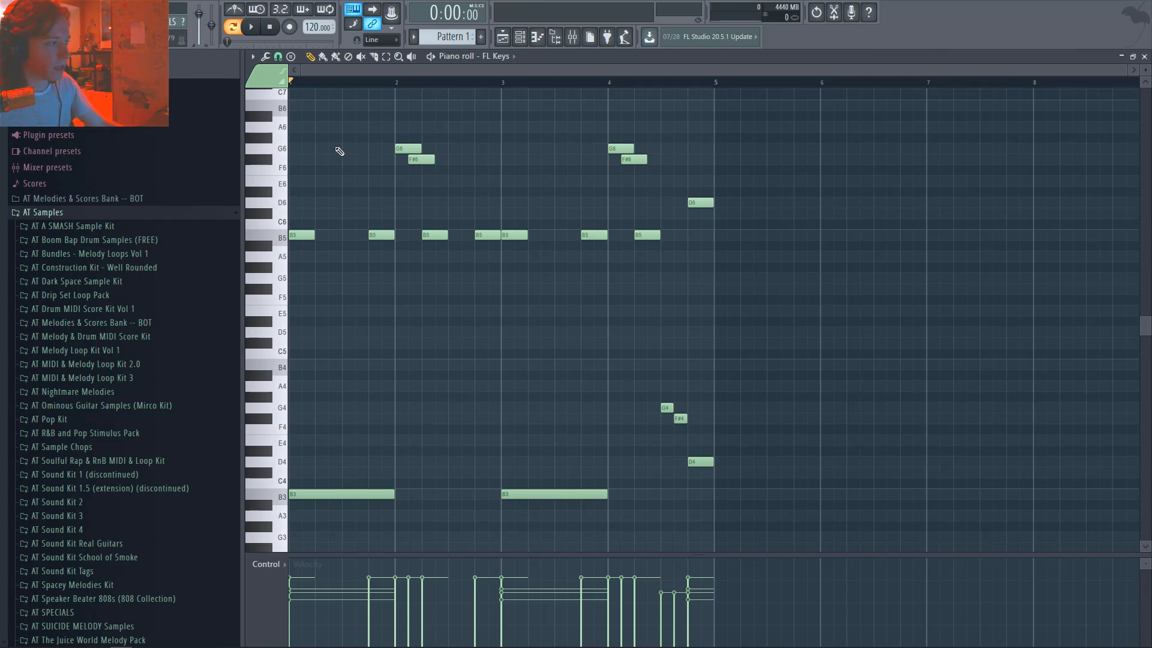
{"action": "key", "text": "space"}
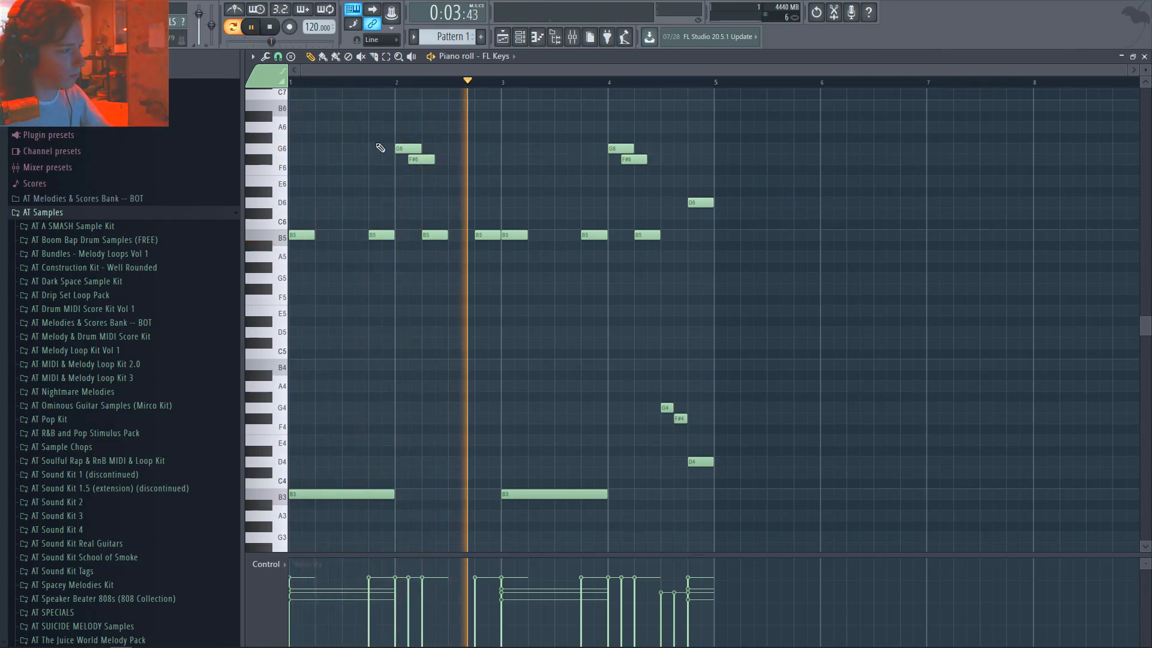
{"action": "scroll", "coordinate": [700, 168], "scroll_direction": "down", "scroll_amount": 3}
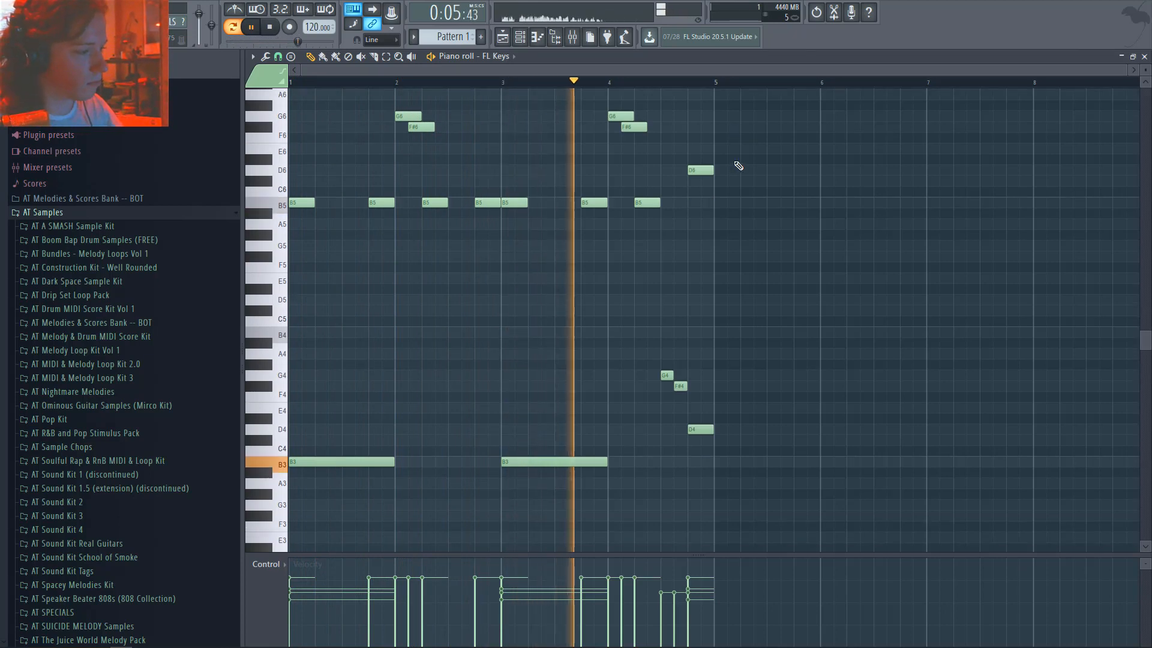
{"action": "scroll", "coordinate": [733, 216], "scroll_direction": "down", "scroll_amount": 2}
{"action": "scroll", "coordinate": [733, 216], "scroll_direction": "up", "scroll_amount": 2}
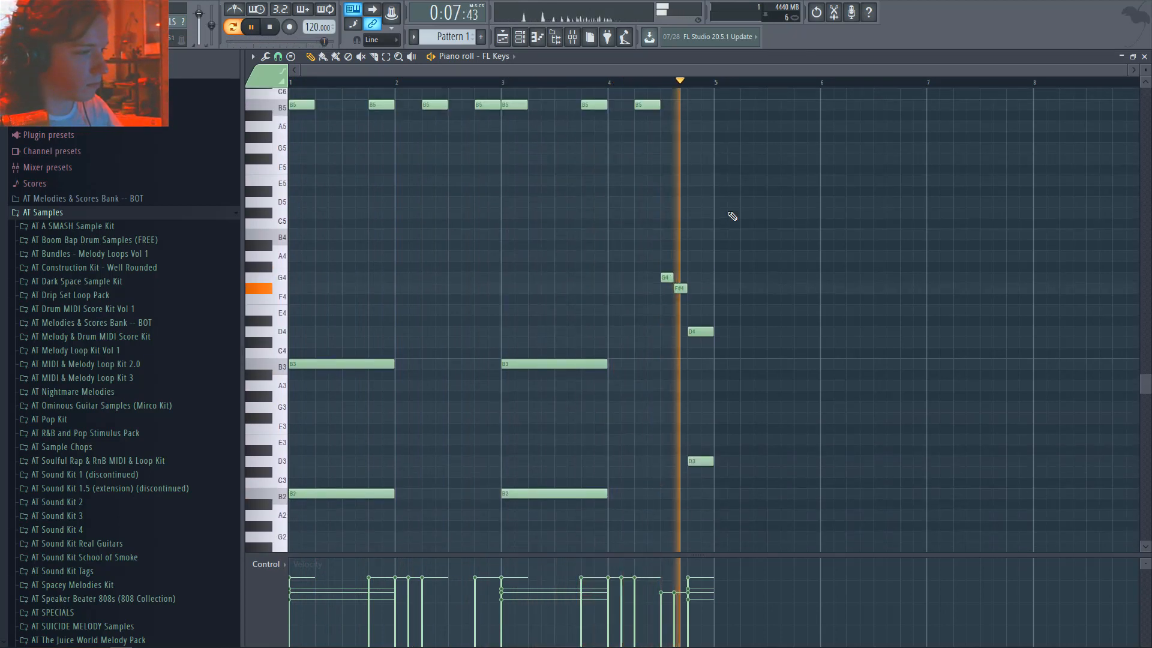
{"action": "scroll", "coordinate": [733, 216], "scroll_direction": "down", "scroll_amount": 3}
{"action": "scroll", "coordinate": [733, 216], "scroll_direction": "down", "scroll_amount": 2}
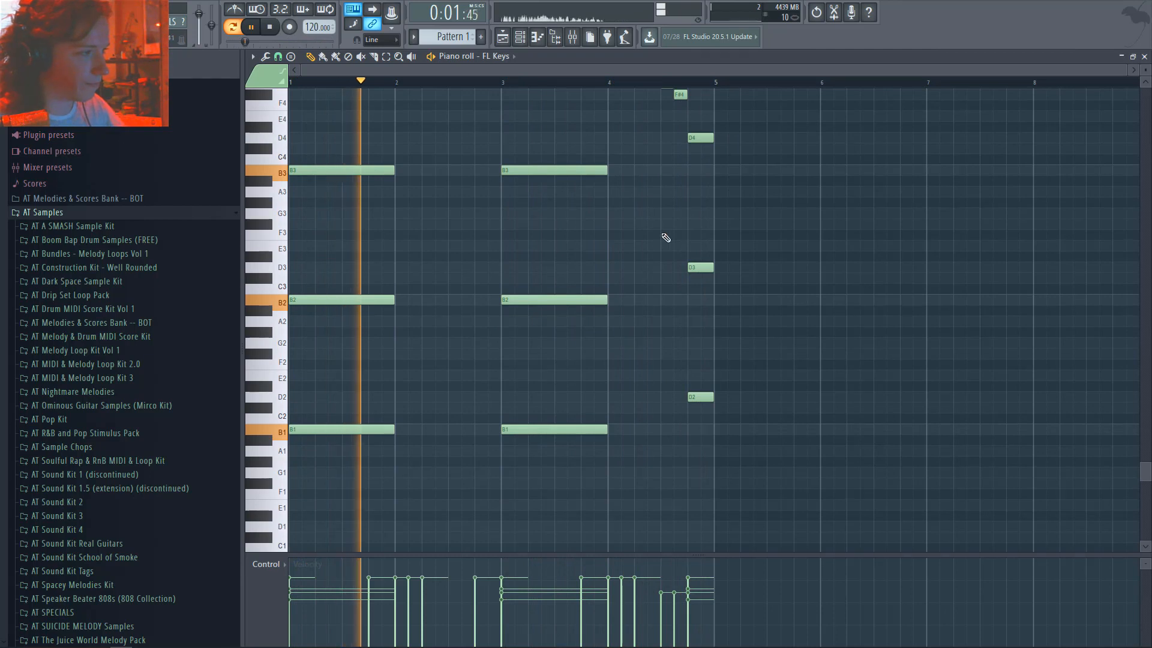
{"action": "scroll", "coordinate": [585, 311], "scroll_direction": "up", "scroll_amount": 6}
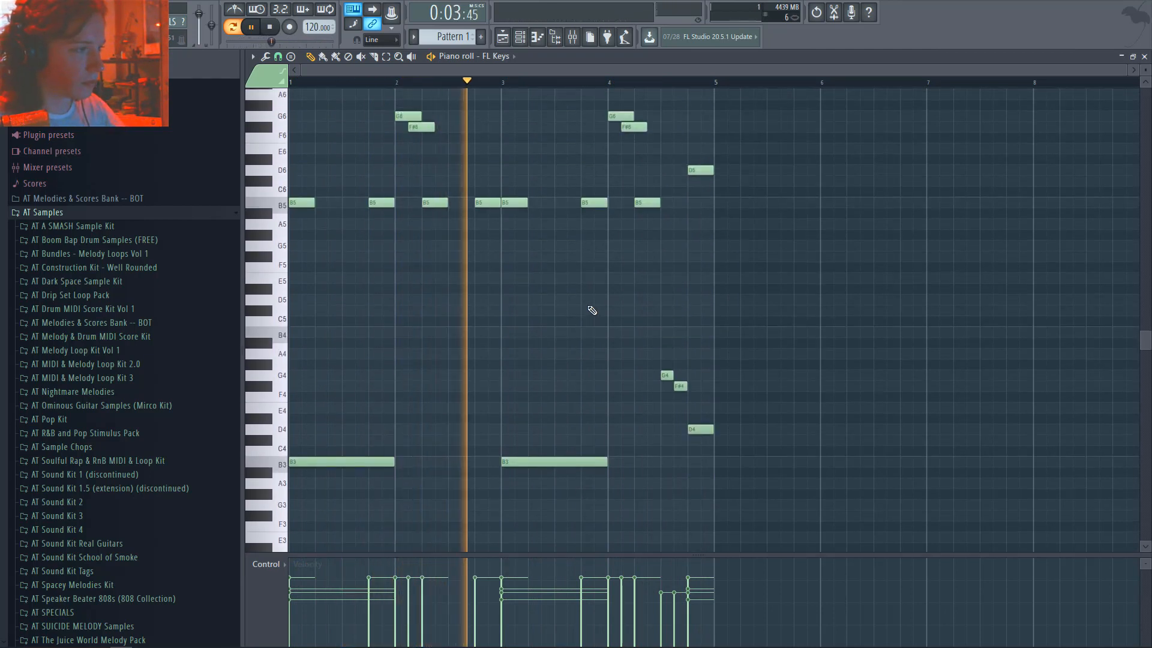
{"action": "scroll", "coordinate": [591, 310], "scroll_direction": "up", "scroll_amount": 3}
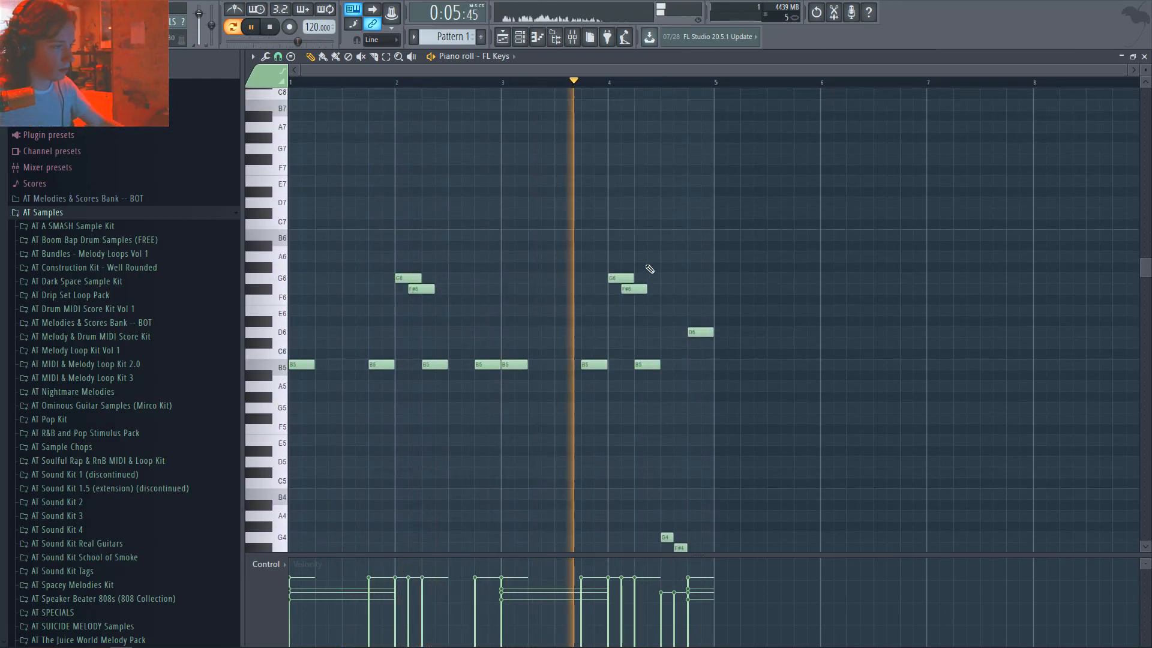
{"action": "scroll", "coordinate": [647, 261], "scroll_direction": "down", "scroll_amount": 3}
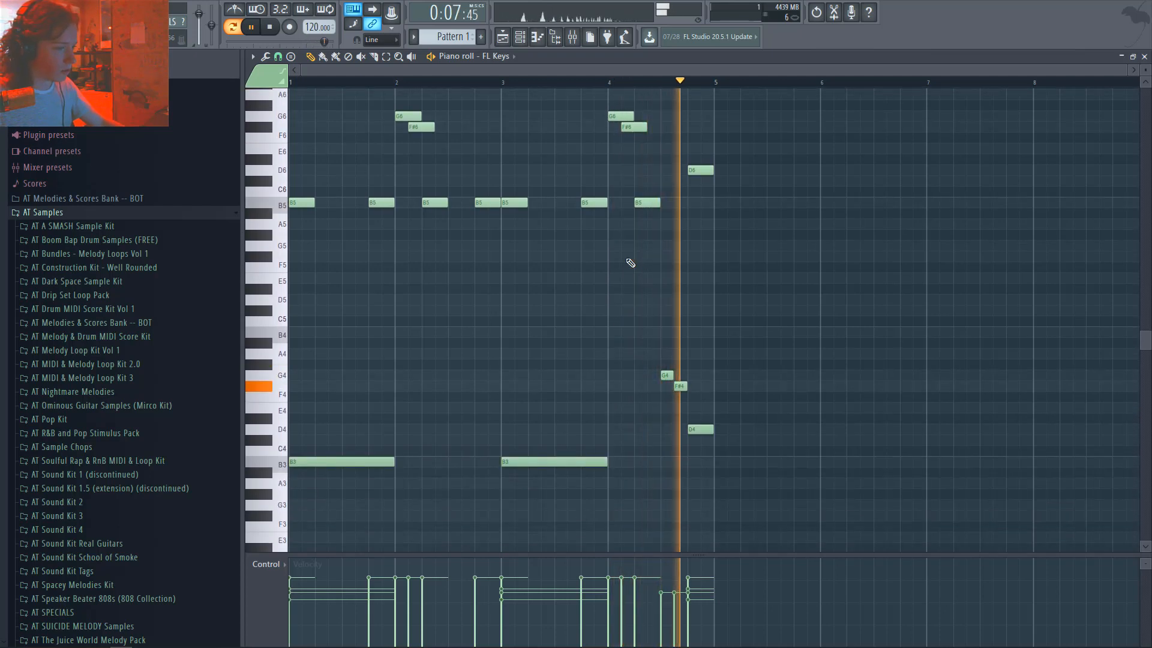
{"action": "key", "text": "space"}
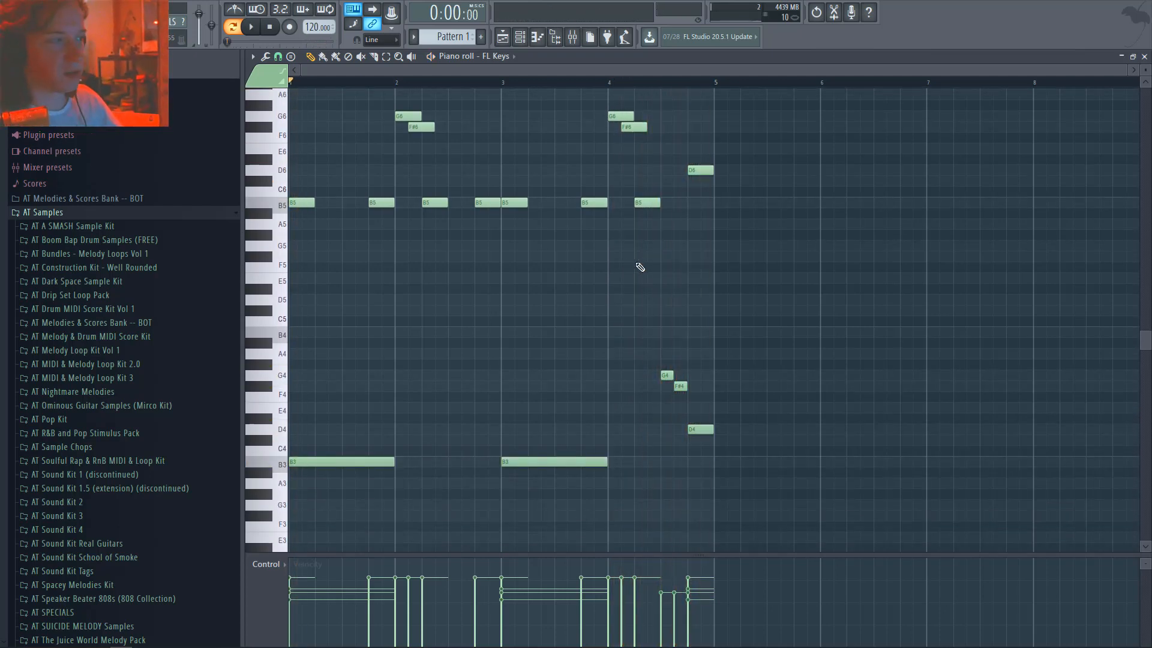
{"action": "key", "text": "F7"}
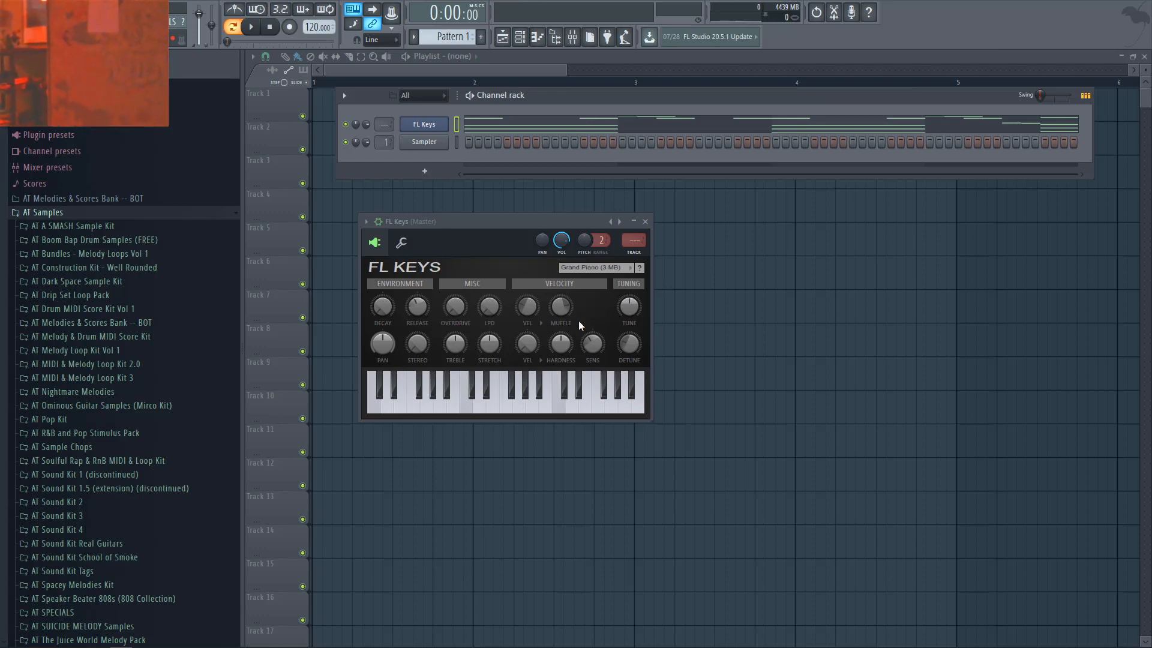
- Add Clap Party from AT Sound Kit 4's Claps to the channel rack and place a hit on beat 3 of every bar
{"action": "left_click", "coordinate": [95, 531]}
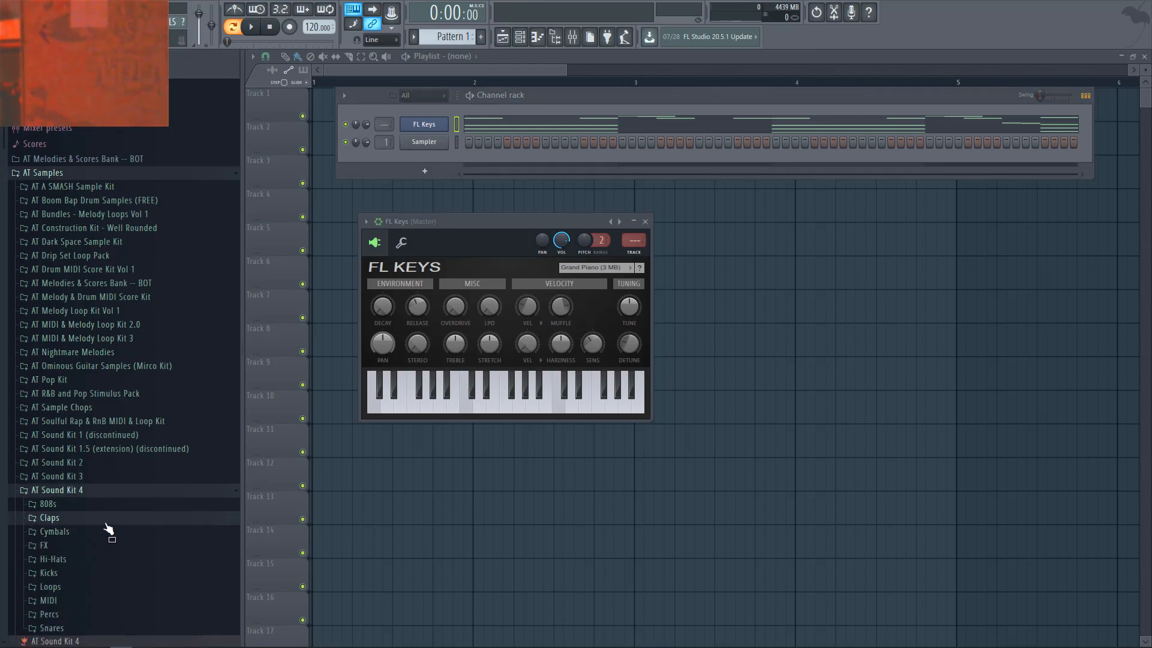
{"action": "left_click", "coordinate": [109, 520]}
{"action": "left_click", "coordinate": [108, 528]}
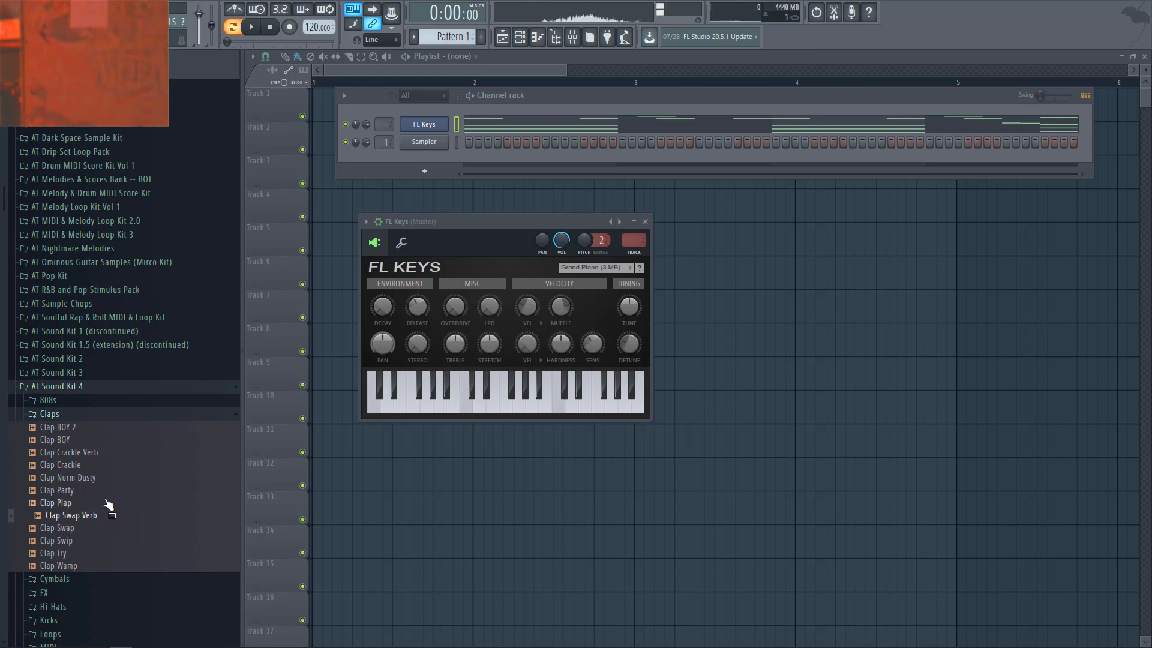
{"action": "left_click_drag", "start_coordinate": [108, 505], "coordinate": [510, 157]}
{"action": "left_click", "coordinate": [546, 160]}
{"action": "left_click", "coordinate": [700, 160]}
{"action": "left_click", "coordinate": [853, 160]}
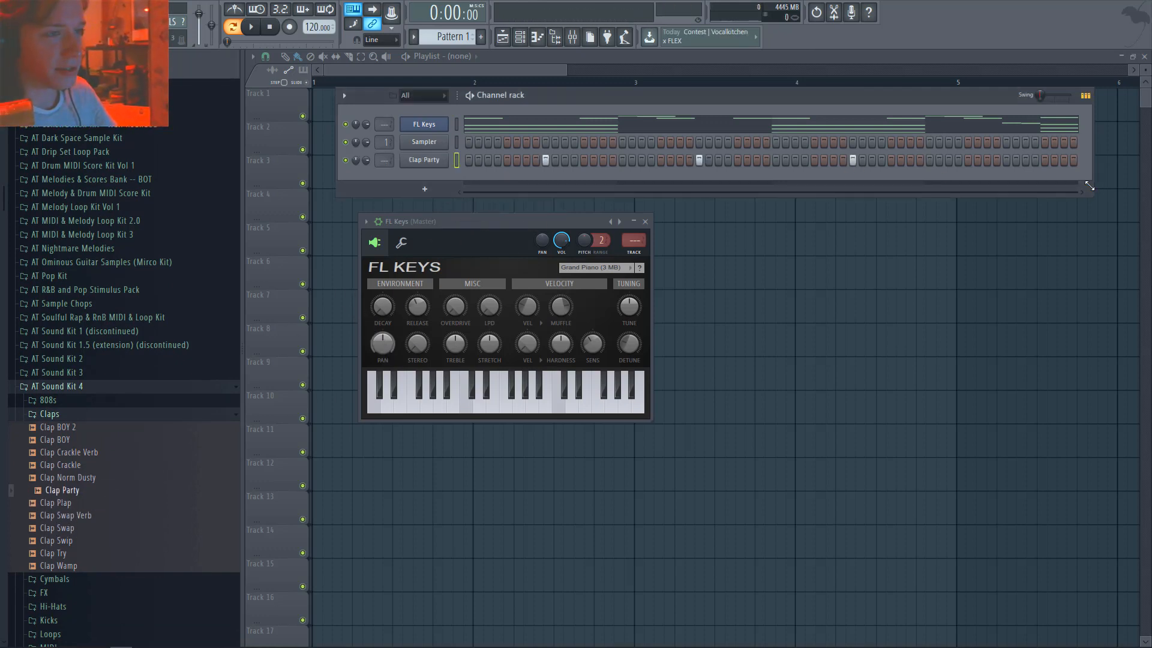
- Convert the Clap Party steps to piano roll notes and apply quick legato so each note extends to the following one
{"action": "right_click", "coordinate": [422, 165]}
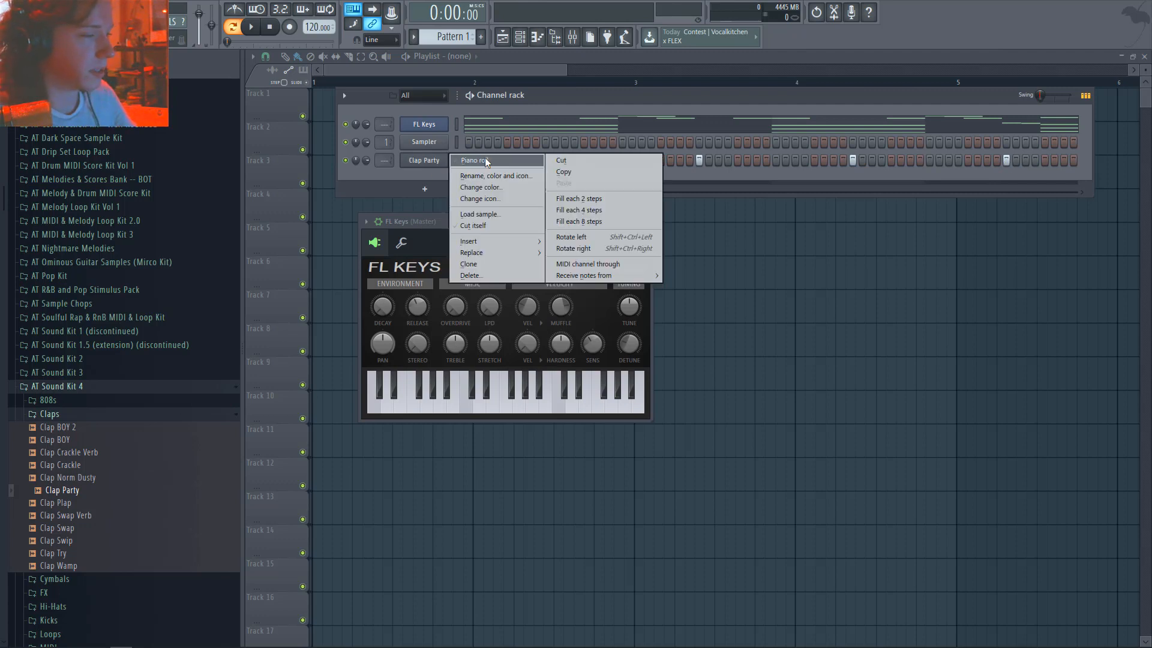
{"action": "left_click", "coordinate": [485, 158]}
{"action": "key", "text": "ctrl+l"}
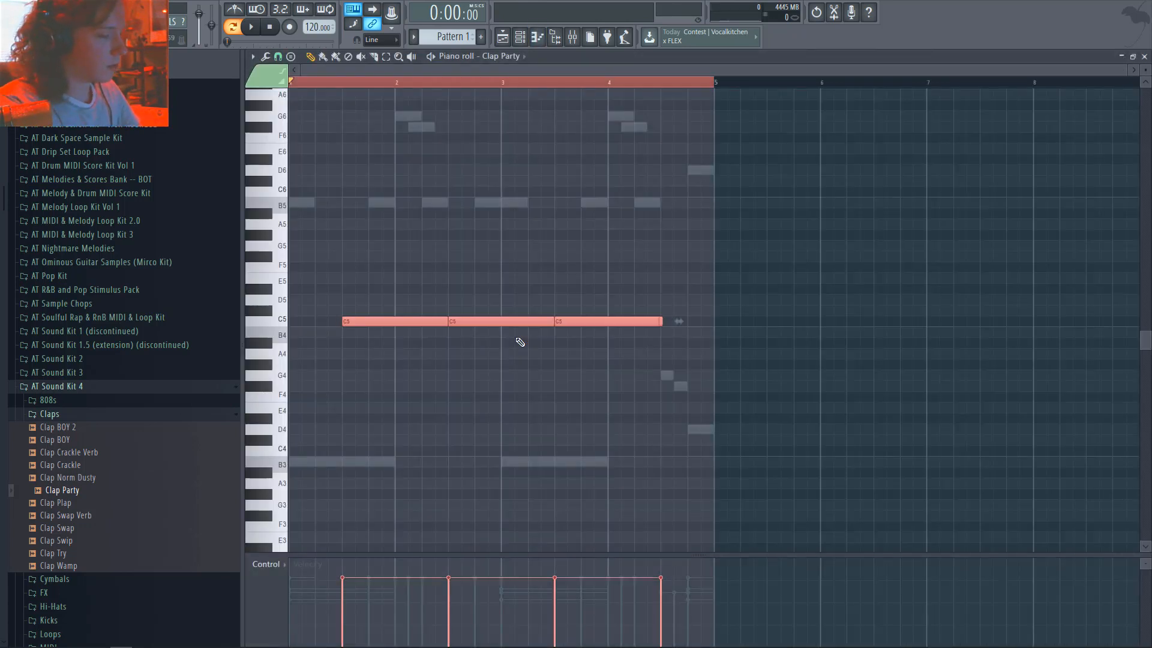
{"action": "key", "text": "F7"}
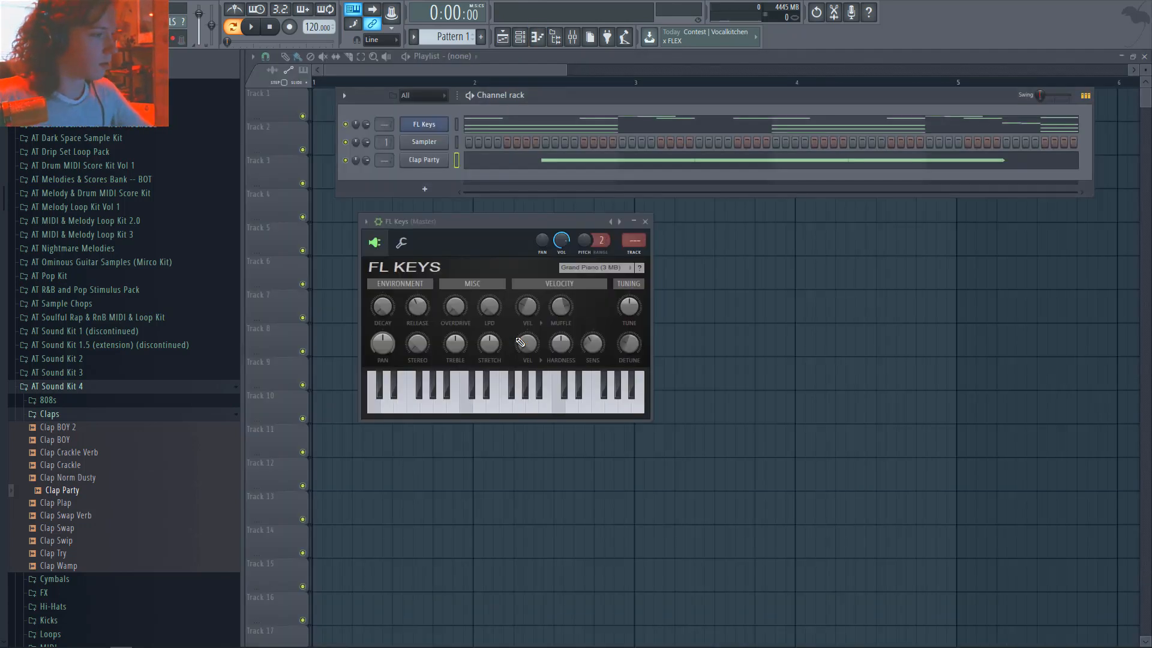
- Audition samples in AT Sound Kit 4's Hi-Hats folder and add HiHat New Stand as a channel
{"action": "left_click", "coordinate": [103, 416]}
{"action": "left_click", "coordinate": [110, 460]}
{"action": "left_click", "coordinate": [97, 508]}
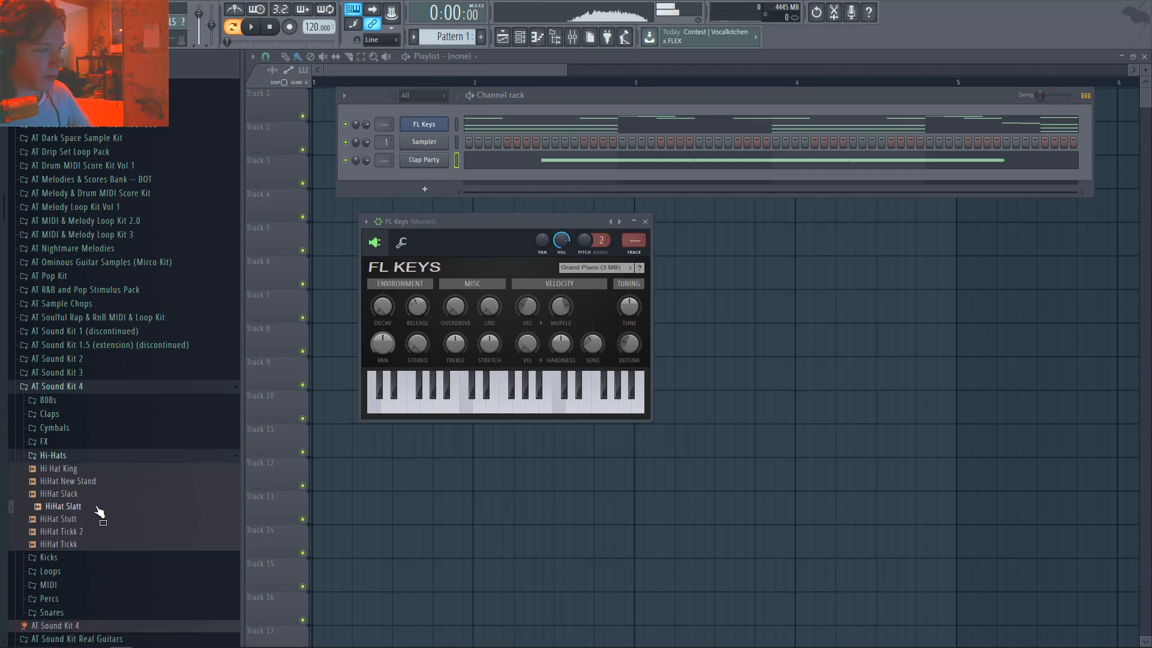
{"action": "left_click", "coordinate": [95, 519]}
{"action": "left_click", "coordinate": [98, 532]}
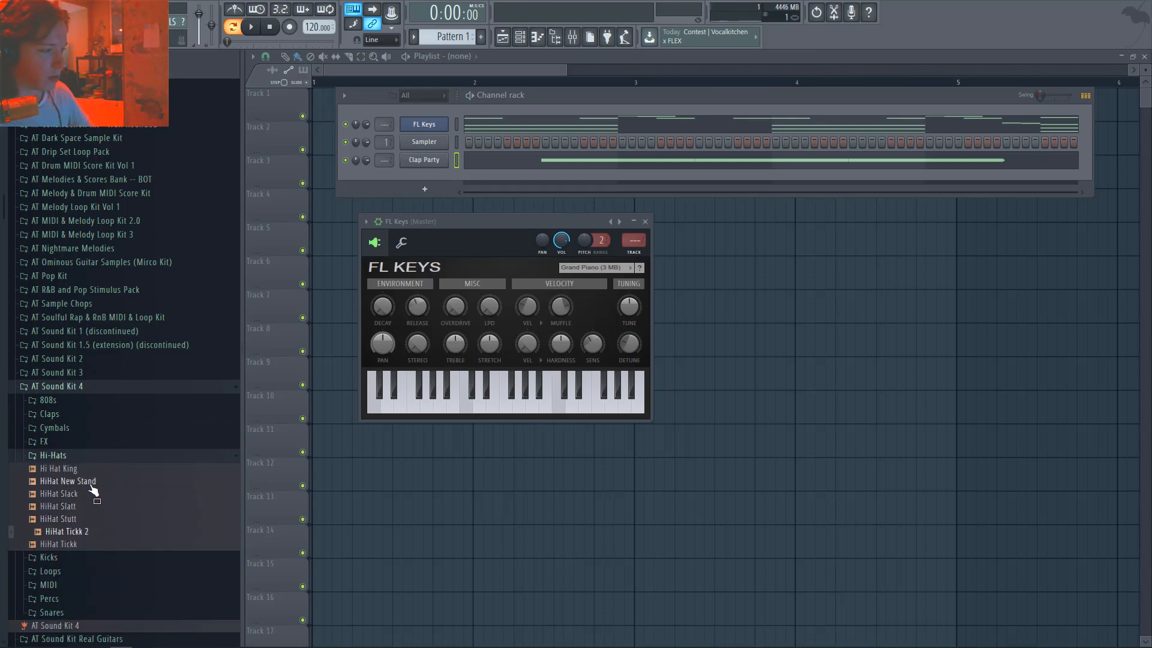
{"action": "left_click_drag", "start_coordinate": [93, 490], "coordinate": [457, 172]}
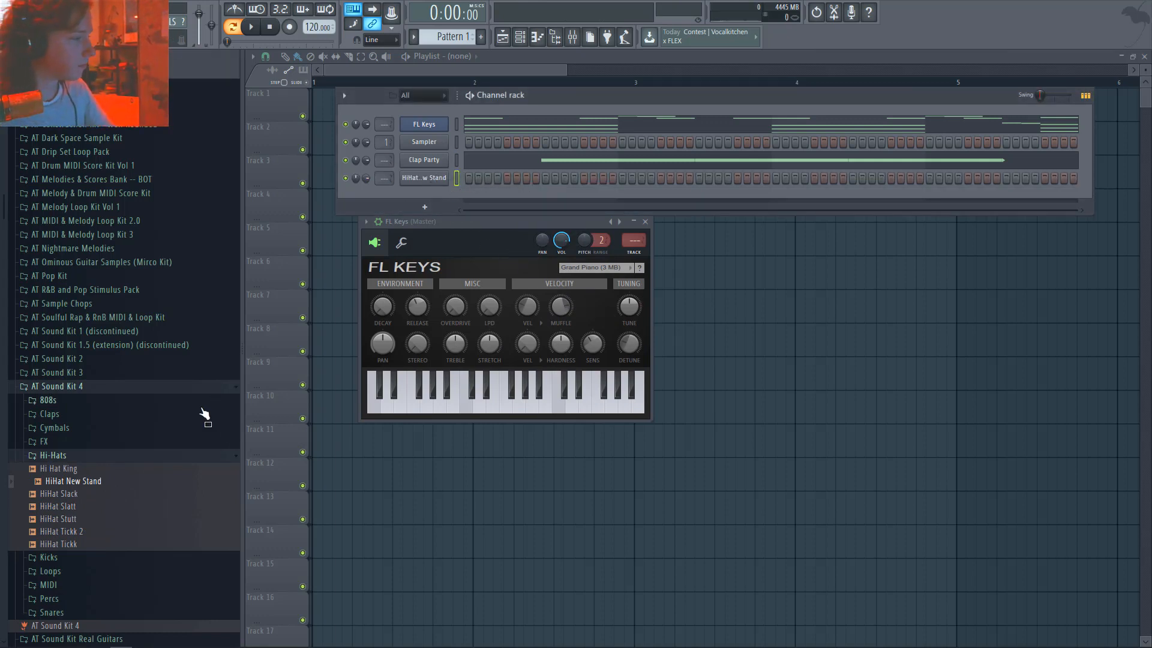
- Audition samples in AT Sound Kit 4's 808s folder and add 808 CHOPPED as a channel
{"action": "left_click", "coordinate": [141, 403]}
{"action": "left_click", "coordinate": [127, 439]}
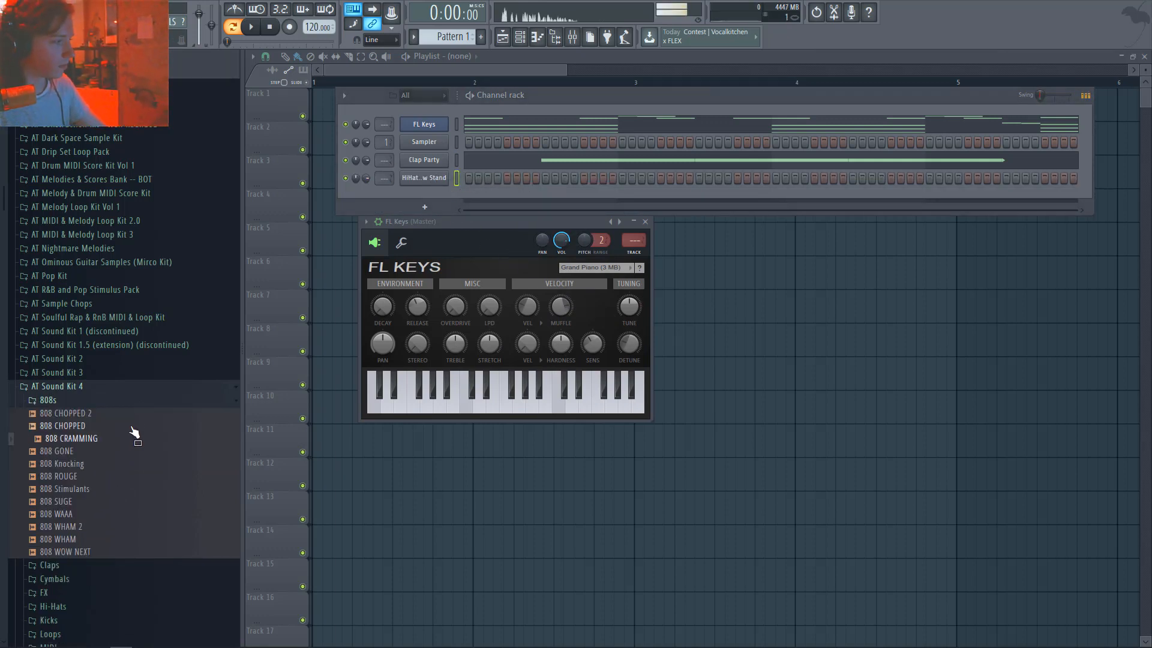
{"action": "left_click", "coordinate": [132, 426]}
{"action": "left_click_drag", "start_coordinate": [301, 306], "coordinate": [457, 190]}
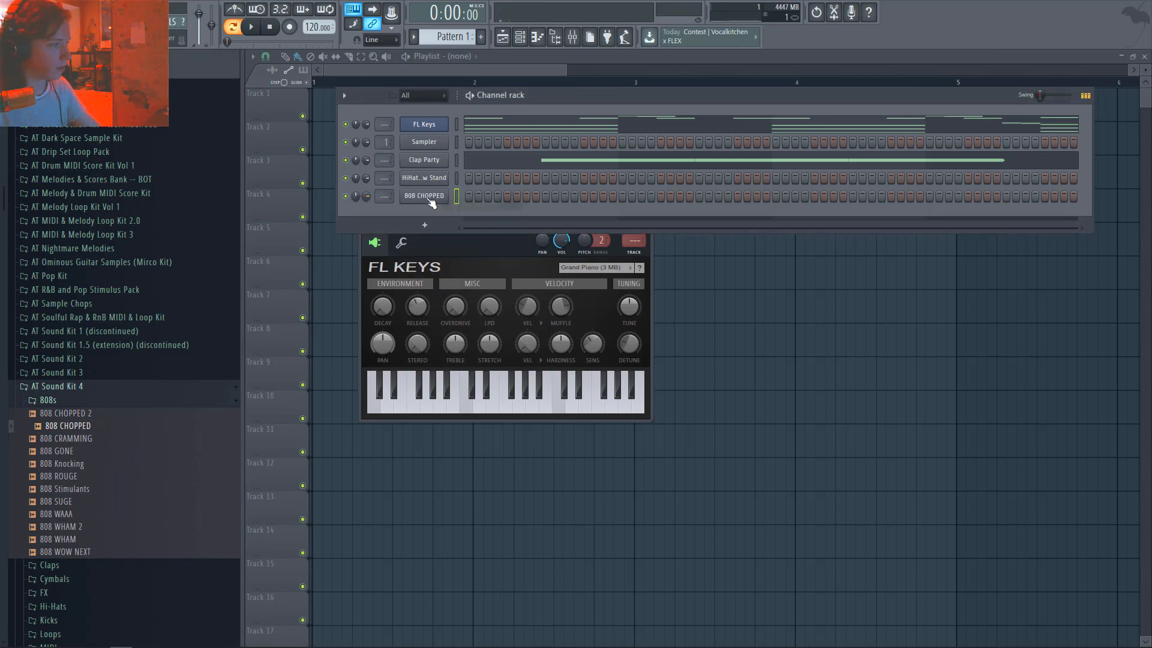
- Enable the volume envelope of the 808 CHOPPED channel with its hold turned up
{"action": "left_click", "coordinate": [425, 196]}
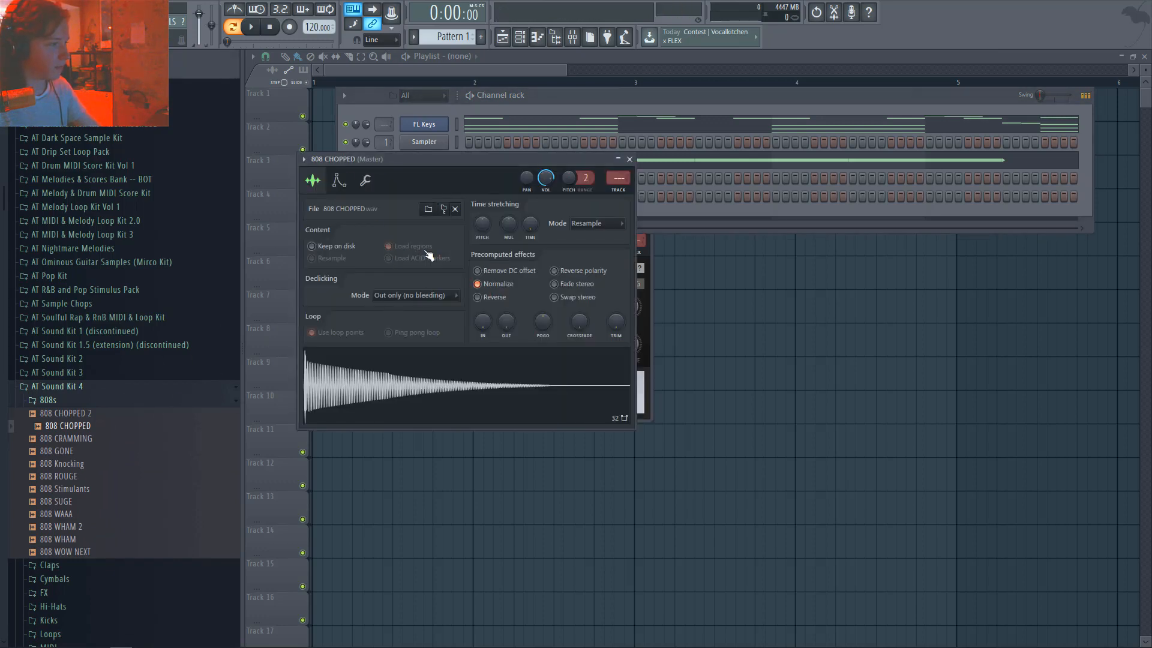
{"action": "left_click", "coordinate": [339, 179]}
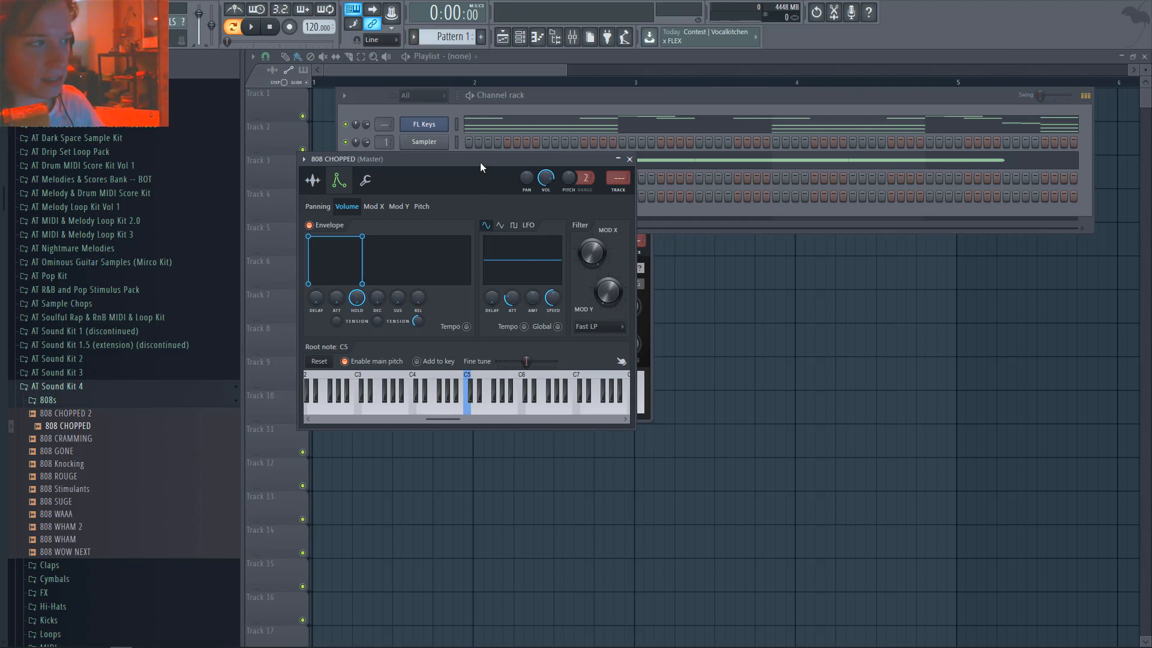
{"action": "left_click", "coordinate": [629, 160]}
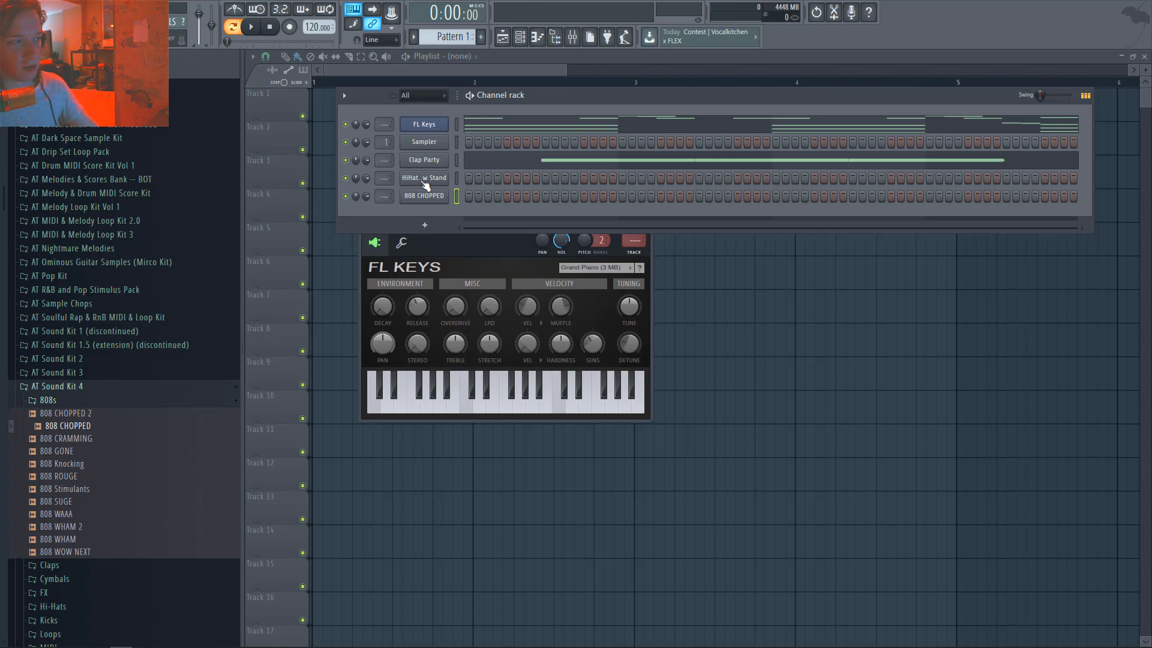
- Fill the HiHat New Stand channel on every second step and play the pattern
{"action": "right_click", "coordinate": [423, 178]}
{"action": "left_click", "coordinate": [637, 221]}
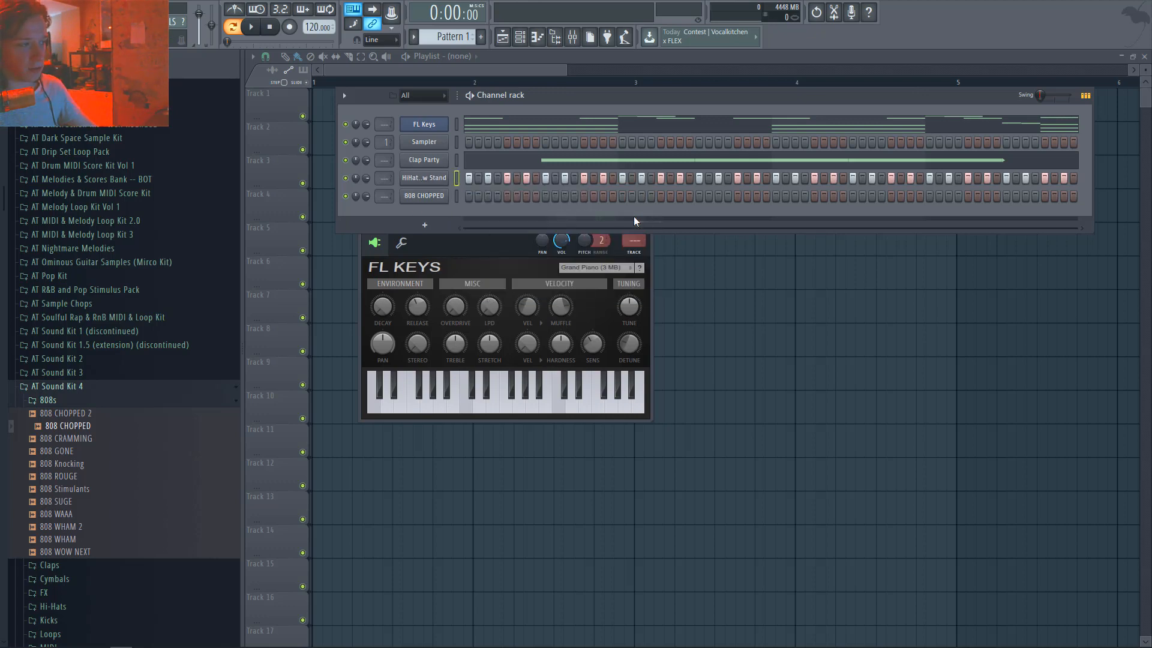
{"action": "key", "text": "space"}
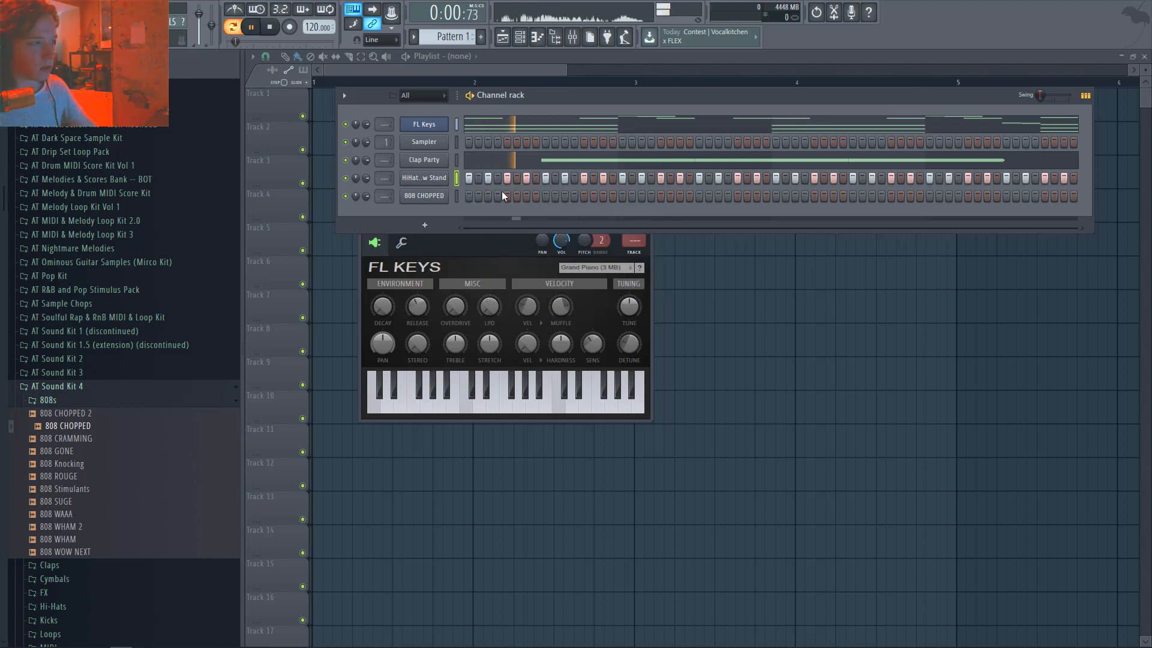
- In 808 CHOPPED's piano roll, draw a three-beat B5 note at the start of bar 1 and transpose it down an octave to B4
{"action": "right_click", "coordinate": [445, 197]}
{"action": "left_click", "coordinate": [471, 197]}
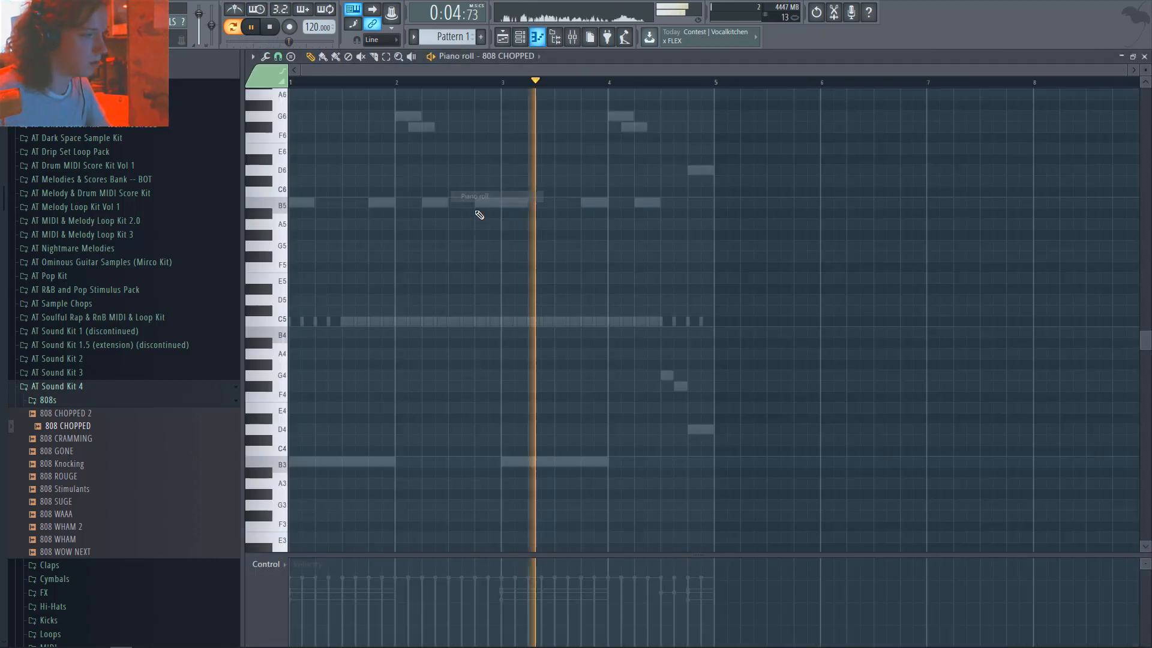
{"action": "left_click", "coordinate": [299, 206]}
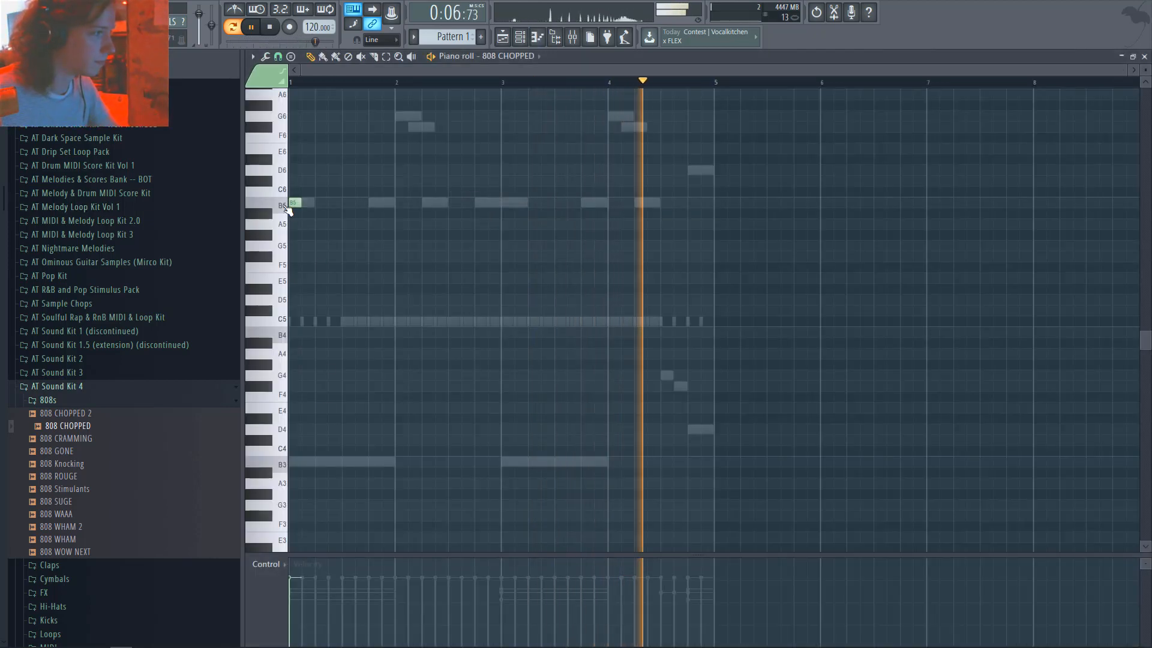
{"action": "left_click_drag", "start_coordinate": [303, 206], "coordinate": [362, 206]}
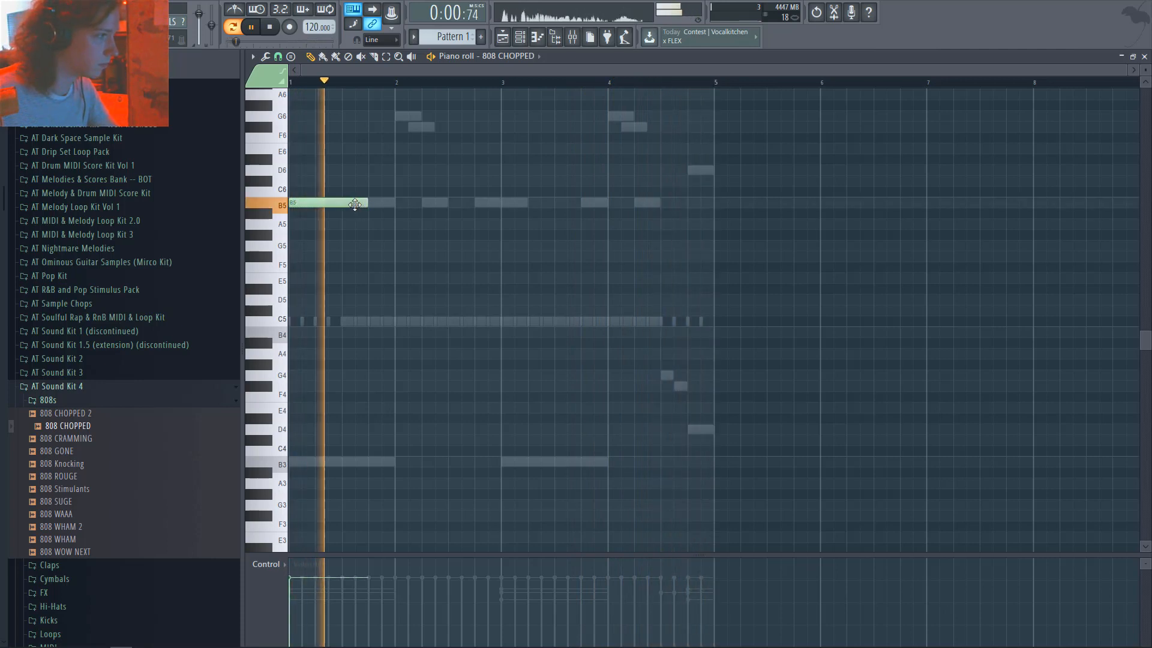
{"action": "key", "text": "space"}
{"action": "key", "text": "ctrl+Down"}
{"action": "key", "text": "space"}
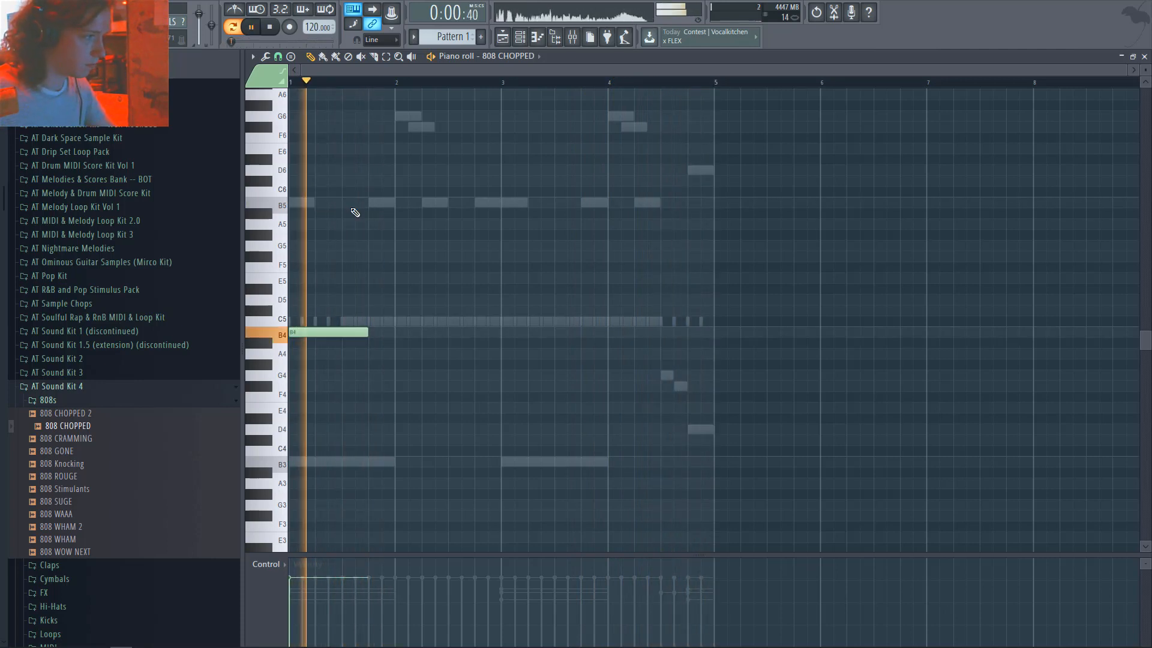
- Add three-beat B4 notes for the 808 at beat 2 of bar 2, the start of bar 3, and beat 2 of bar 4
{"action": "left_click", "coordinate": [400, 332]}
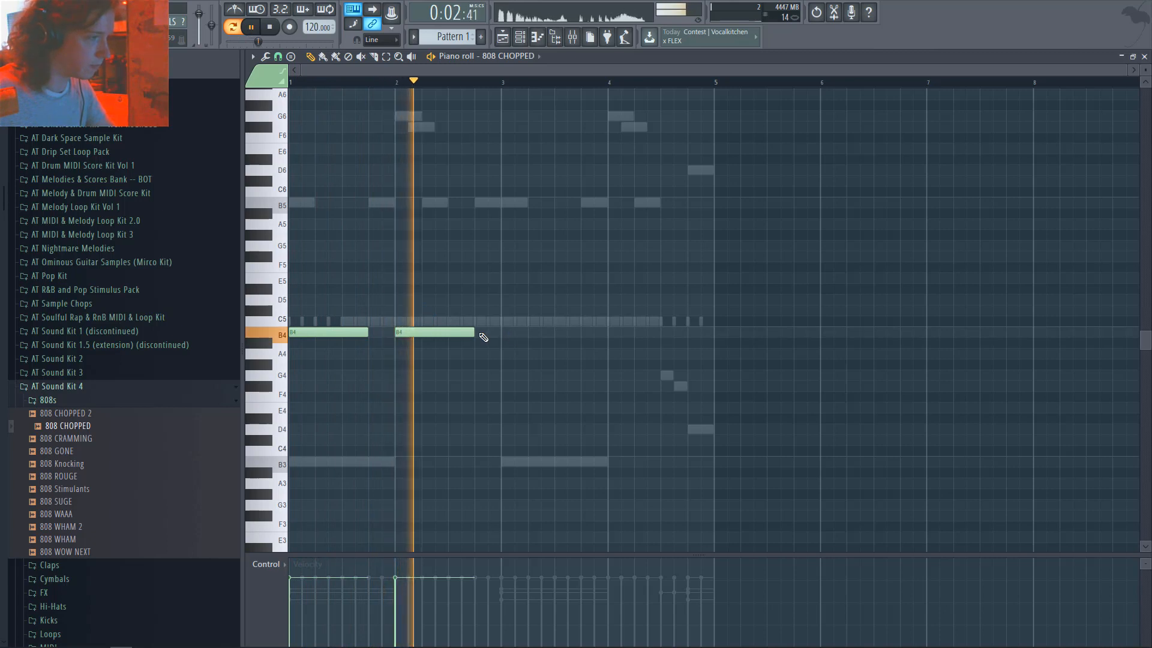
{"action": "left_click_drag", "start_coordinate": [465, 332], "coordinate": [492, 333]}
{"action": "left_click", "coordinate": [507, 334]}
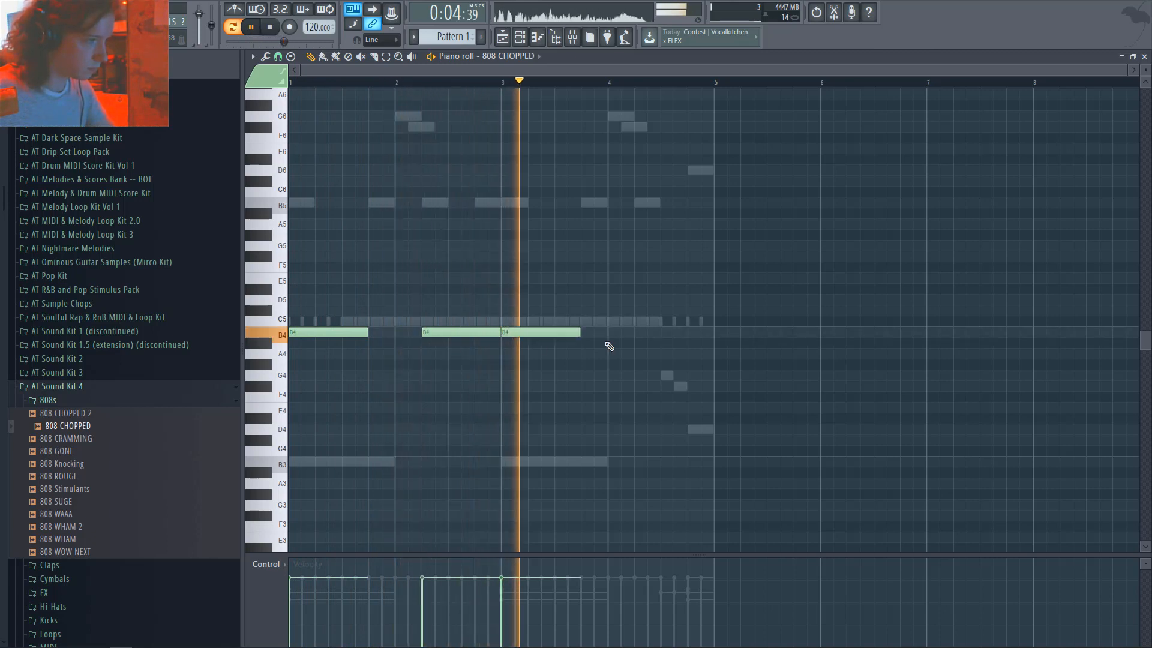
{"action": "left_click", "coordinate": [637, 332]}
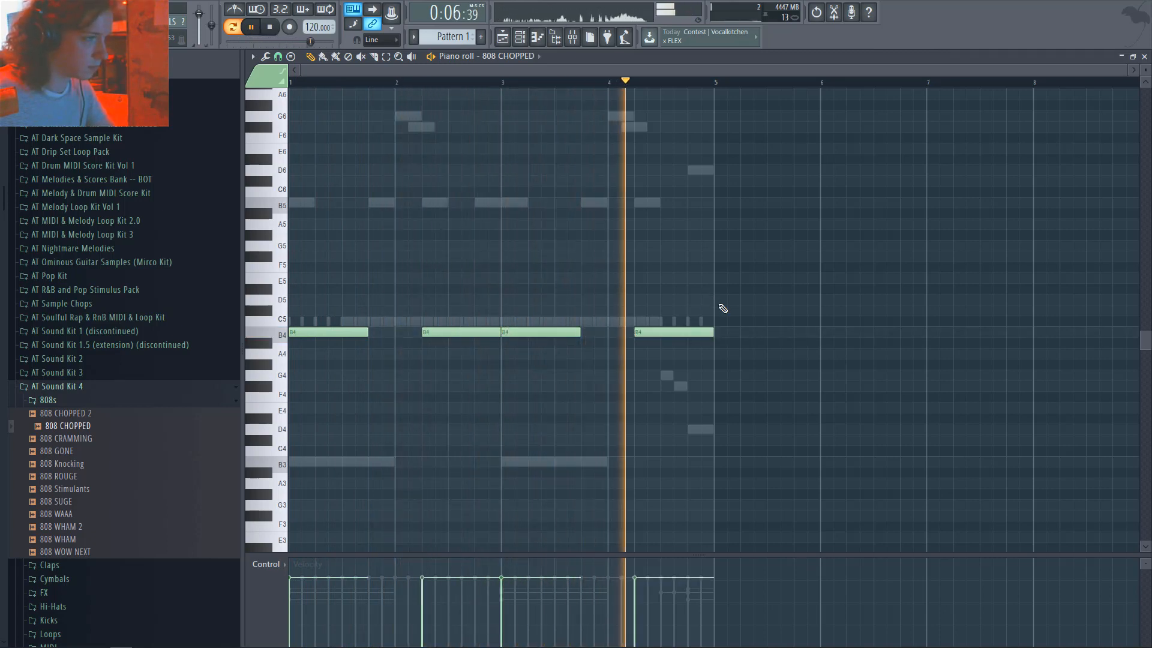
- Shorten the 808's B4 note in bar 4 to one and a half beats and add two half-beat D5 notes on beat 4 of that bar
{"action": "left_click_drag", "start_coordinate": [713, 333], "coordinate": [676, 343]}
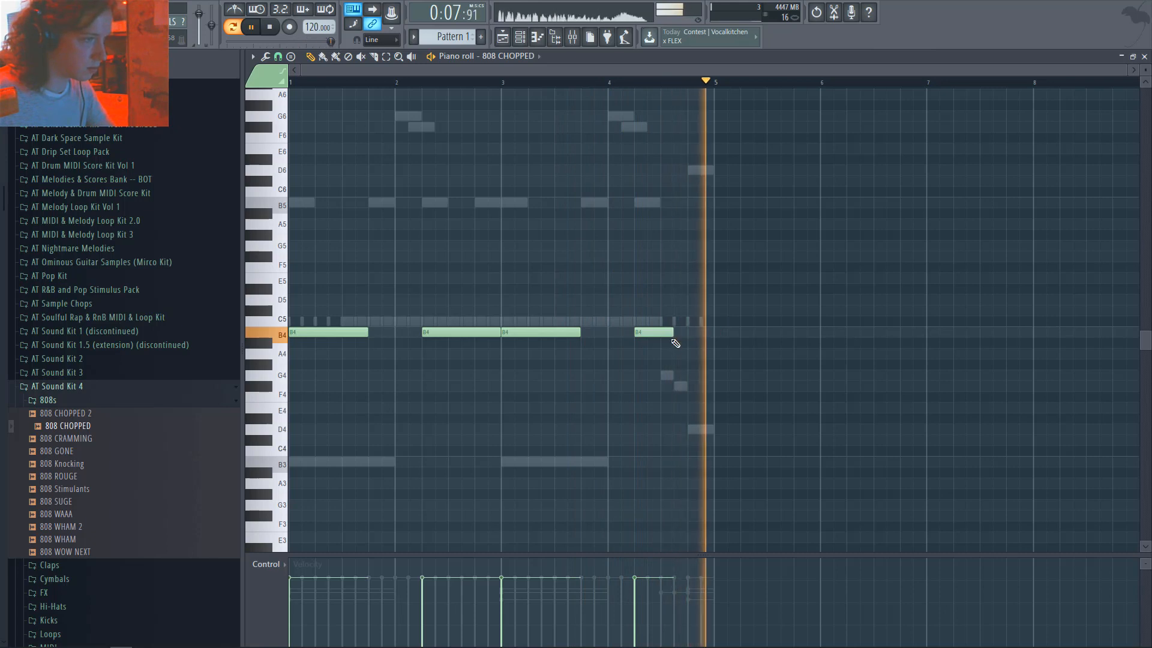
{"action": "left_click", "coordinate": [692, 300]}
{"action": "left_click_drag", "start_coordinate": [724, 302], "coordinate": [701, 302]}
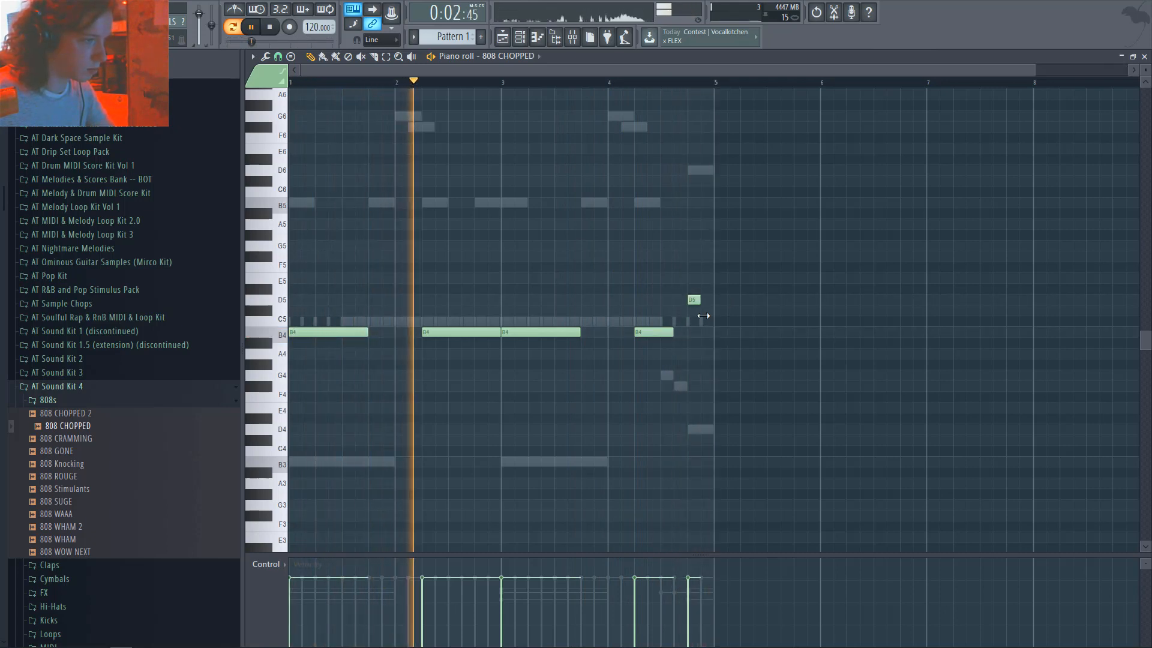
{"action": "left_click", "coordinate": [704, 301]}
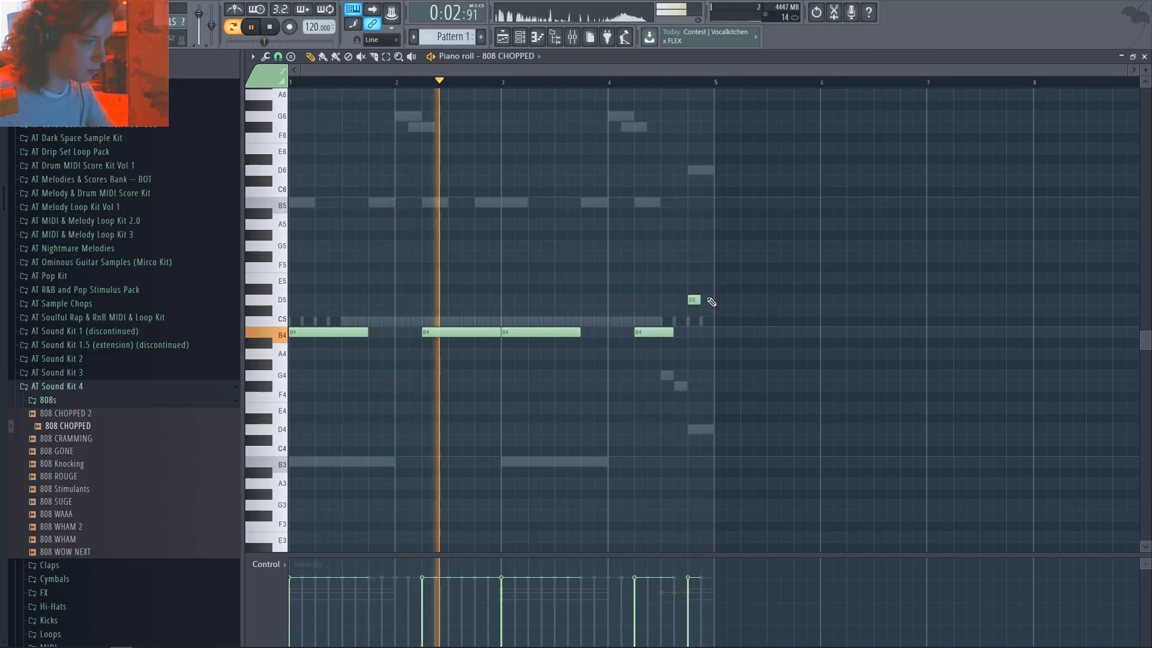
- Add half-beat B5 notes for the 808 halfway through beat 3 of bar 4, halfway through beat 1 of bar 2, and on beat 4 of bar 3
{"action": "left_click", "coordinate": [677, 203]}
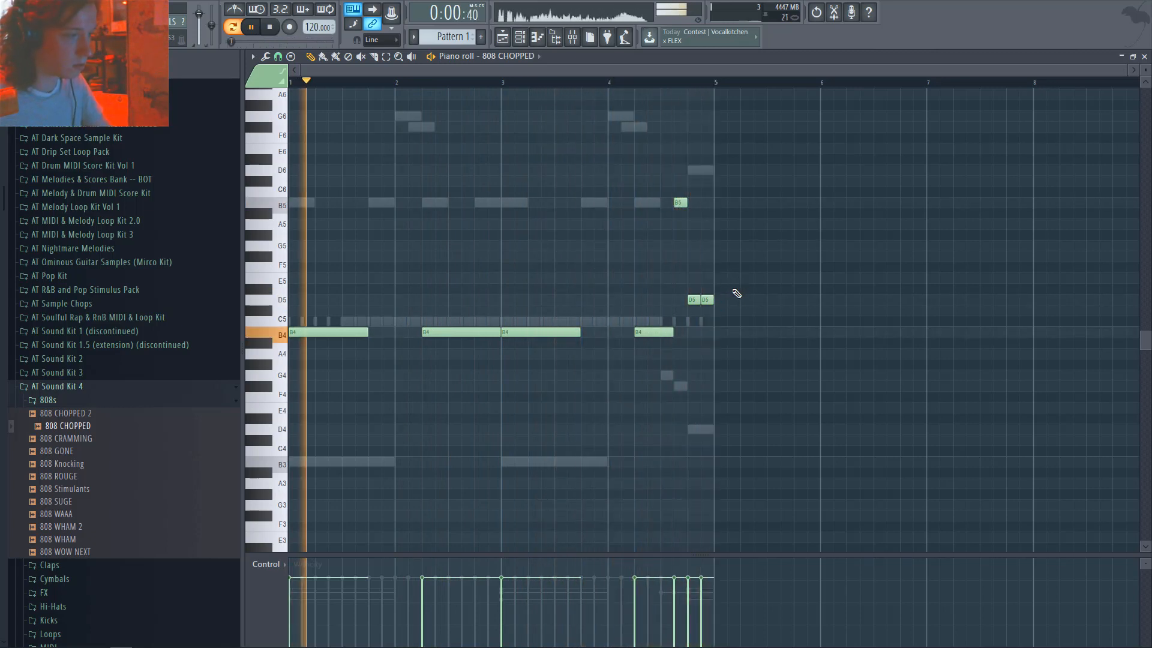
{"action": "left_click", "coordinate": [415, 204]}
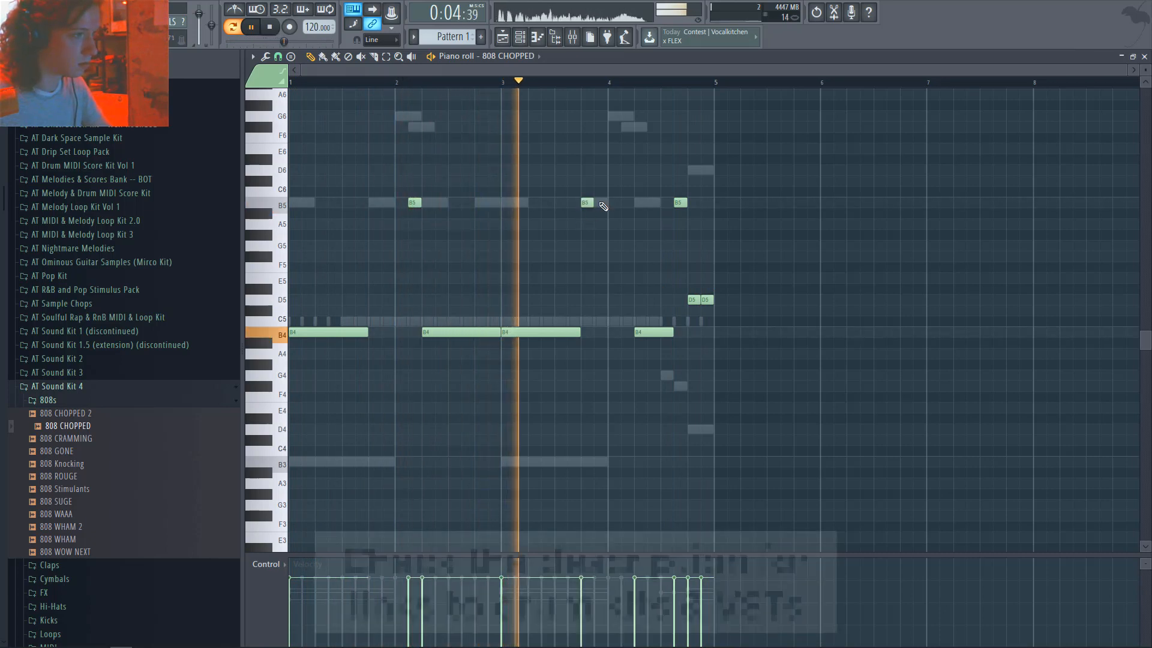
{"action": "left_click", "coordinate": [588, 203]}
- Try a half-beat B5 note at the start of bar 4 followed by a half-beat G4 transposed up an octave to G5
{"action": "left_click", "coordinate": [614, 203]}
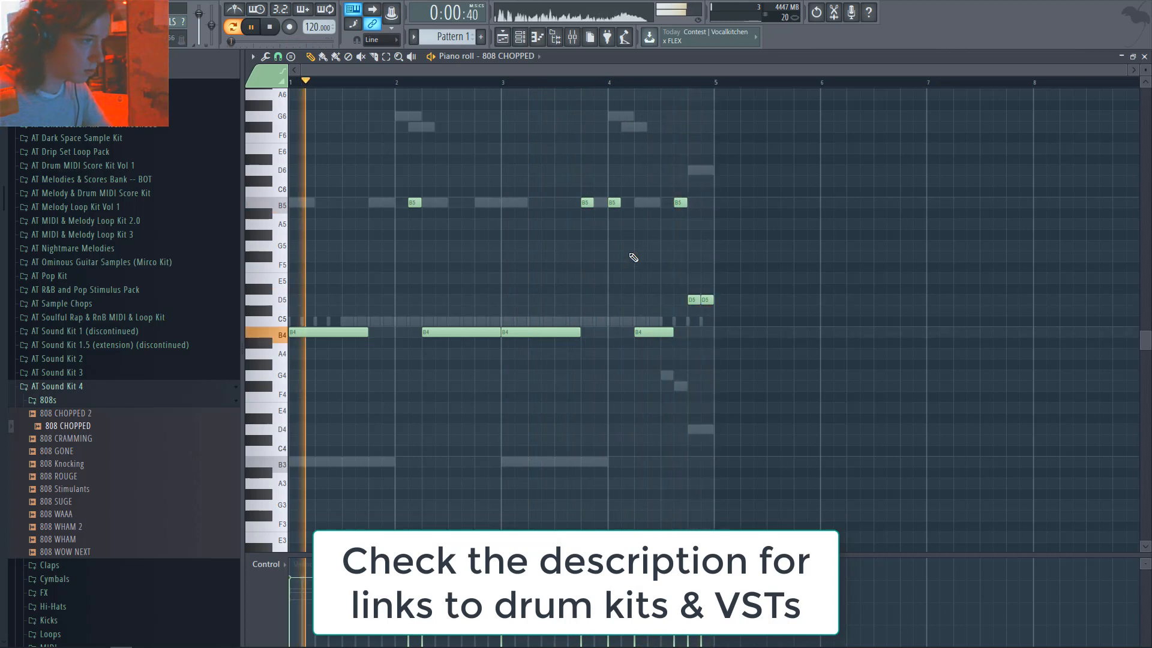
{"action": "left_click", "coordinate": [664, 375]}
{"action": "left_click_drag", "start_coordinate": [660, 374], "coordinate": [622, 374]}
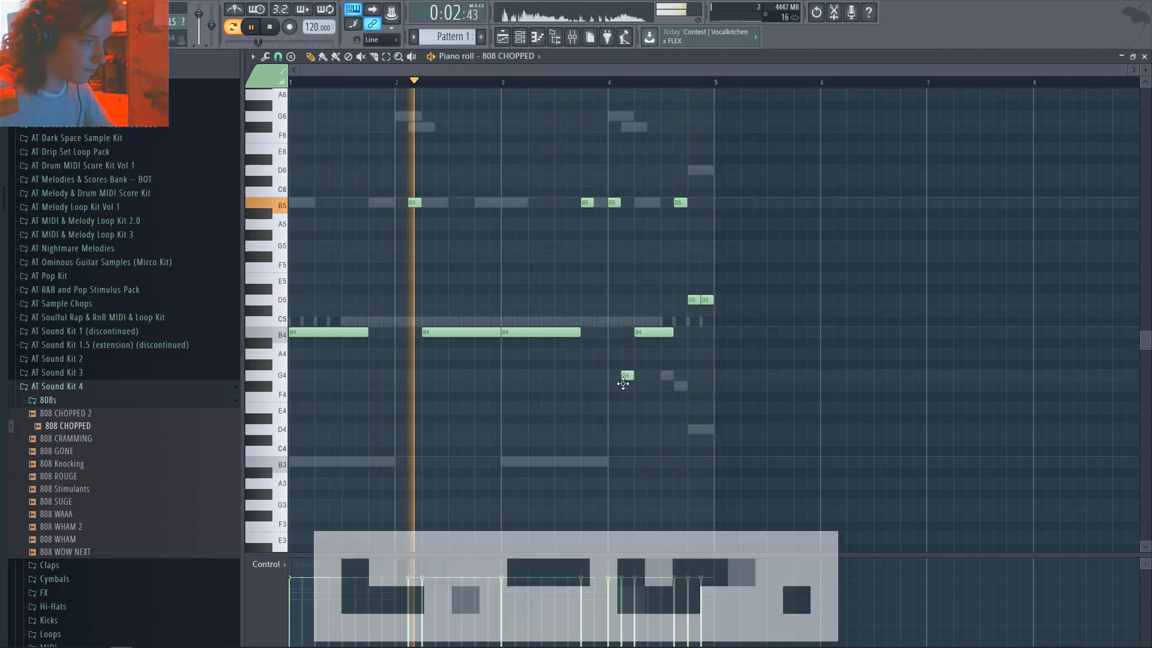
{"action": "key", "text": "ctrl+Up"}
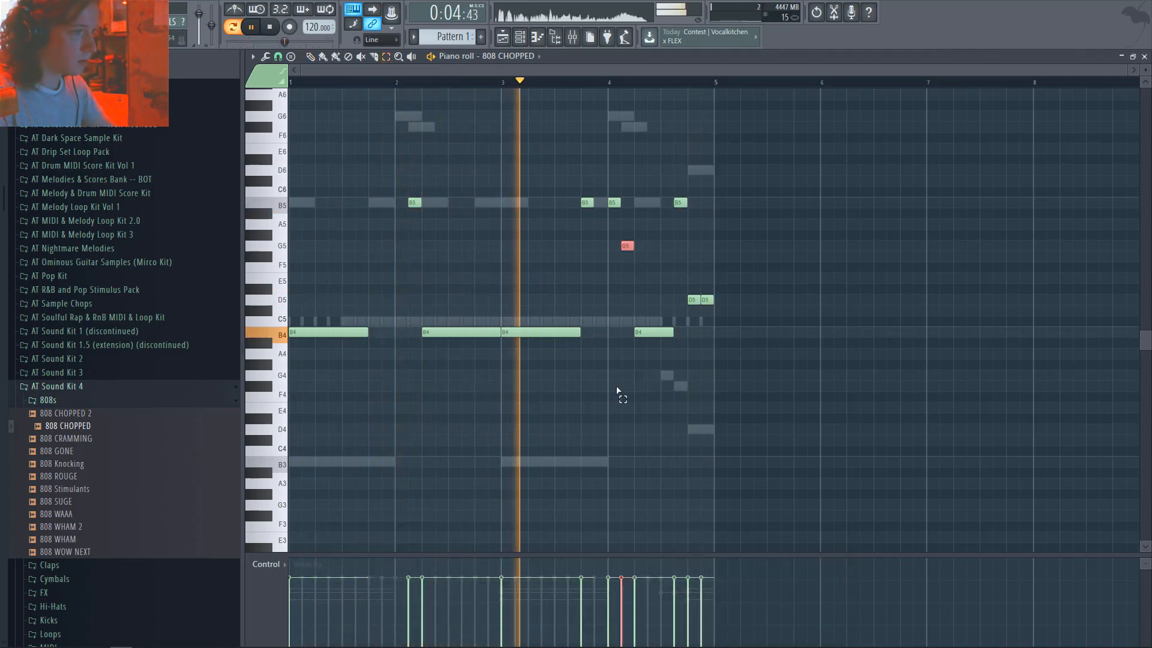
{"action": "key", "text": "ctrl+d"}
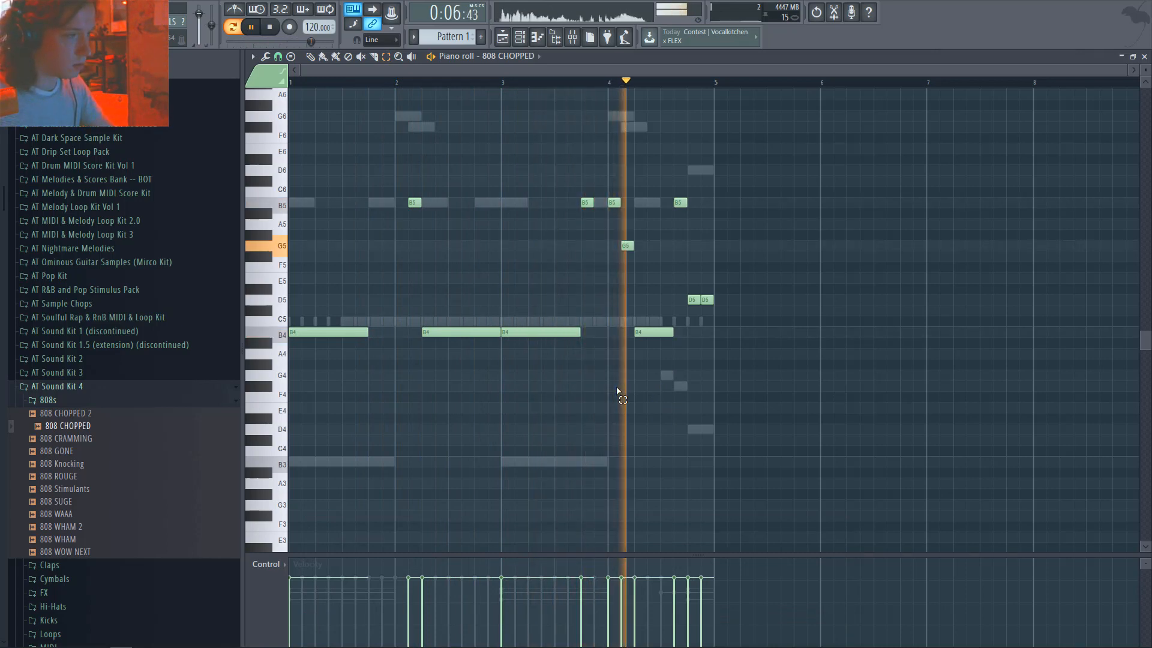
- Transpose the B5 and G5 notes in the first beat of bar 4 down an octave to B4 and G4
{"action": "left_click", "coordinate": [617, 203]}
{"action": "left_click", "coordinate": [627, 246], "text": "shift"}
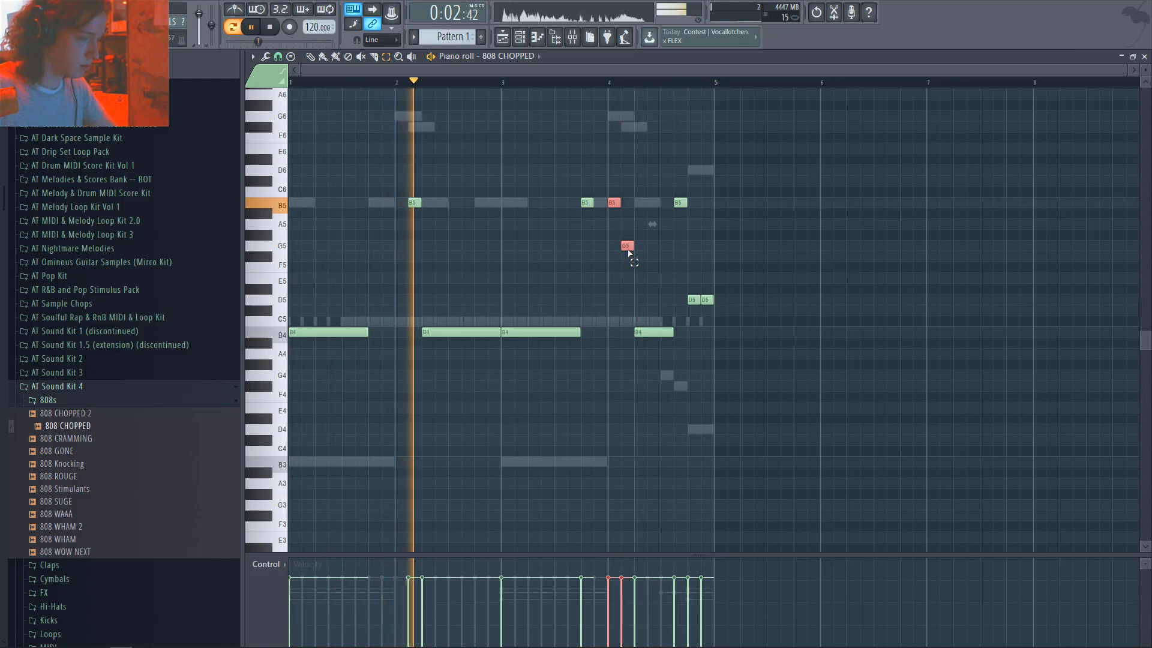
{"action": "key", "text": "ctrl+Down"}
{"action": "key", "text": "ctrl+d"}
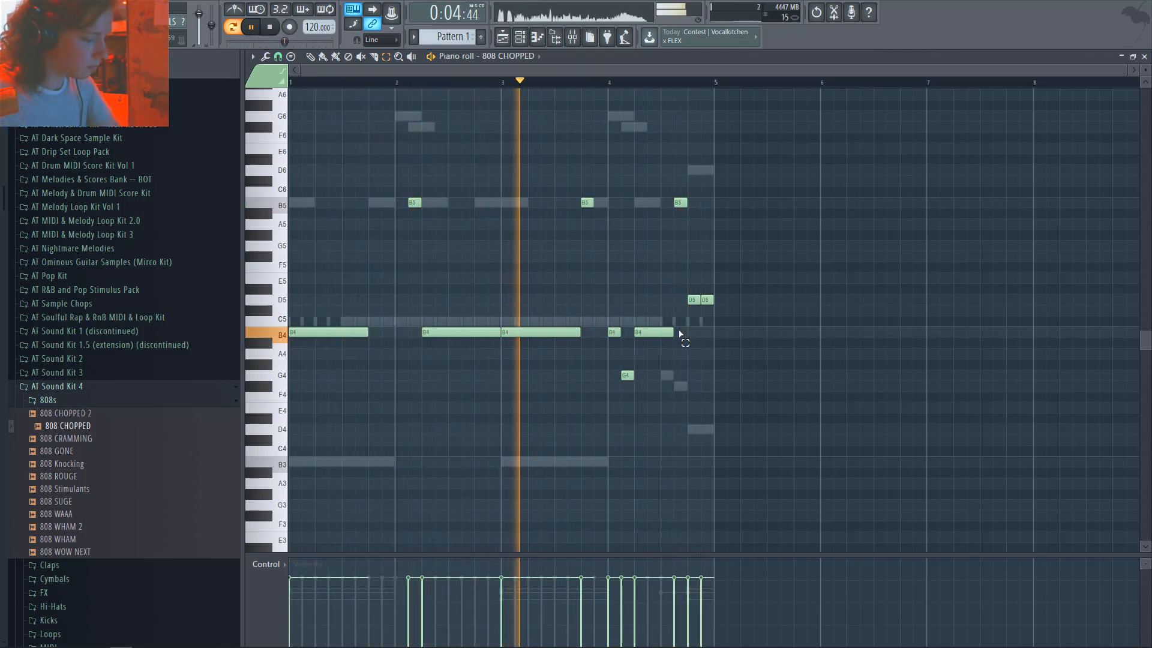
- Shorten the B4 note on beat 2 of bar 4 to one beat and add a half-beat G4 note on beat 3
{"action": "left_click_drag", "start_coordinate": [678, 343], "coordinate": [658, 346]}
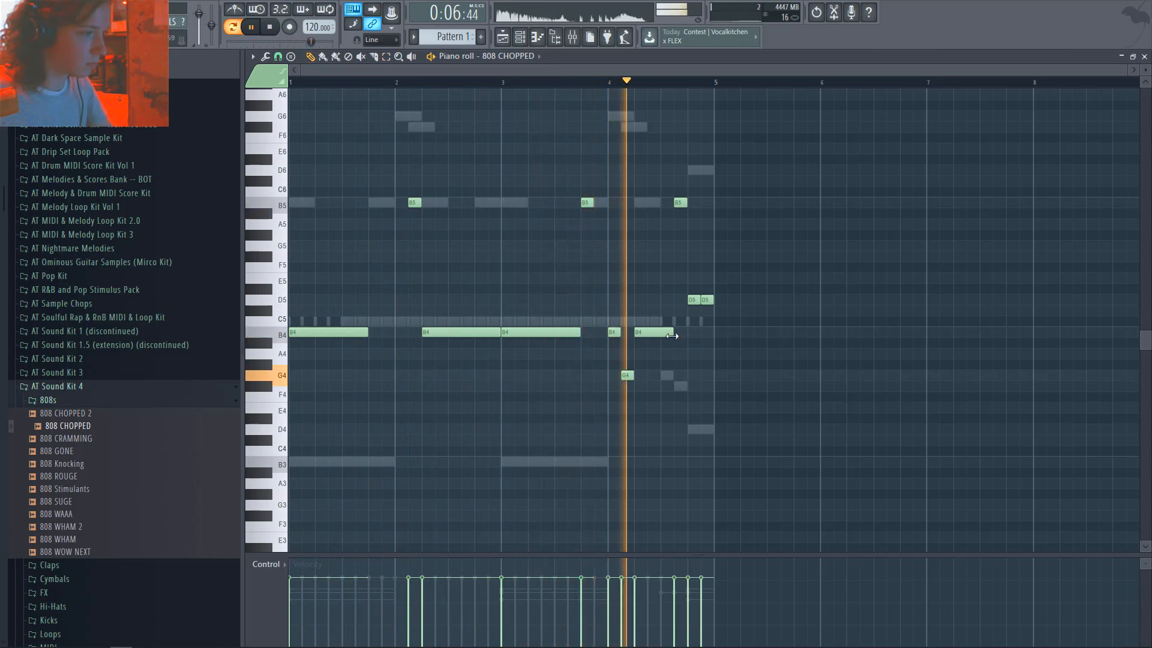
{"action": "left_click", "coordinate": [667, 375]}
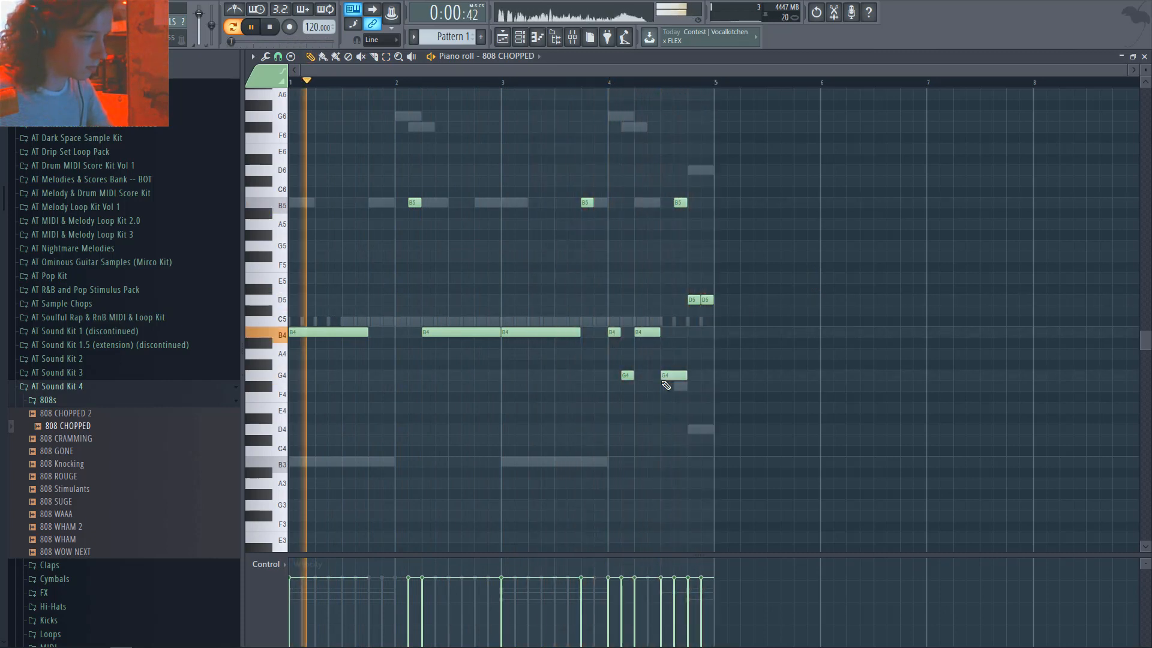
- Delete the short B4 and G4 notes in the first beat of bar 4
{"action": "right_click", "coordinate": [615, 332]}
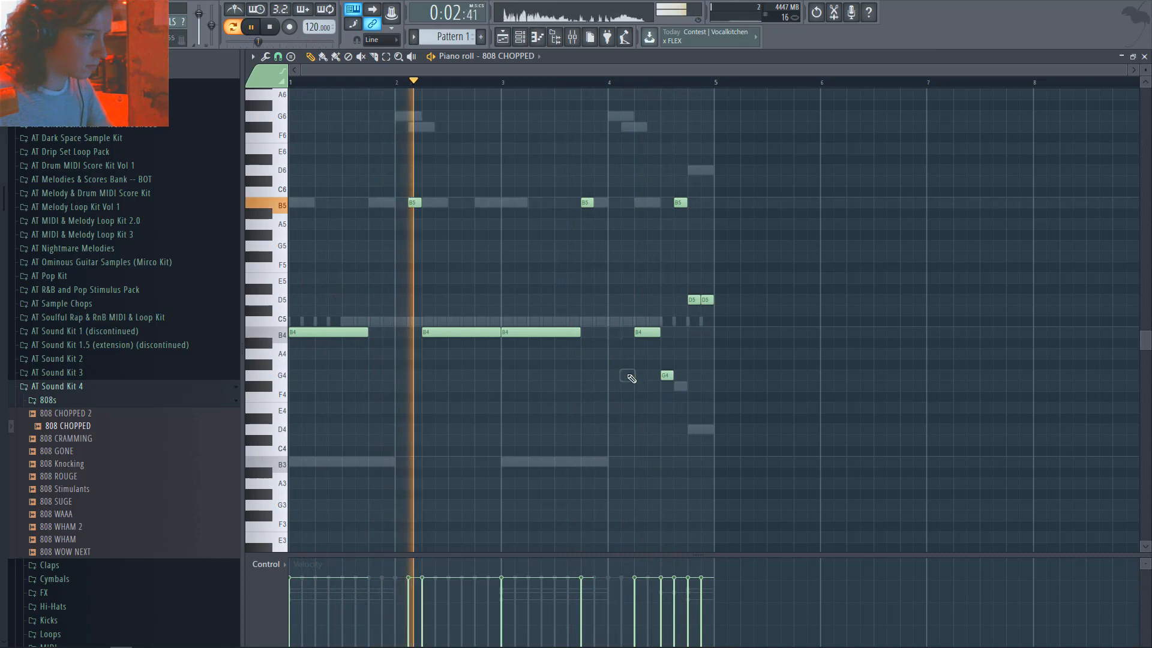
{"action": "right_click", "coordinate": [627, 375]}
- Set the playback position to beat 2 of bar 4, stop playback and close the 808's piano roll
{"action": "left_click", "coordinate": [635, 82]}
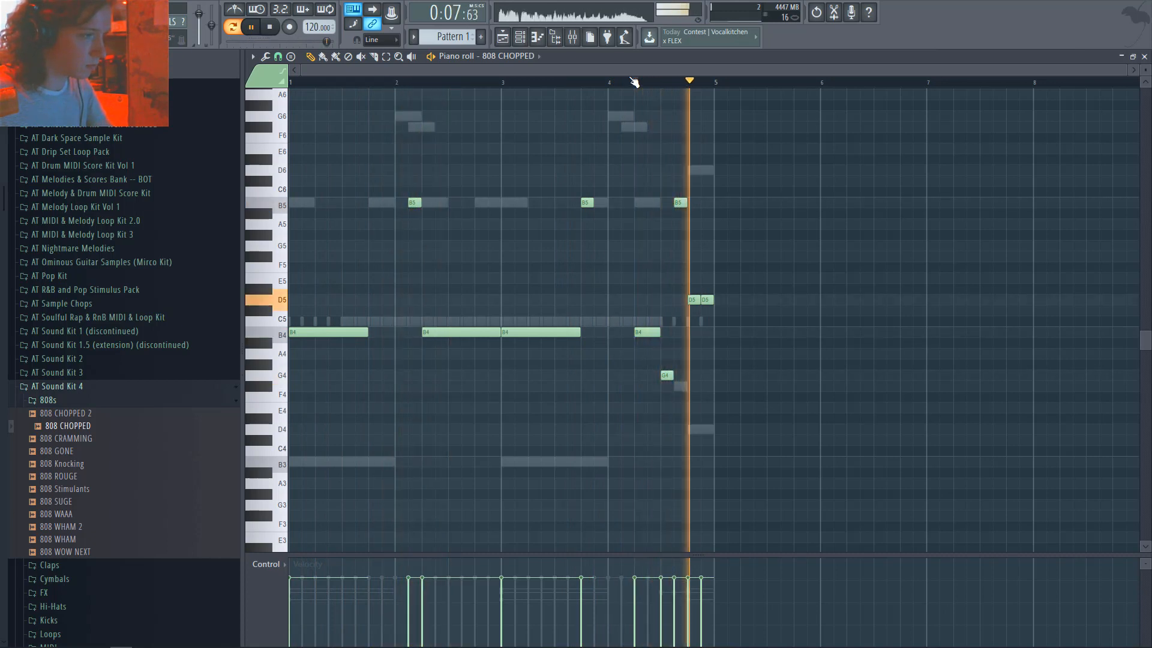
{"action": "key", "text": "F7"}
{"action": "key", "text": "space"}
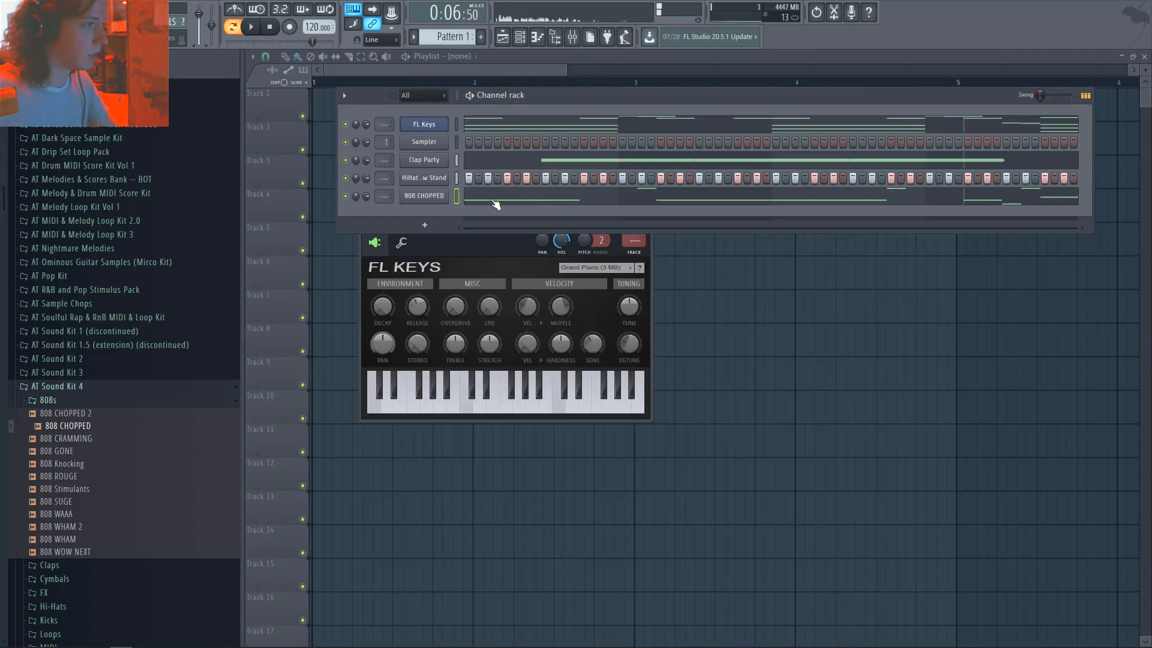
{"action": "key", "text": "F7"}
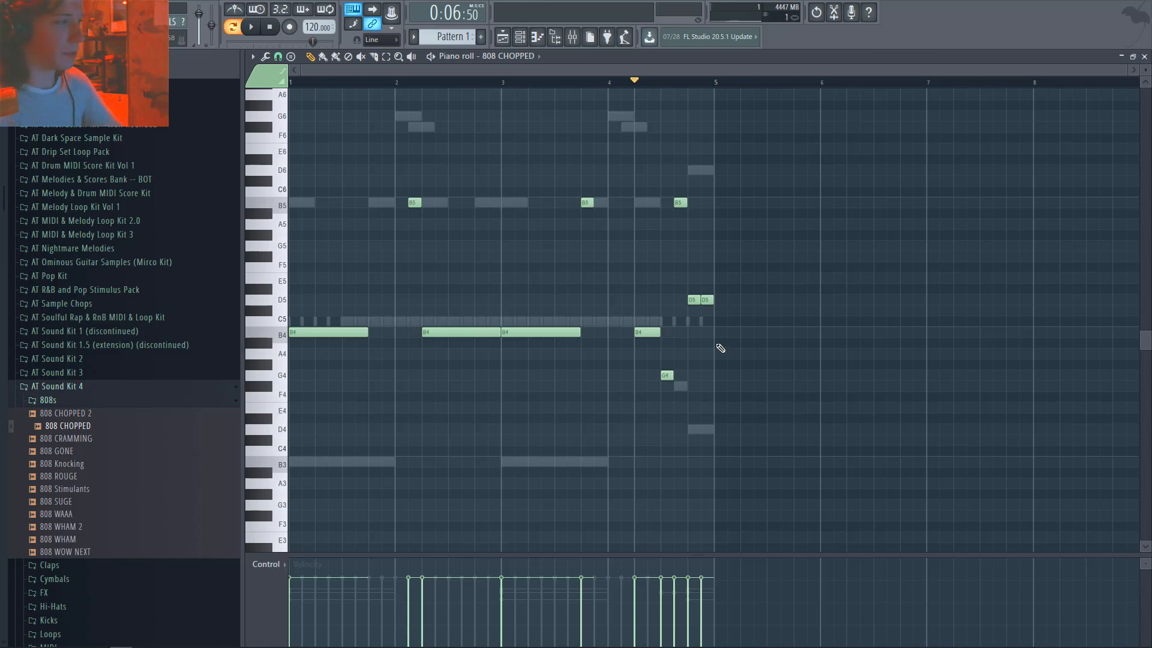
{"action": "key", "text": "F7"}
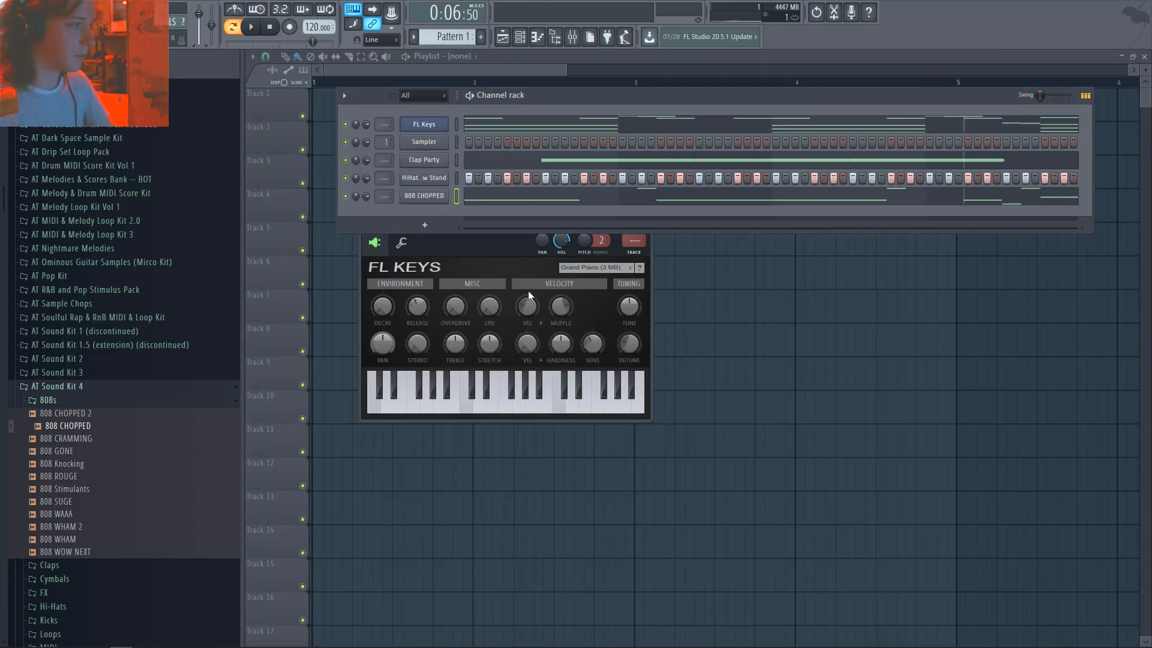
- Open the Percs folder of AT Sound Kit 4 and add Perc Rim 3 and Perc Rimmer as new channels
{"action": "left_click", "coordinate": [92, 401]}
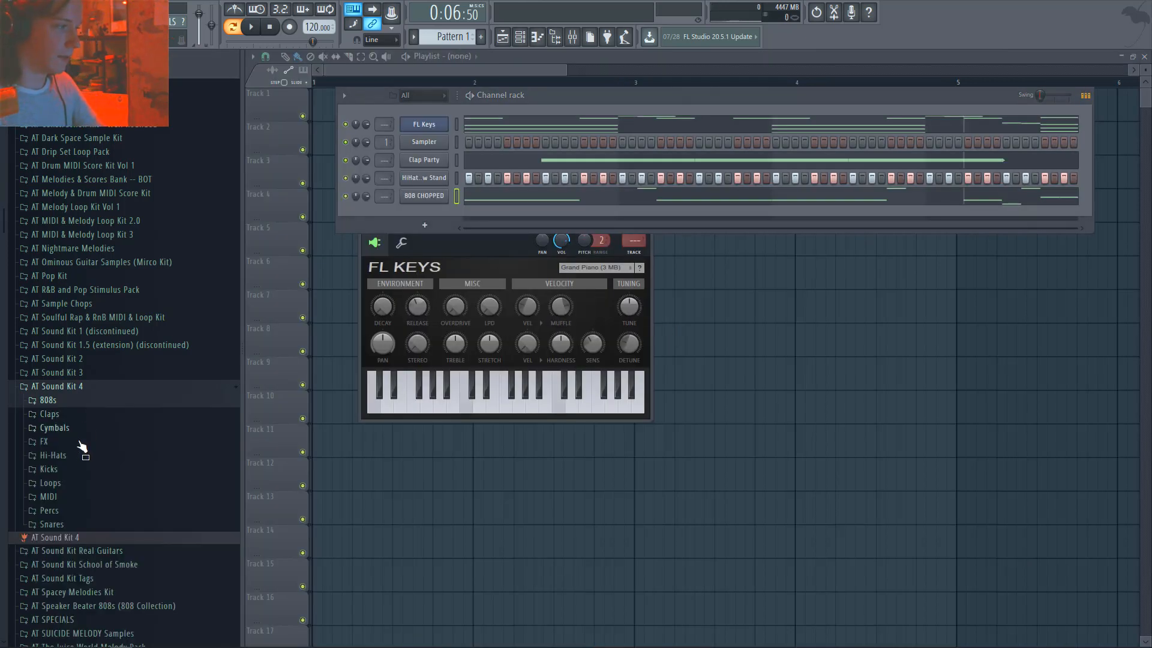
{"action": "left_click", "coordinate": [85, 511]}
{"action": "left_click_drag", "start_coordinate": [92, 544], "coordinate": [597, 211]}
{"action": "left_click", "coordinate": [96, 552]}
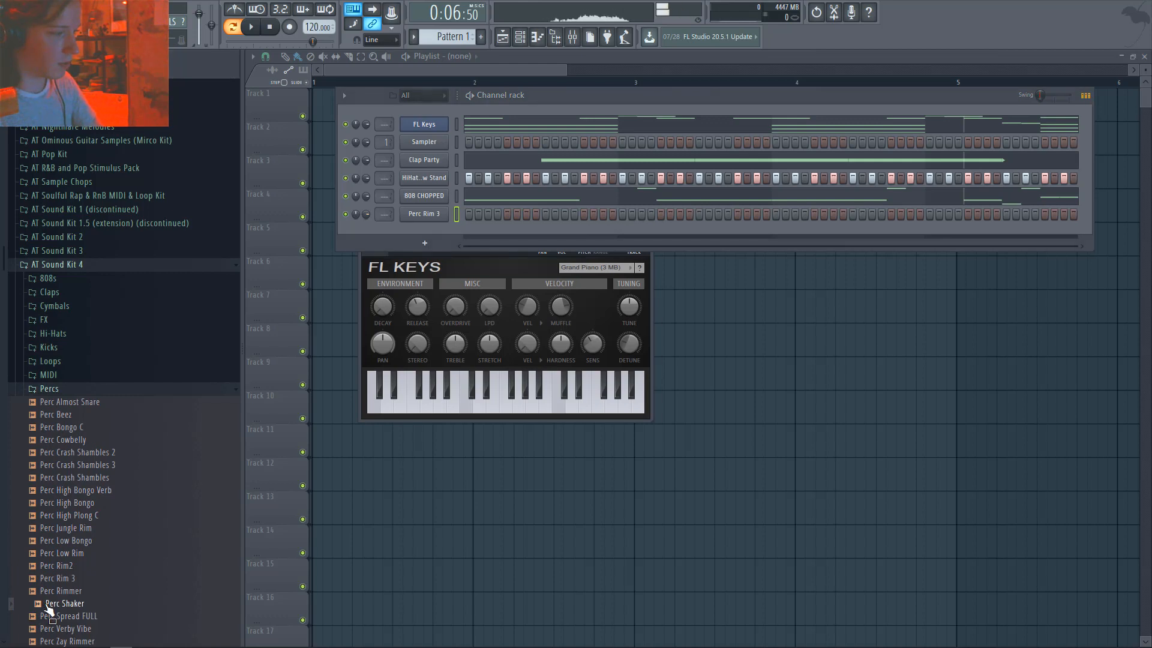
{"action": "left_click_drag", "start_coordinate": [414, 417], "coordinate": [455, 226]}
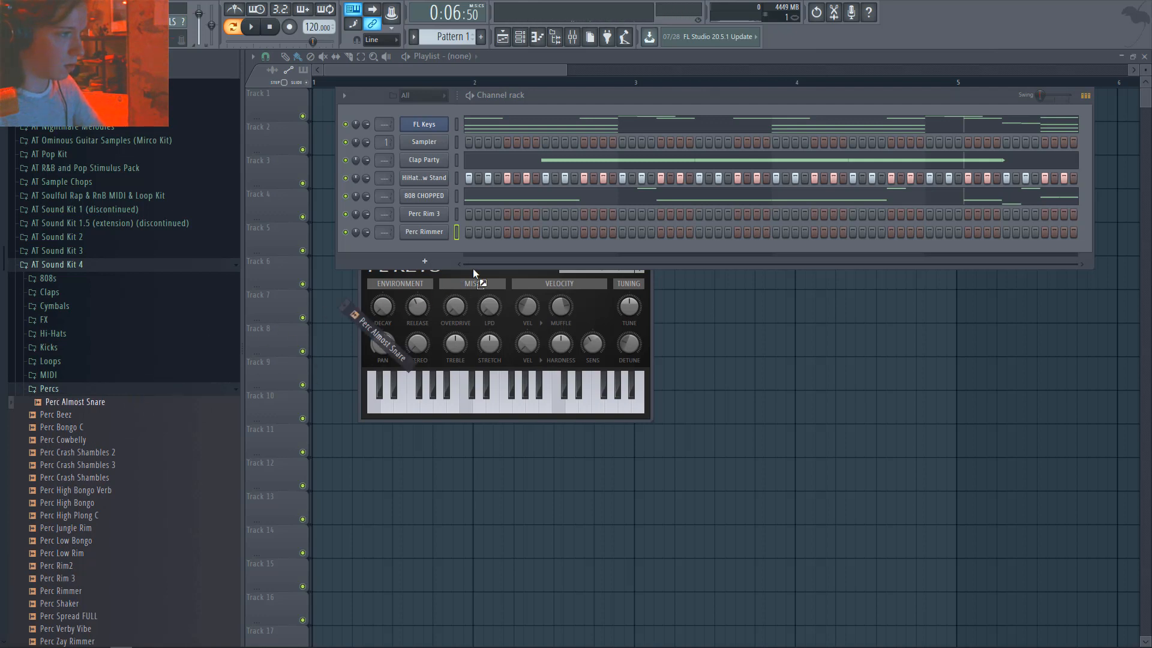
- Preview other samples in the Percs folder and add Perc Zay Rimmer as a new channel
{"action": "left_click_drag", "start_coordinate": [474, 273], "coordinate": [127, 457]}
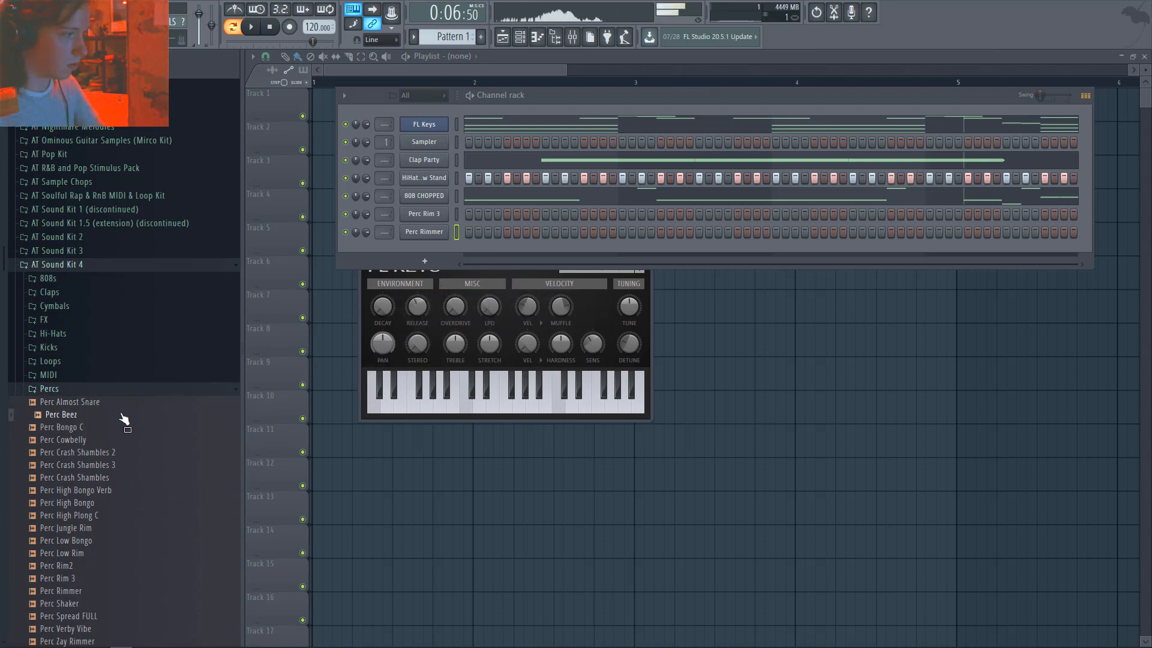
{"action": "left_click_drag", "start_coordinate": [84, 627], "coordinate": [100, 568]}
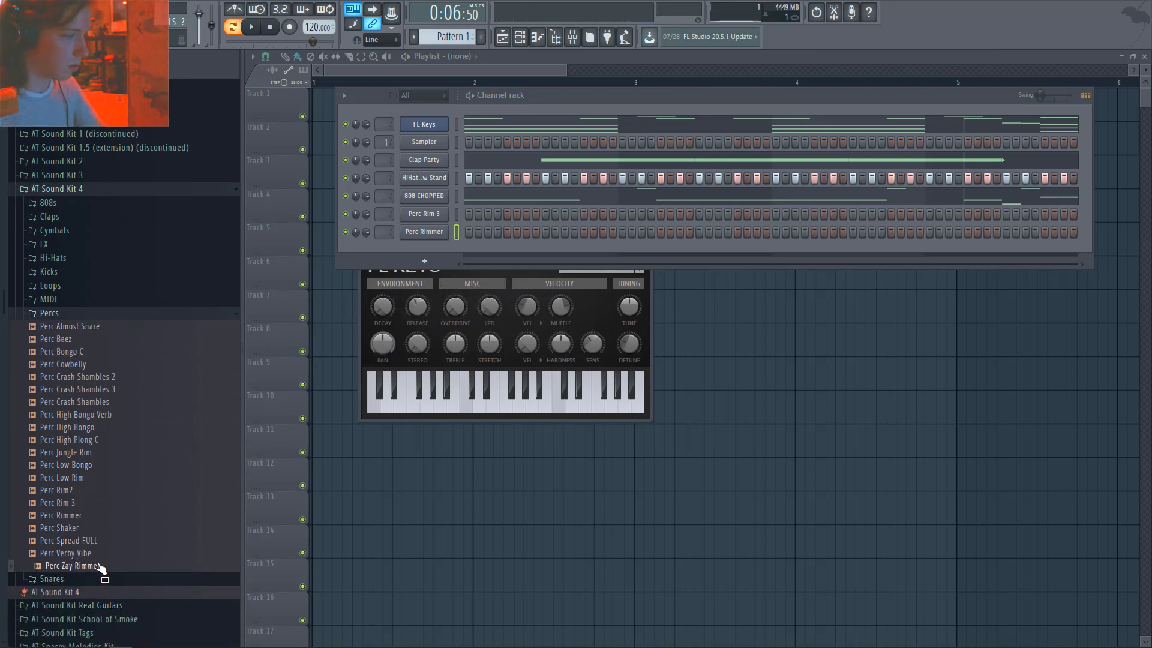
{"action": "left_click_drag", "start_coordinate": [399, 391], "coordinate": [447, 244]}
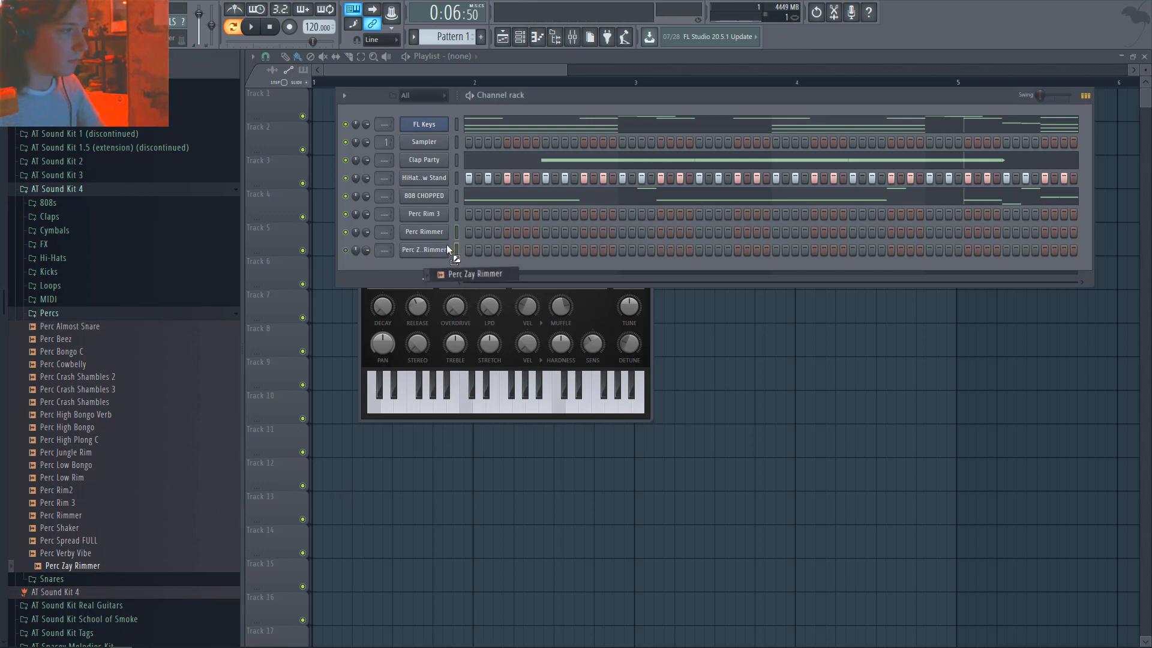
- Place a Perc Rim 3 hit on step 5 and a Perc Rimmer hit on step 7 and play the pattern
{"action": "left_click", "coordinate": [507, 214]}
{"action": "key", "text": "space"}
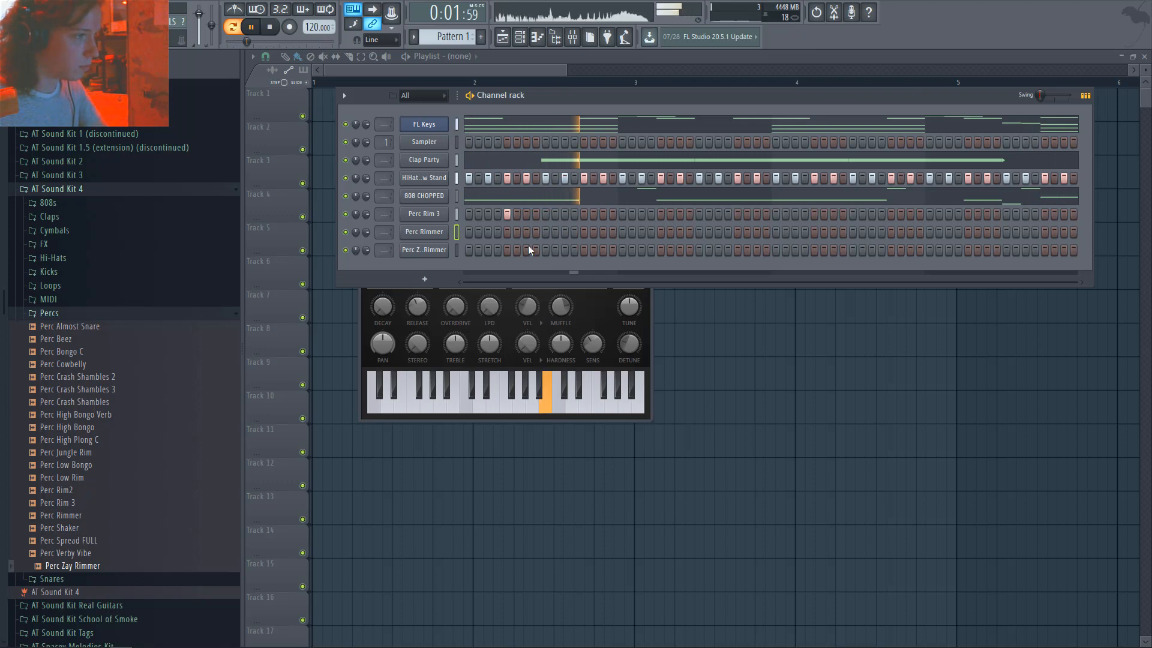
{"action": "left_click", "coordinate": [527, 233]}
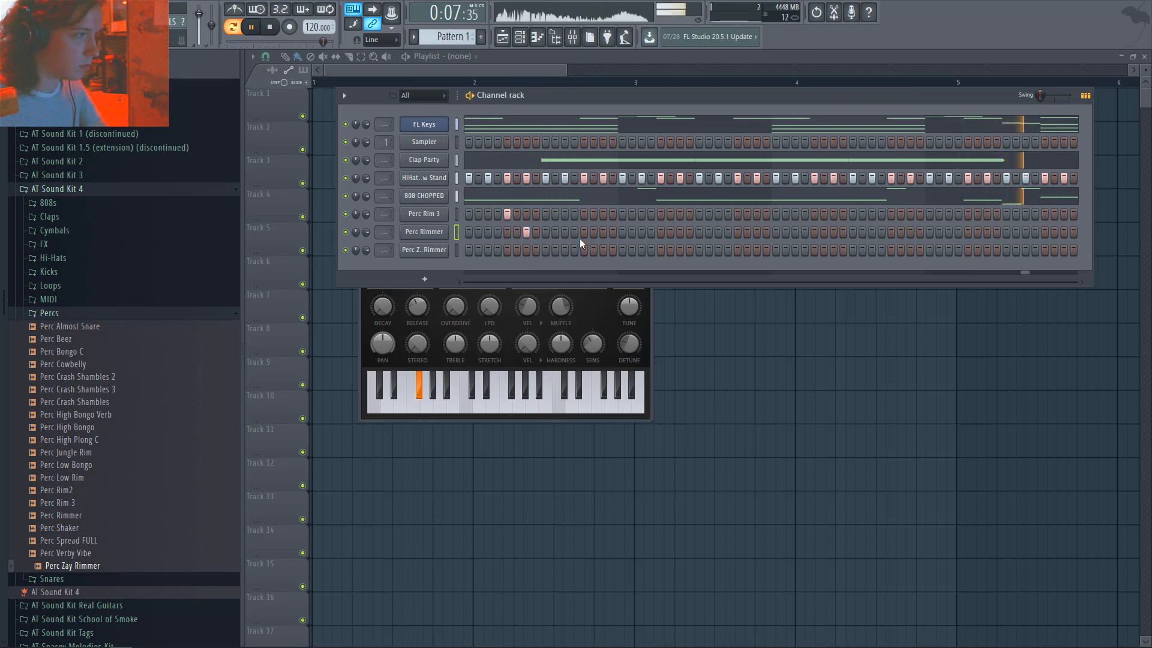
{"action": "key", "text": "space"}
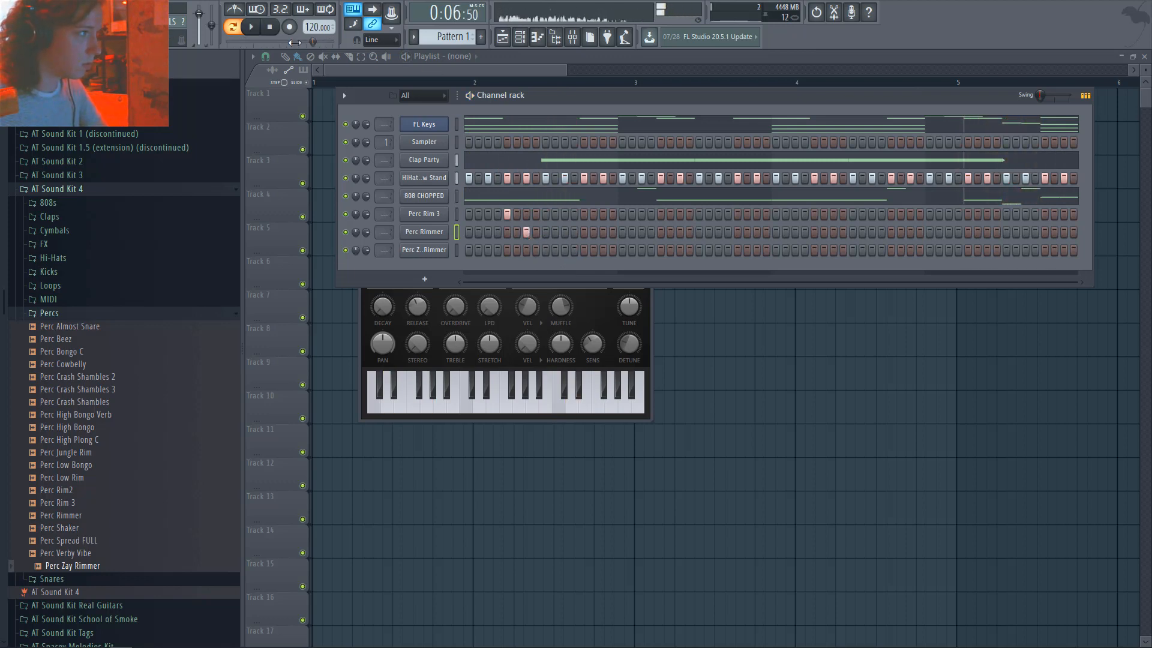
{"action": "key", "text": "space"}
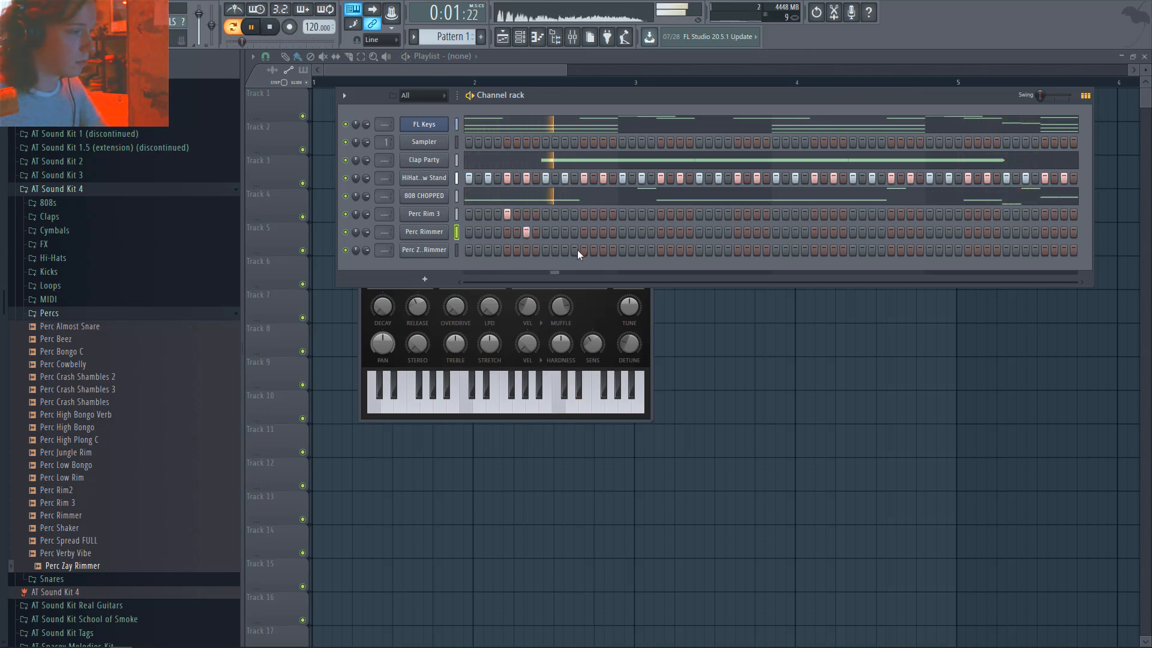
- Place Perc Zay Rimmer hits on steps 21 and 23
{"action": "left_click", "coordinate": [655, 250]}
{"action": "right_click", "coordinate": [655, 250]}
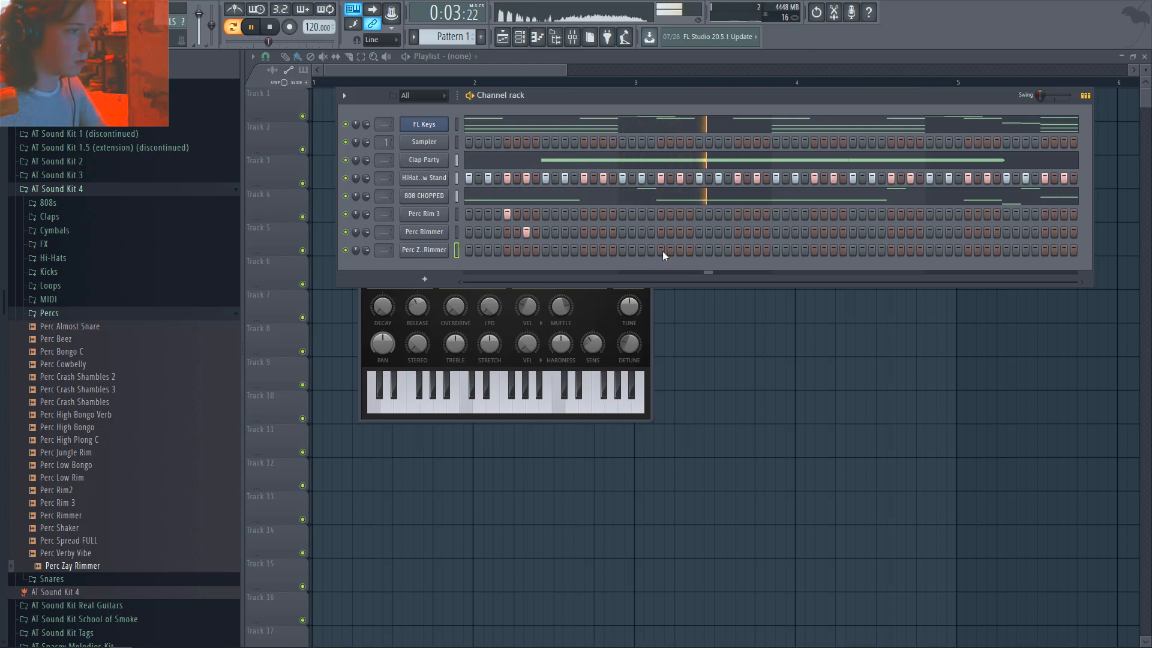
{"action": "left_click", "coordinate": [662, 250]}
{"action": "left_click", "coordinate": [680, 250]}
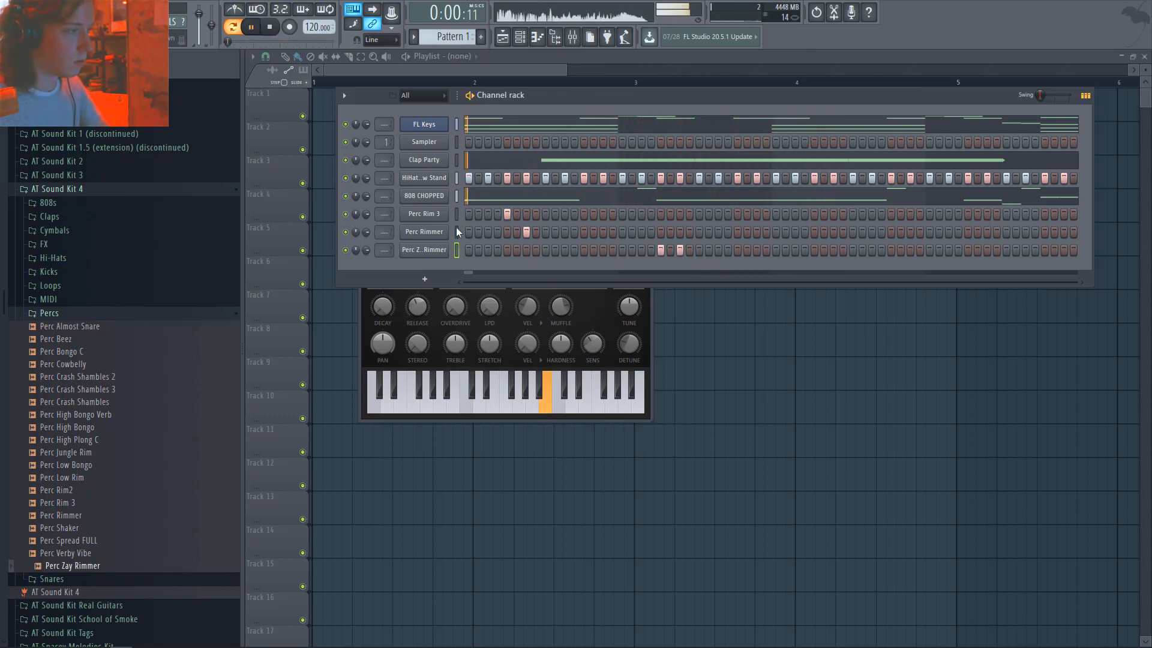
- Place Perc Rim 3 hits on steps 37 and 61, Perc Rimmer hits on 39, 59 and 63, and Perc Zay Rimmer hits on 53 and 55
{"action": "left_click", "coordinate": [814, 215]}
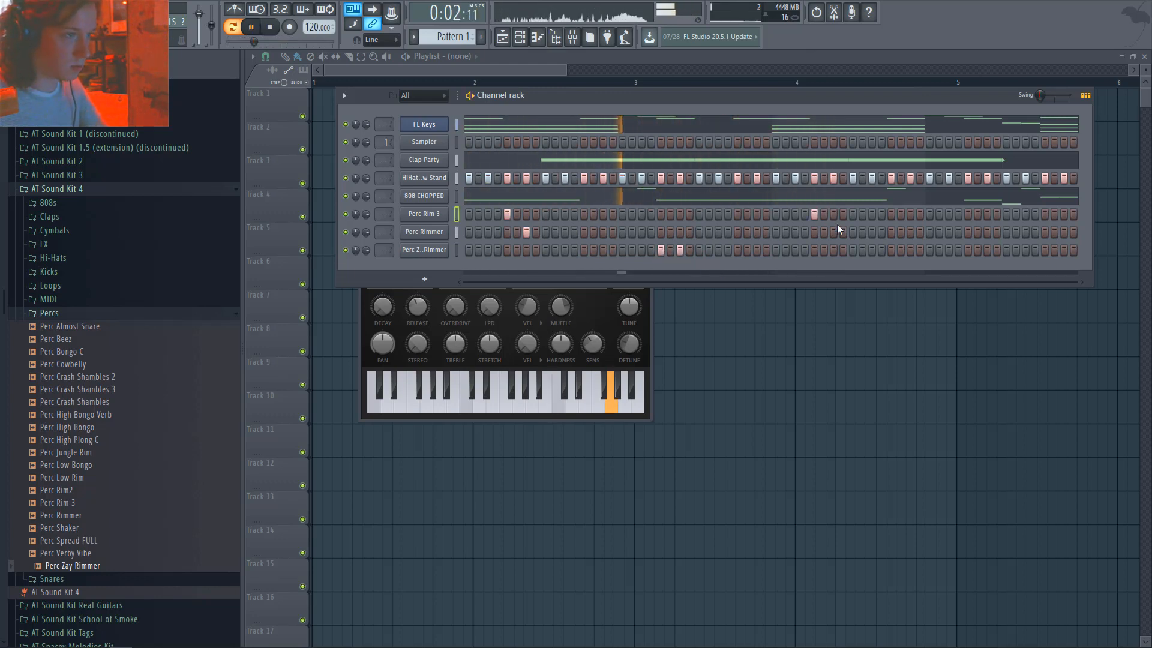
{"action": "left_click", "coordinate": [833, 232]}
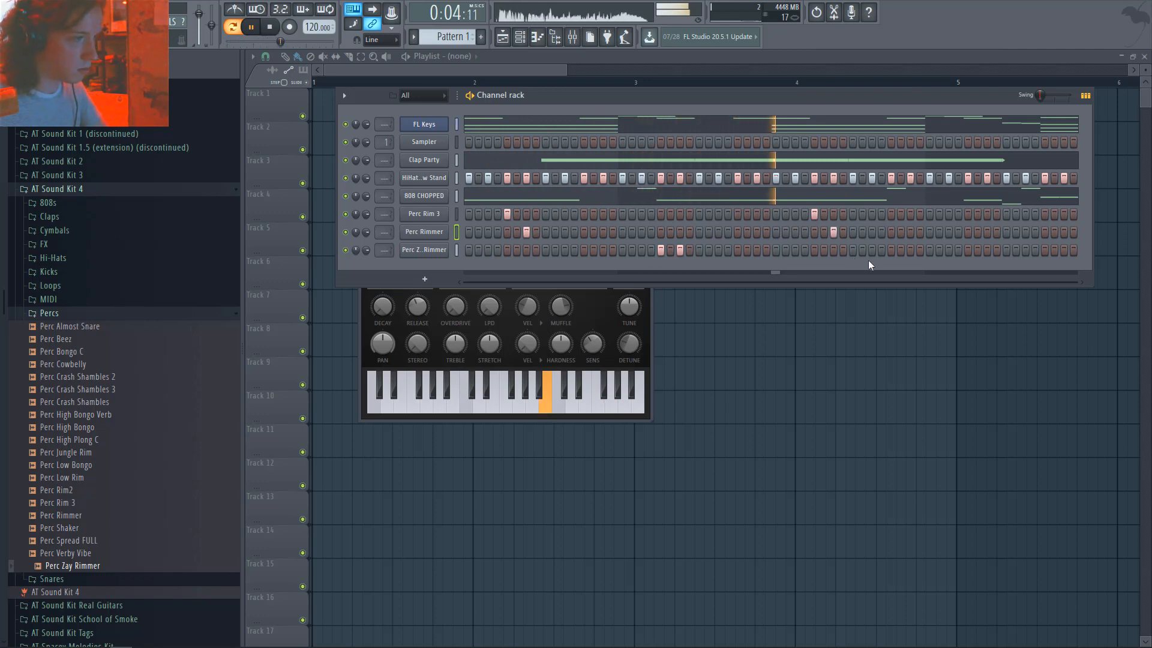
{"action": "left_click", "coordinate": [968, 251]}
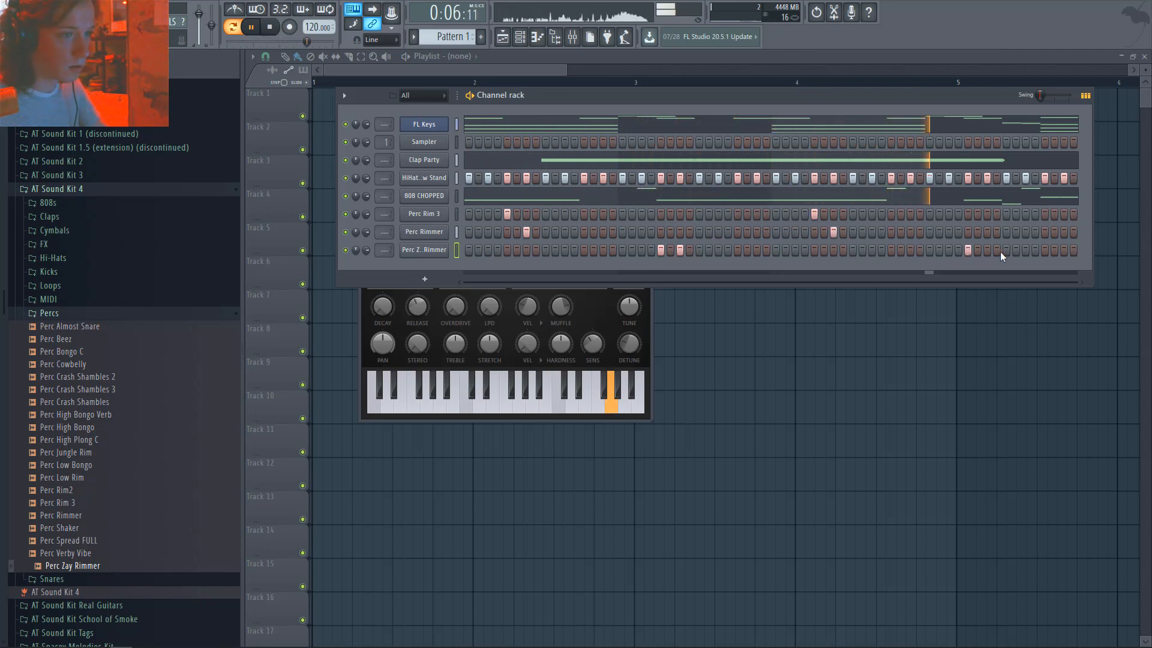
{"action": "left_click", "coordinate": [987, 250]}
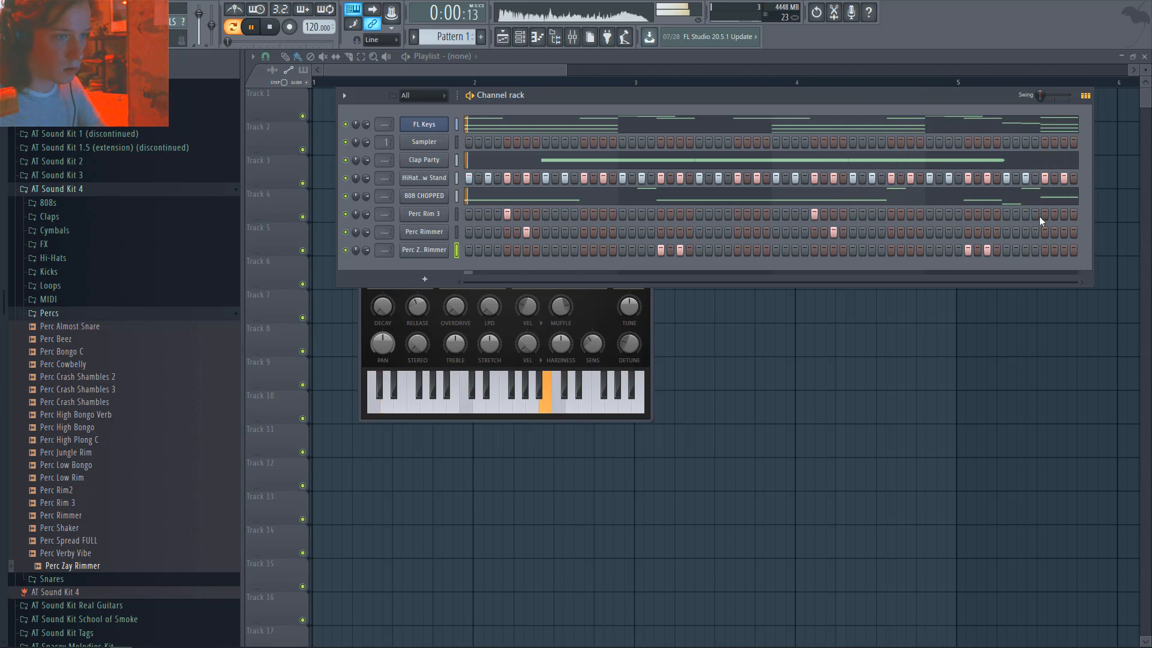
{"action": "left_click", "coordinate": [1027, 231]}
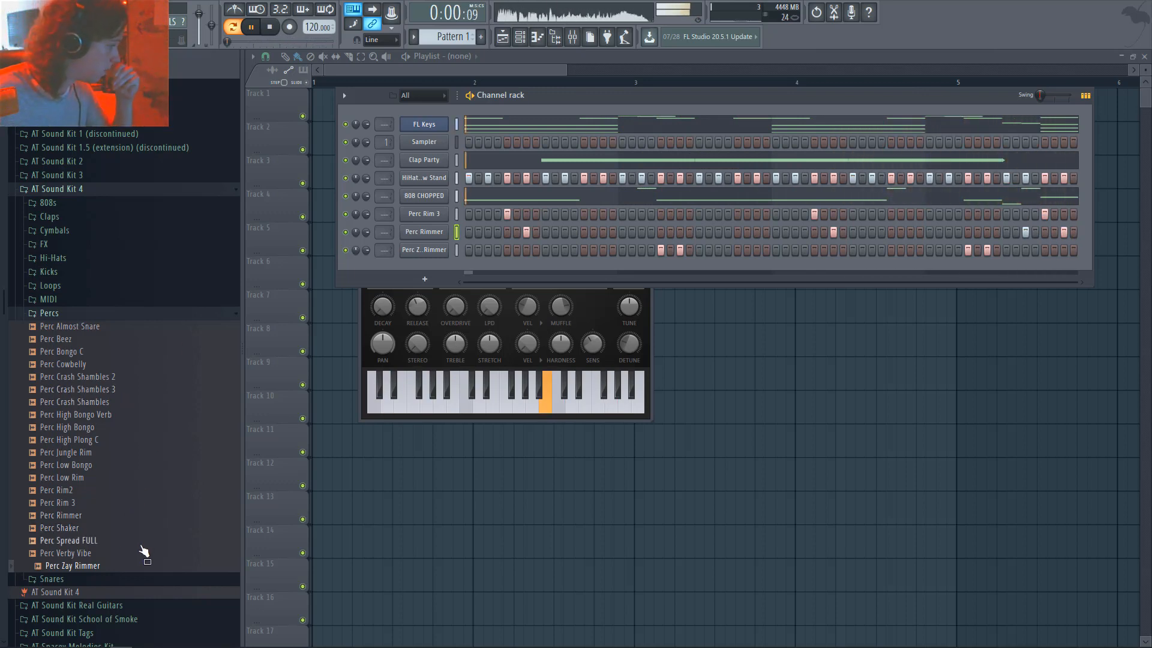
- Add Perc Spread FULL as a channel with a hit on step 61, and add HiHat Slatt from the Hi-Hats folder as another channel
{"action": "left_click_drag", "start_coordinate": [128, 543], "coordinate": [463, 265]}
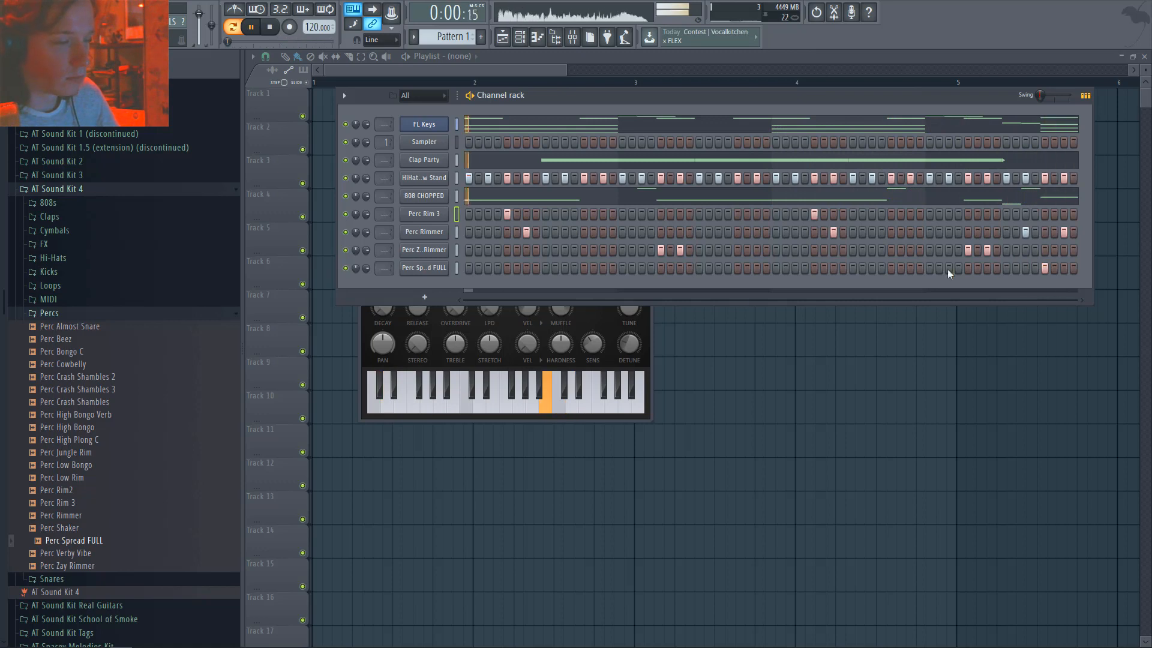
{"action": "left_click", "coordinate": [108, 300]}
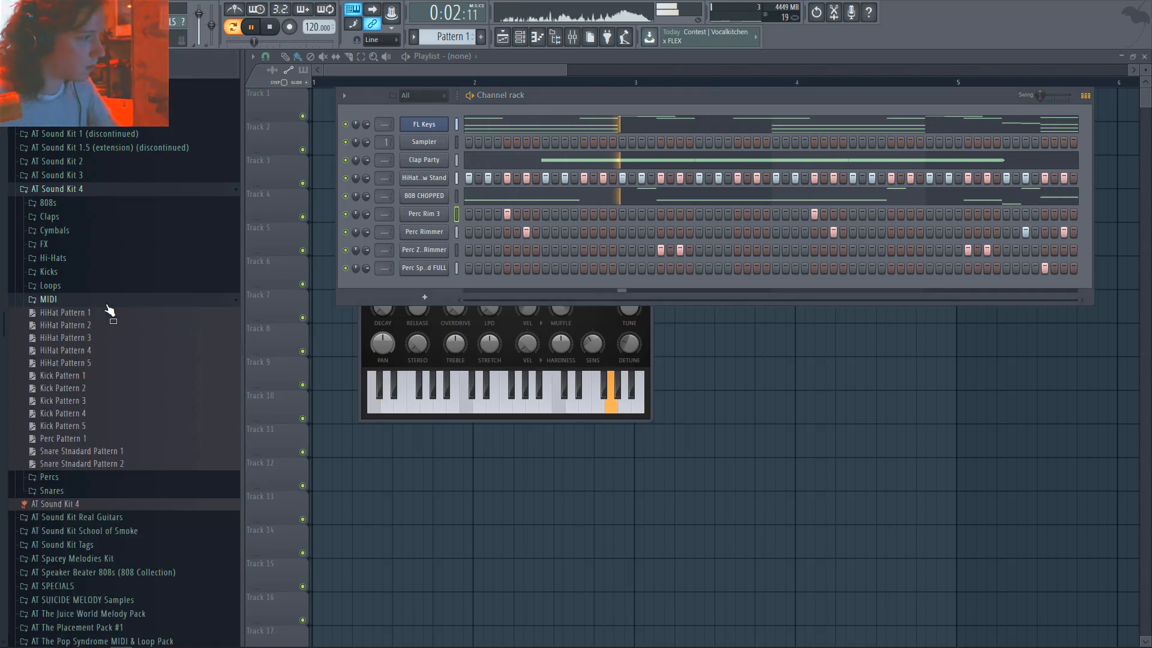
{"action": "left_click", "coordinate": [108, 300]}
{"action": "left_click", "coordinate": [103, 272]}
{"action": "left_click", "coordinate": [100, 259]}
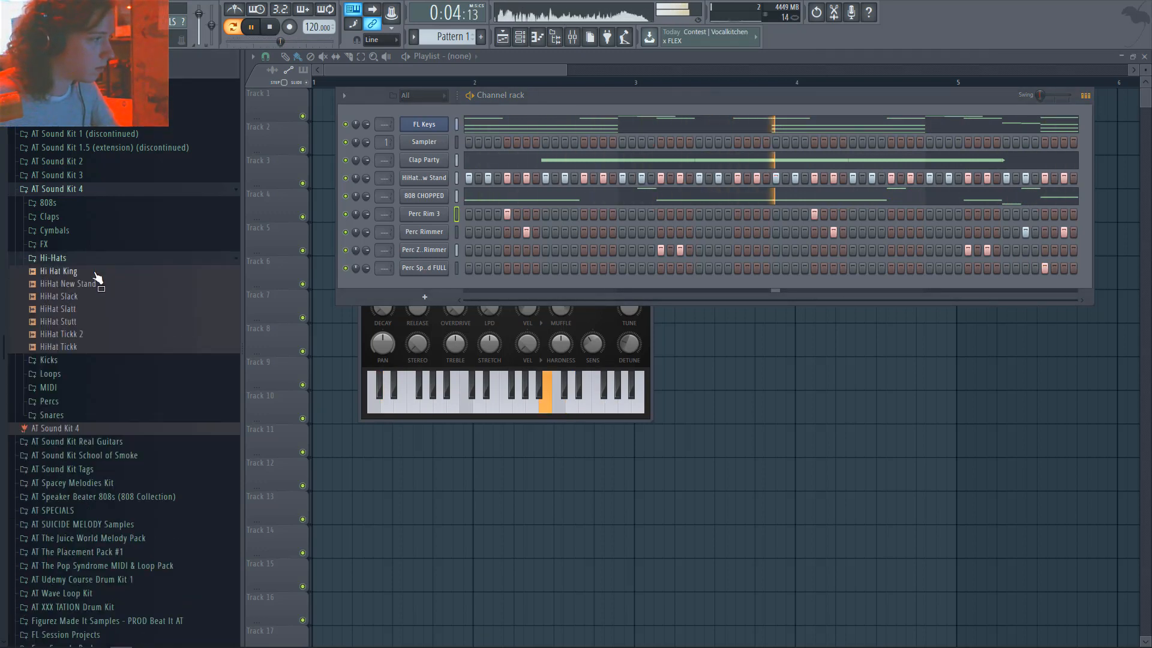
{"action": "left_click_drag", "start_coordinate": [87, 332], "coordinate": [442, 289]}
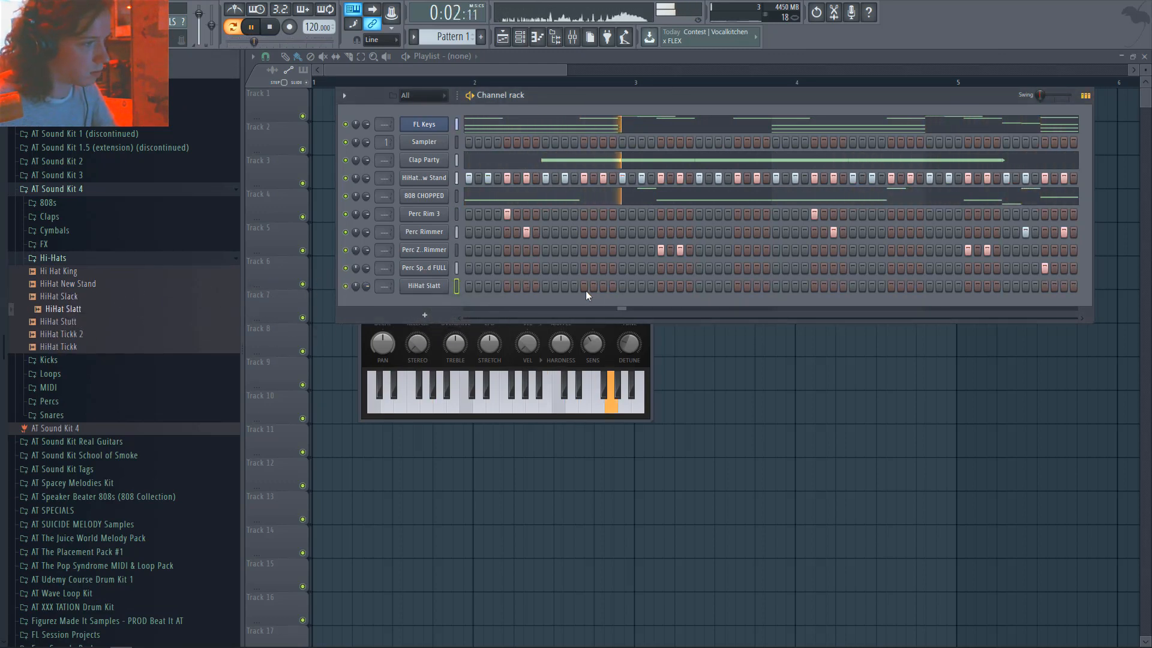
- Place a C5 note on beat 3 of bar 1 in HiHat Slatt's piano roll and chop it into a four-note roll with falling velocity
{"action": "key", "text": "space"}
{"action": "right_click", "coordinate": [447, 280]}
{"action": "left_click", "coordinate": [444, 296]}
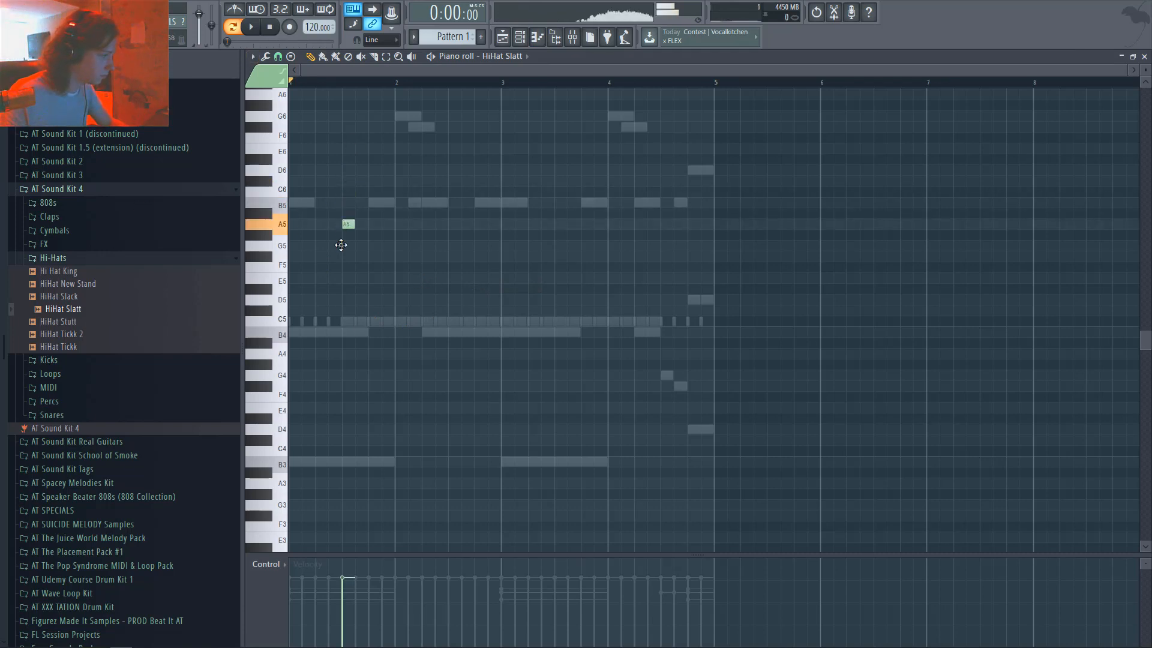
{"action": "left_click_drag", "start_coordinate": [340, 245], "coordinate": [341, 316]}
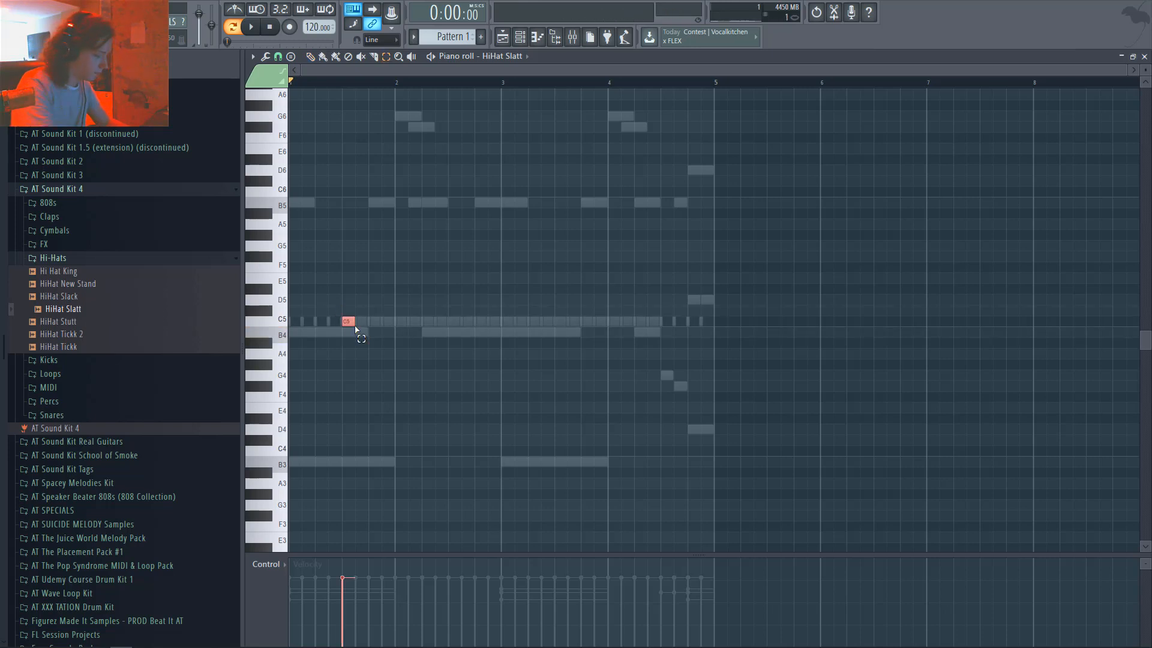
{"action": "key", "text": "alt+u"}
{"action": "key", "text": "Return"}
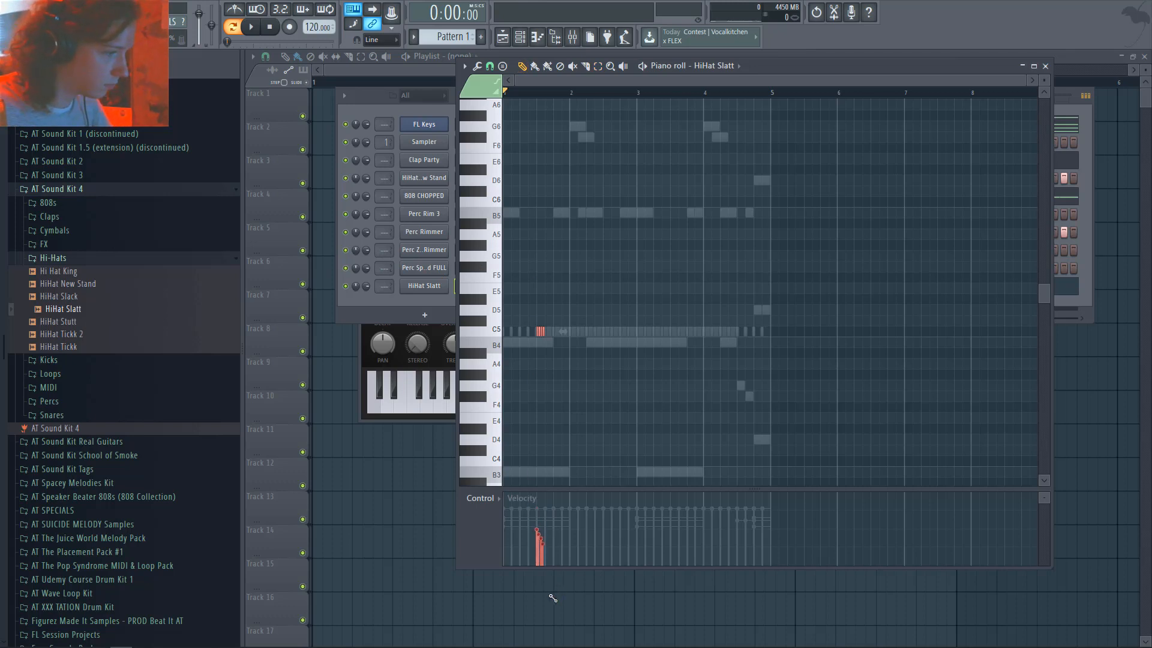
- Copy the HiHat Slatt roll to beat 2 of bar 3 and move the original roll to beat 2 of bar 1
{"action": "scroll", "coordinate": [542, 401], "scroll_direction": "up", "scroll_amount": 2}
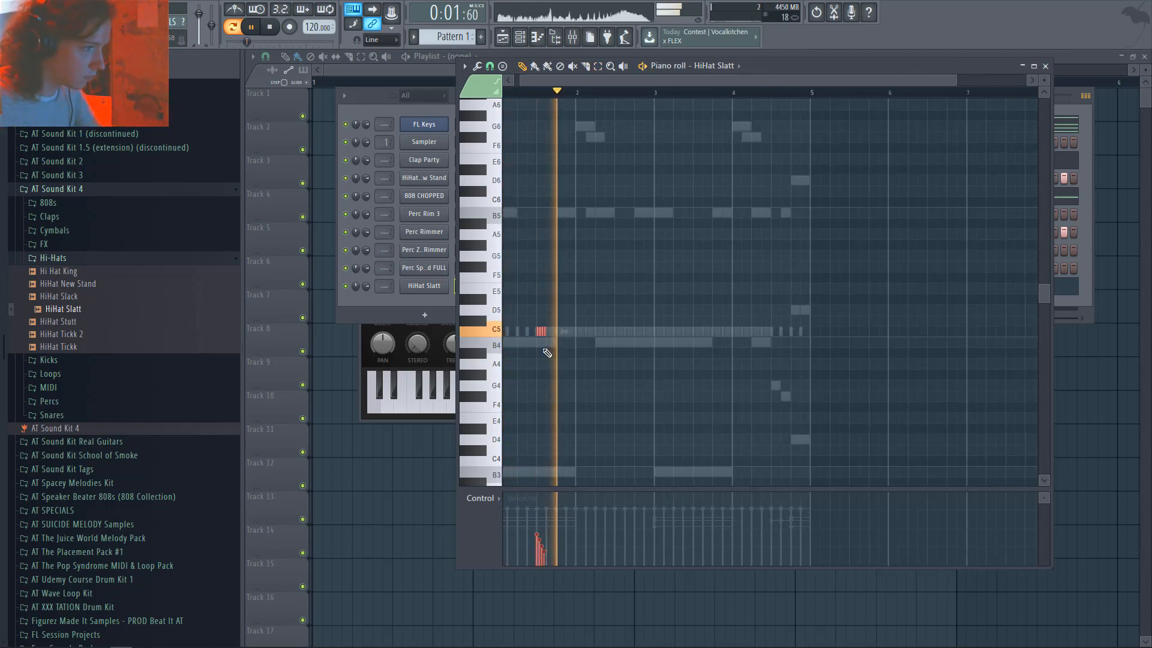
{"action": "left_click_drag", "start_coordinate": [542, 333], "coordinate": [680, 330]}
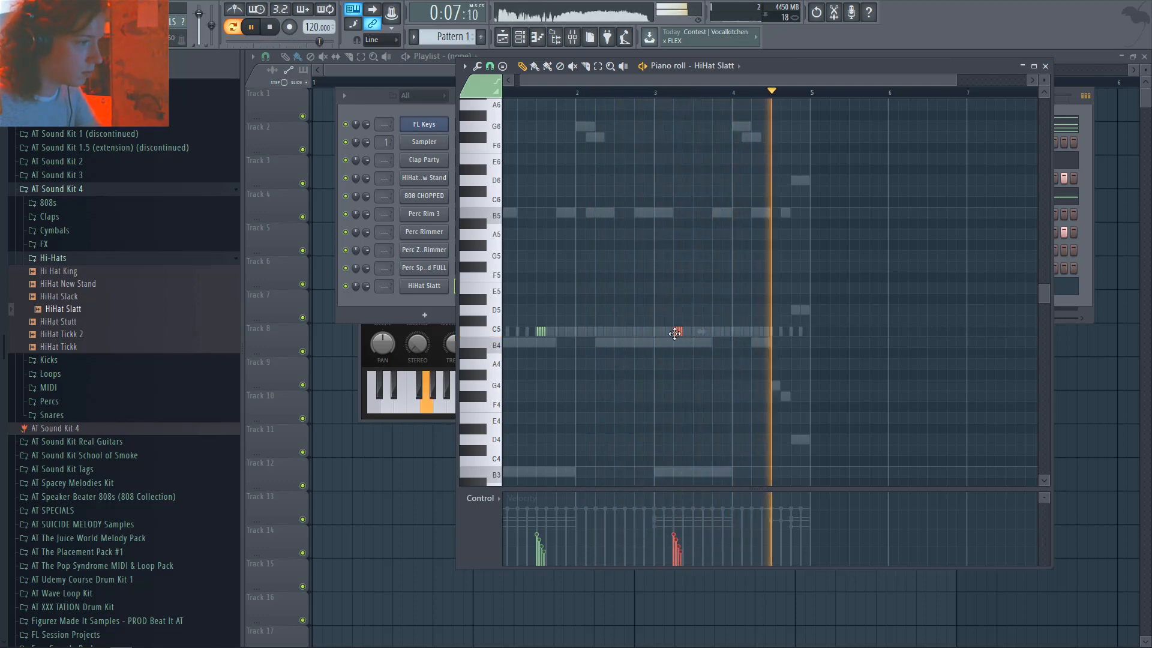
{"action": "left_click", "coordinate": [542, 331]}
{"action": "left_click_drag", "start_coordinate": [542, 334], "coordinate": [522, 339]}
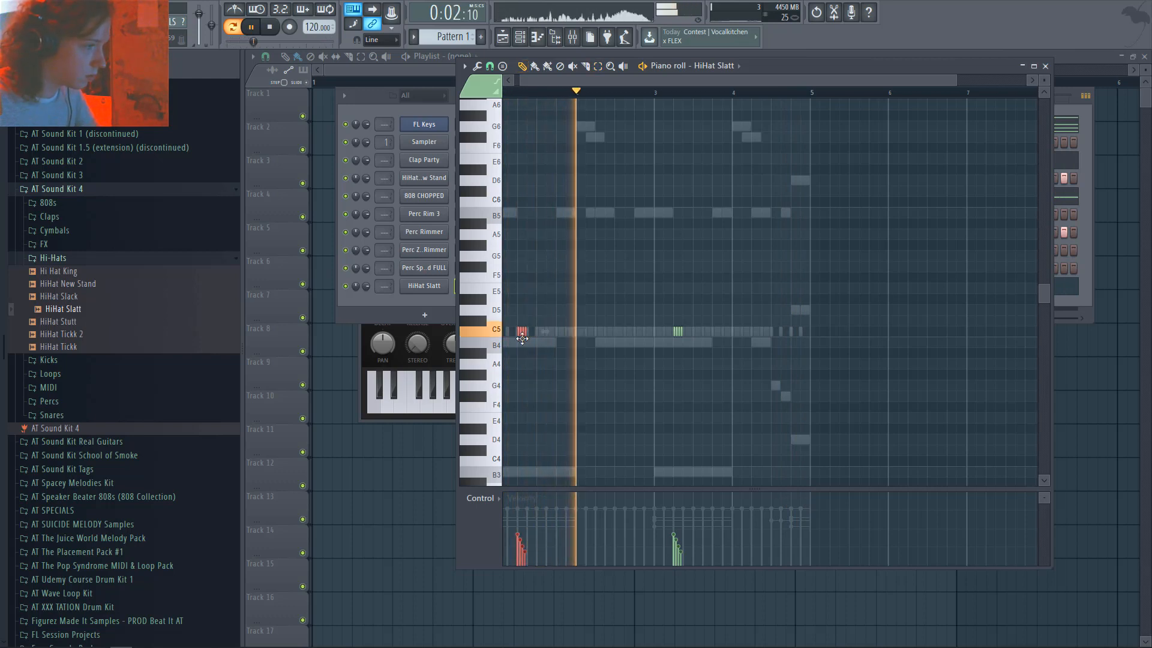
- Add three consecutive sixteenth C5 hits from beat 4 of bar 3 to HiHat Slatt and lower their velocities to an even level
{"action": "left_click", "coordinate": [713, 332]}
{"action": "scroll", "coordinate": [722, 350], "scroll_direction": "up", "scroll_amount": 3}
{"action": "left_click", "coordinate": [715, 333]}
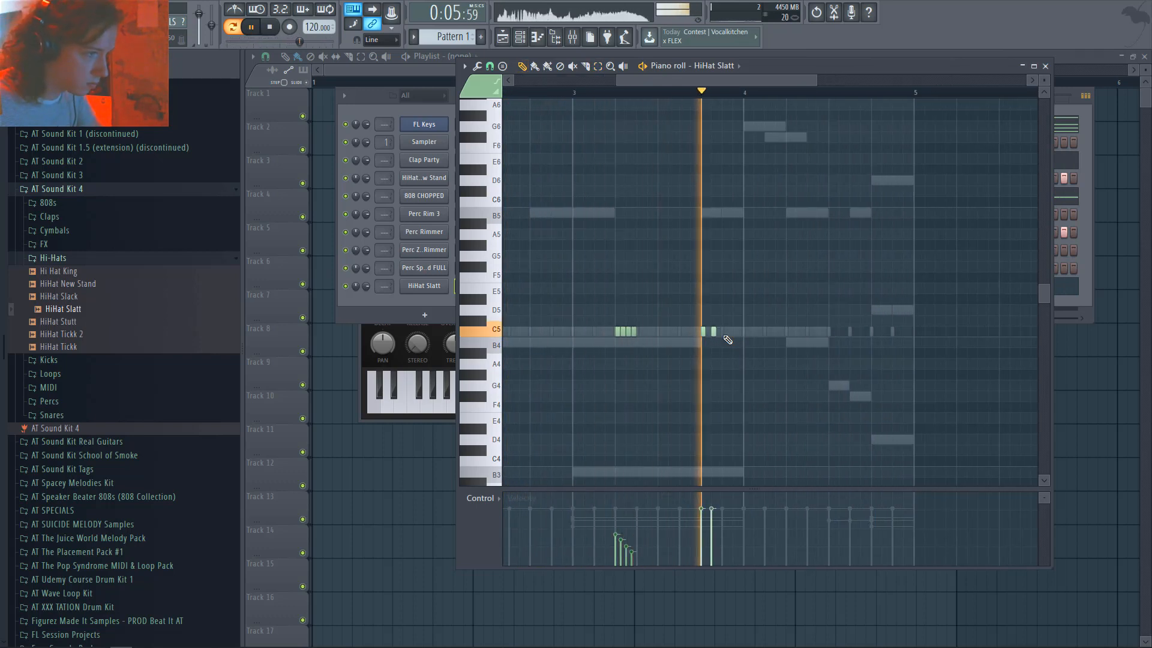
{"action": "left_click", "coordinate": [725, 334]}
{"action": "left_click_drag", "start_coordinate": [696, 531], "coordinate": [807, 530]}
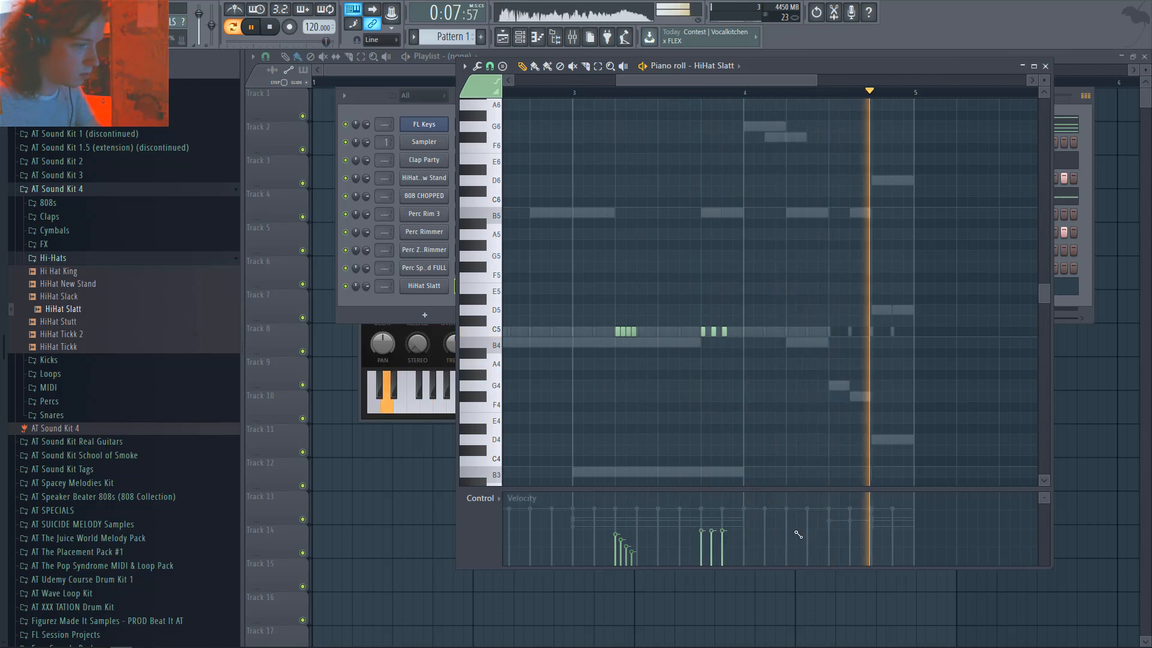
{"action": "key", "text": "F7"}
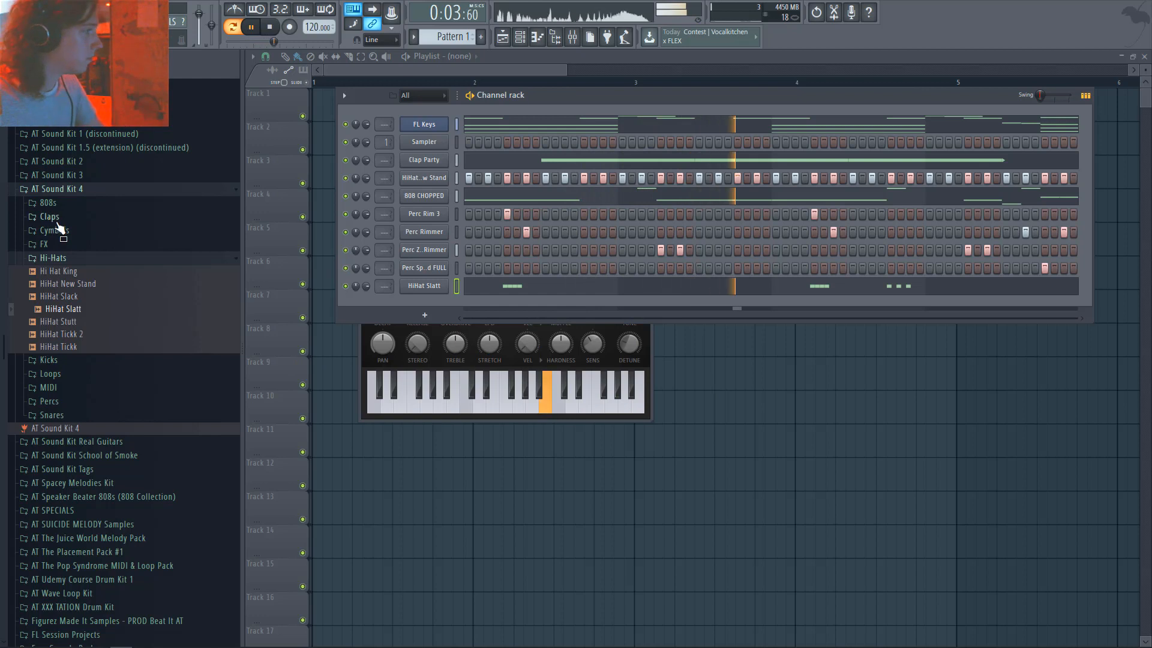
- Add Kick Pow 3 from the Kicks folder as a new channel and place hits on steps 1, 19 and 21
{"action": "left_click", "coordinate": [65, 258]}
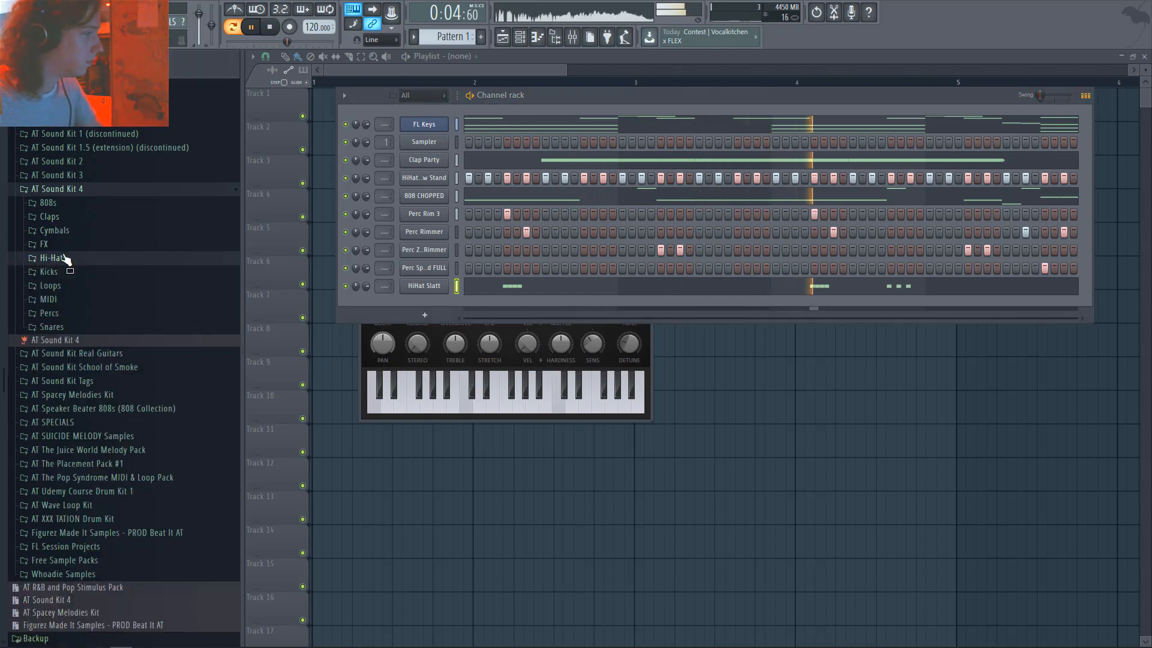
{"action": "left_click", "coordinate": [107, 274]}
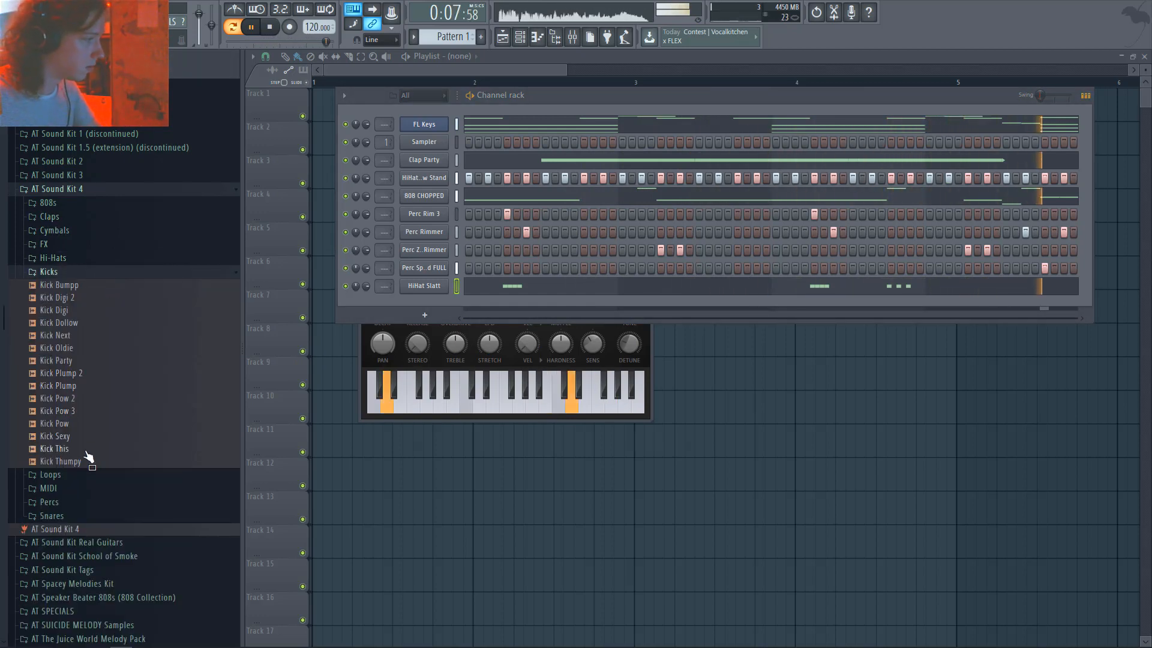
{"action": "left_click_drag", "start_coordinate": [85, 423], "coordinate": [472, 303]}
{"action": "left_click", "coordinate": [469, 304]}
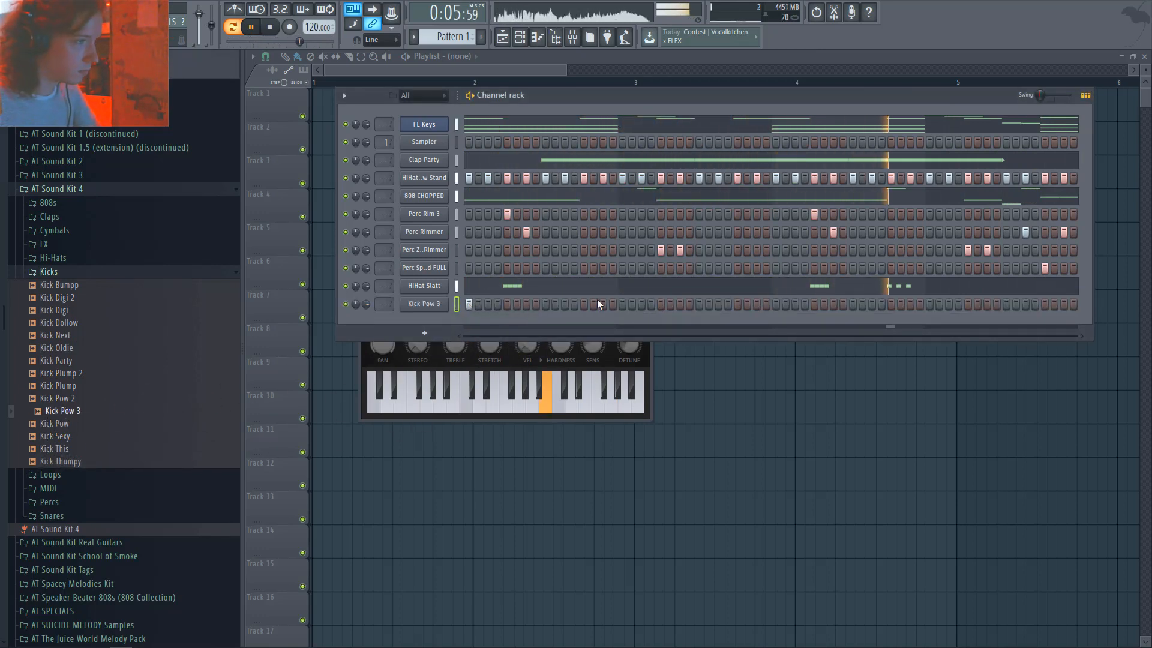
{"action": "left_click", "coordinate": [642, 304]}
{"action": "left_click", "coordinate": [661, 304]}
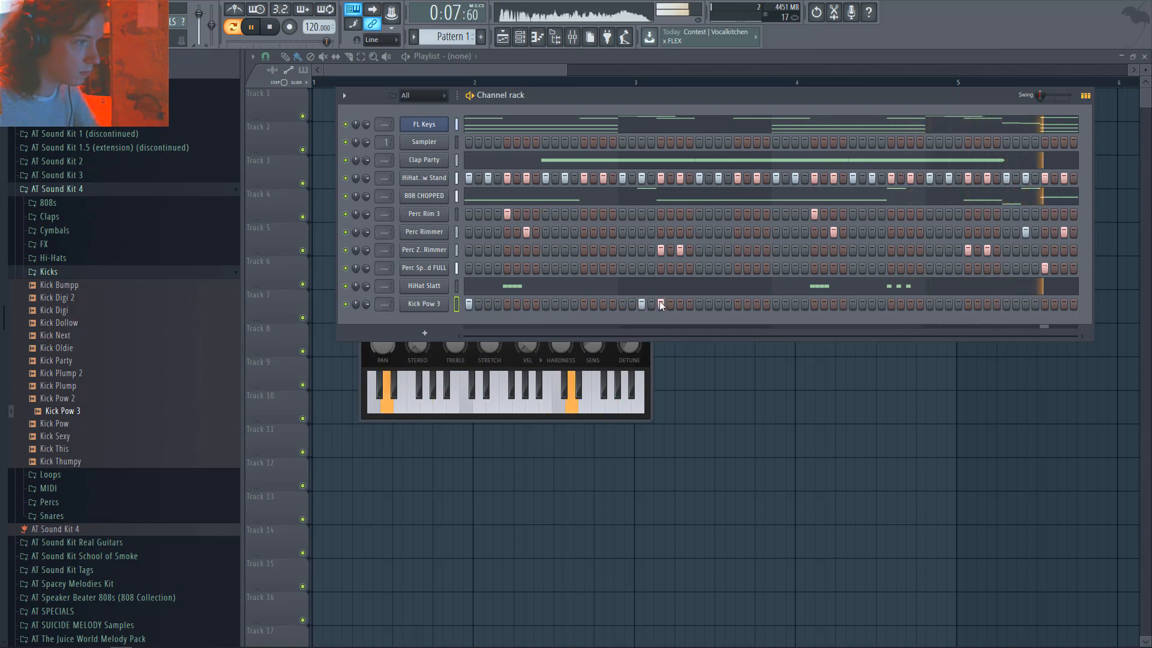
- Place Kick Pow 3 hits on steps 29, 33, 45, 53 and 57
{"action": "left_click", "coordinate": [499, 286]}
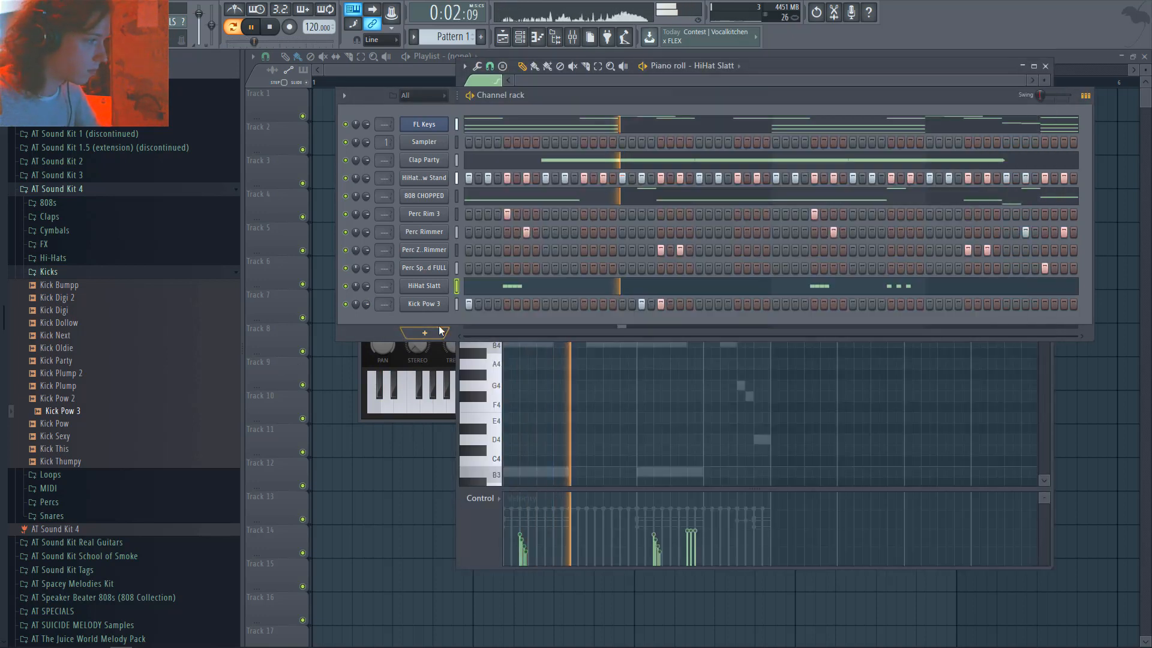
{"action": "left_click", "coordinate": [738, 305]}
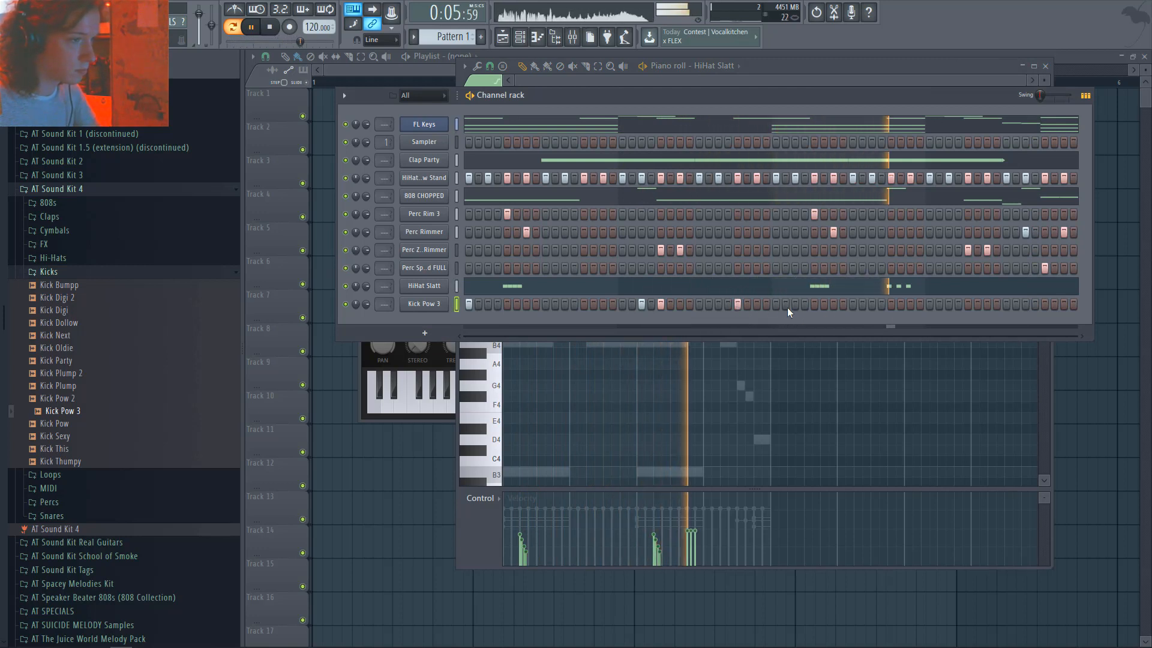
{"action": "left_click", "coordinate": [776, 304]}
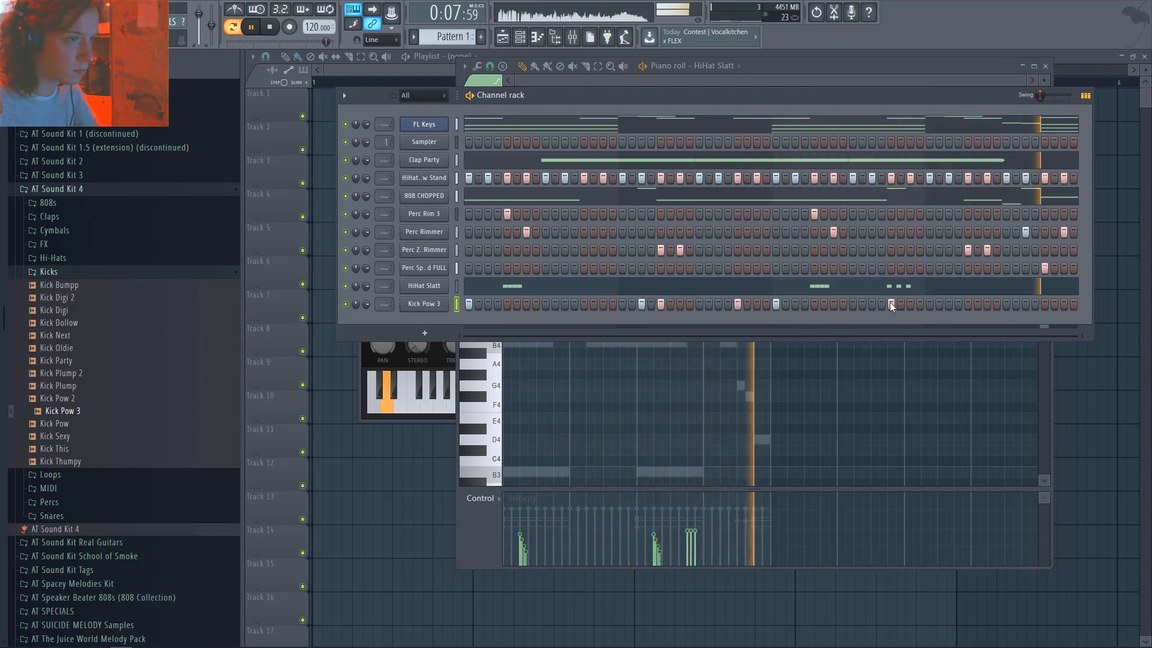
{"action": "left_click", "coordinate": [891, 304]}
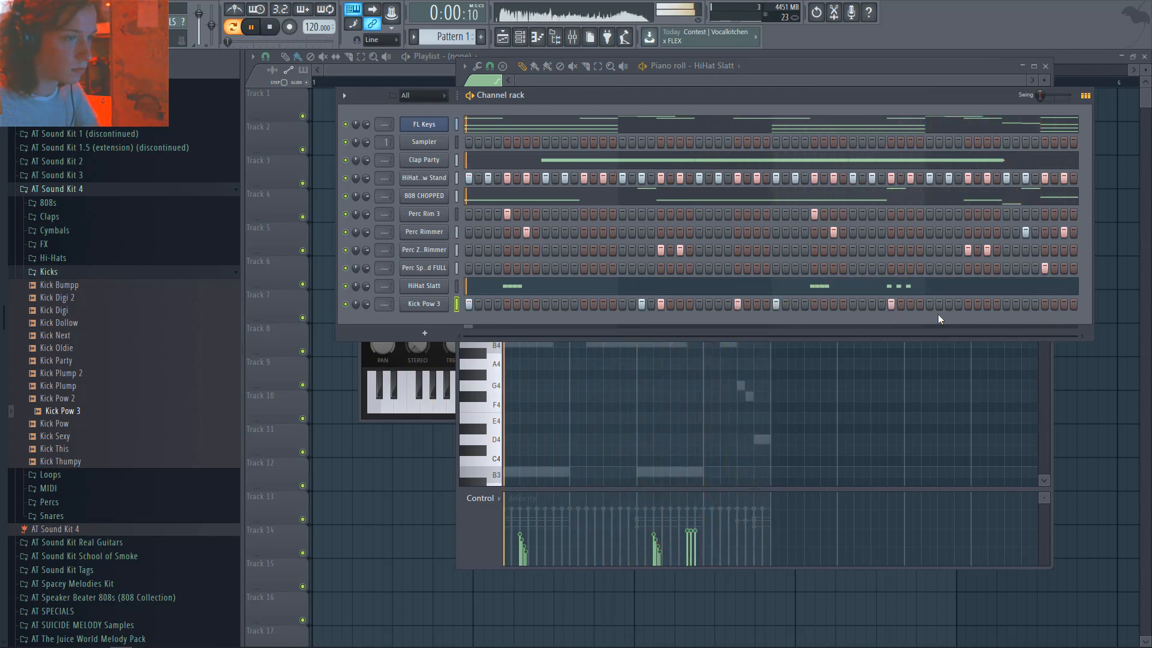
{"action": "left_click", "coordinate": [968, 304]}
{"action": "left_click", "coordinate": [1007, 304]}
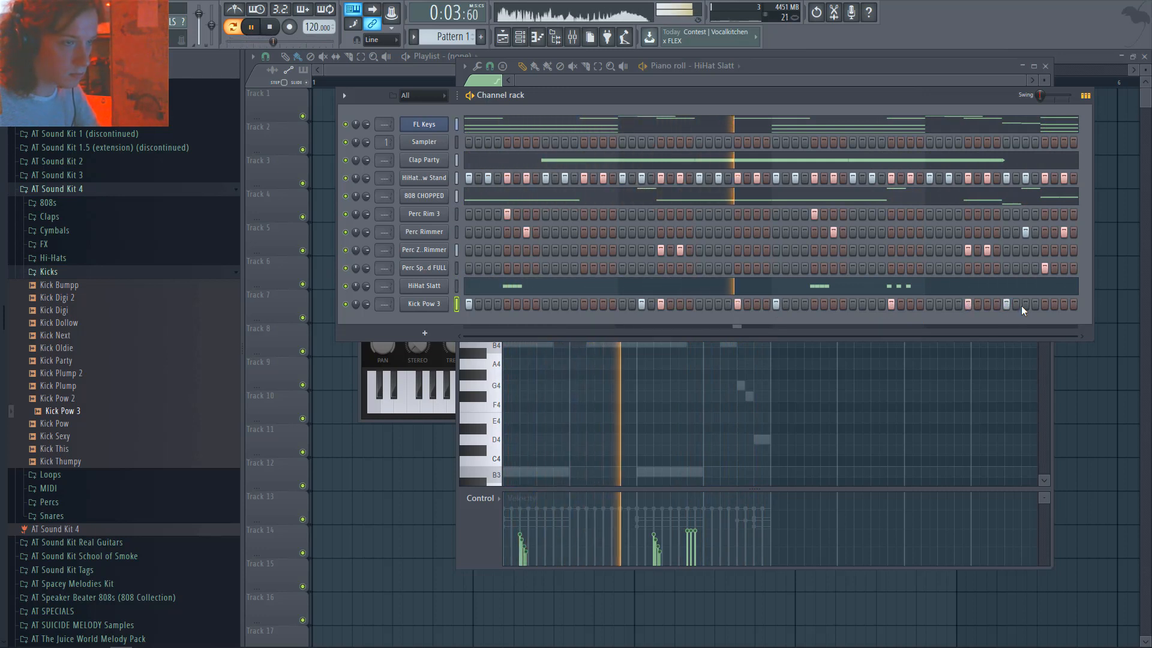
- Place Kick Pow 3 hits on steps 59, 61, 63 and 13, and stop playback
{"action": "left_click", "coordinate": [1025, 304]}
{"action": "left_click", "coordinate": [1045, 304]}
{"action": "left_click", "coordinate": [1065, 304]}
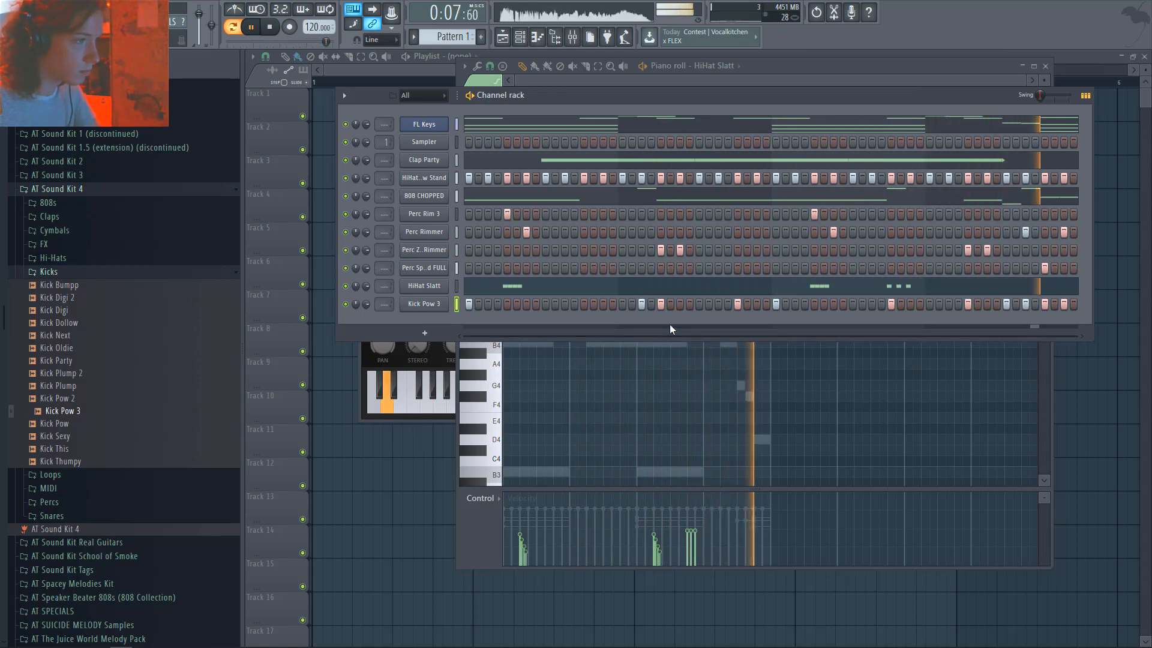
{"action": "left_click", "coordinate": [583, 303]}
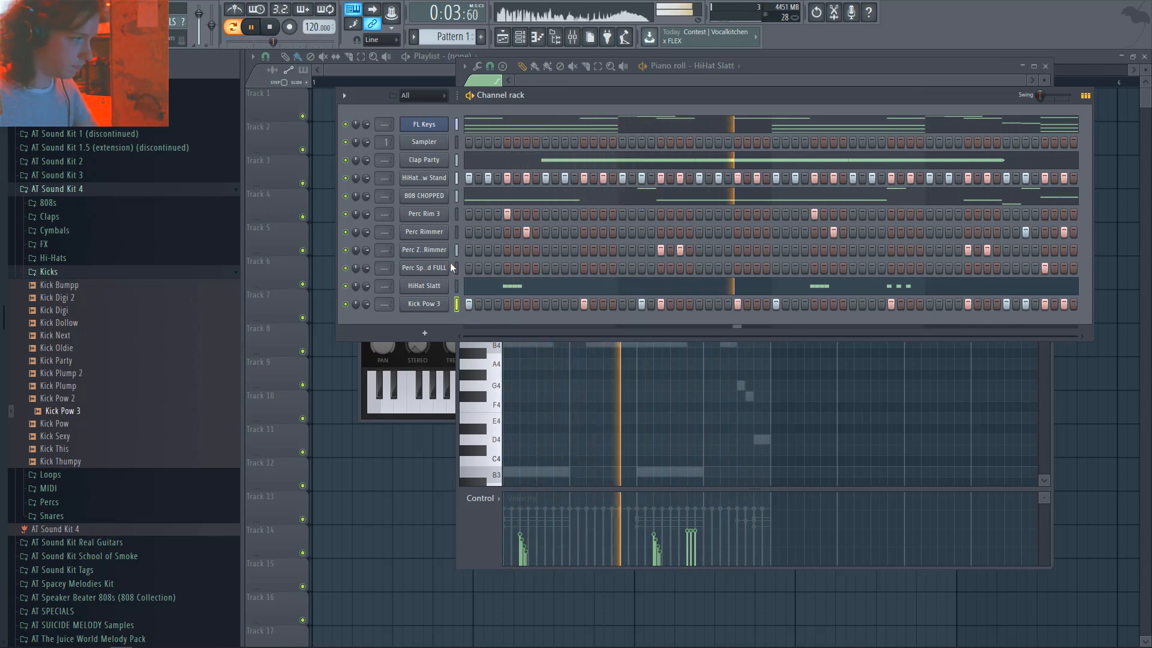
{"action": "key", "text": "space"}
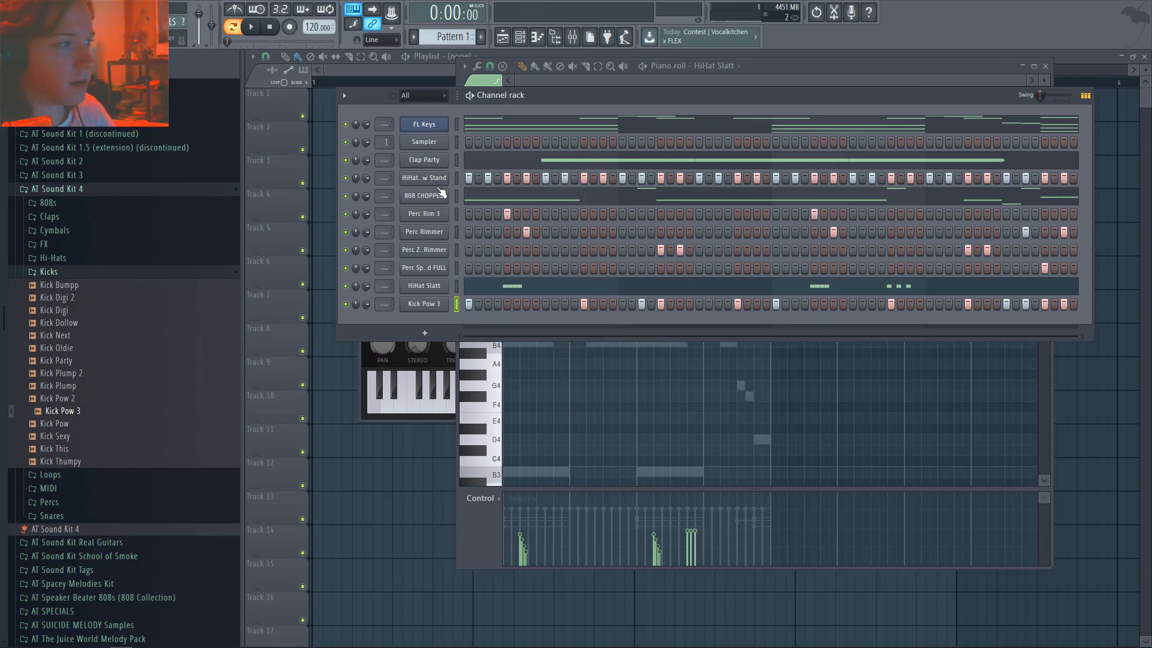
- Delete the unused Sampler channel
{"action": "right_click", "coordinate": [445, 142]}
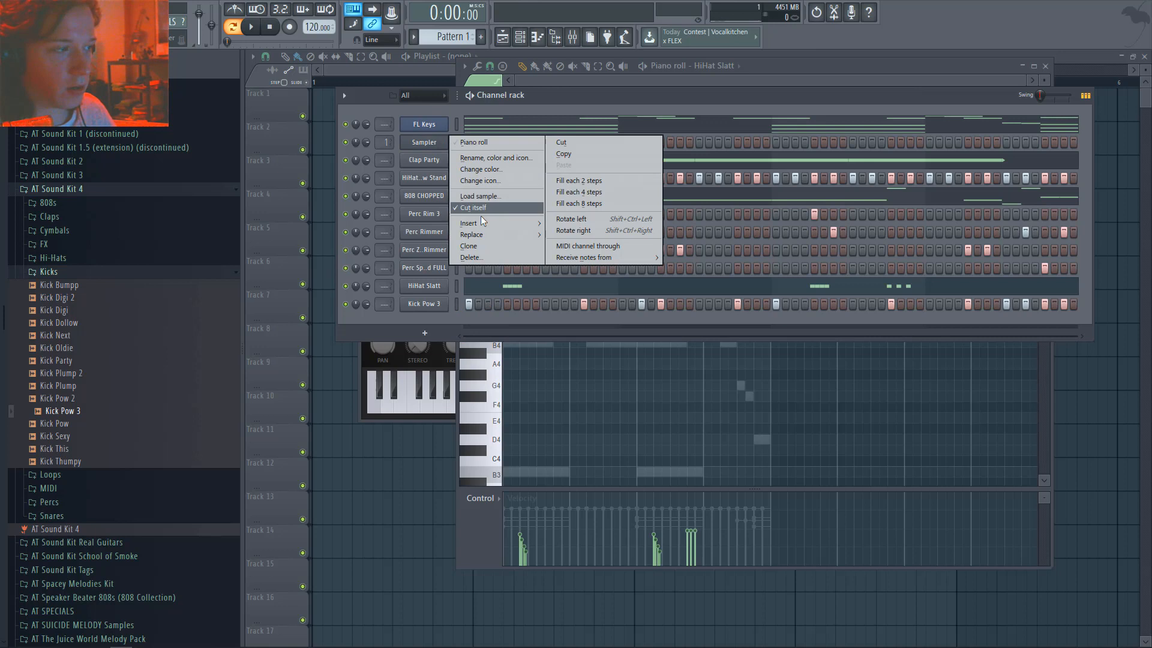
{"action": "left_click", "coordinate": [489, 268]}
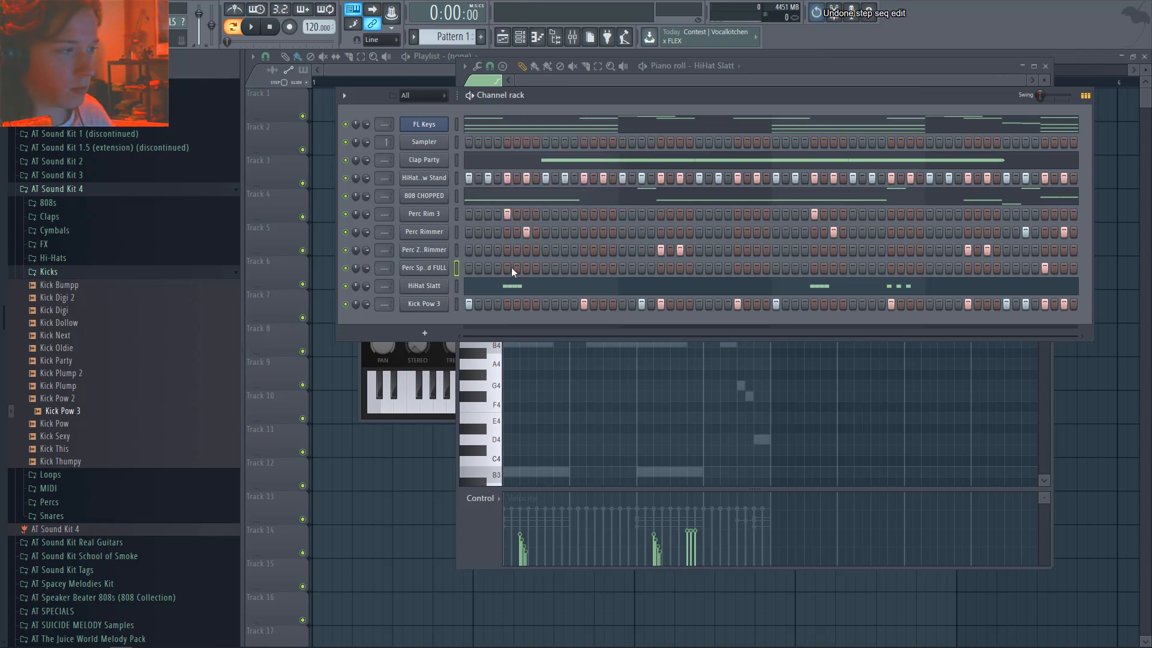
{"action": "left_click_drag", "start_coordinate": [456, 304], "coordinate": [453, 142]}
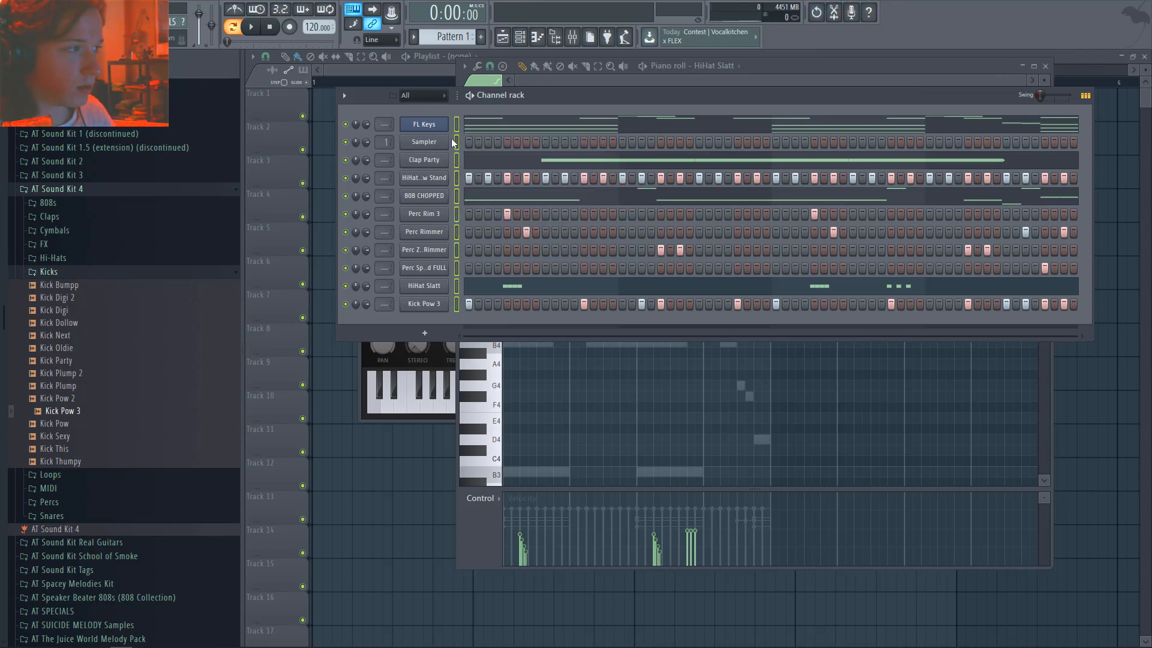
{"action": "left_click", "coordinate": [453, 142]}
{"action": "right_click", "coordinate": [453, 142]}
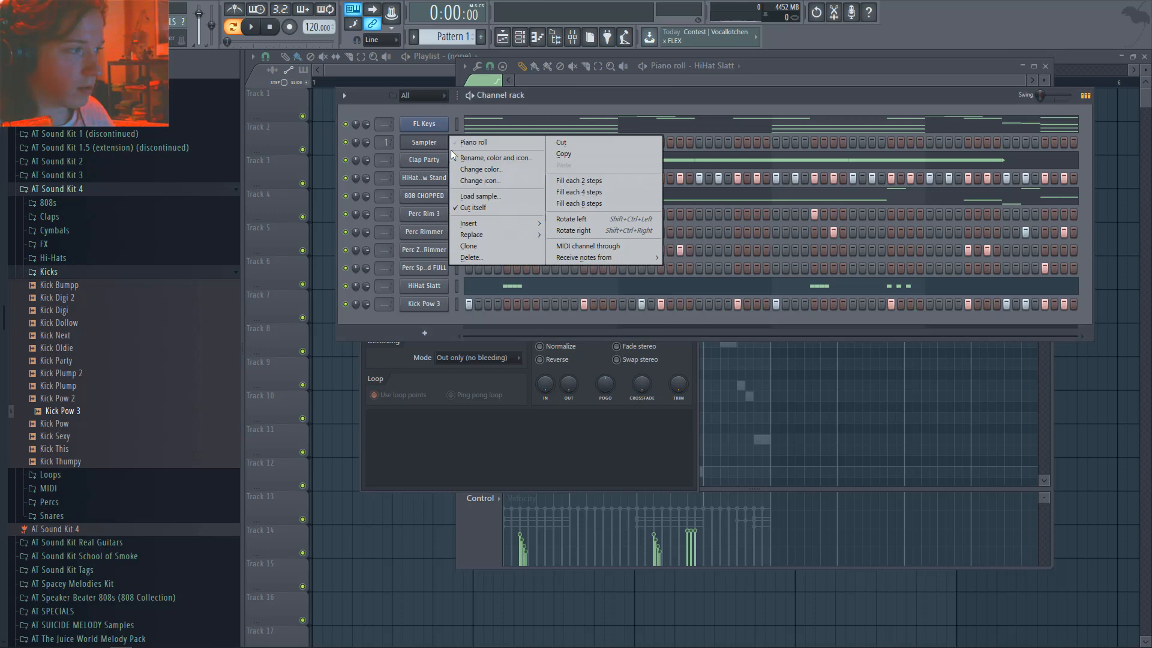
{"action": "left_click", "coordinate": [499, 259]}
{"action": "left_click", "coordinate": [637, 363]}
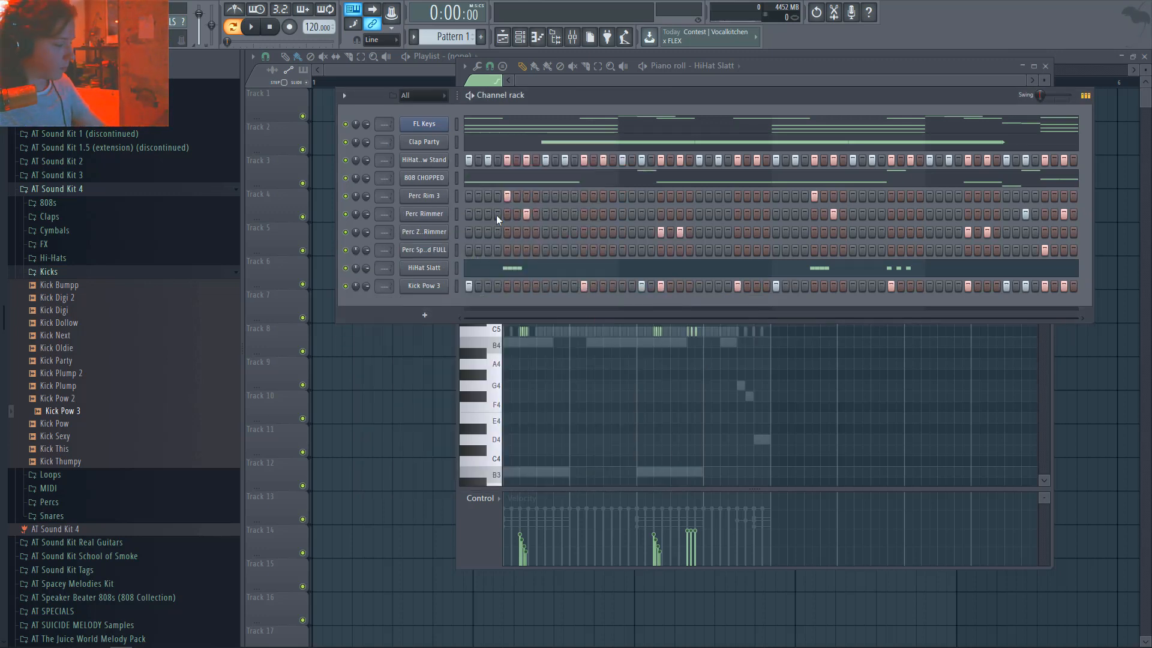
- Route all channels to individual mixer tracks starting from Insert 1 and play the pattern
{"action": "left_click", "coordinate": [573, 37]}
{"action": "right_click", "coordinate": [455, 163]}
{"action": "mouse_move", "coordinate": [522, 179]}
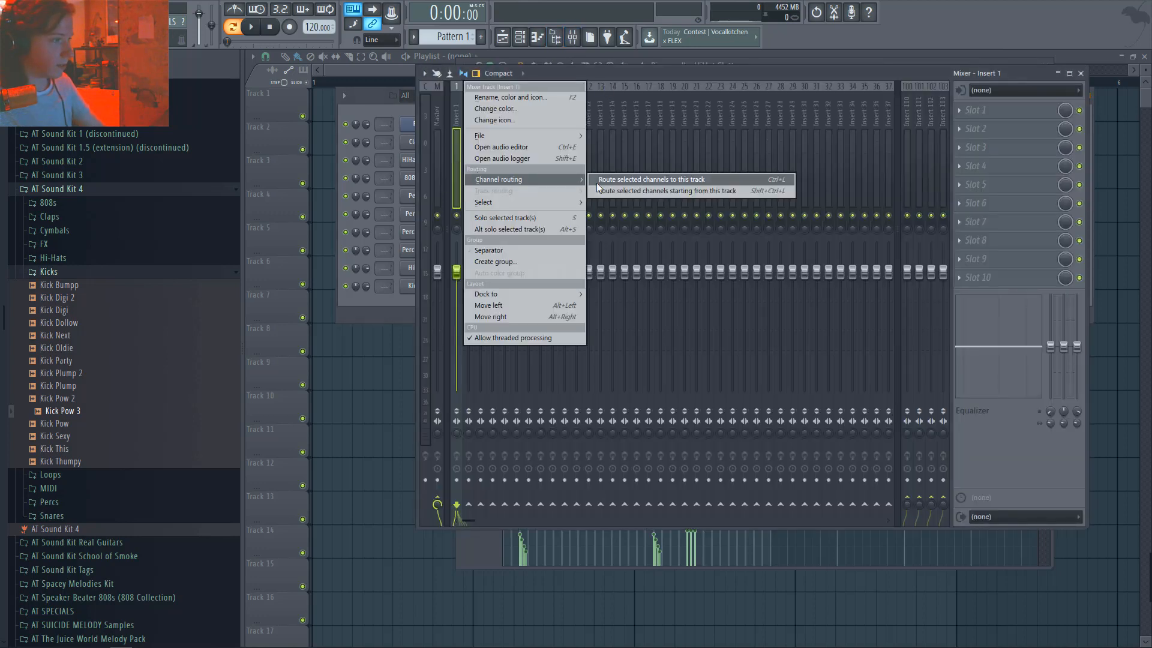
{"action": "left_click", "coordinate": [628, 191]}
{"action": "key", "text": "space"}
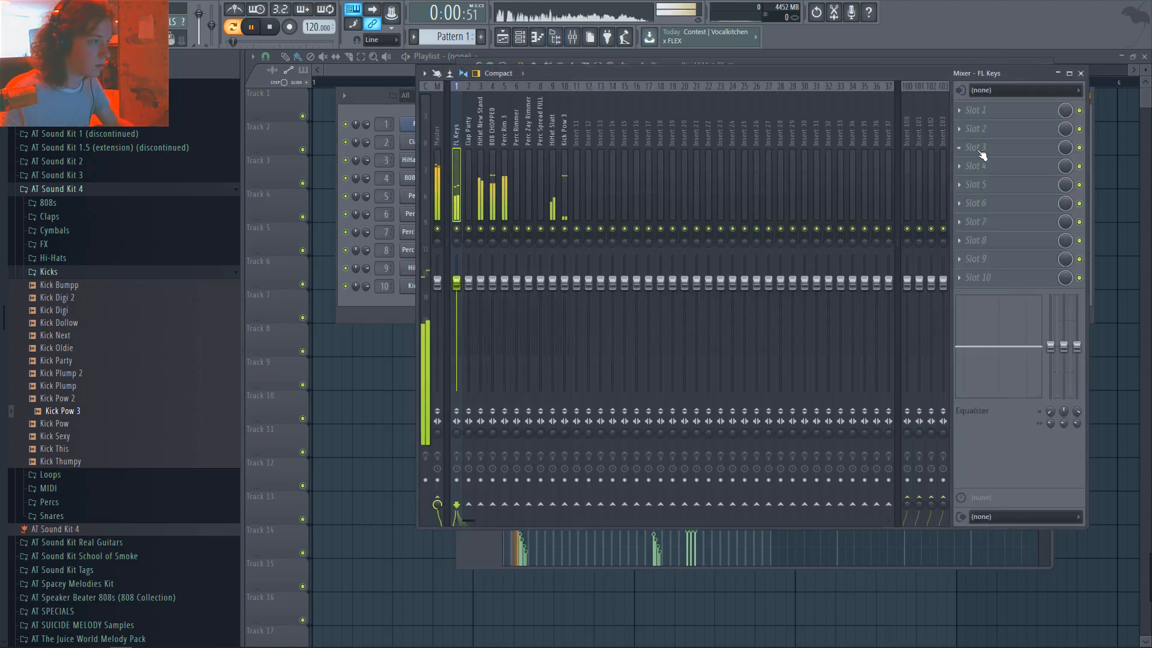
- Adjust the stereo separation of the HiHat New Stand mixer track and lower its volume slightly
{"action": "left_click", "coordinate": [492, 184]}
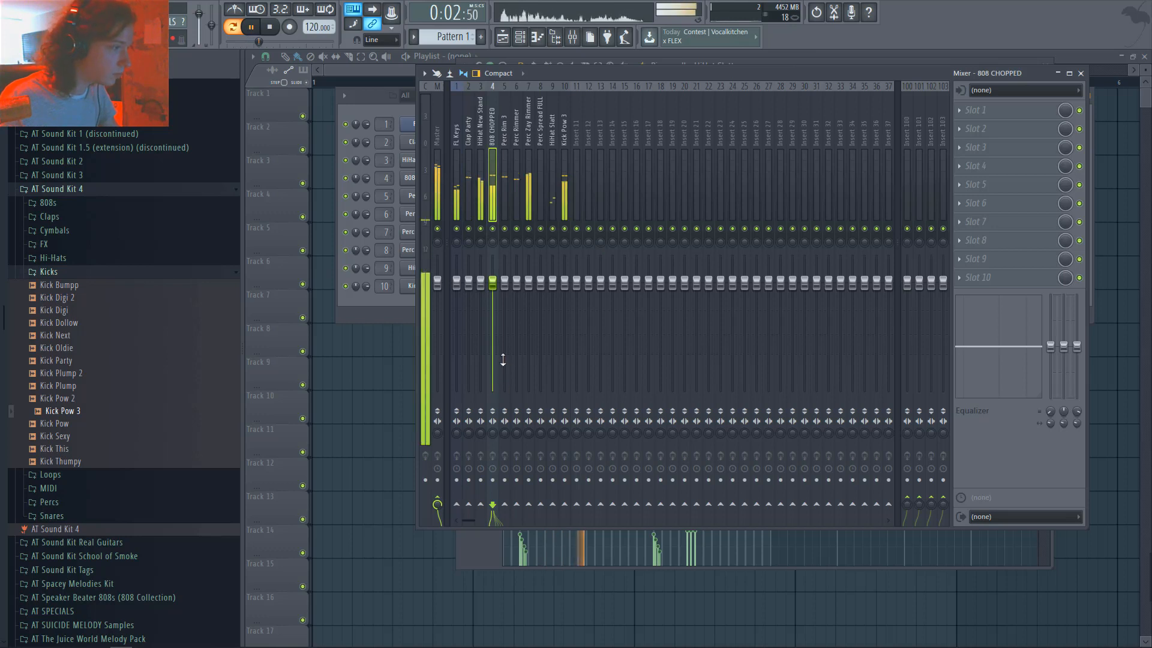
{"action": "left_click", "coordinate": [484, 434]}
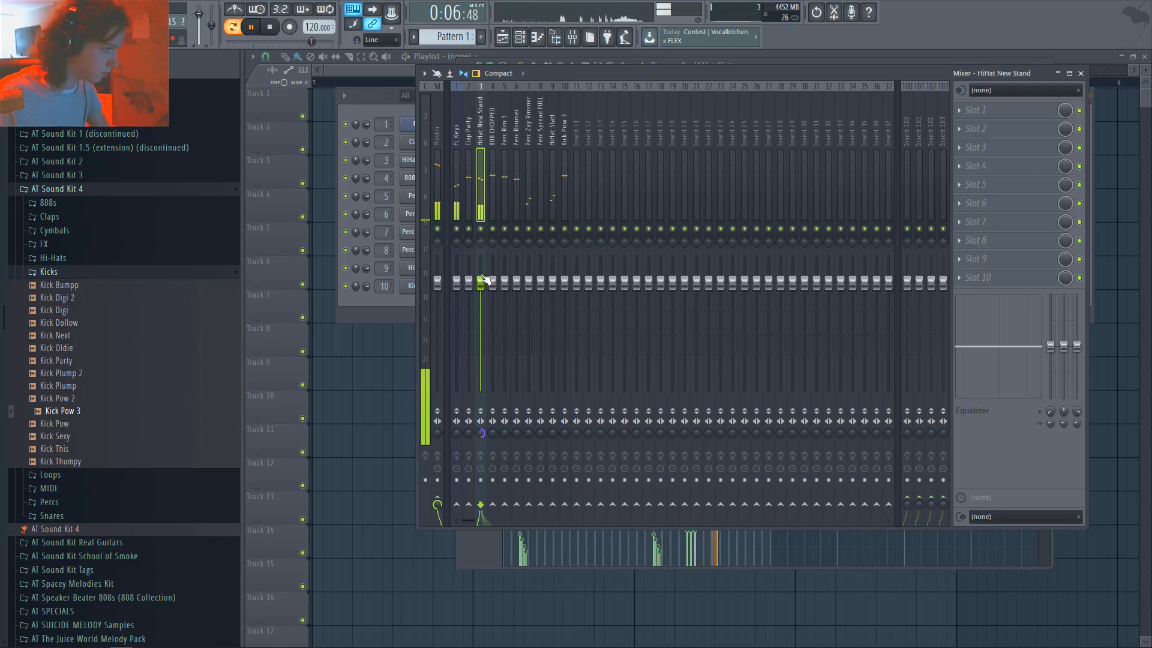
{"action": "left_click_drag", "start_coordinate": [486, 280], "coordinate": [486, 294]}
{"action": "left_click", "coordinate": [493, 204]}
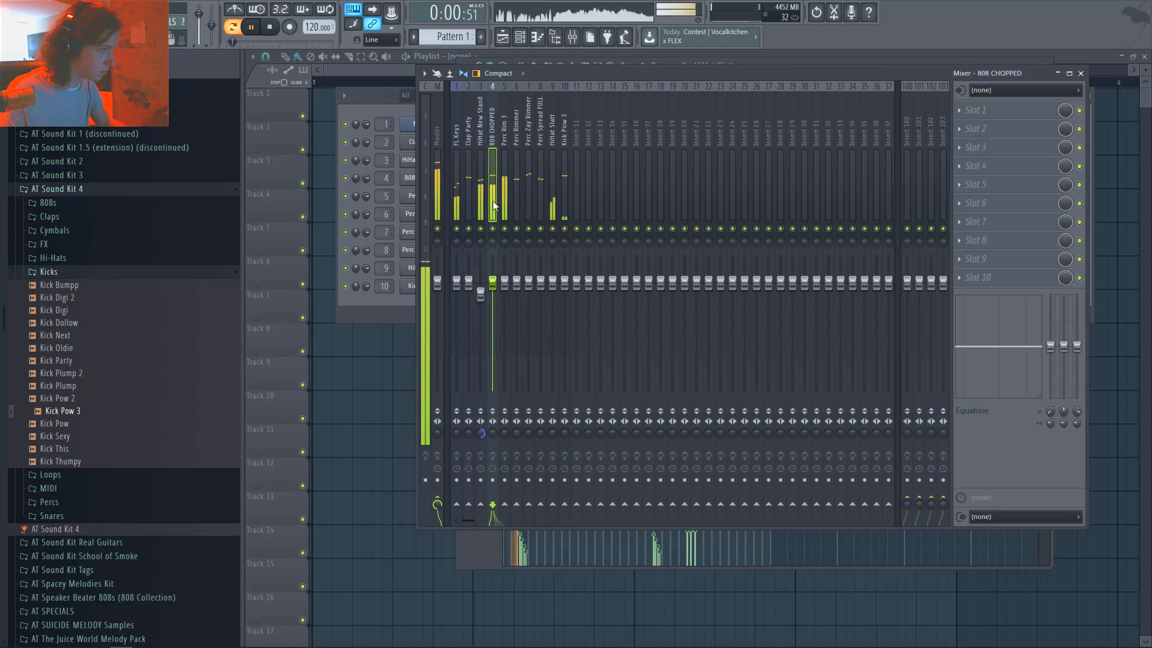
- Add Soundgoodizer to slot 3 of the Kick Pow 3 mixer track
{"action": "left_click", "coordinate": [564, 198]}
{"action": "left_click", "coordinate": [985, 147]}
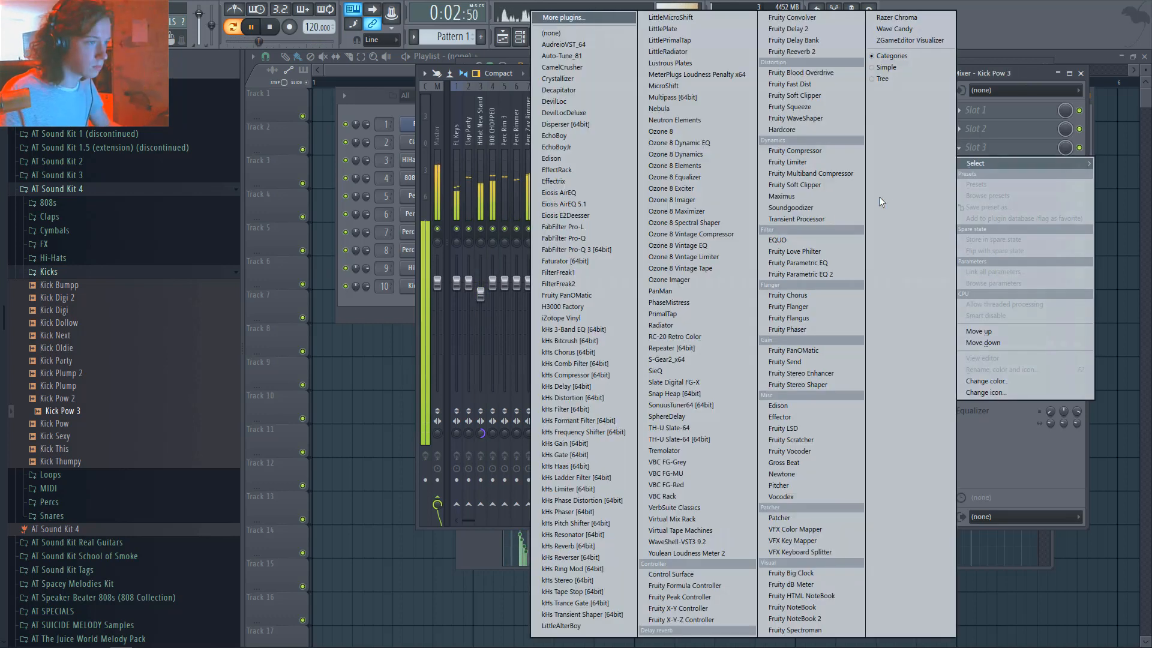
{"action": "left_click", "coordinate": [791, 208]}
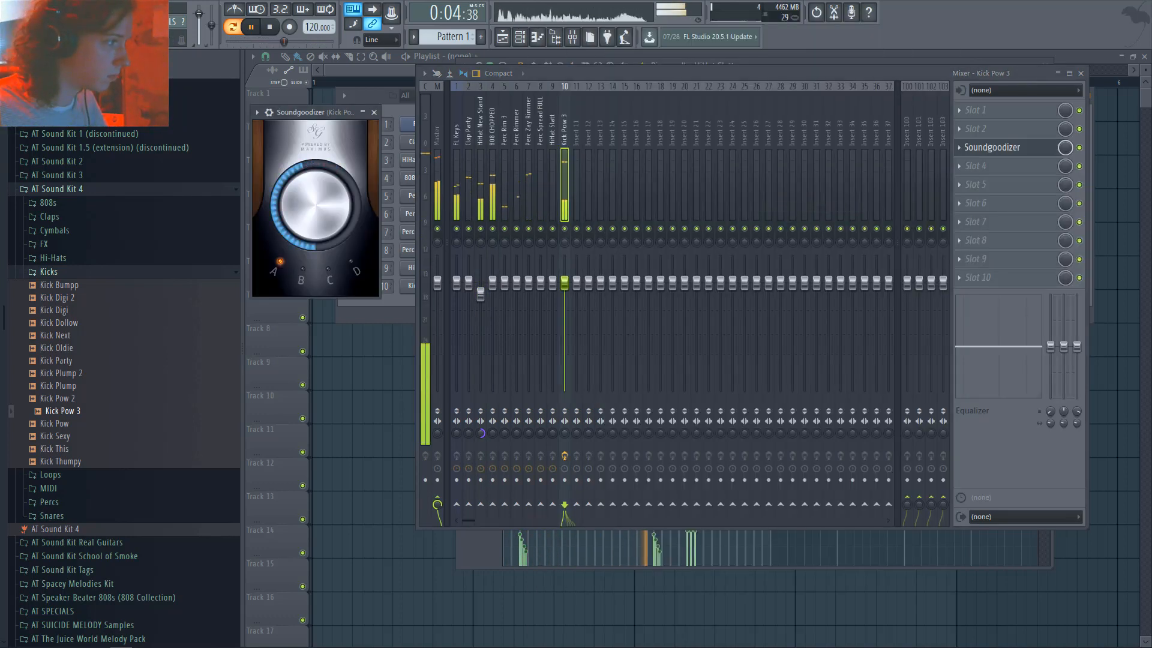
{"action": "left_click", "coordinate": [375, 113]}
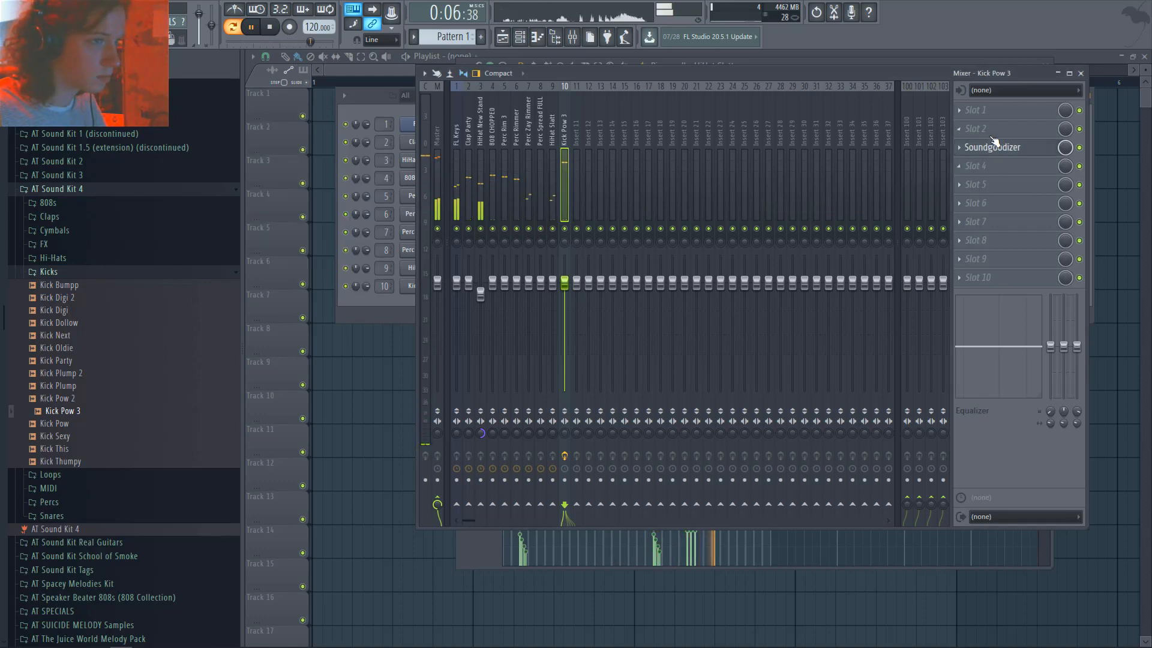
- Add Fruity Parametric EQ 2 to slot 2 of Kick Pow 3, cut its highs, and lower the track's volume slightly
{"action": "left_click", "coordinate": [991, 147]}
{"action": "left_click", "coordinate": [835, 273]}
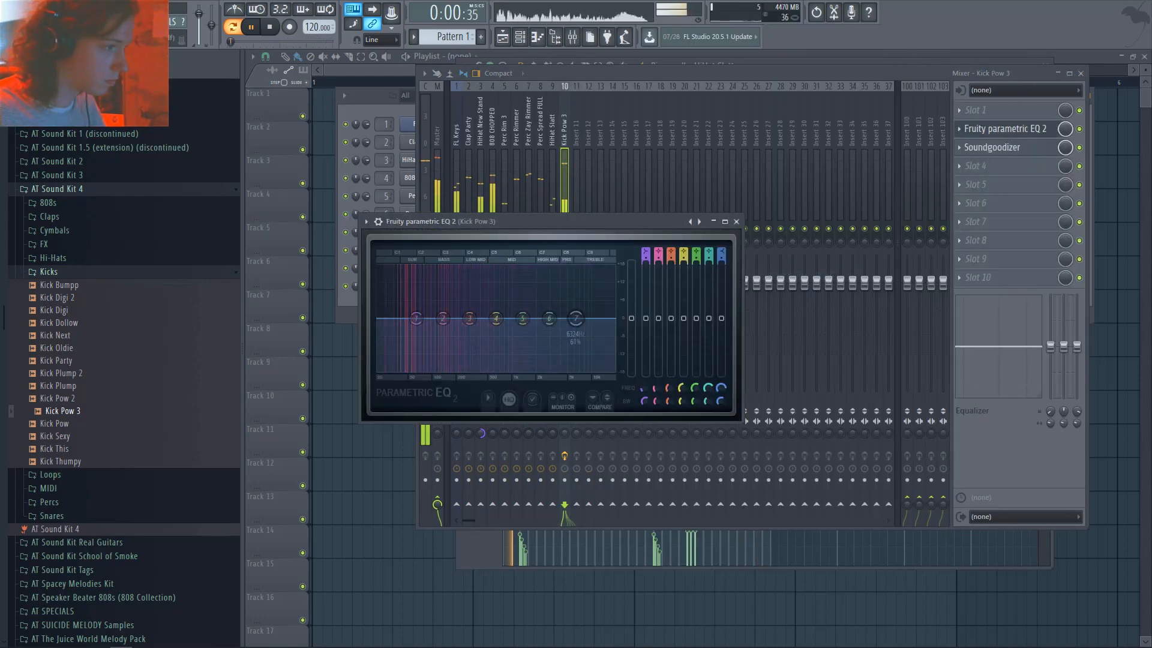
{"action": "left_click_drag", "start_coordinate": [575, 318], "coordinate": [558, 345]}
{"action": "mouse_move", "coordinate": [443, 318]}
{"action": "left_mouse_down"}
{"action": "mouse_move", "coordinate": [474, 317]}
{"action": "mouse_move", "coordinate": [425, 310]}
{"action": "mouse_move", "coordinate": [464, 310]}
{"action": "left_mouse_up"}
{"action": "left_click", "coordinate": [736, 222]}
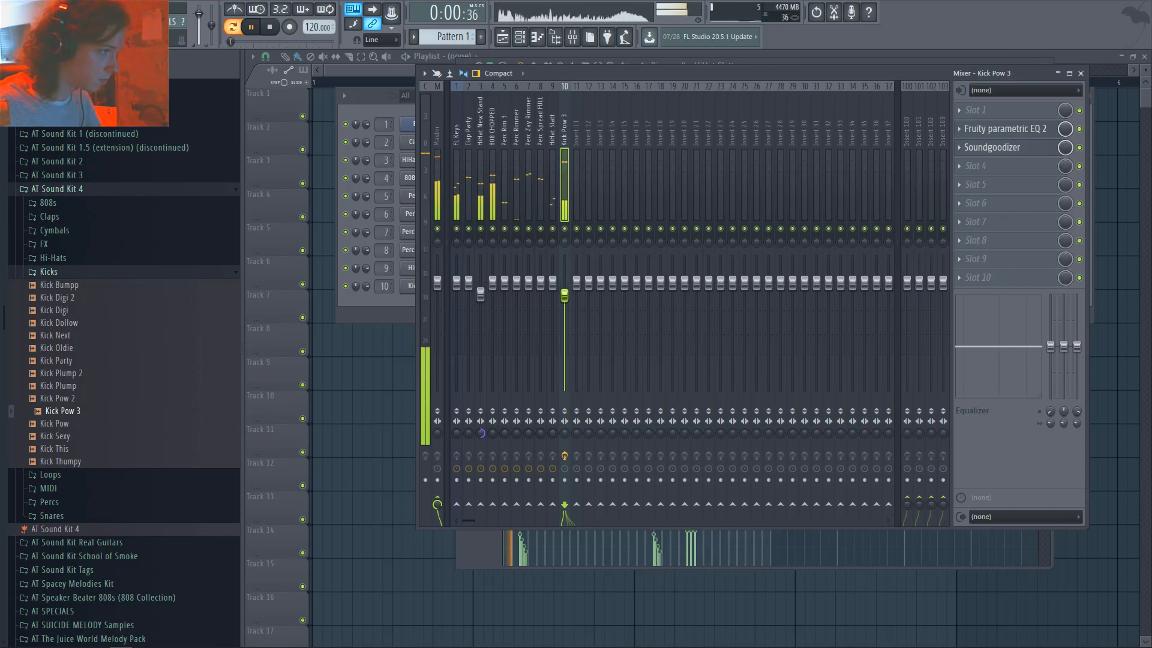
- Add Fruity Parametric EQ 2 to slot 1 of 808 CHOPPED, slightly boosting the bass and cutting the sub lows and highs
{"action": "left_click", "coordinate": [492, 197]}
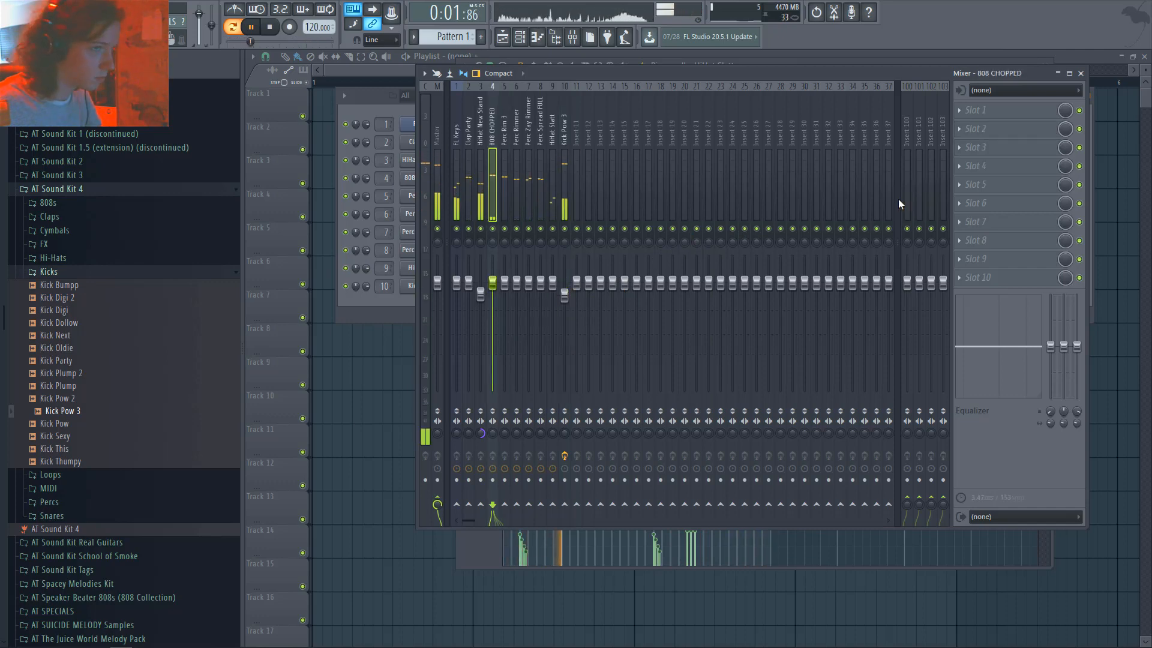
{"action": "left_click", "coordinate": [990, 110]}
{"action": "left_click", "coordinate": [810, 274]}
{"action": "mouse_move", "coordinate": [365, 241]}
{"action": "left_mouse_down"}
{"action": "mouse_move", "coordinate": [399, 241]}
{"action": "mouse_move", "coordinate": [349, 235]}
{"action": "left_mouse_up"}
{"action": "mouse_move", "coordinate": [345, 252]}
{"action": "left_mouse_down"}
{"action": "mouse_move", "coordinate": [305, 264]}
{"action": "mouse_move", "coordinate": [341, 235]}
{"action": "left_mouse_up"}
{"action": "left_click_drag", "start_coordinate": [498, 240], "coordinate": [478, 262]}
- Add CamelCrusher to slot 2 of the 808 CHOPPED mixer track
{"action": "left_click", "coordinate": [988, 128]}
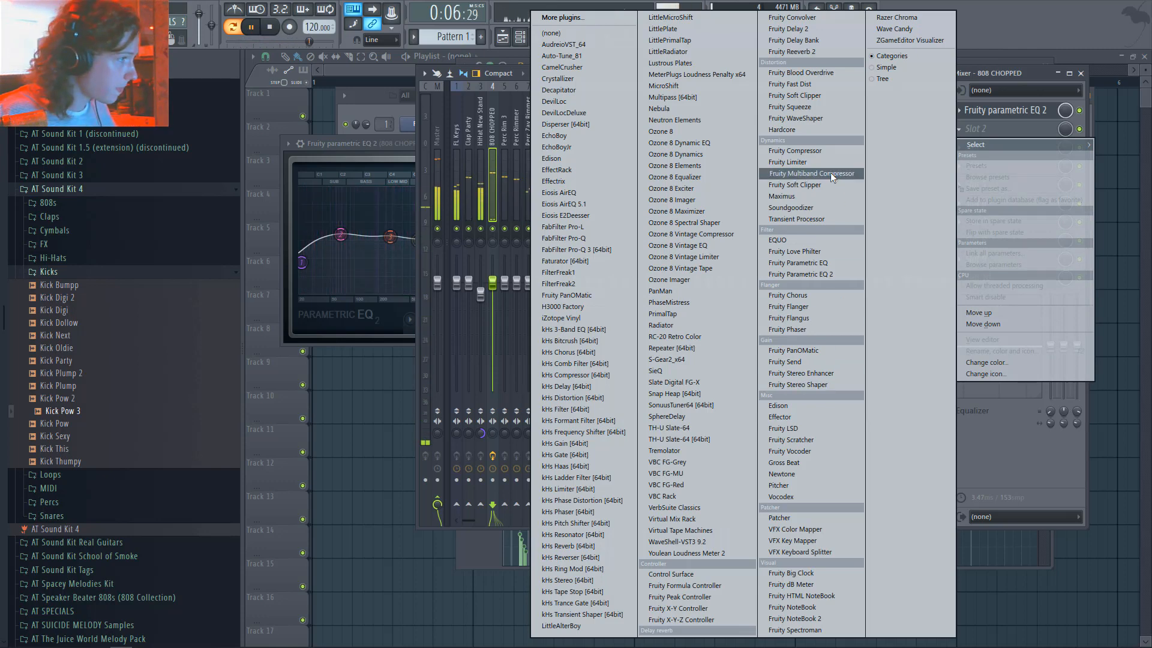
{"action": "left_click", "coordinate": [589, 70]}
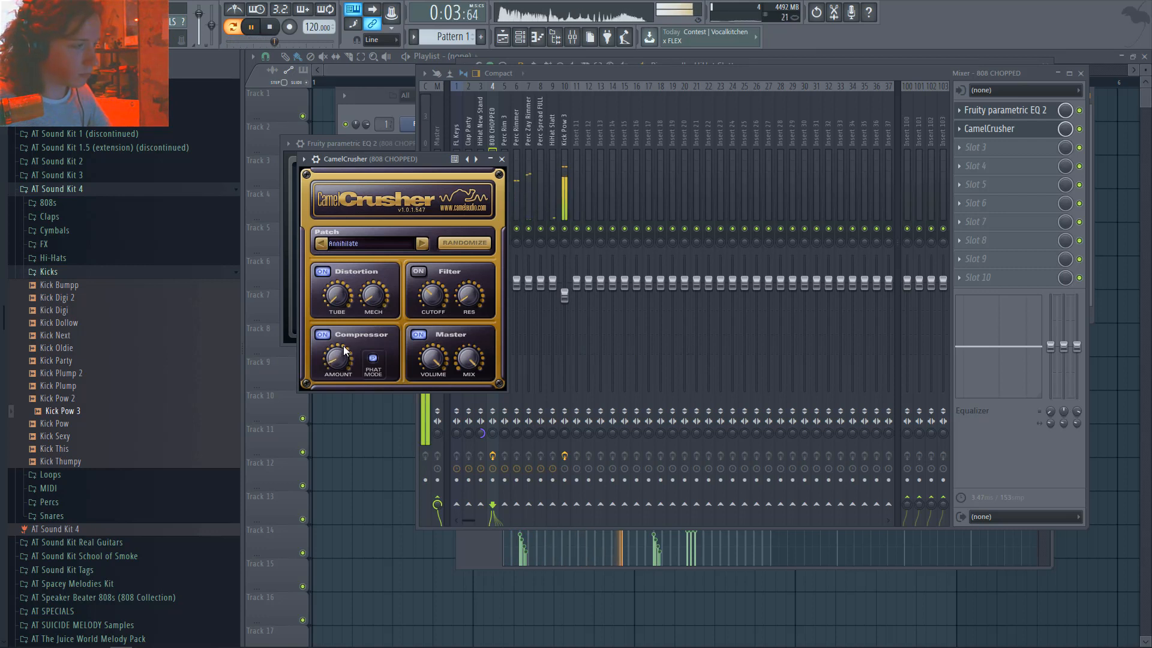
{"action": "left_click", "coordinate": [503, 161]}
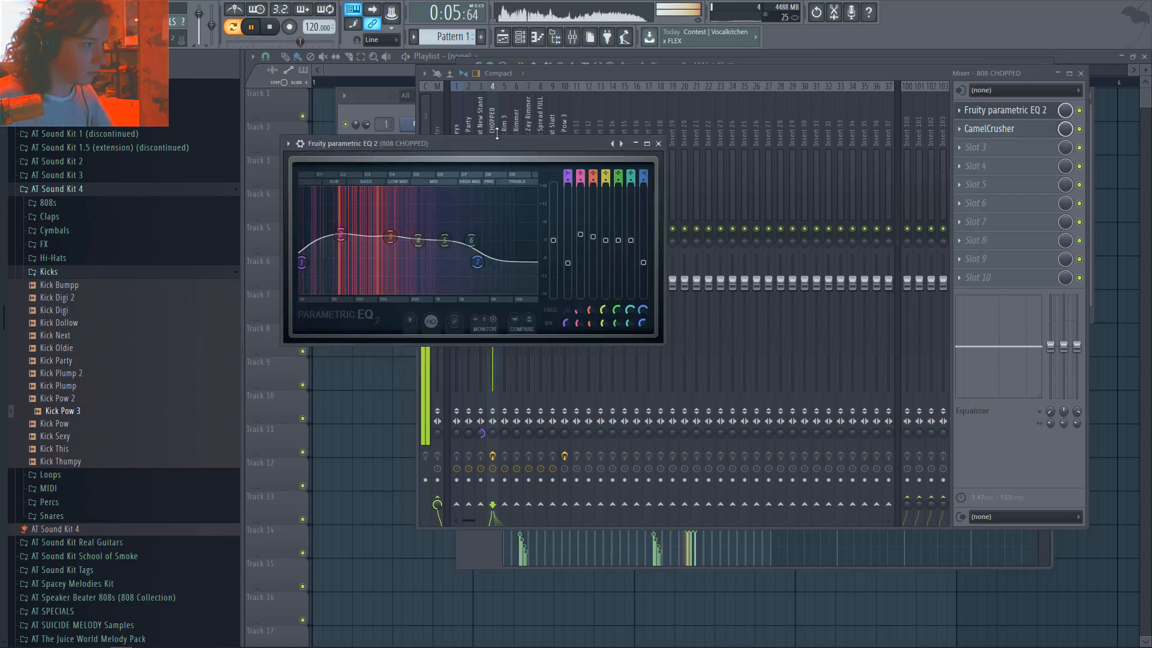
- Lower the volumes of the 808 CHOPPED and Perc Zay Rimmer mixer tracks slightly
{"action": "left_click", "coordinate": [493, 198]}
{"action": "left_click_drag", "start_coordinate": [497, 290], "coordinate": [497, 299]}
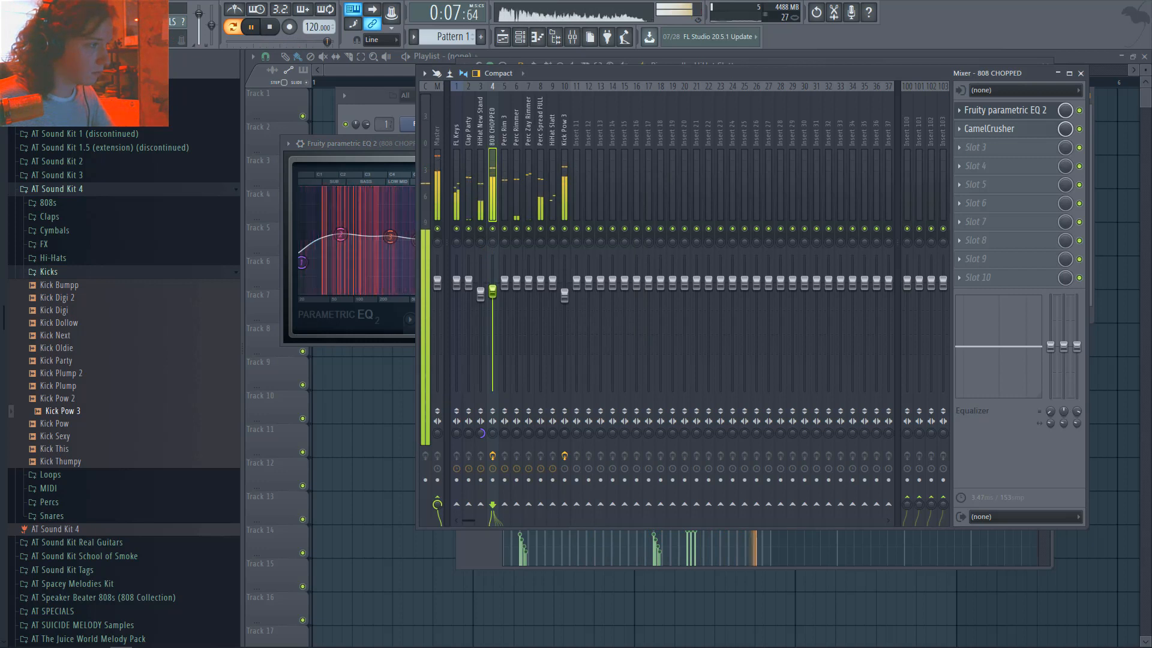
{"action": "left_click", "coordinate": [543, 147]}
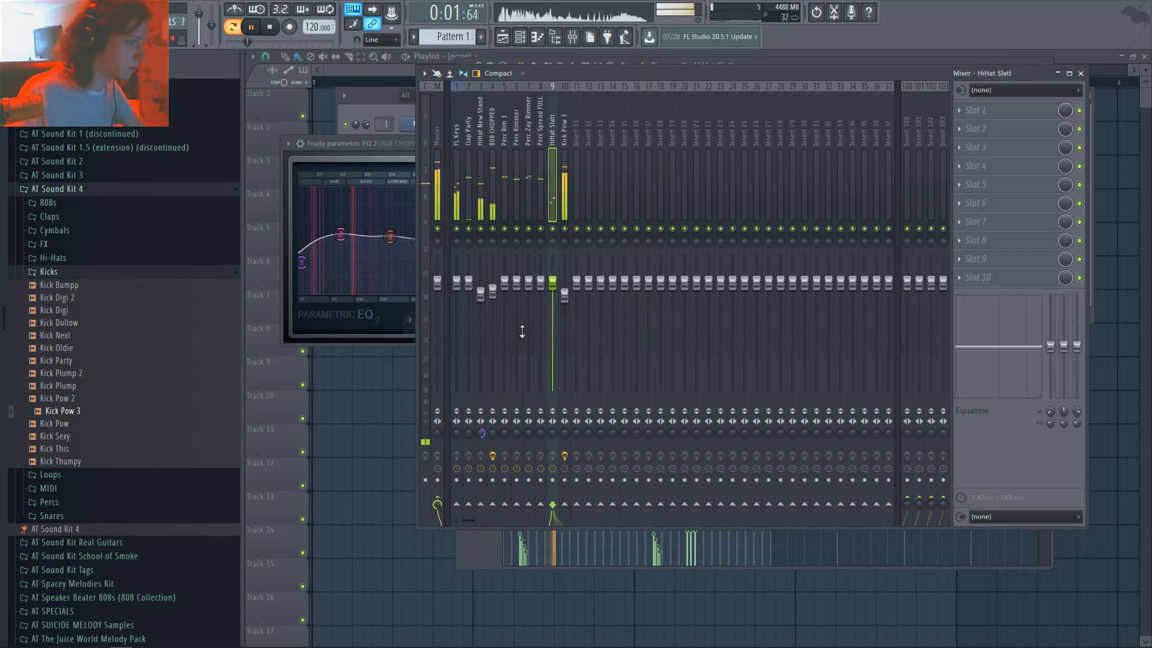
{"action": "left_click", "coordinate": [529, 180]}
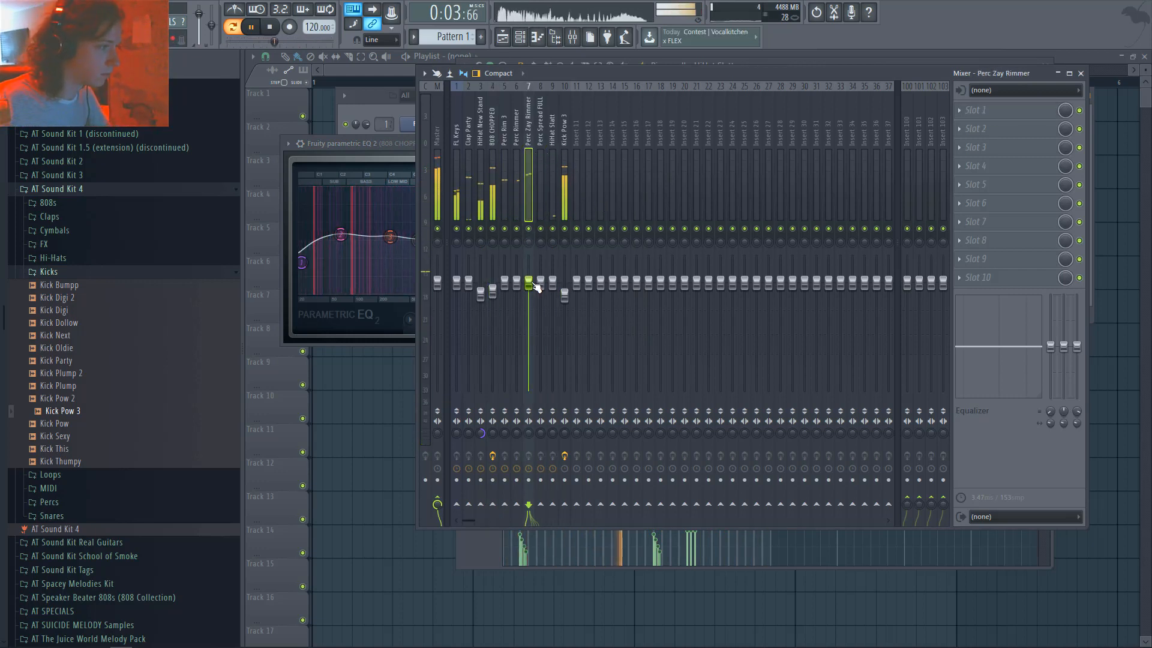
- Add Fruity Parametric EQ 2 to slot 2 of the Clap Party track, cutting the lows and adjusting the upper bands
{"action": "left_click", "coordinate": [470, 189]}
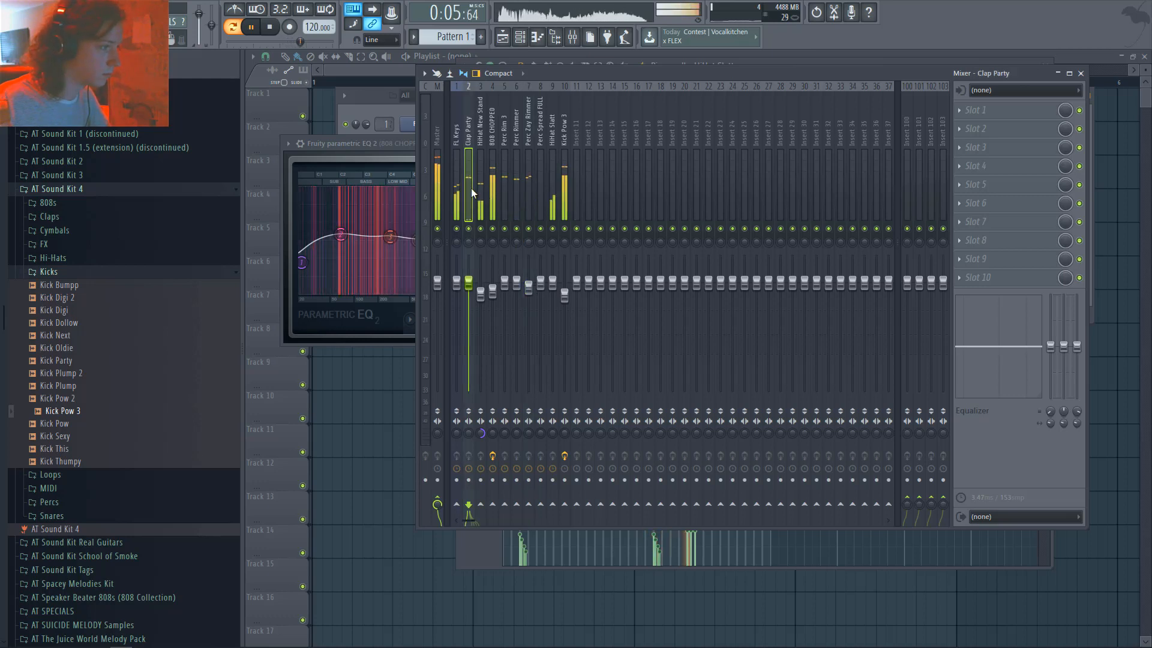
{"action": "left_click", "coordinate": [979, 129]}
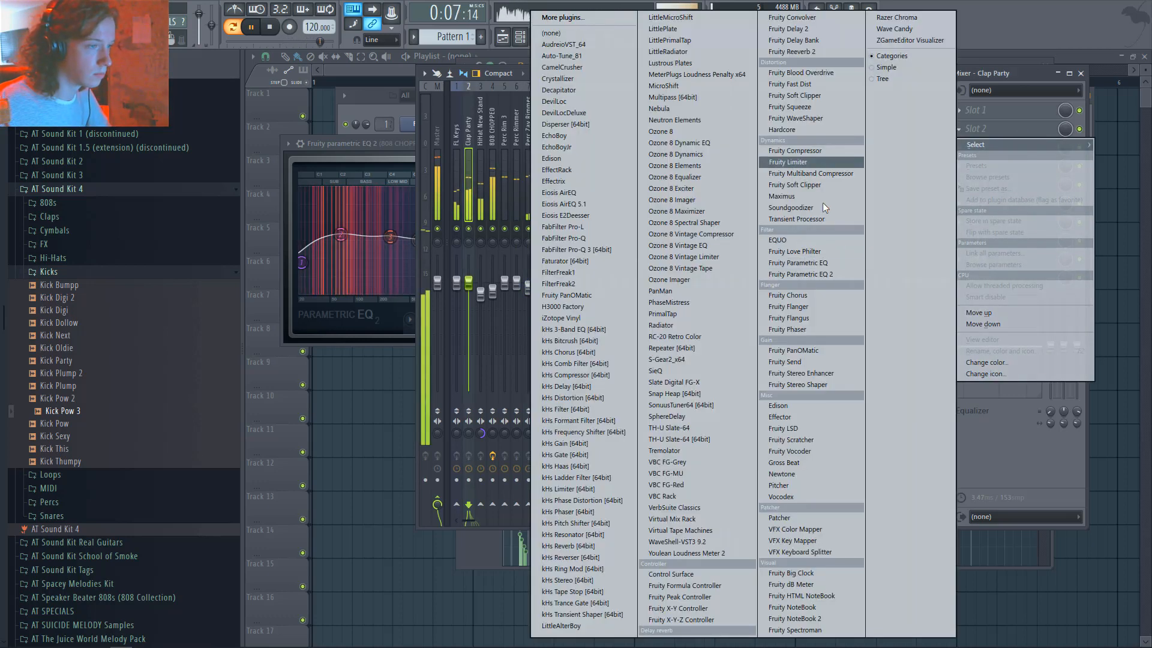
{"action": "left_click", "coordinate": [823, 275]}
{"action": "left_click_drag", "start_coordinate": [576, 319], "coordinate": [520, 315]}
{"action": "left_click_drag", "start_coordinate": [417, 320], "coordinate": [448, 346]}
{"action": "left_click", "coordinate": [736, 221]}
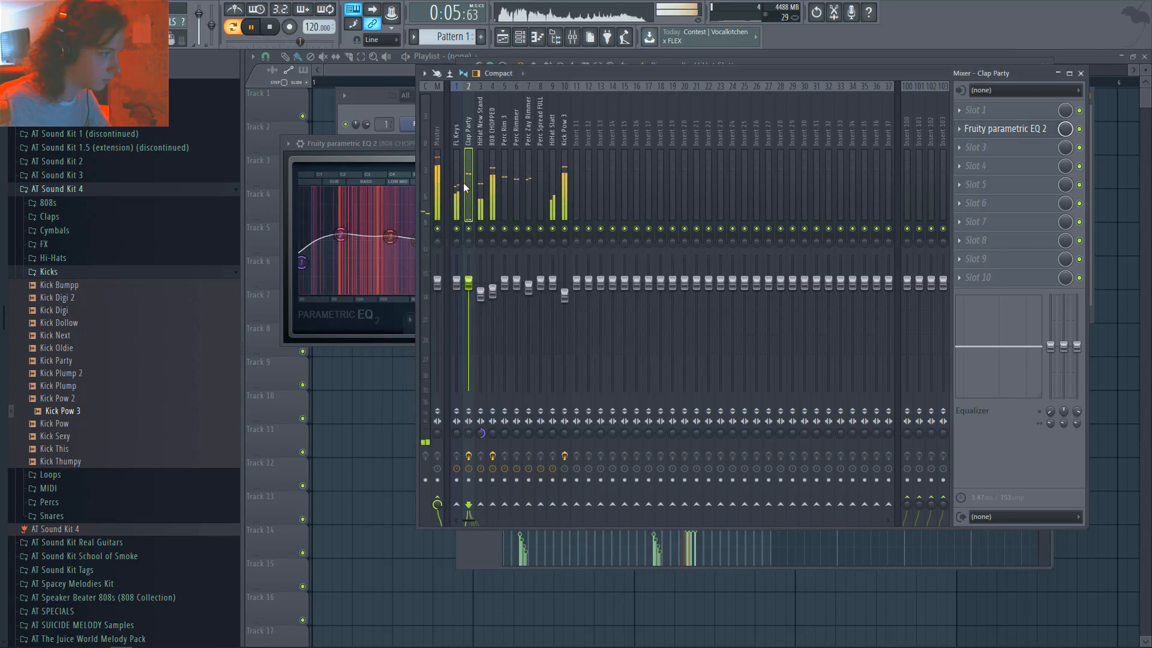
- Add Fruity Limiter to slot 10 of the Master track
{"action": "left_click", "coordinate": [434, 192]}
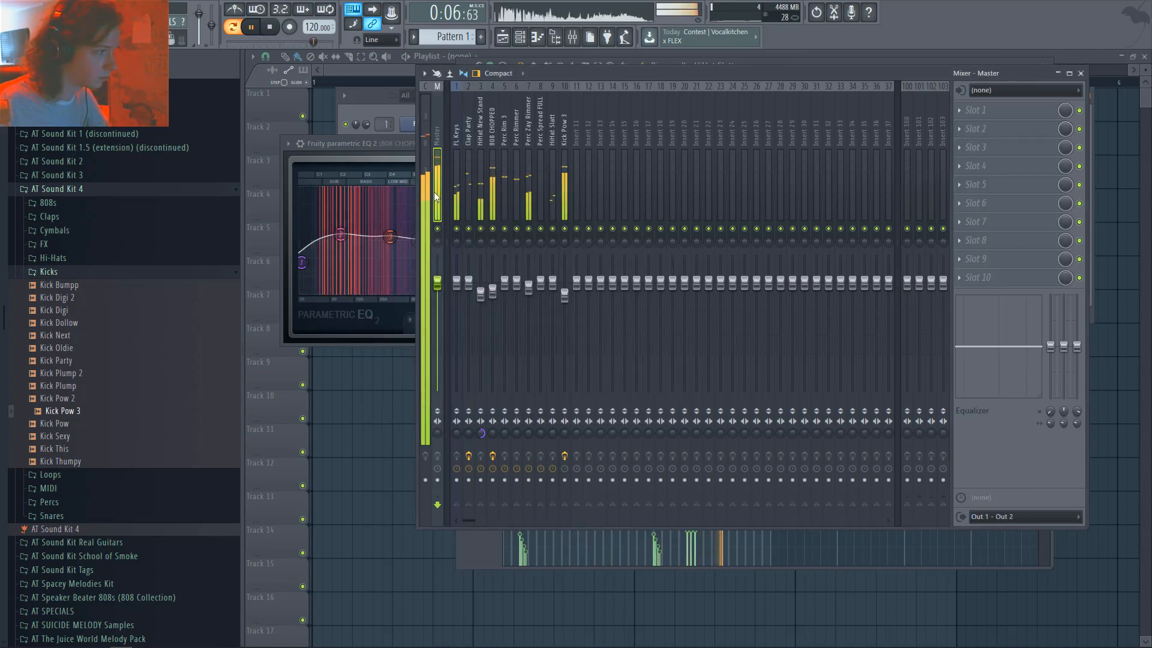
{"action": "left_click", "coordinate": [975, 276]}
{"action": "left_click", "coordinate": [810, 161]}
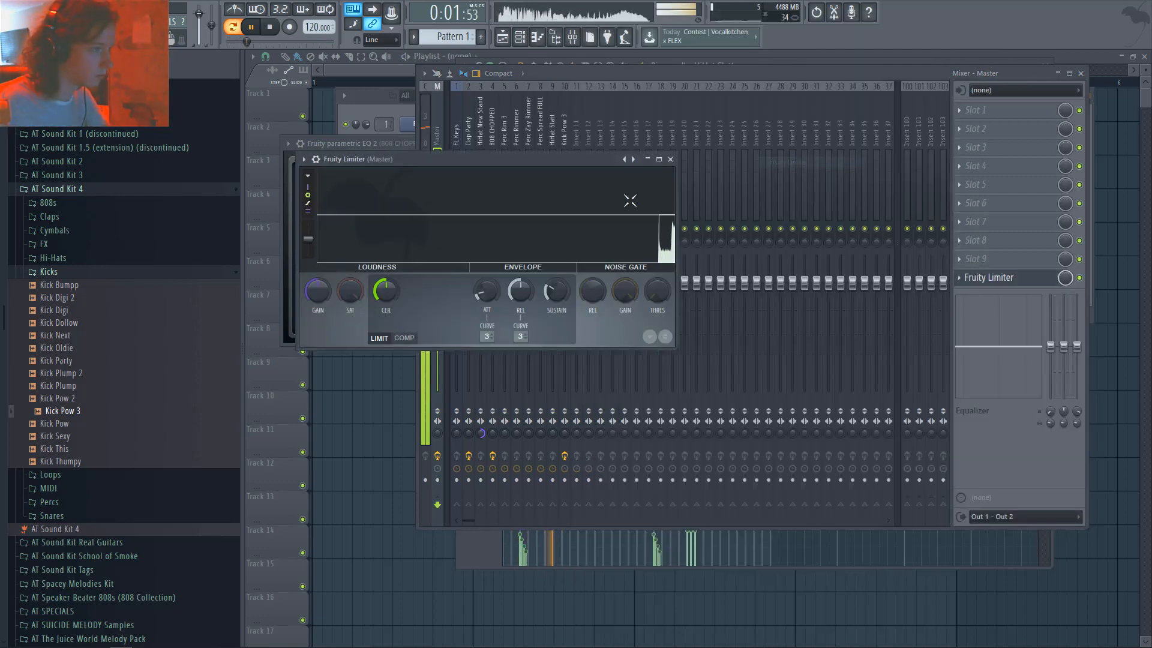
{"action": "left_click", "coordinate": [670, 159]}
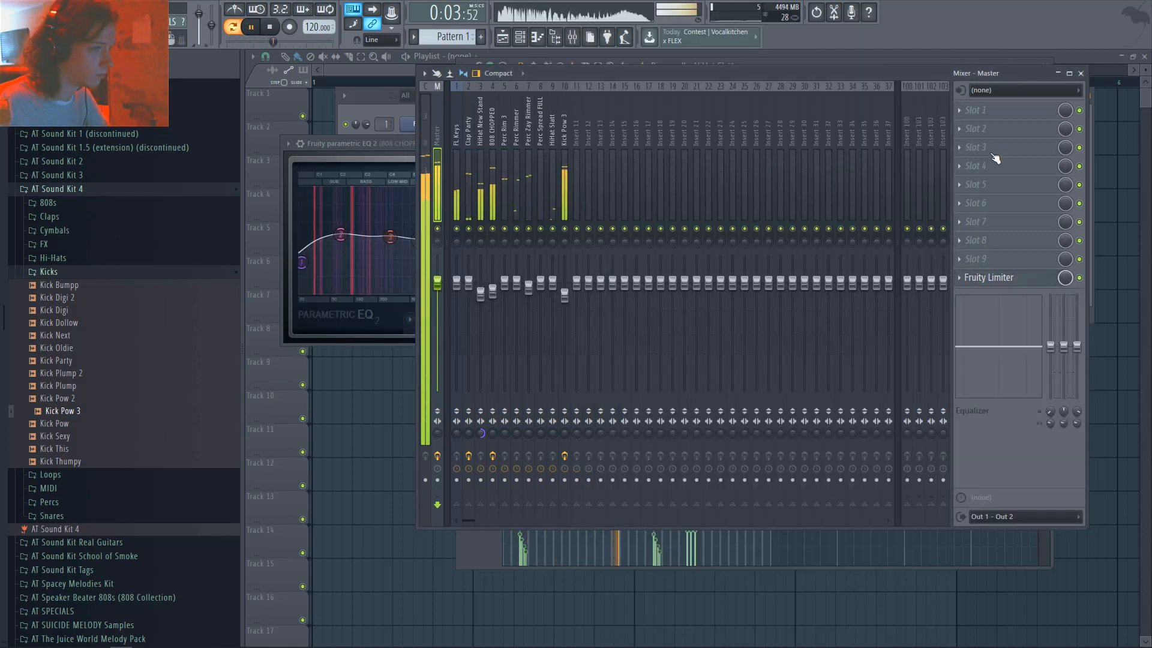
- Stop playback and add Cym Synthetic Slam from AT Sound Kit 4's Cymbals folder as a new channel
{"action": "left_click", "coordinate": [344, 95]}
{"action": "key", "text": "Escape"}
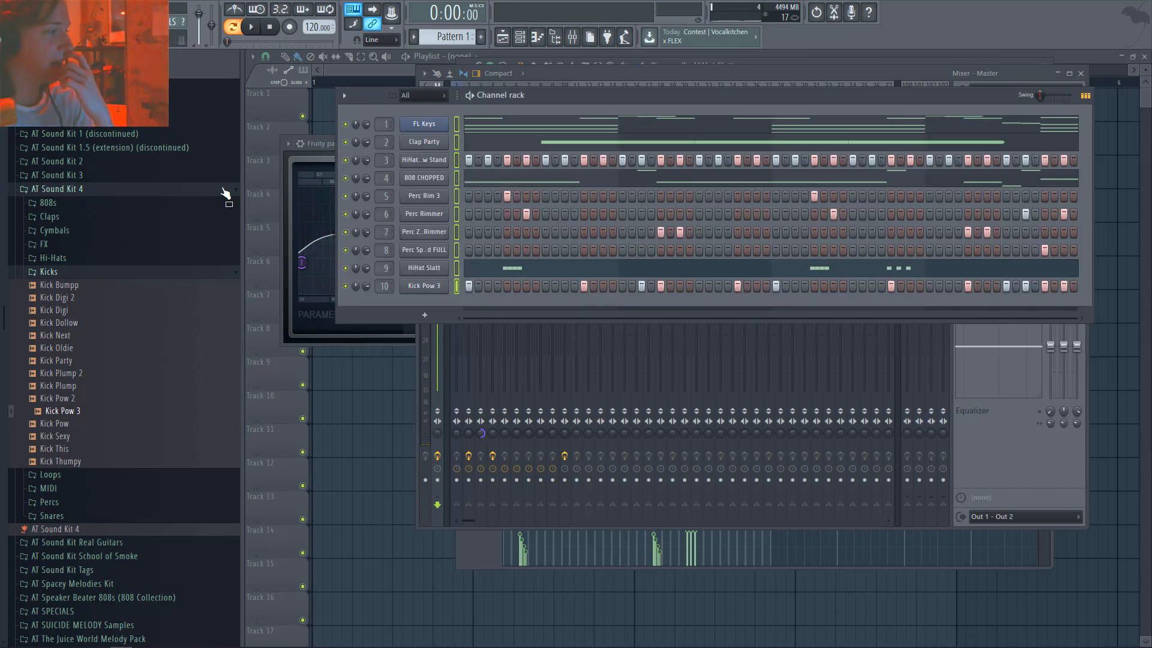
{"action": "left_click", "coordinate": [108, 231]}
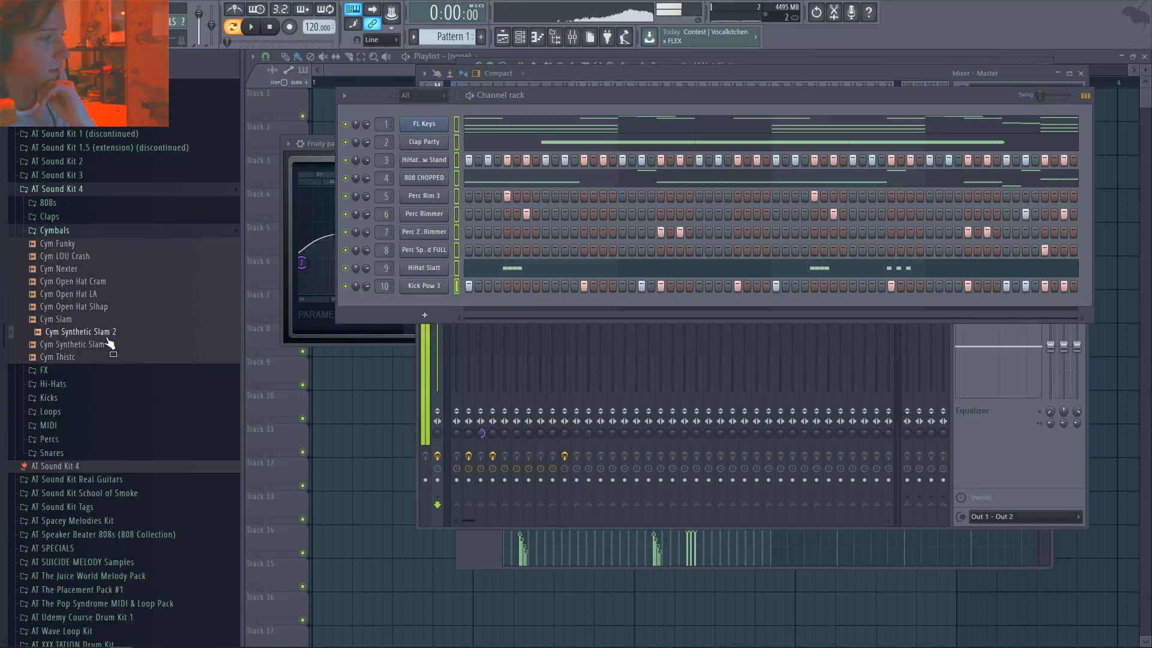
{"action": "left_click_drag", "start_coordinate": [444, 300], "coordinate": [459, 303]}
- Route the Cym Synthetic Slam channel to mixer track 11, raise its volume slightly, and play the pattern
{"action": "left_click", "coordinate": [441, 304]}
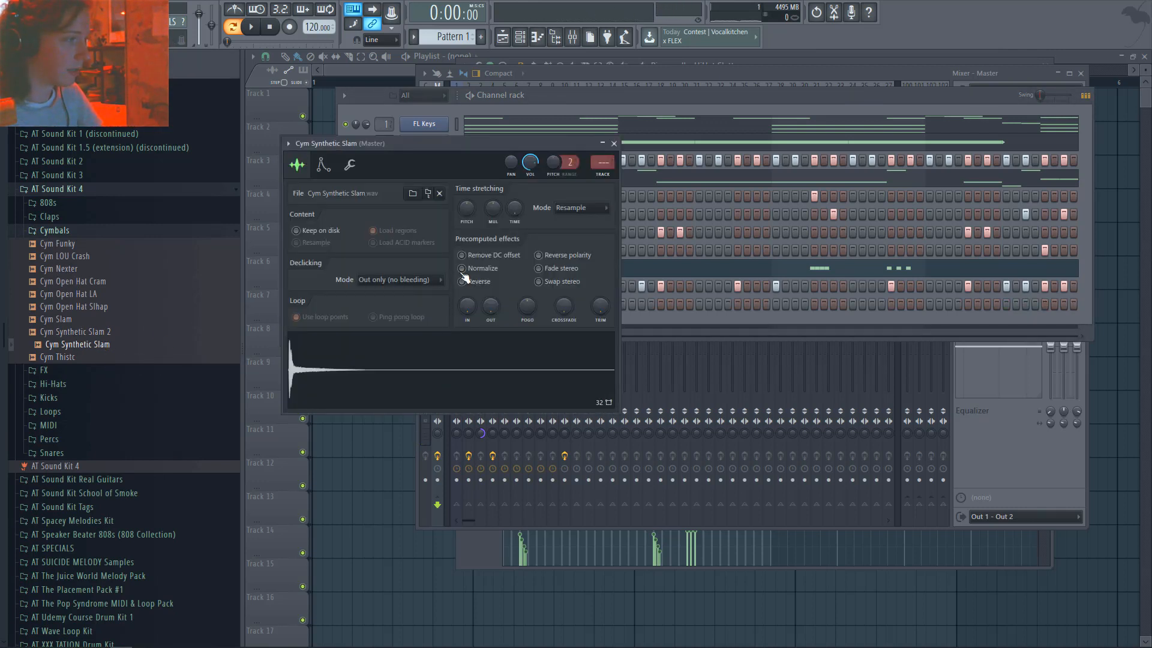
{"action": "left_click", "coordinate": [603, 174]}
{"action": "key", "text": "space"}
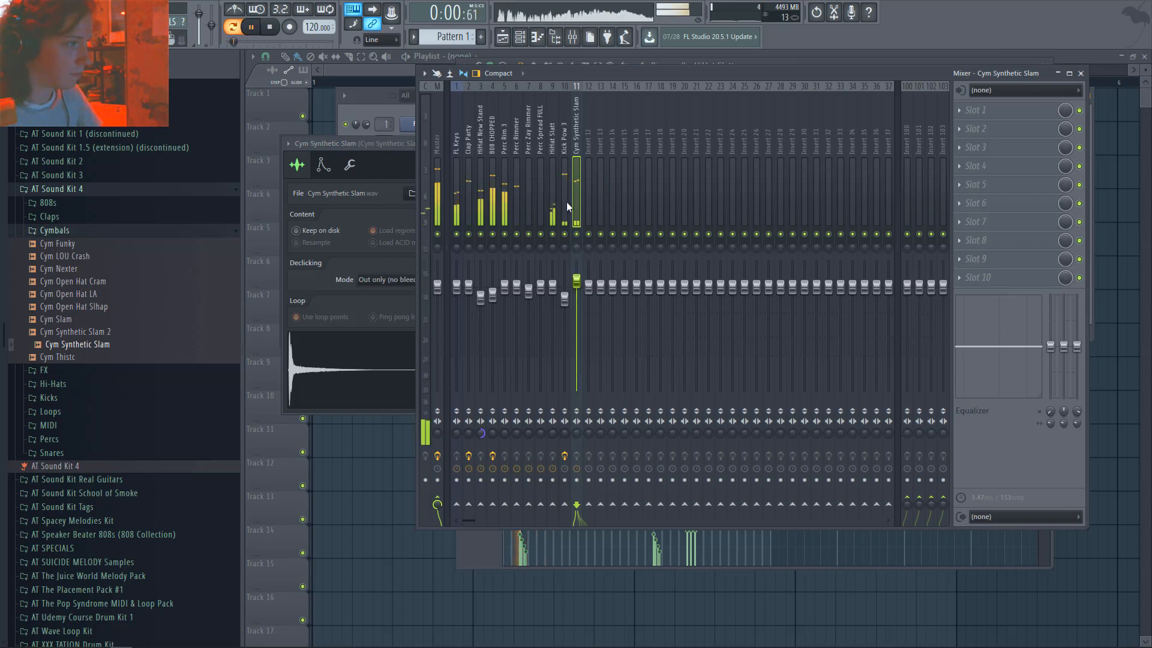
- Lower the volumes of mixer tracks 1 through 10 together by a slight amount
{"action": "left_click_drag", "start_coordinate": [567, 202], "coordinate": [459, 214]}
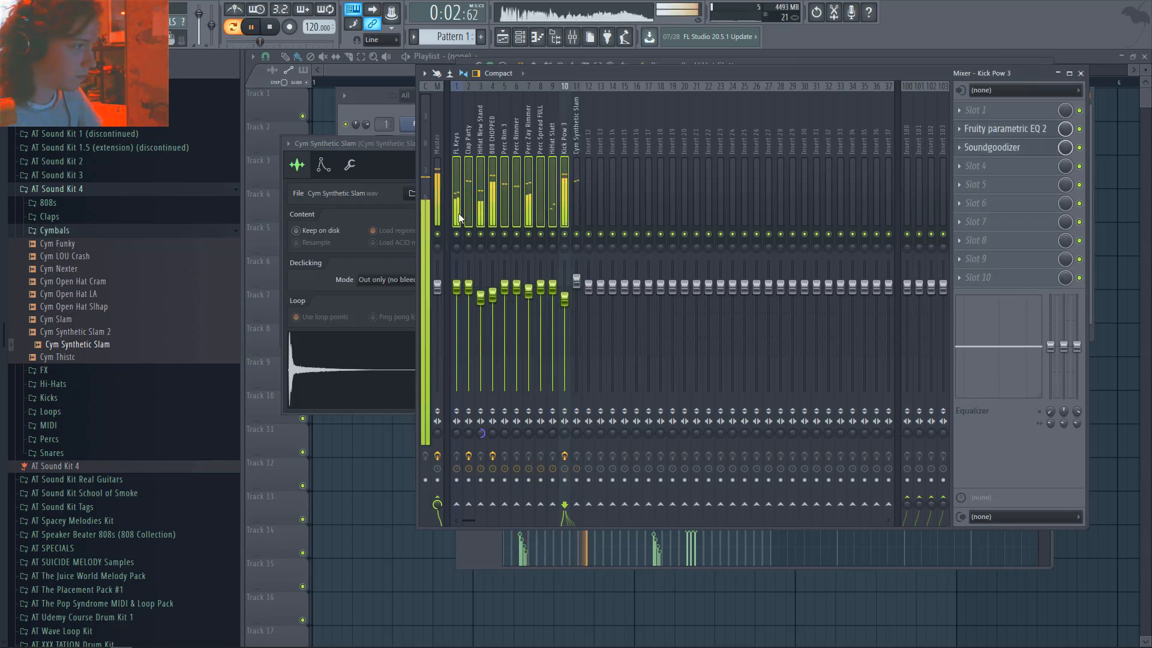
{"action": "left_click", "coordinate": [468, 204]}
- Add Fruity Parametric EQ 2 to slot 1 of the Master track, rolling off both extremes and gently shaping the middle bands during playback
{"action": "left_click", "coordinate": [438, 185]}
{"action": "key", "text": "space"}
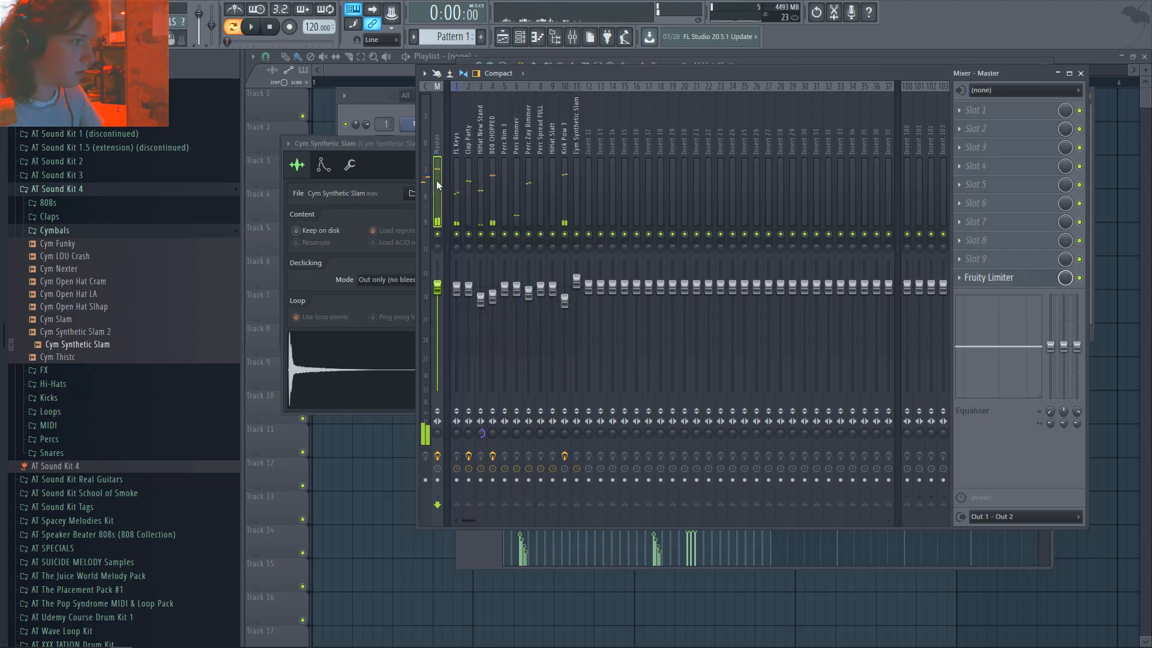
{"action": "left_click", "coordinate": [1008, 128]}
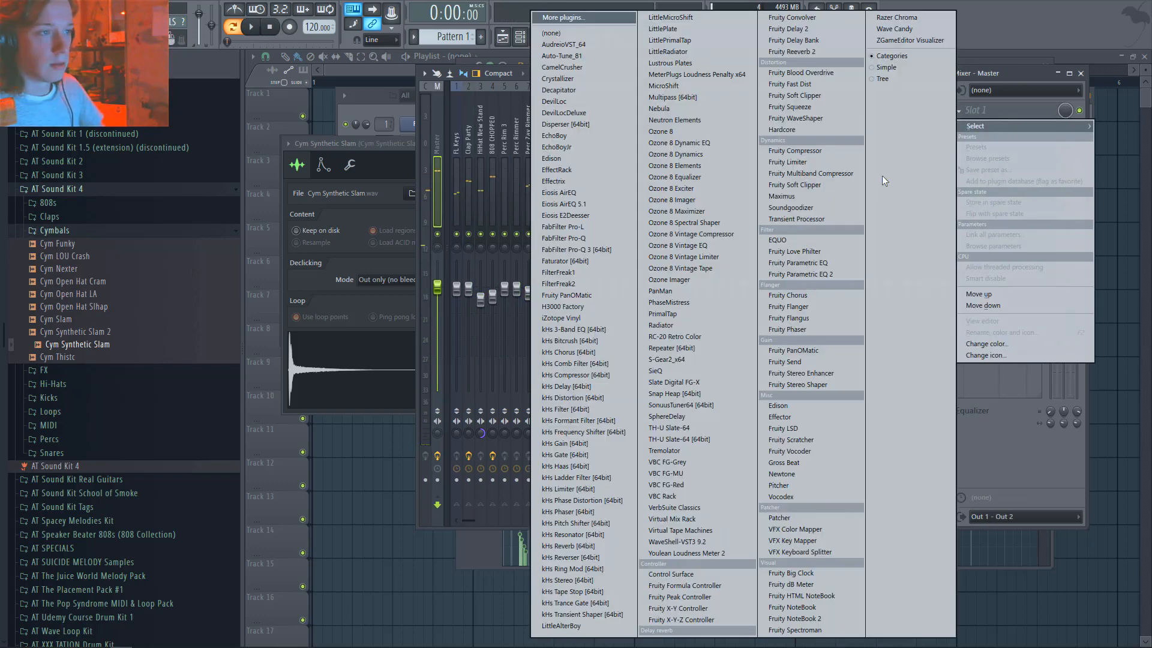
{"action": "left_click", "coordinate": [839, 277]}
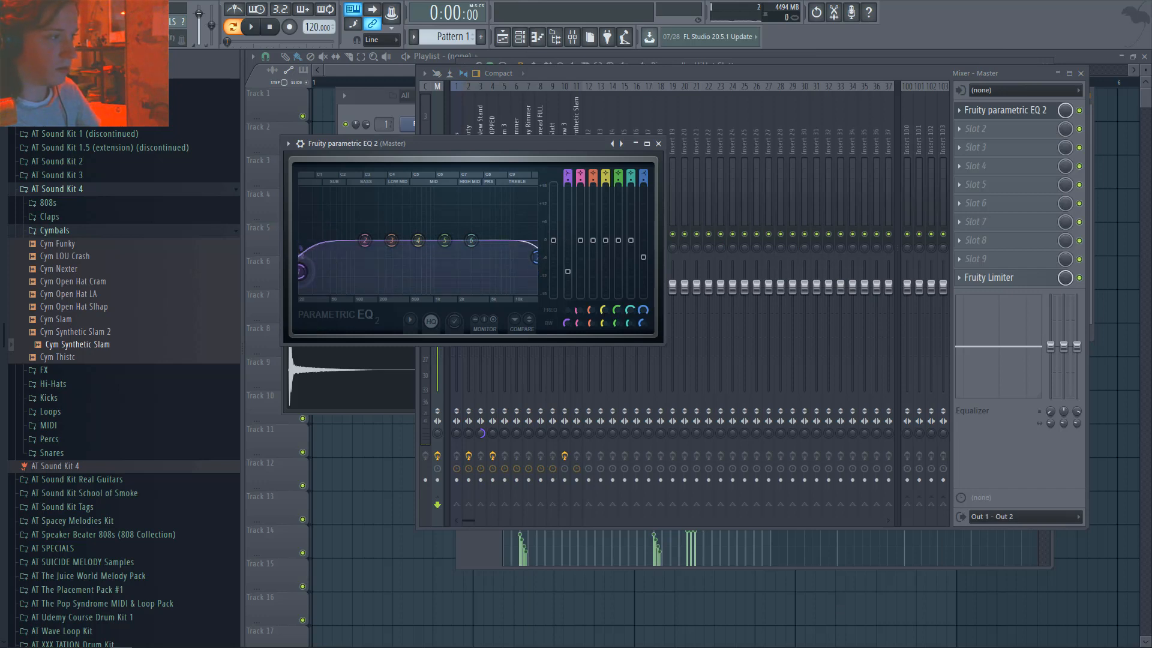
{"action": "key", "text": "space"}
{"action": "left_click_drag", "start_coordinate": [365, 243], "coordinate": [494, 236]}
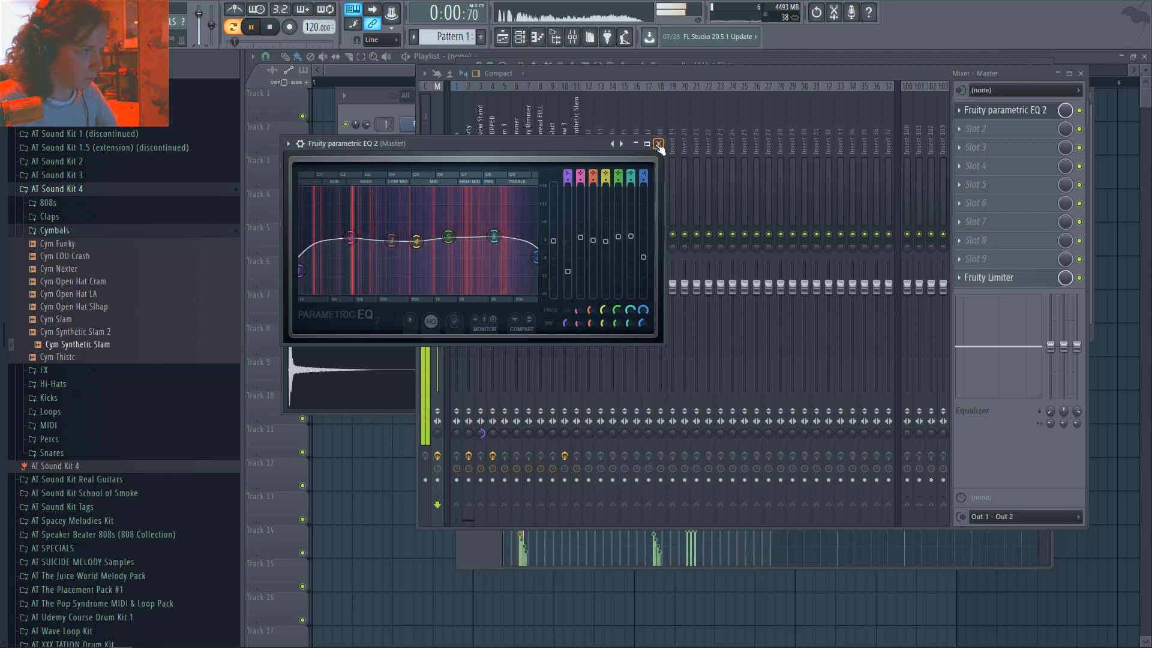
{"action": "left_click", "coordinate": [1008, 111]}
- Add Soundgoodizer to slot 2 of the Master track at a low amount on setting A
{"action": "left_click", "coordinate": [1051, 135]}
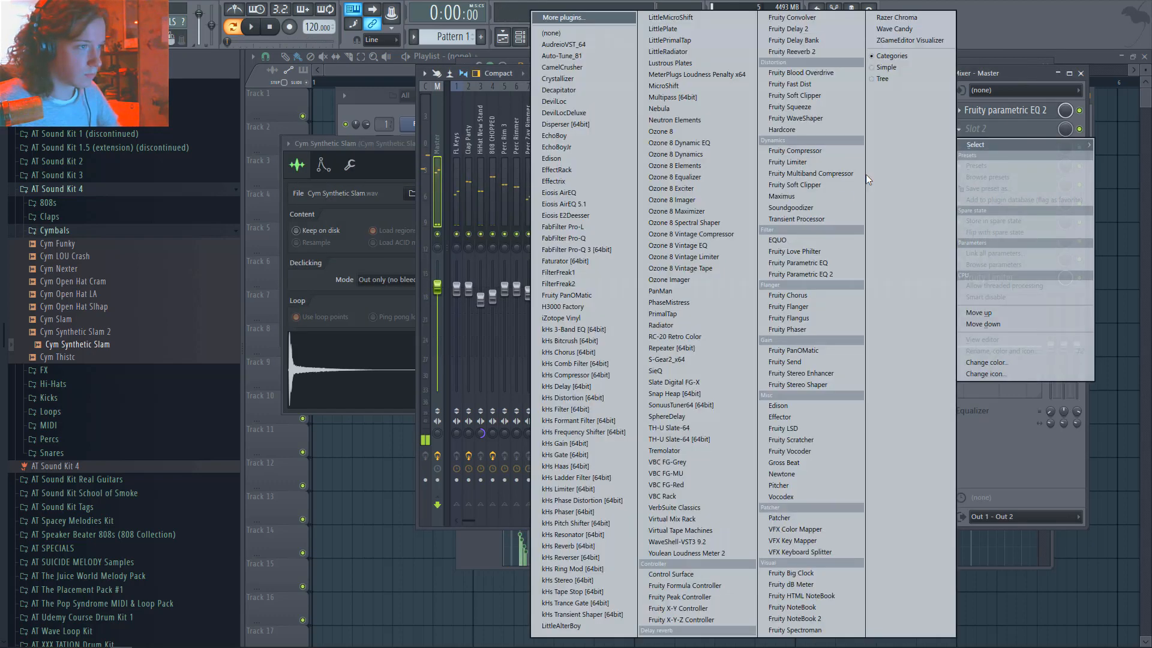
{"action": "left_click", "coordinate": [831, 207]}
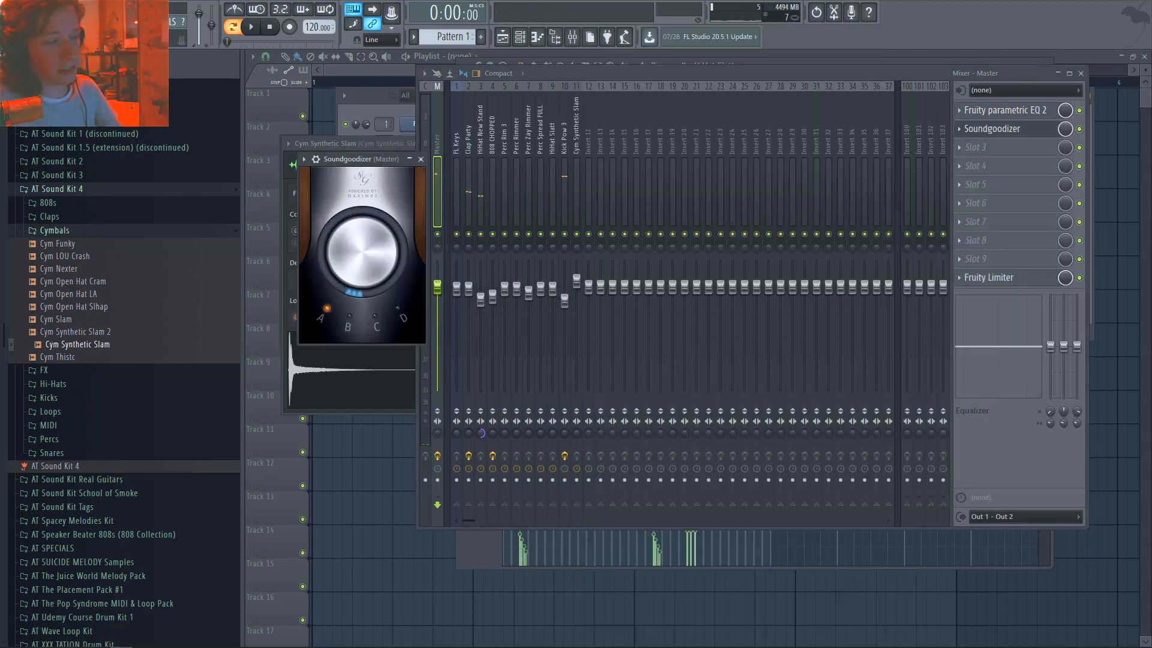
{"action": "left_click", "coordinate": [422, 159]}
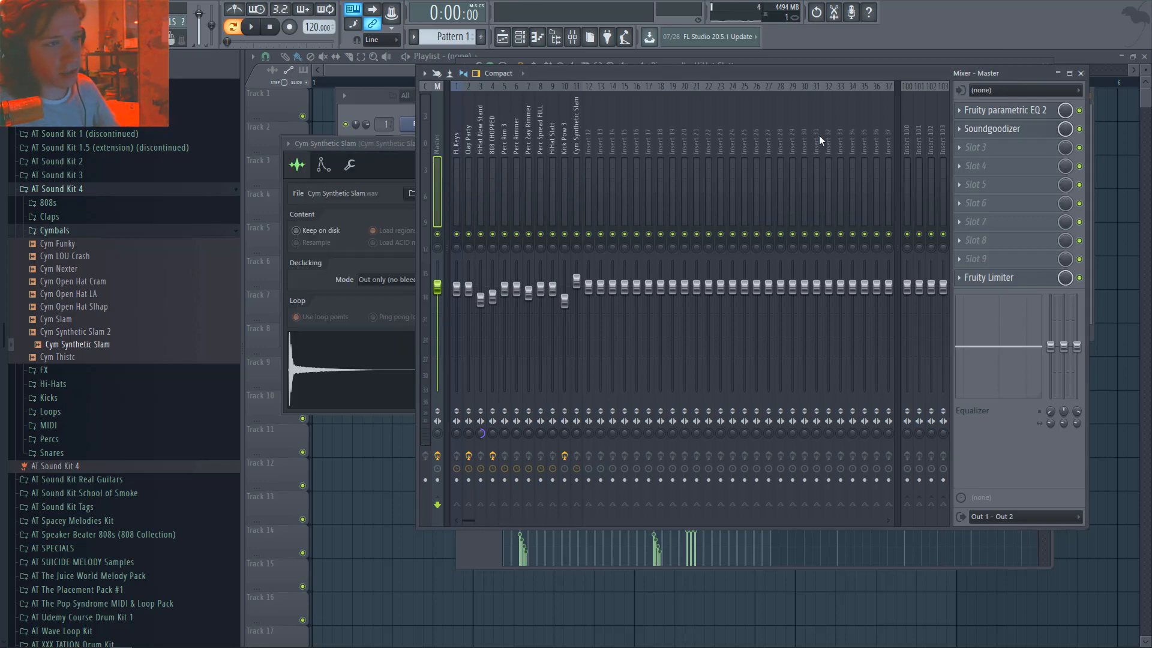
- Add Ozone 8 to slot 3 of the Master track and remove its Dynamics module
{"action": "left_click", "coordinate": [1017, 151]}
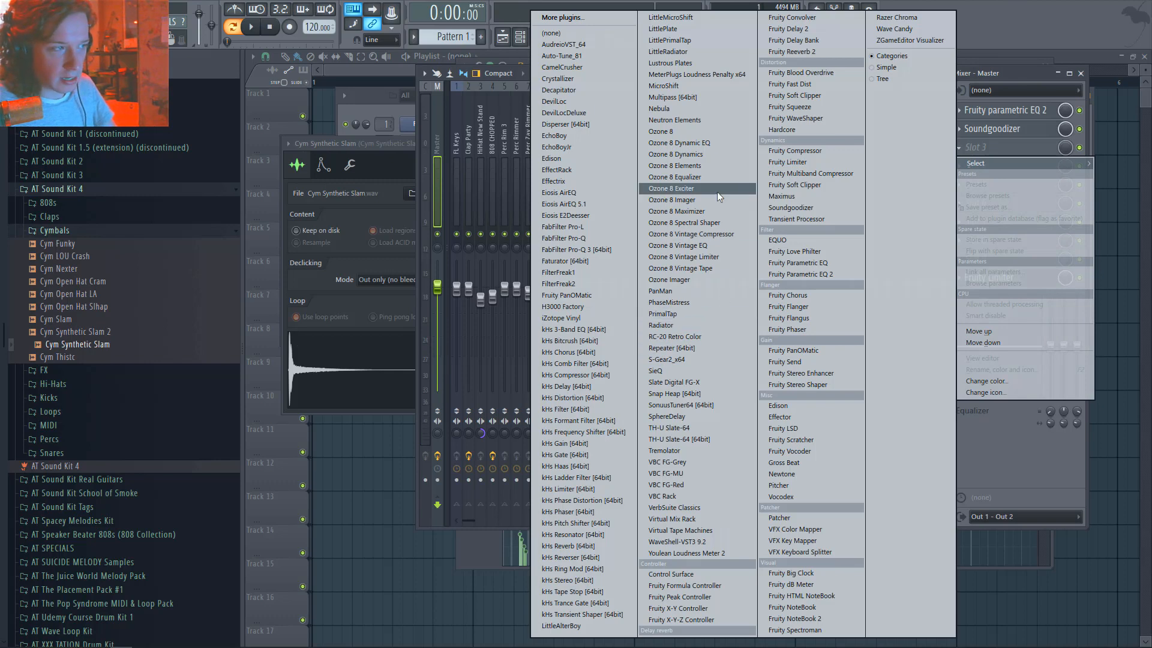
{"action": "left_click", "coordinate": [692, 132]}
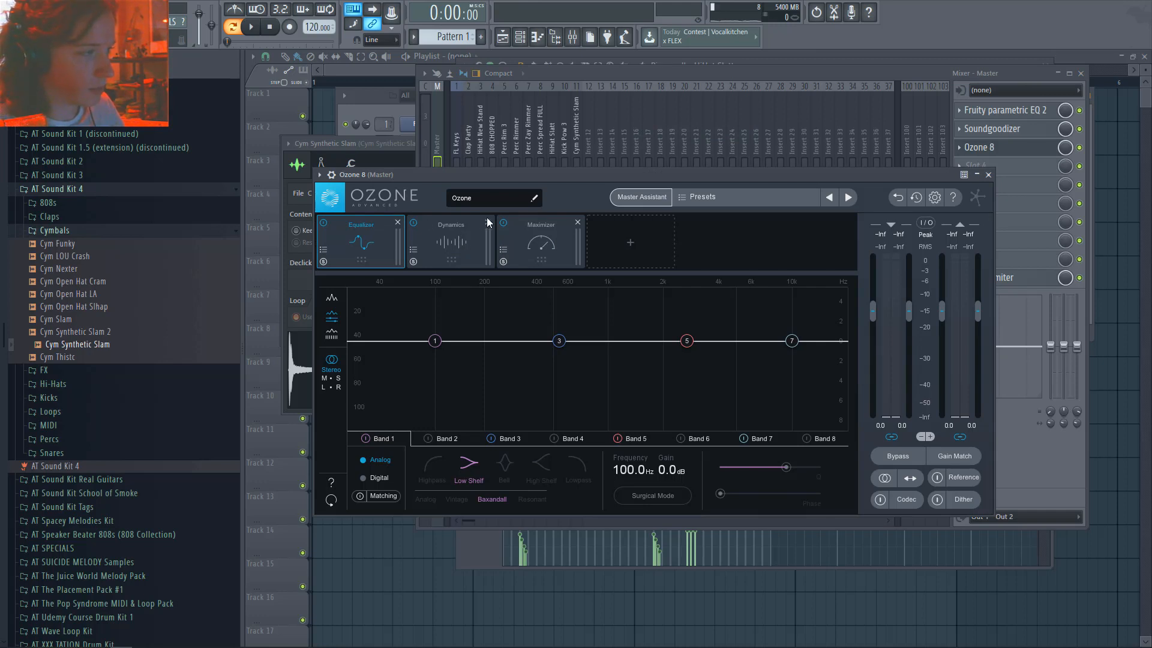
{"action": "left_click", "coordinate": [487, 222]}
{"action": "left_click", "coordinate": [488, 223]}
- Add an Imager module to Ozone 8 with Band 2 width 15.2, Band 3 width 13.9 and the lowest crossover at 162 Hz, and start playback
{"action": "left_click", "coordinate": [513, 235]}
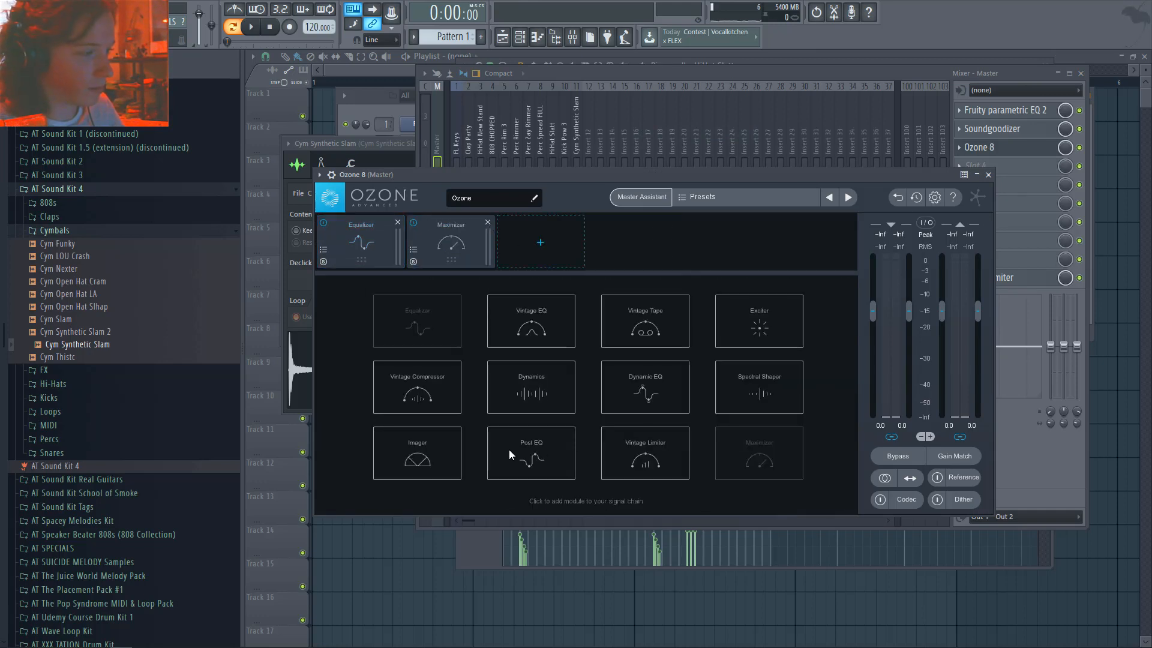
{"action": "left_click", "coordinate": [444, 435]}
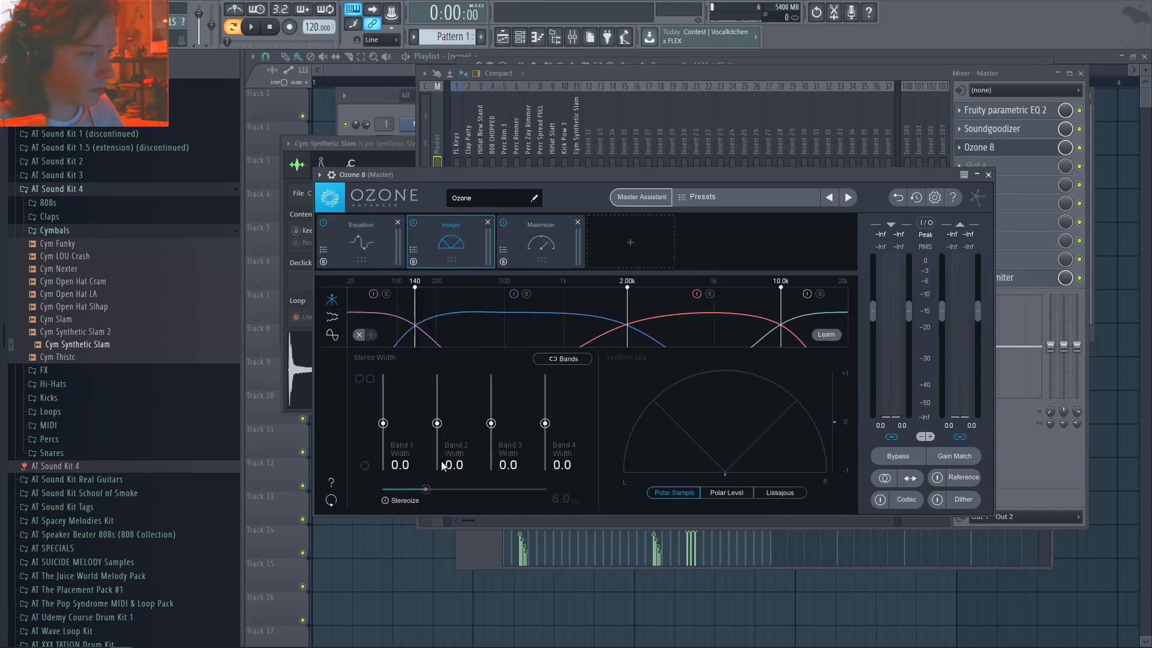
{"action": "left_click_drag", "start_coordinate": [437, 423], "coordinate": [487, 424]}
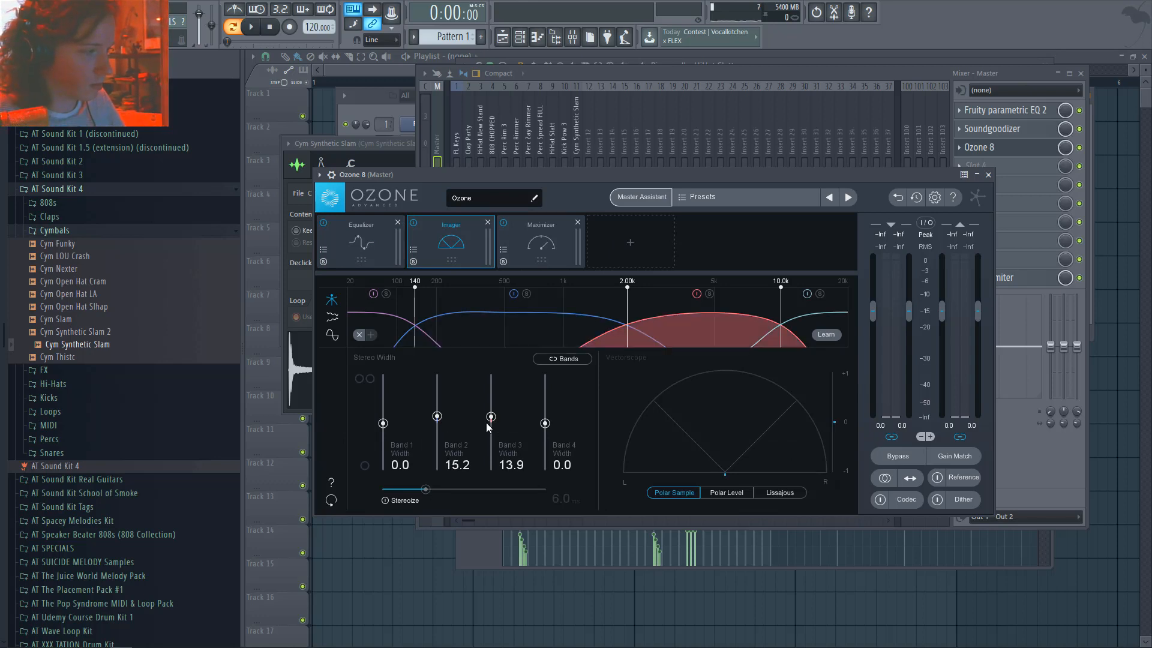
{"action": "key", "text": "space"}
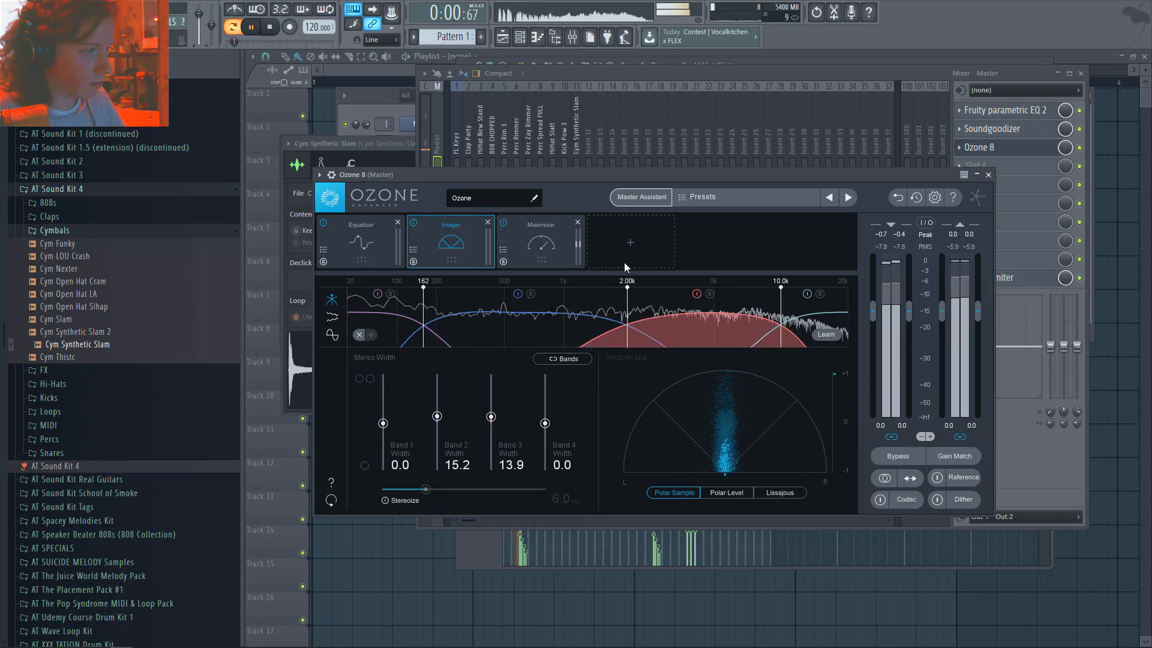
- Add a Vintage Limiter module before the Maximizer in Ozone 8 and set its threshold to -2.2 dB
{"action": "left_click", "coordinate": [629, 248]}
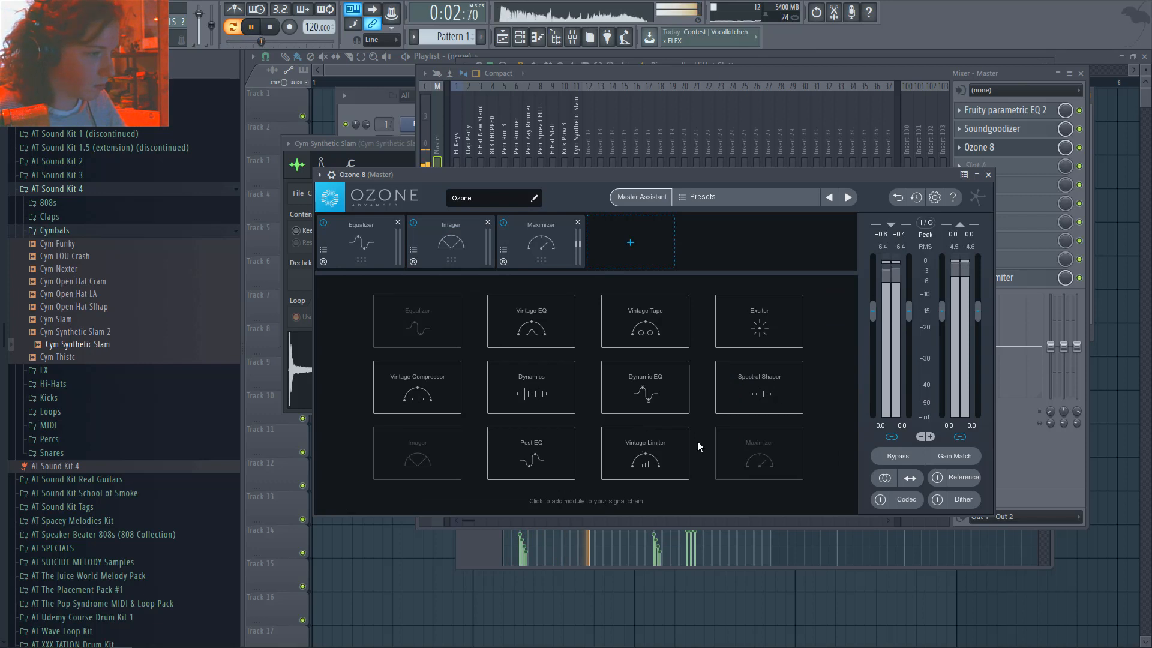
{"action": "left_click", "coordinate": [657, 463]}
{"action": "left_click_drag", "start_coordinate": [624, 257], "coordinate": [567, 262]}
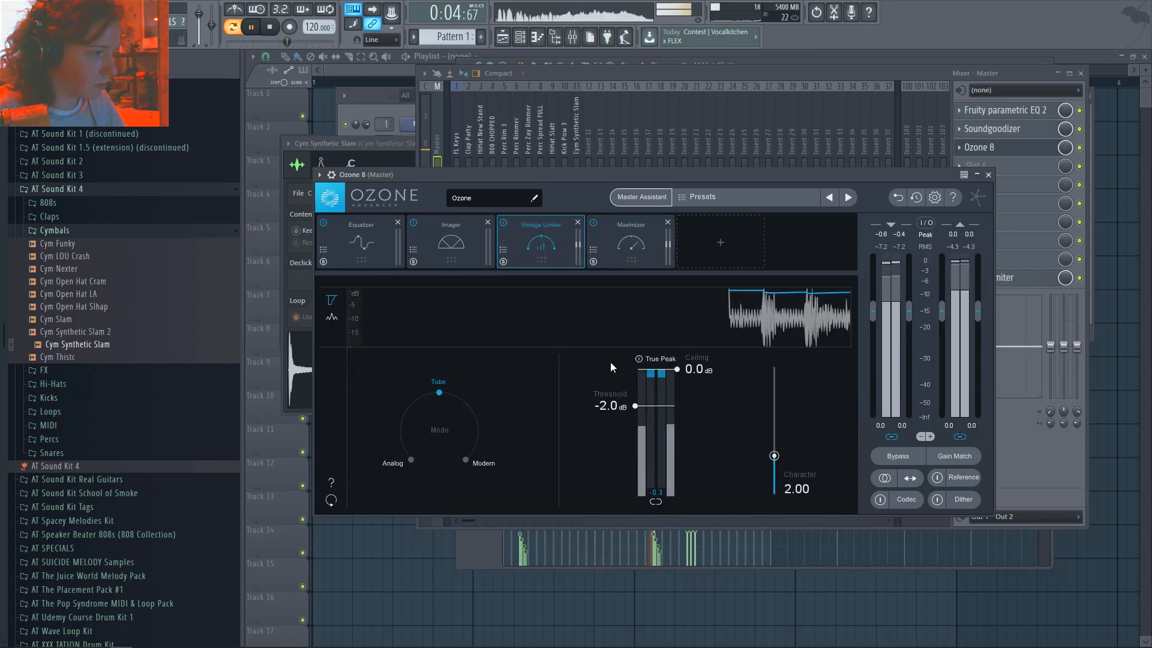
{"action": "left_click_drag", "start_coordinate": [635, 406], "coordinate": [635, 408]}
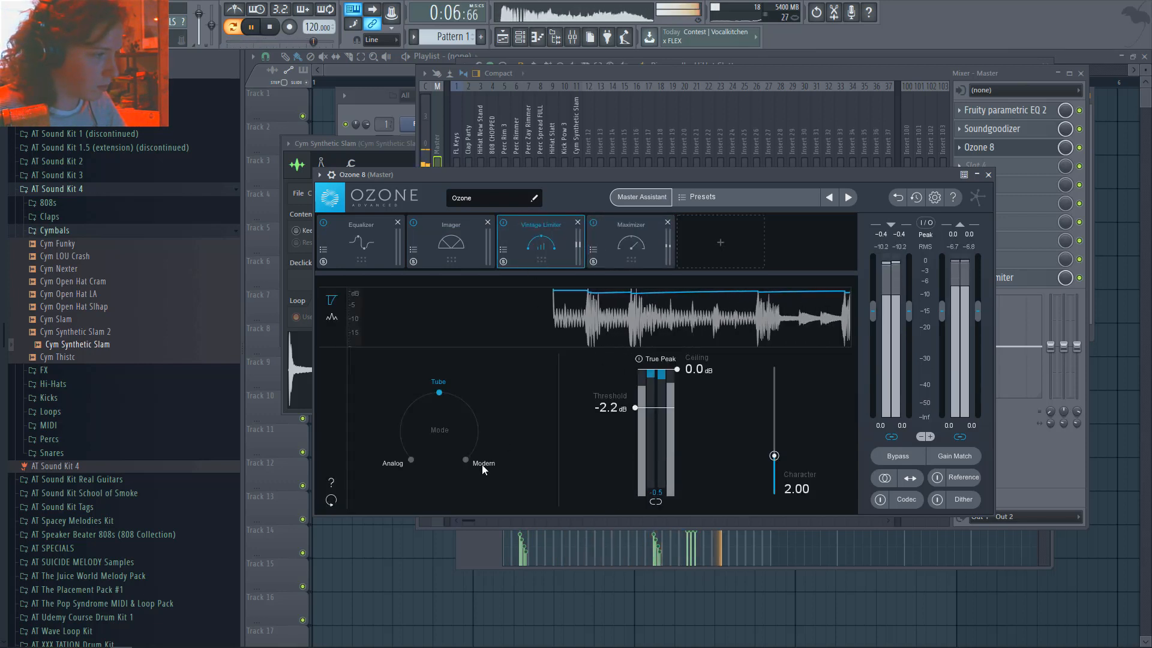
- Set the Ozone 8 Maximizer to a -0.3 dB ceiling, -1.4 dB threshold and IRC III Crisp mode, and check the Master's Fruity Limiter
{"action": "left_click", "coordinate": [630, 240]}
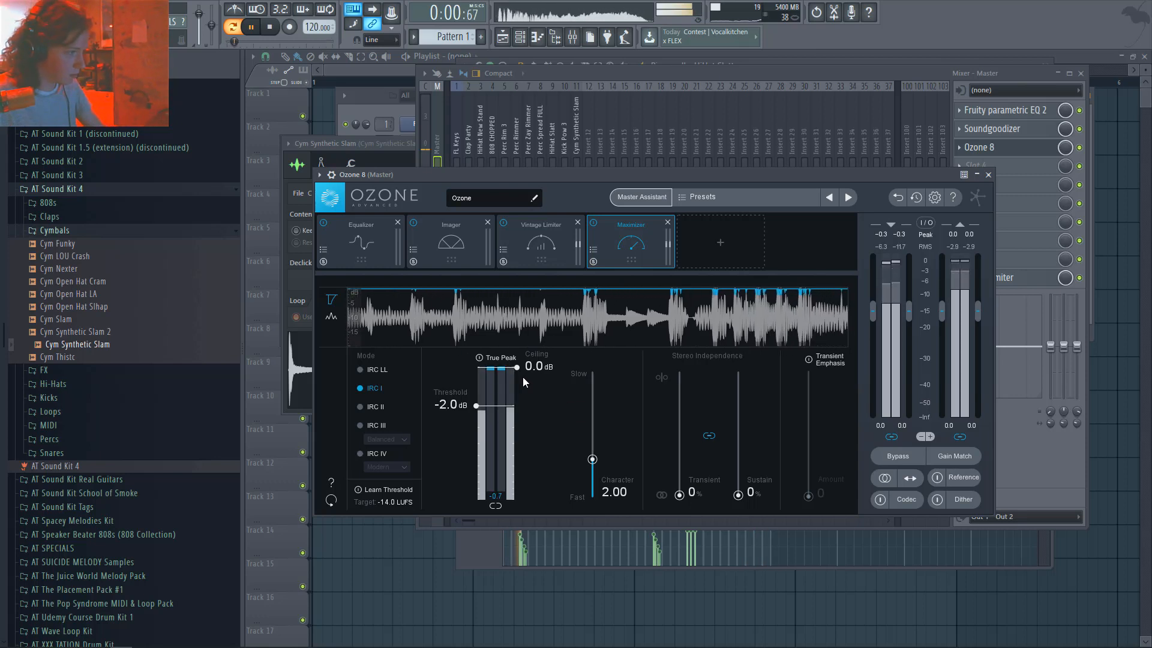
{"action": "left_click_drag", "start_coordinate": [523, 377], "coordinate": [513, 395]}
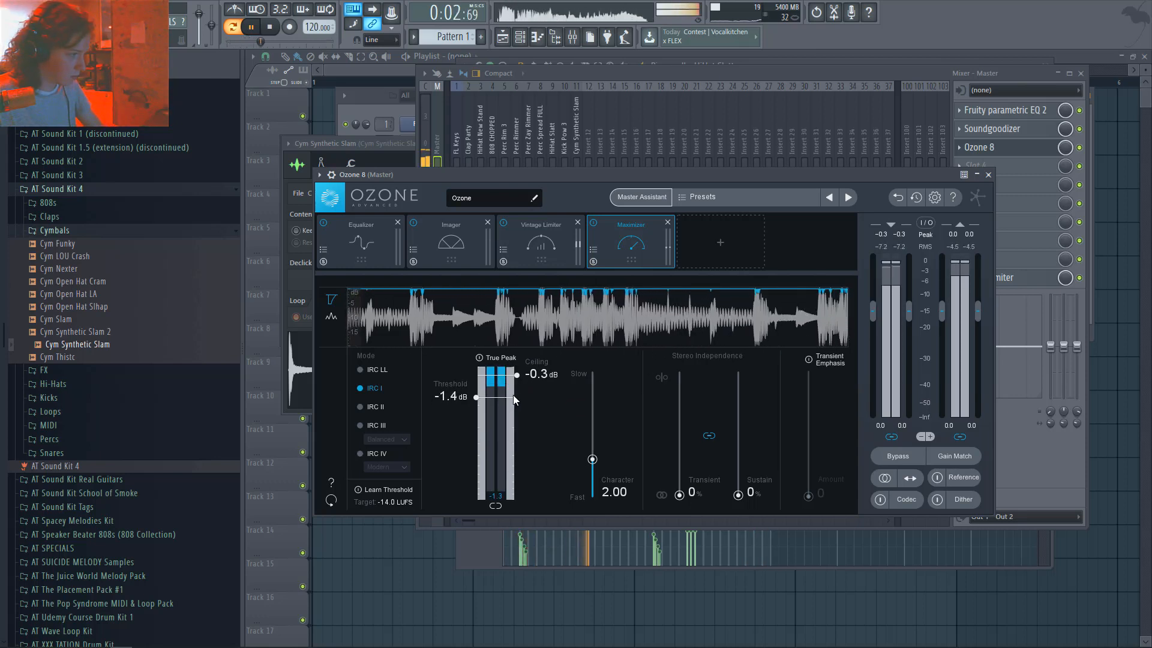
{"action": "left_click", "coordinate": [377, 425]}
{"action": "left_click", "coordinate": [394, 438]}
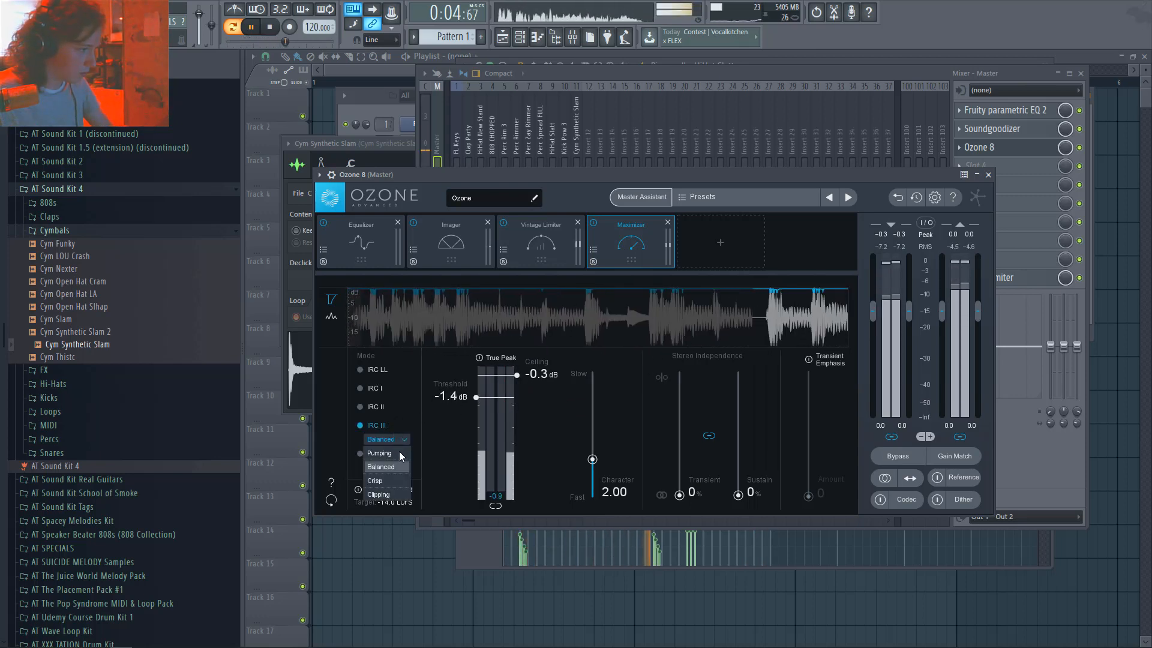
{"action": "left_click", "coordinate": [395, 480]}
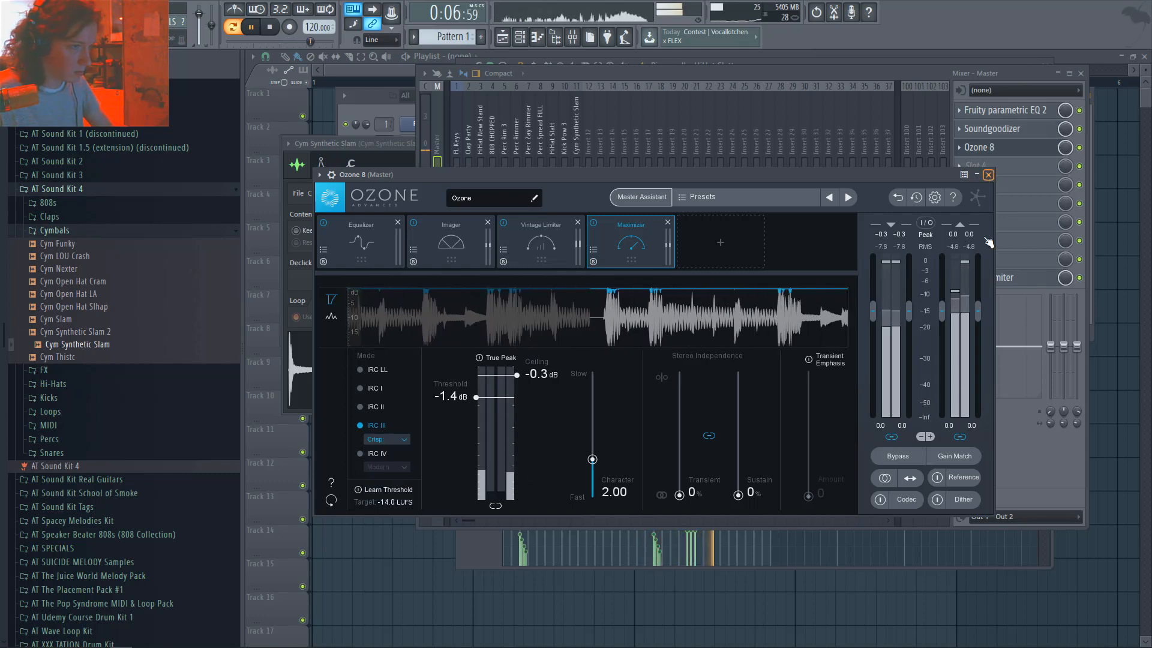
{"action": "left_click", "coordinate": [988, 175]}
{"action": "left_click", "coordinate": [996, 277]}
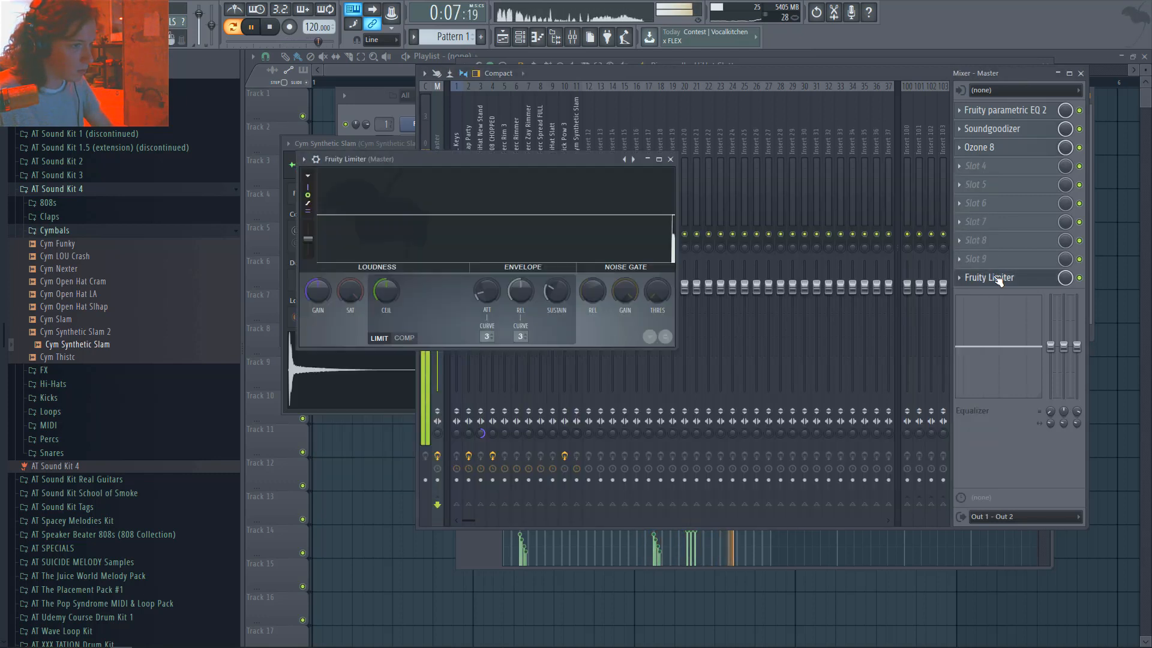
{"action": "left_click", "coordinate": [670, 160]}
- Rebalance the mixer during playback by raising FL Keys slightly and lowering 808 CHOPPED and Kick Pow 3 slightly
{"action": "left_click", "coordinate": [473, 181]}
{"action": "left_click", "coordinate": [461, 198]}
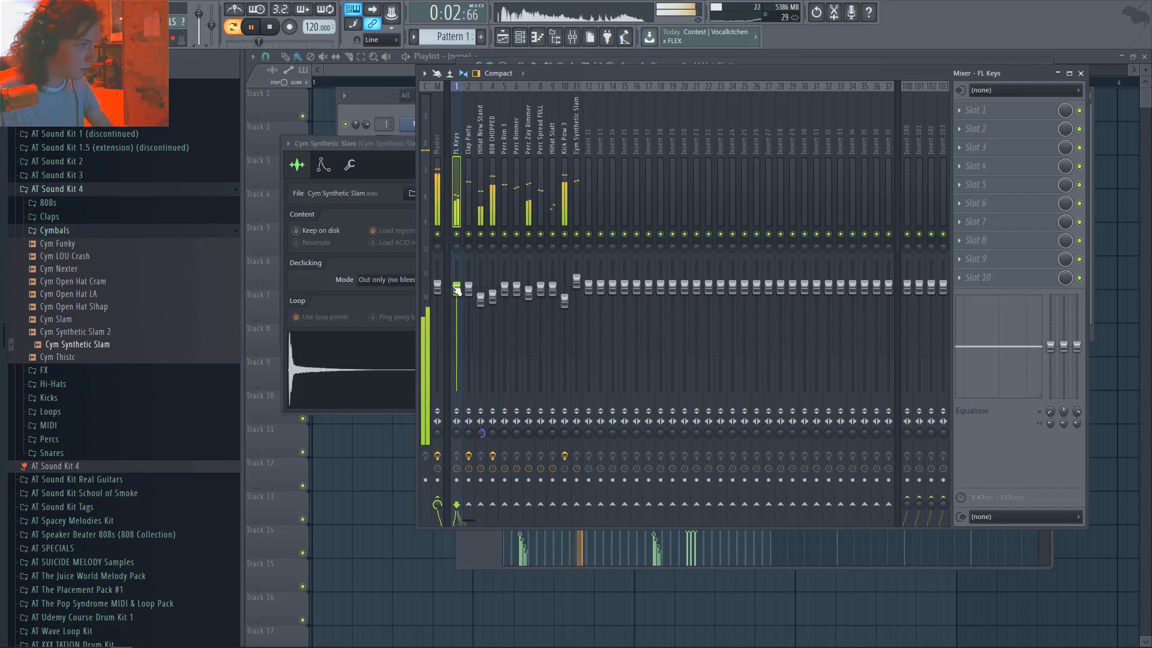
{"action": "left_click", "coordinate": [492, 211]}
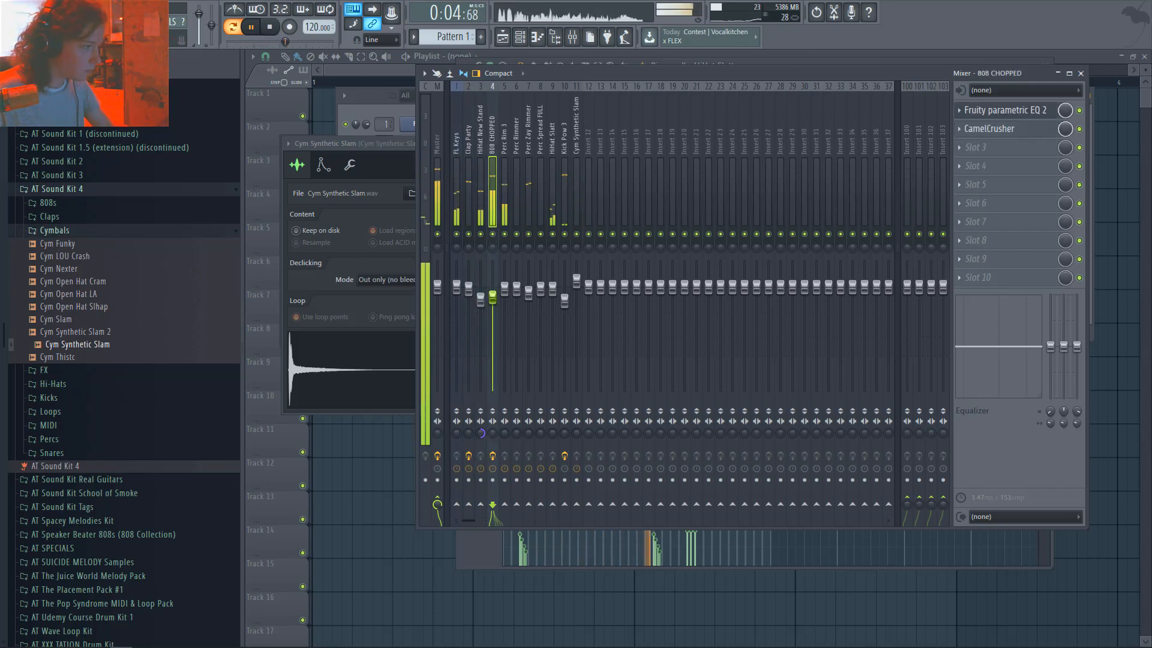
{"action": "left_click", "coordinate": [566, 304]}
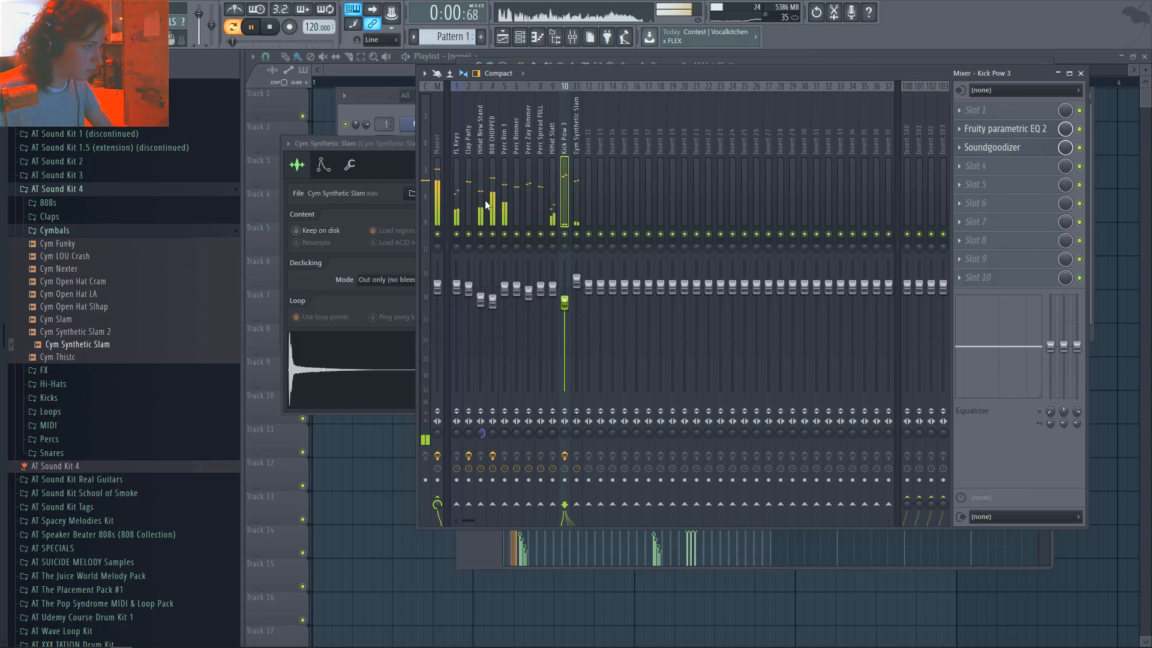
{"action": "left_click", "coordinate": [467, 208]}
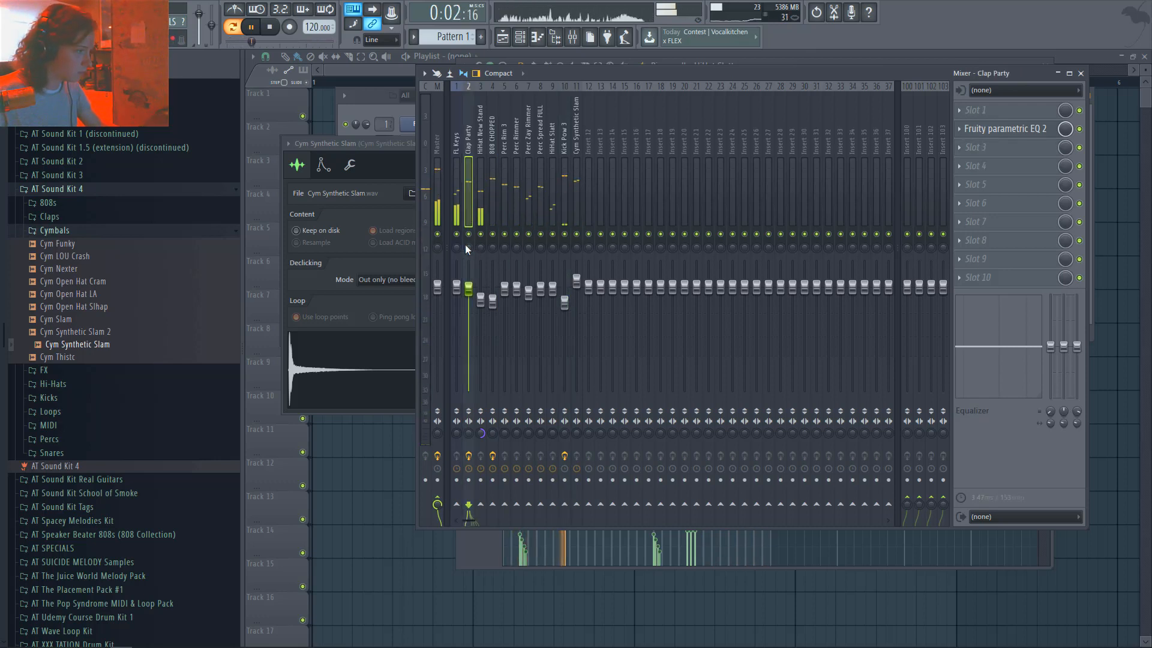
- Stop playback and place four consecutive Pattern 1 clips on playlist Track 1 from bar 1 to bar 17
{"action": "left_click", "coordinate": [381, 106]}
{"action": "left_click", "coordinate": [374, 469]}
{"action": "key", "text": "space"}
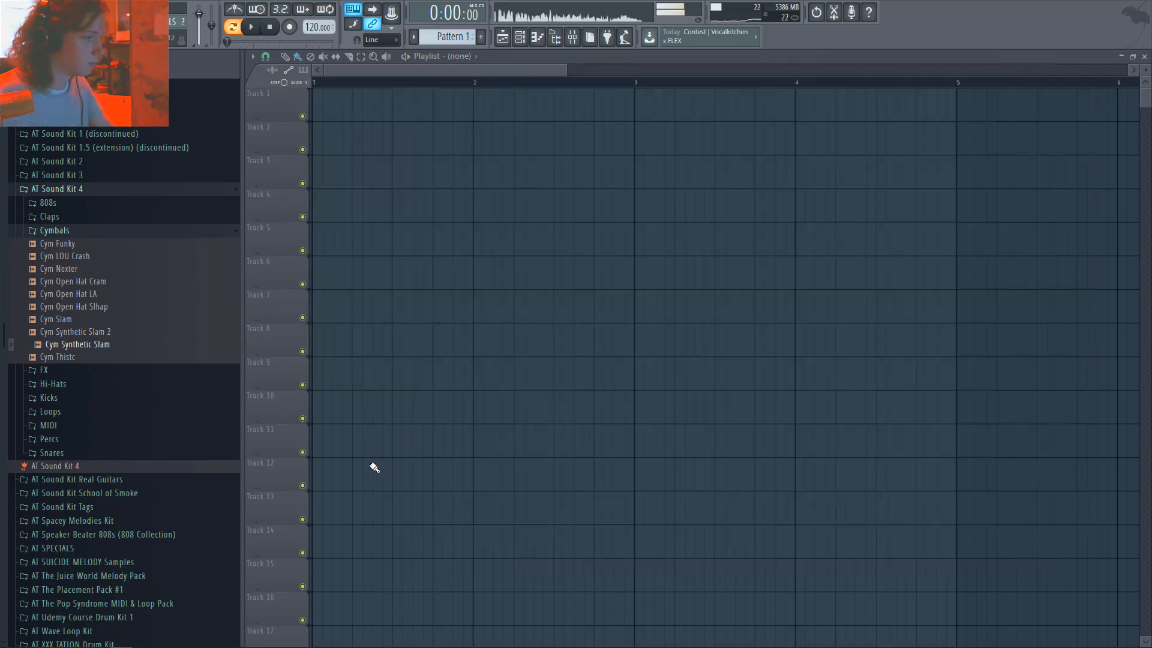
{"action": "left_click", "coordinate": [464, 94]}
{"action": "scroll", "coordinate": [473, 239], "scroll_direction": "down", "scroll_amount": 3}
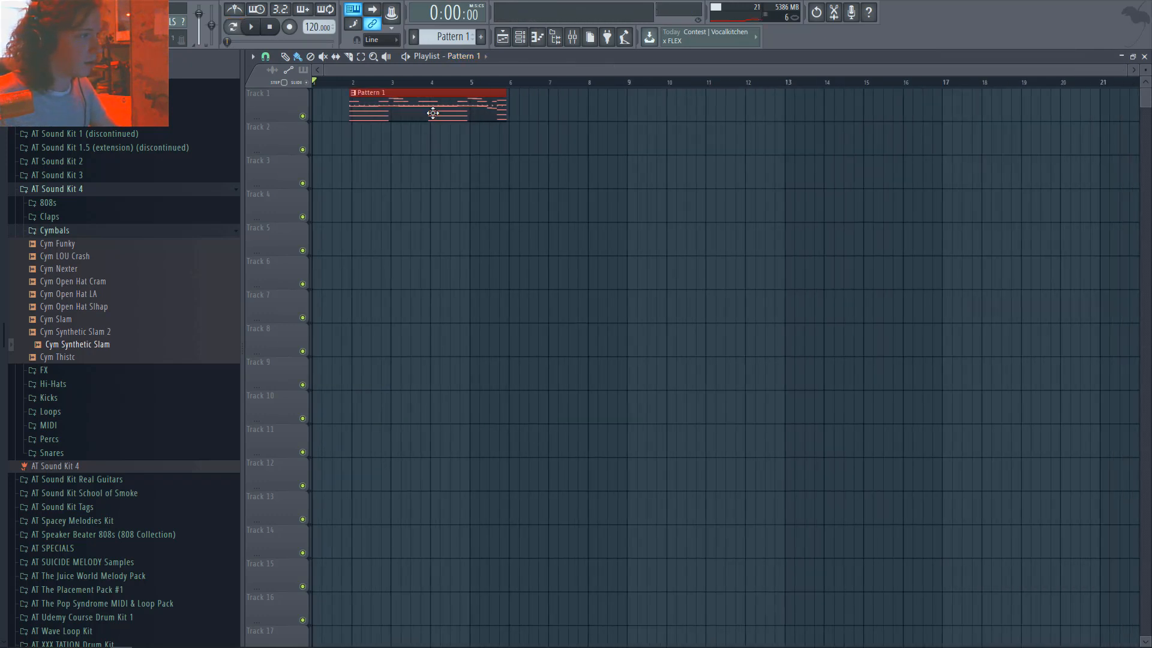
{"action": "left_click_drag", "start_coordinate": [435, 111], "coordinate": [827, 113]}
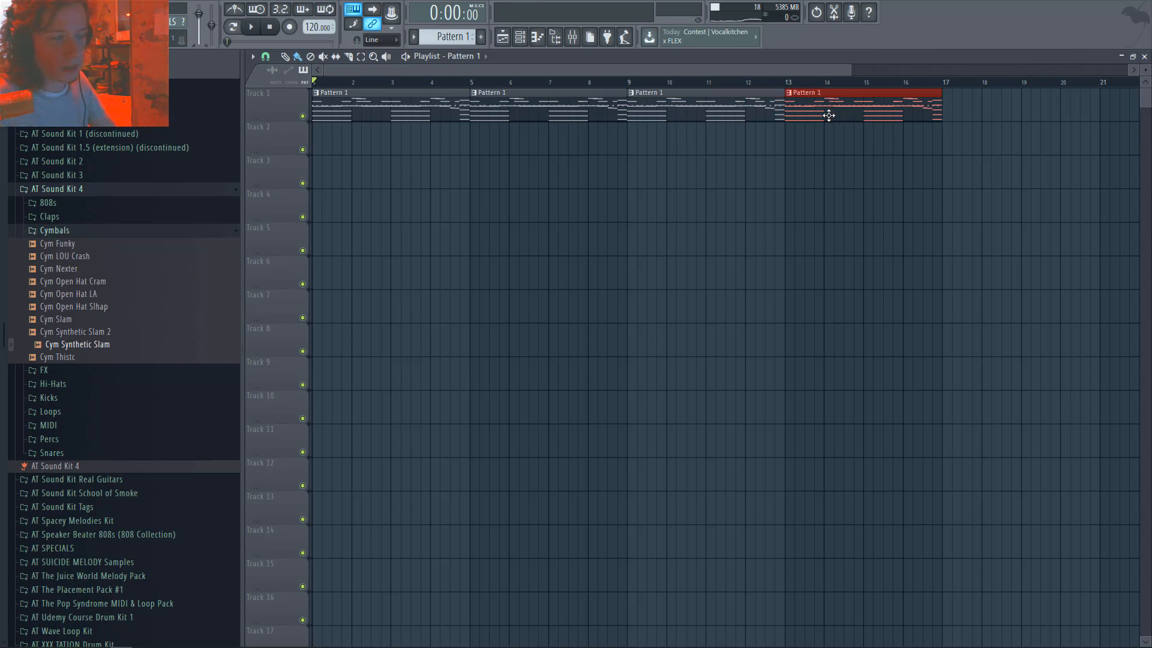
- Make the first playlist clip unique and cut every channel except FL Keys from its pattern
{"action": "left_click", "coordinate": [316, 92]}
{"action": "left_click", "coordinate": [345, 172]}
{"action": "double_click", "coordinate": [371, 113]}
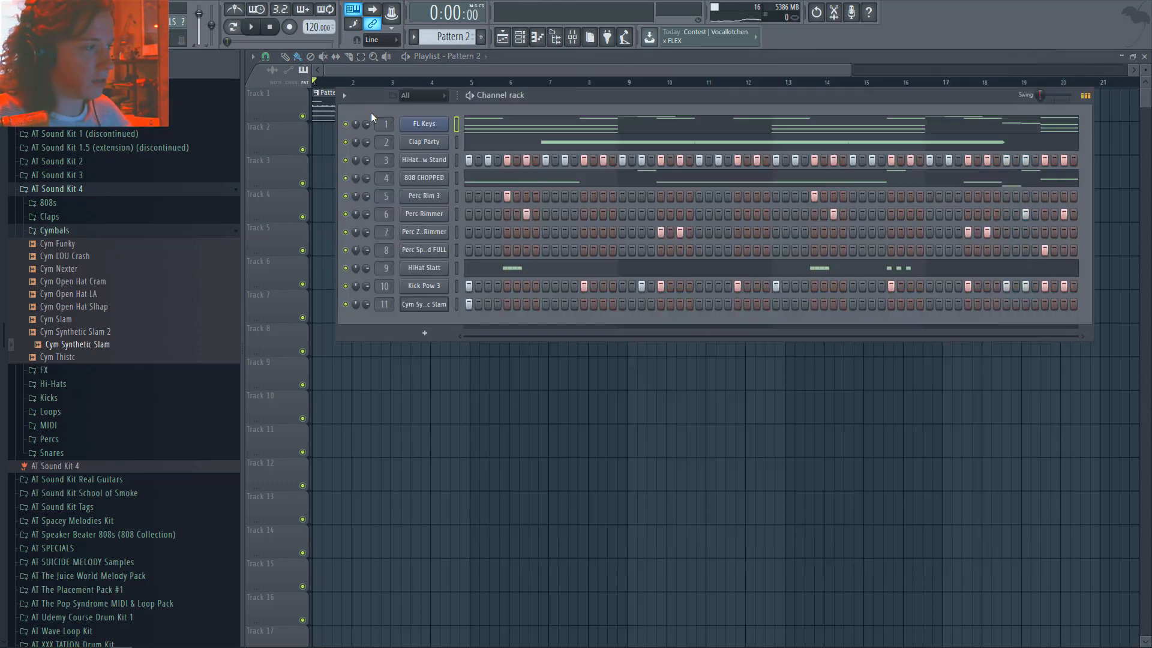
{"action": "left_click_drag", "start_coordinate": [459, 306], "coordinate": [459, 145]}
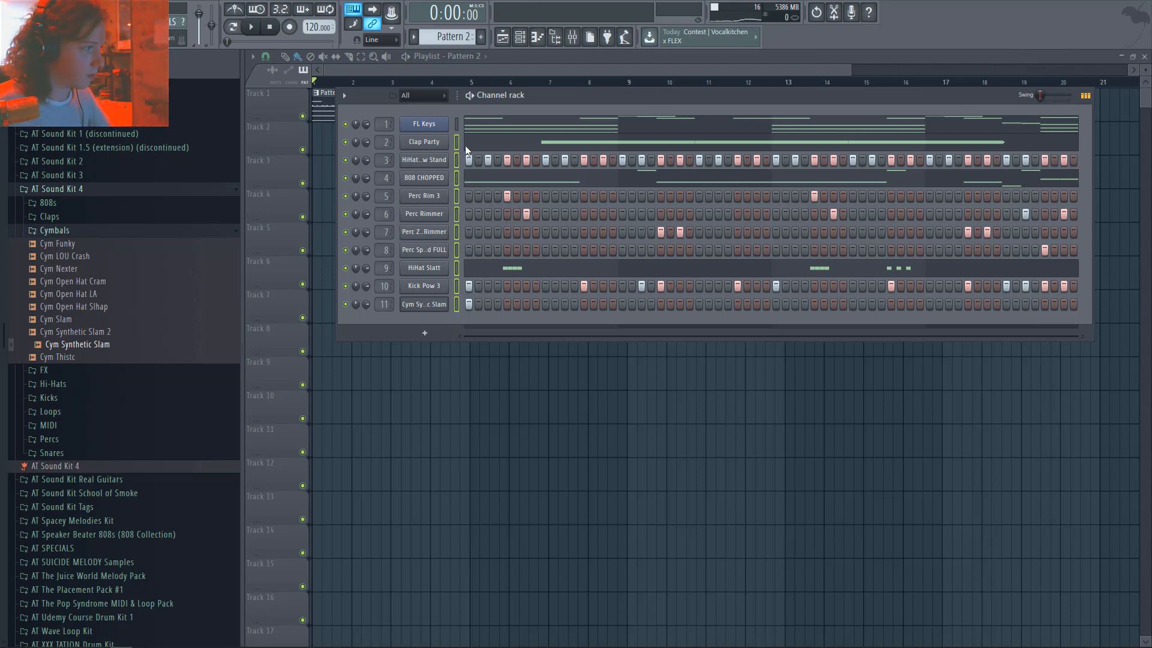
{"action": "key", "text": "ctrl+x"}
{"action": "key", "text": "F6"}
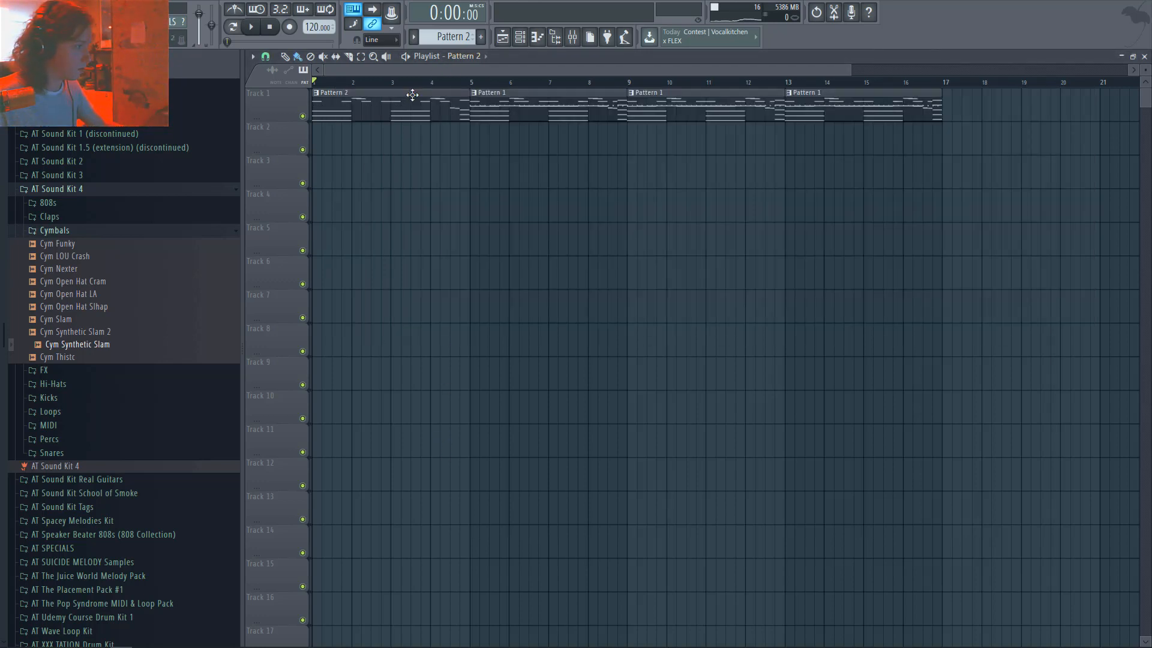
- Lay the melody clips on Track 2 up to bar 7, and move the second Pattern 1 clip to Track 3 at bar 7 as a unique pattern
{"action": "left_click_drag", "start_coordinate": [412, 95], "coordinate": [617, 186]}
{"action": "key", "text": "space"}
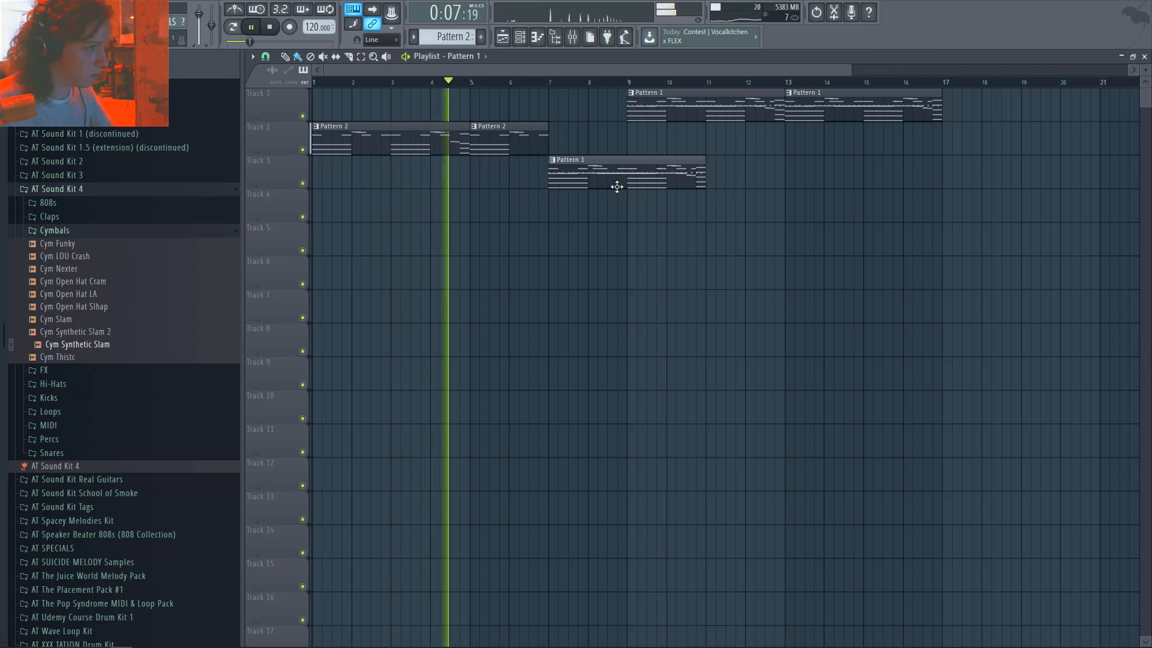
{"action": "left_click", "coordinate": [553, 161]}
{"action": "left_click", "coordinate": [575, 239]}
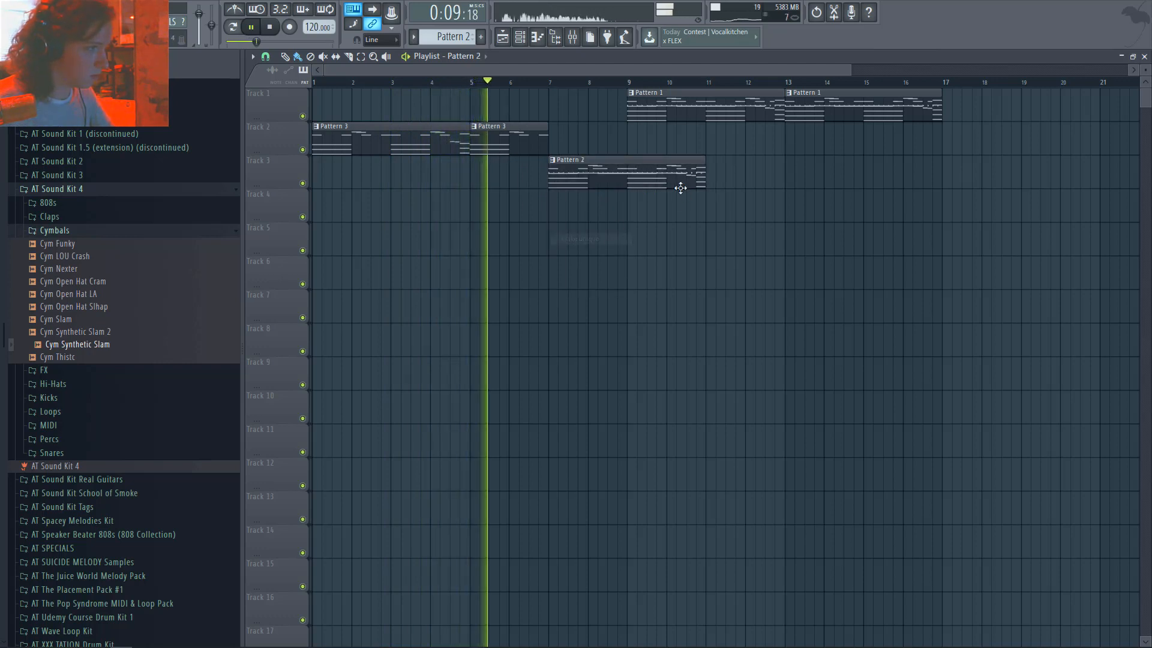
- Trim the Track 3 clip to a short chop and place copies to make five spaced chops between bars 7 and 9
{"action": "left_click_drag", "start_coordinate": [706, 175], "coordinate": [553, 181]}
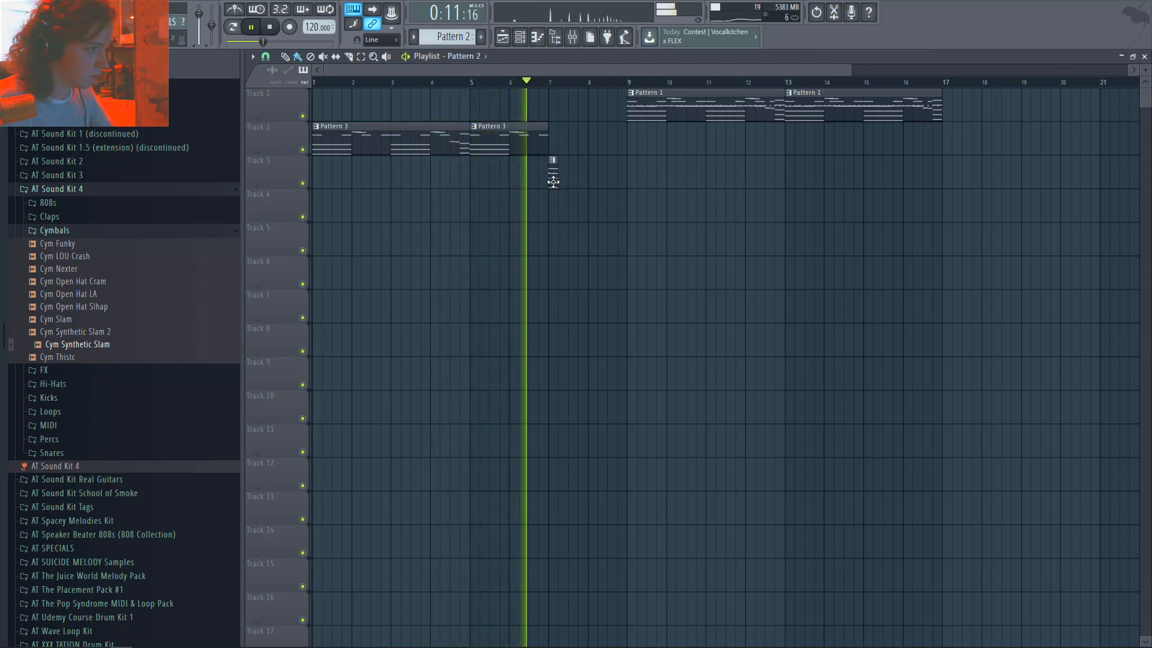
{"action": "left_click", "coordinate": [573, 182]}
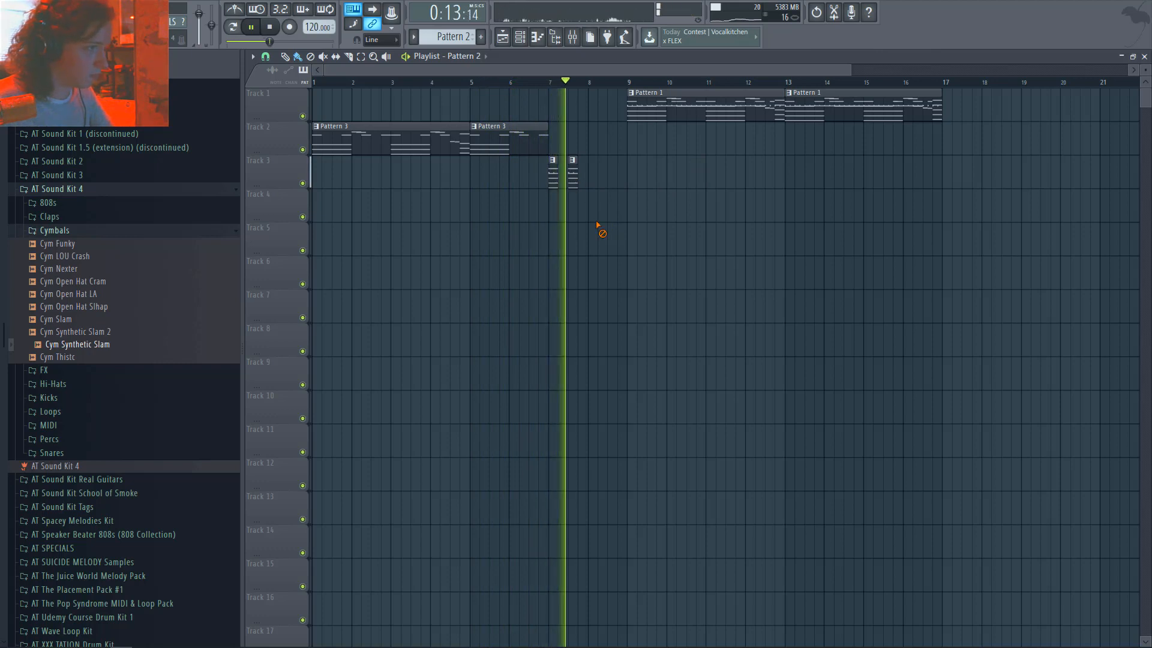
{"action": "left_click", "coordinate": [592, 183]}
{"action": "key", "text": "space"}
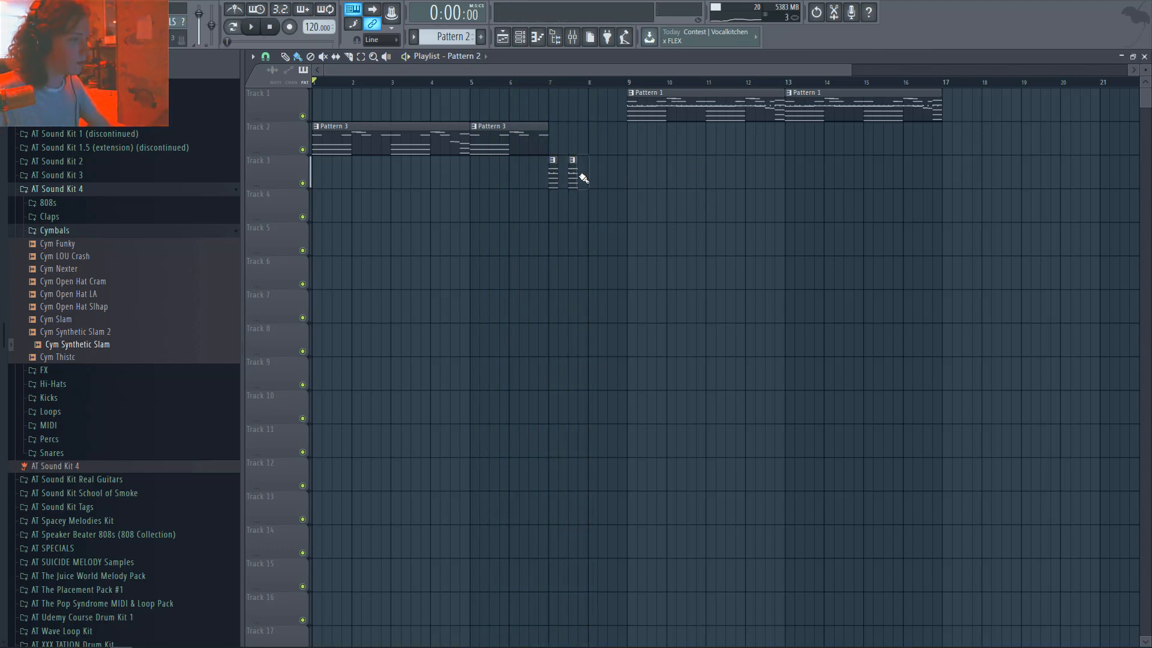
{"action": "scroll", "coordinate": [577, 174], "scroll_direction": "up", "scroll_amount": 2}
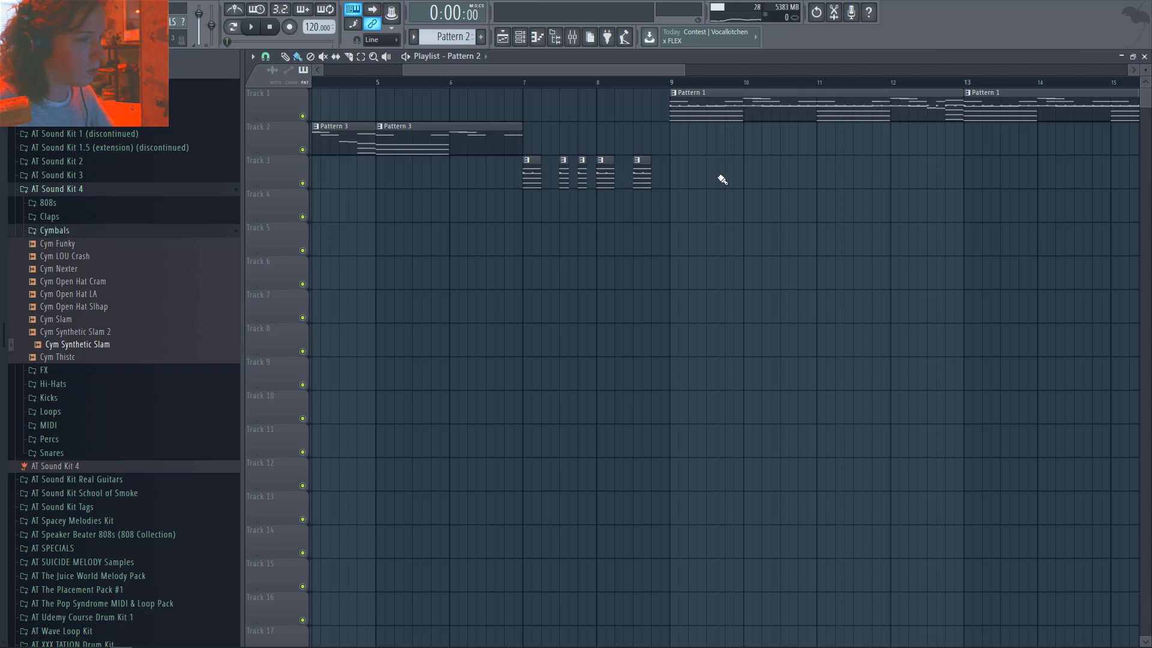
- Play back the transition, delete the Track 3 chops from bar 8 onward, and move the remaining three one bar later to start at bar 8
{"action": "scroll", "coordinate": [445, 212], "scroll_direction": "down", "scroll_amount": 3}
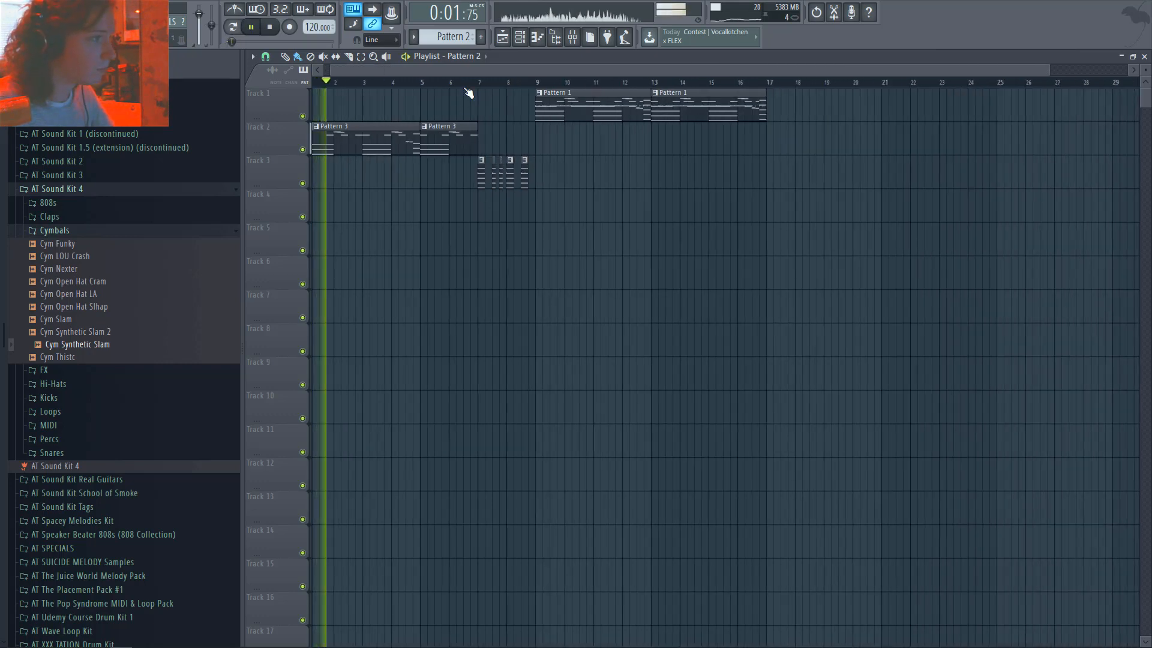
{"action": "left_click", "coordinate": [444, 82]}
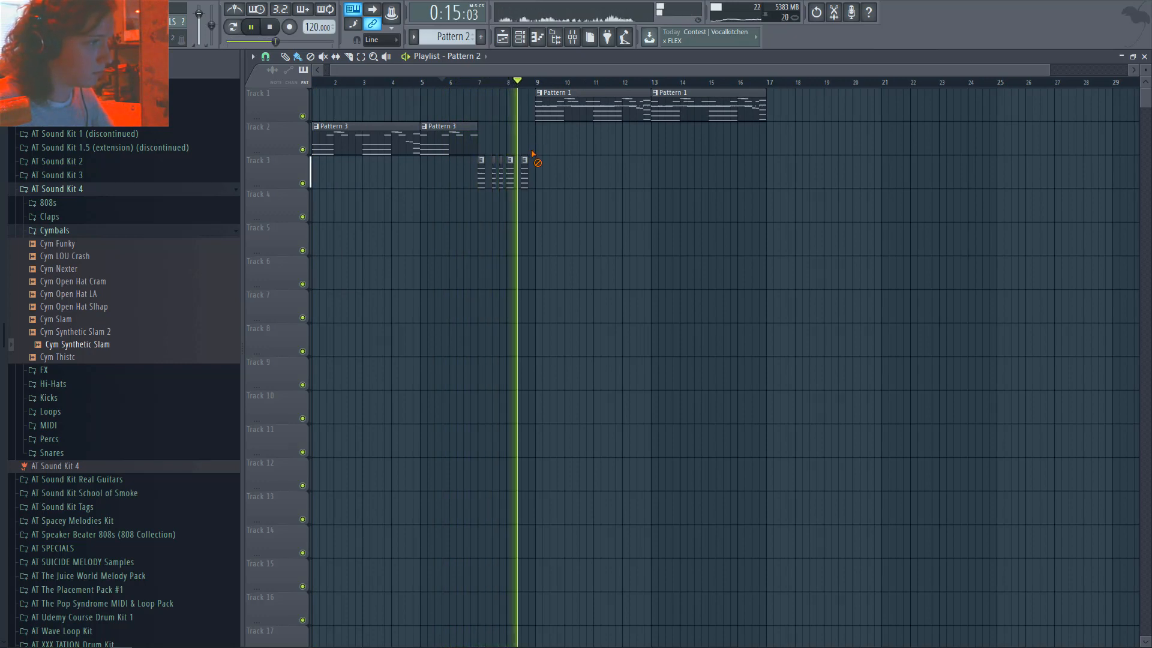
{"action": "scroll", "coordinate": [485, 242], "scroll_direction": "up", "scroll_amount": 4}
{"action": "scroll", "coordinate": [485, 242], "scroll_direction": "up", "scroll_amount": 1}
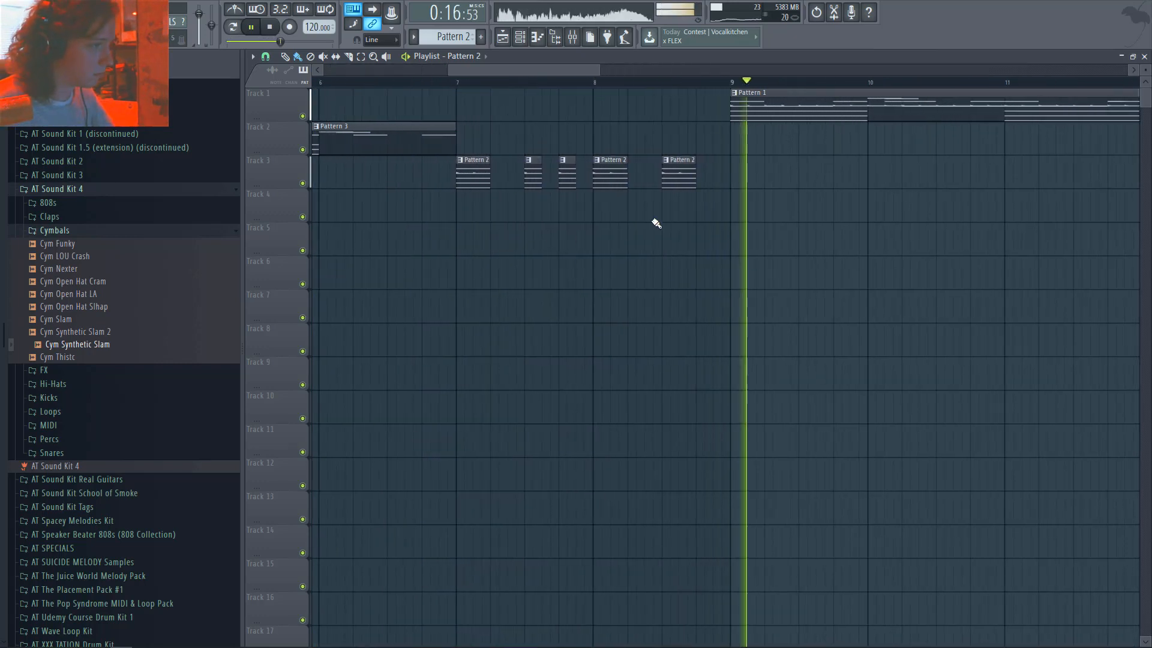
{"action": "right_click", "coordinate": [672, 185]}
{"action": "right_click", "coordinate": [611, 181]}
{"action": "key", "text": "ctrl+a"}
{"action": "left_click_drag", "start_coordinate": [481, 208], "coordinate": [596, 175]}
{"action": "left_click_drag", "start_coordinate": [474, 175], "coordinate": [611, 183]}
{"action": "left_click", "coordinate": [529, 127], "text": "ctrl"}
{"action": "key", "text": "space"}
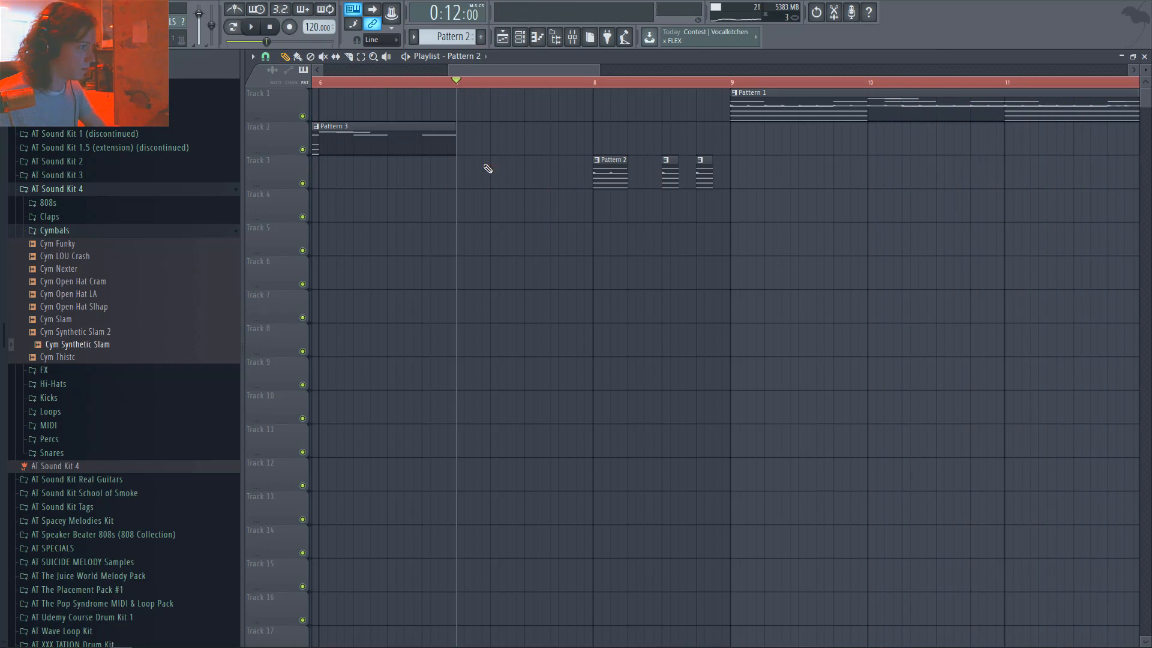
- Extend the second melody clip on Track 2 to bar 8 and lengthen the last Track 3 chop slightly while playing the transition
{"action": "left_click_drag", "start_coordinate": [514, 162], "coordinate": [592, 160]}
{"action": "key", "text": "space"}
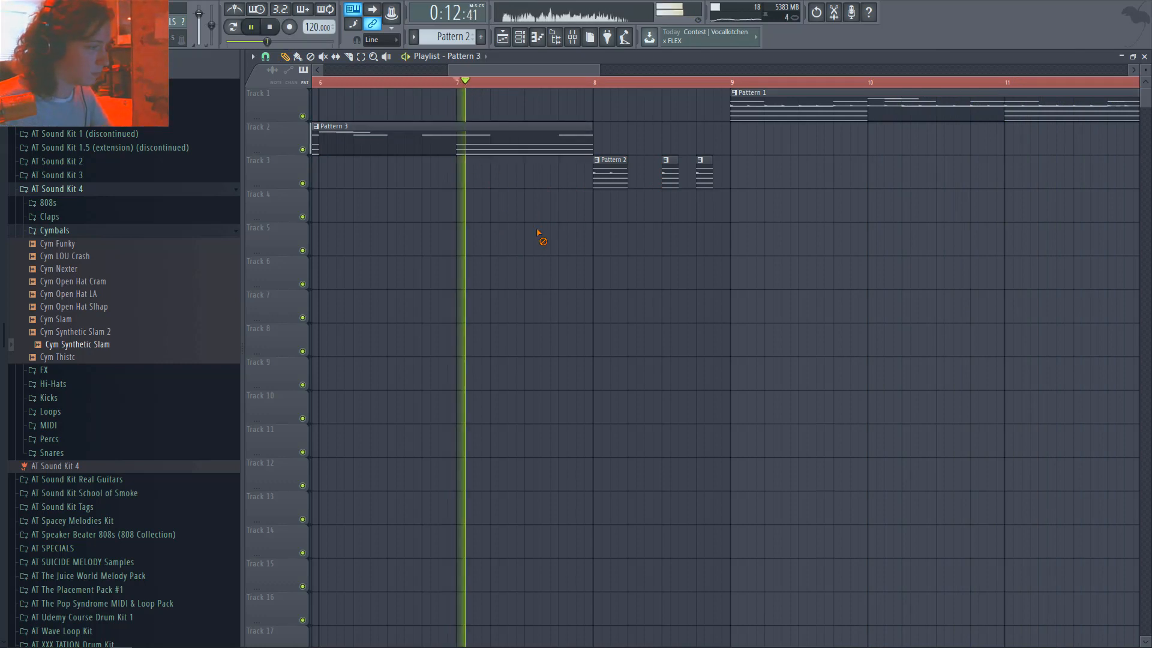
{"action": "scroll", "coordinate": [541, 235], "scroll_direction": "down", "scroll_amount": 3}
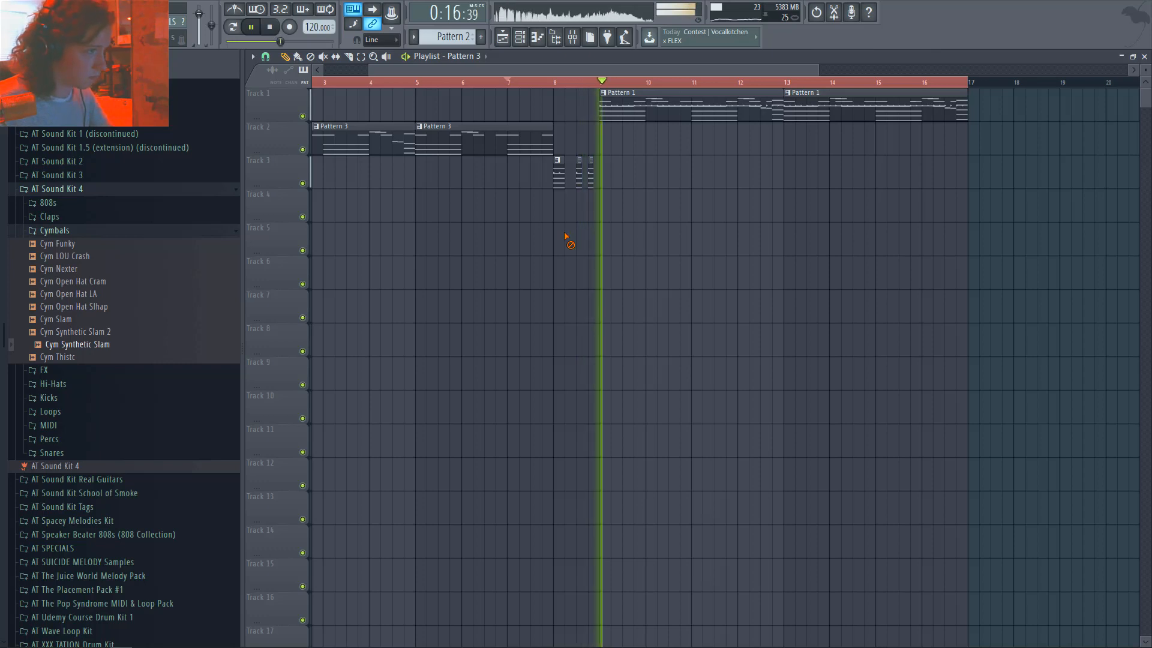
{"action": "scroll", "coordinate": [568, 239], "scroll_direction": "up", "scroll_amount": 3}
{"action": "left_click_drag", "start_coordinate": [663, 178], "coordinate": [655, 179]}
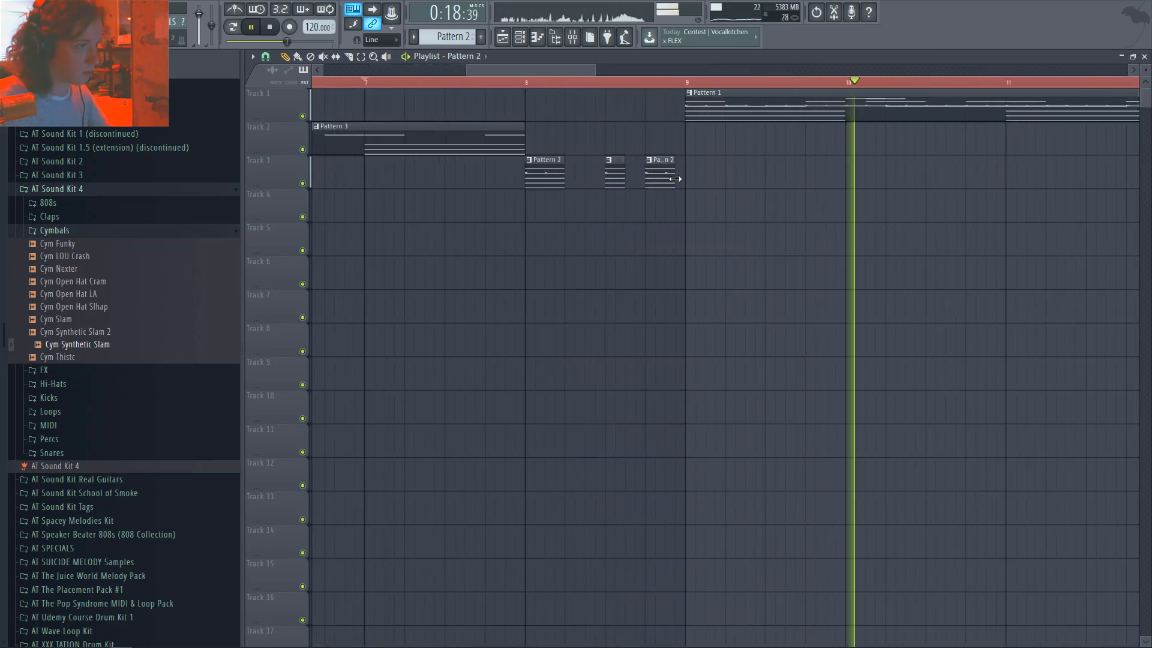
- Split the last Track 3 chop before bar 9 into two short chops and play back the transition
{"action": "left_click", "coordinate": [667, 174]}
{"action": "key", "text": "space"}
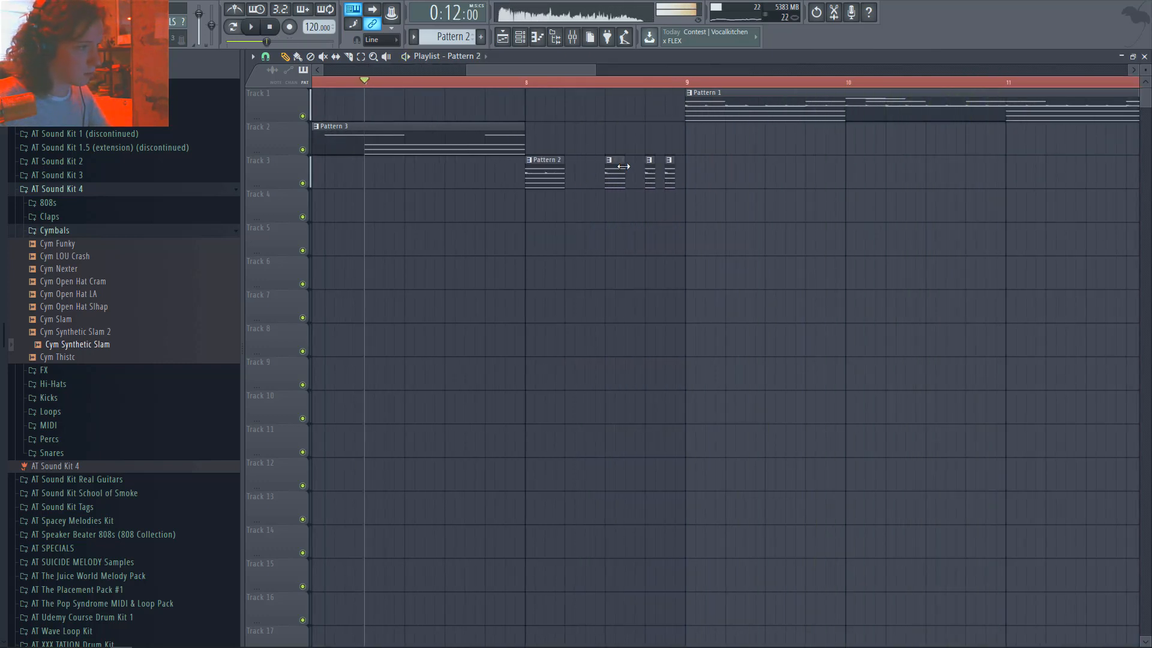
{"action": "key", "text": "space"}
{"action": "scroll", "coordinate": [618, 211], "scroll_direction": "down", "scroll_amount": 5}
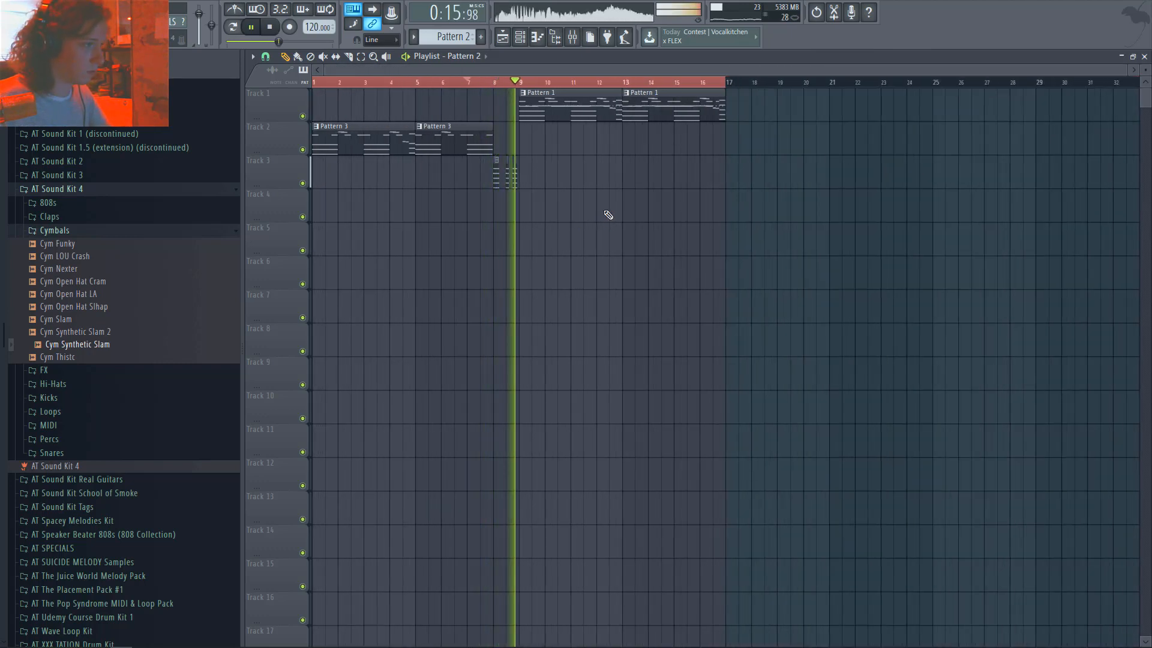
- Lengthen the last two Track 3 chops so they run back to back up to bar 9
{"action": "scroll", "coordinate": [507, 224], "scroll_direction": "up", "scroll_amount": 4}
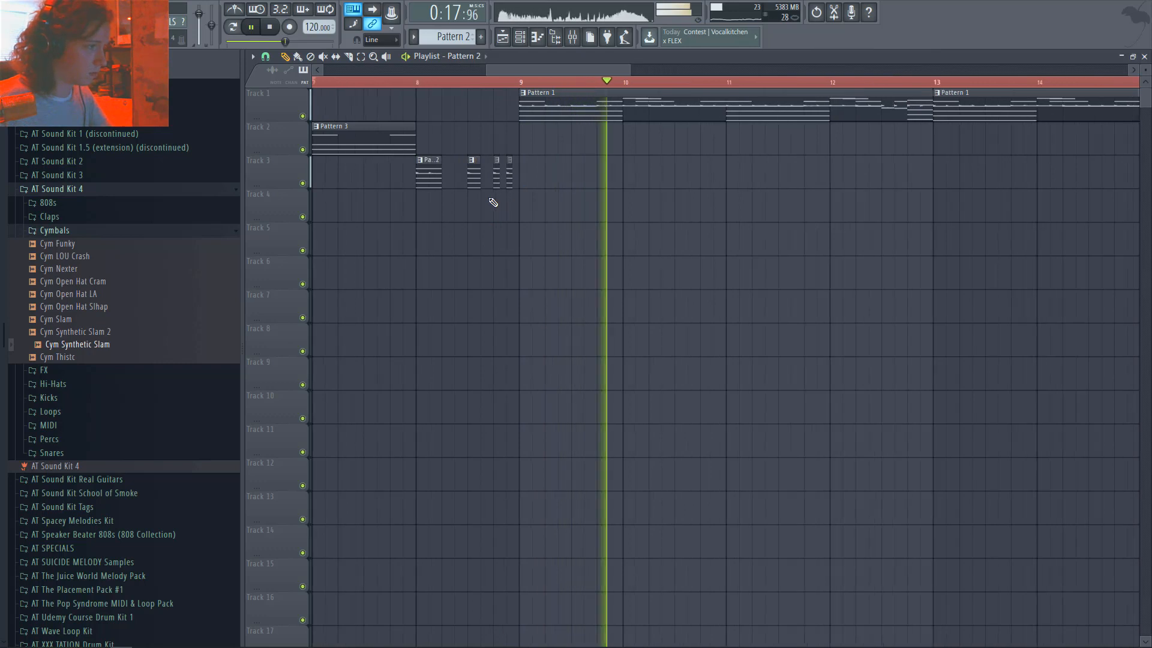
{"action": "scroll", "coordinate": [504, 184], "scroll_direction": "up", "scroll_amount": 3}
{"action": "key", "text": "space"}
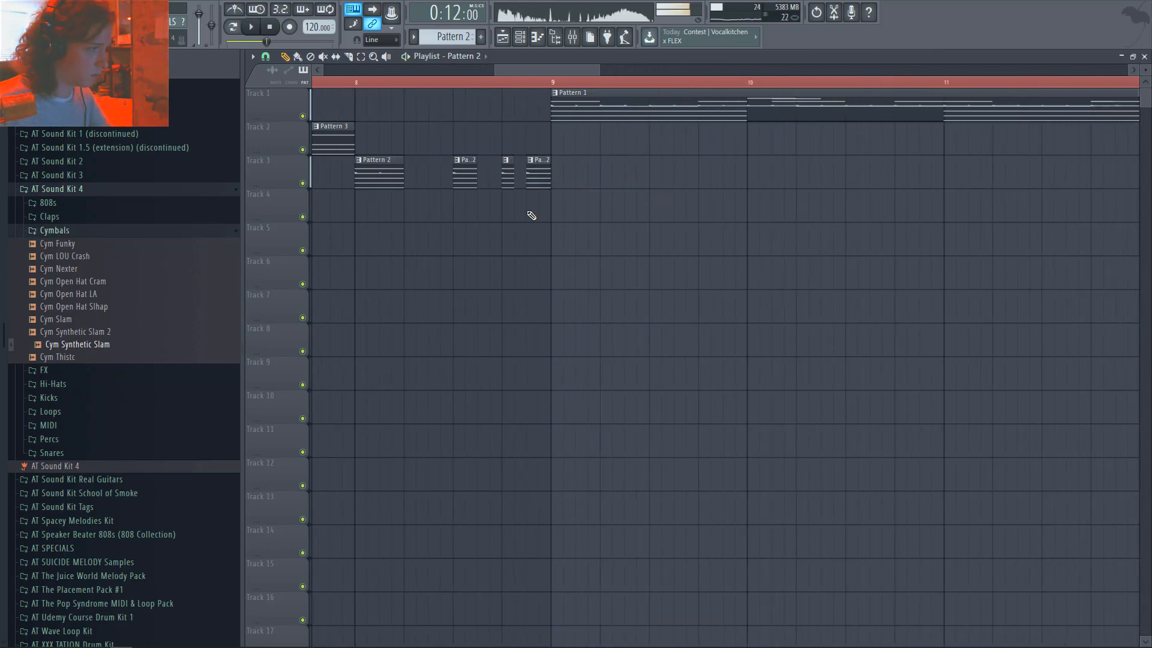
{"action": "left_click_drag", "start_coordinate": [515, 185], "coordinate": [526, 185]}
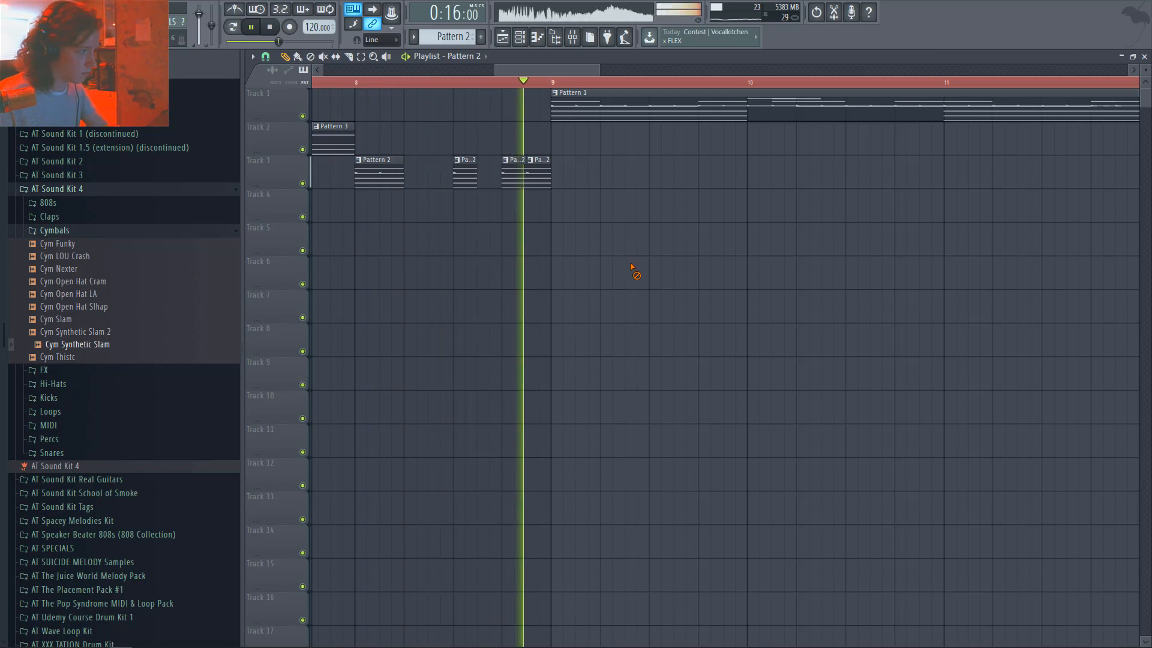
- Place two more Pattern 1 clips back to back on Track 1 from bar 17 to bar 25
{"action": "scroll", "coordinate": [563, 222], "scroll_direction": "down", "scroll_amount": 3}
{"action": "scroll", "coordinate": [564, 222], "scroll_direction": "down", "scroll_amount": 2}
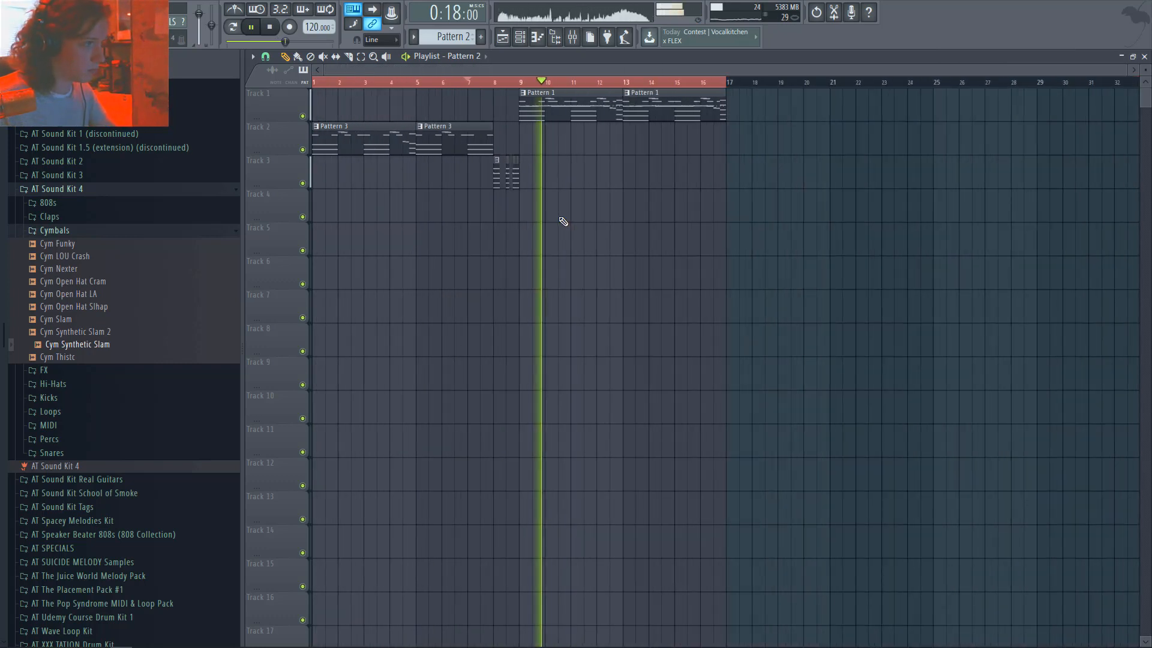
{"action": "left_click", "coordinate": [530, 106]}
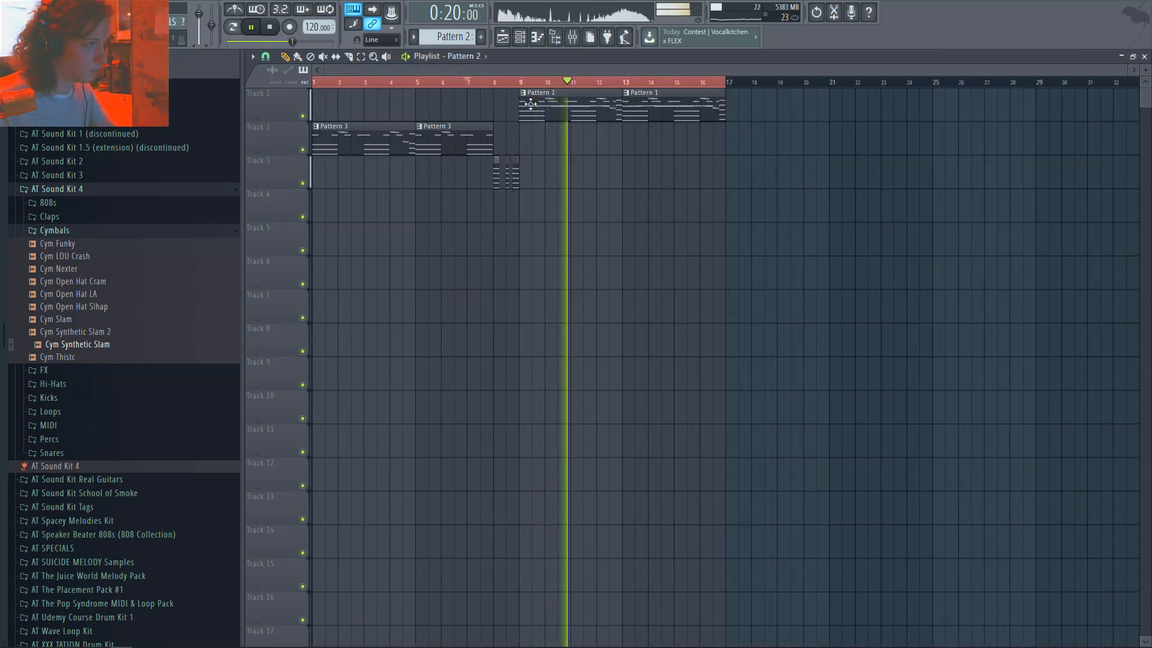
{"action": "left_click_drag", "start_coordinate": [799, 108], "coordinate": [751, 118]}
{"action": "left_click_drag", "start_coordinate": [880, 108], "coordinate": [849, 110]}
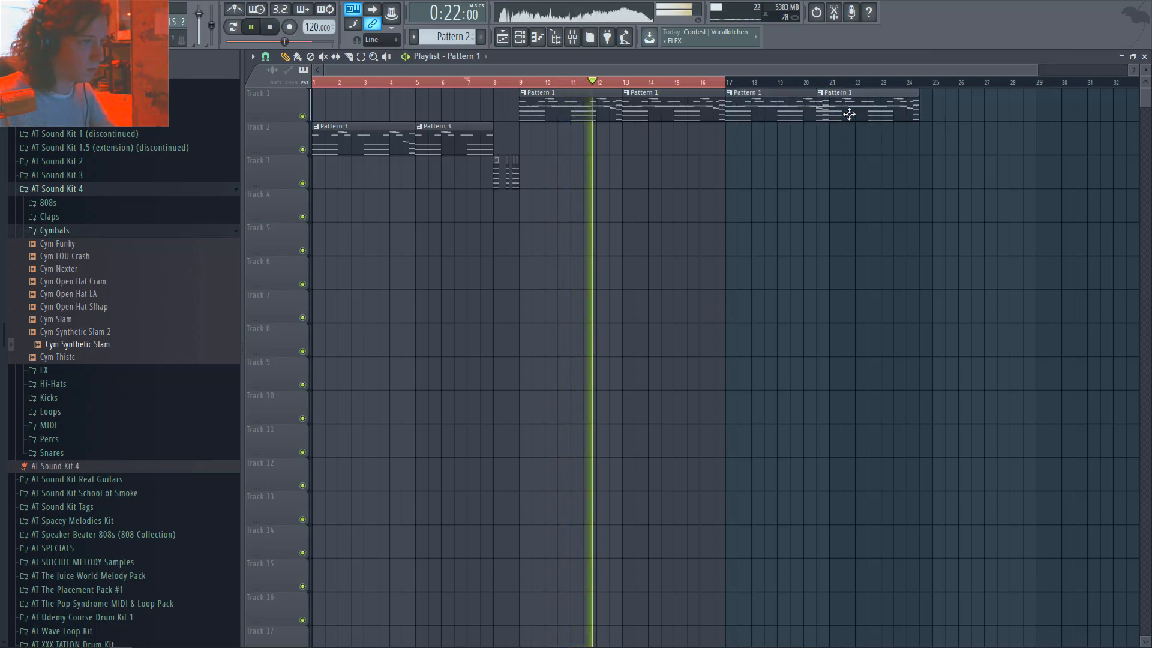
- Shift all clips down one track, and return the two Pattern 1 clips between bars 9 and 17 to Track 1
{"action": "key", "text": "ctrl+a"}
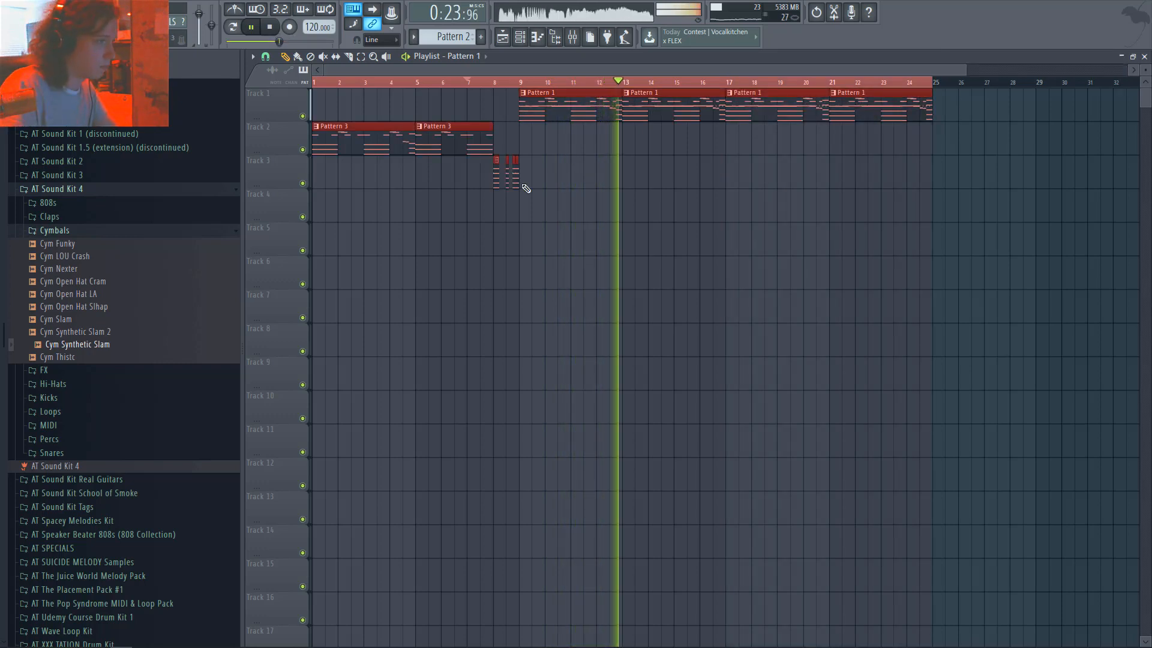
{"action": "key", "text": "shift+Down"}
{"action": "left_click_drag", "start_coordinate": [672, 184], "coordinate": [573, 92]}
{"action": "key", "text": "shift+Up"}
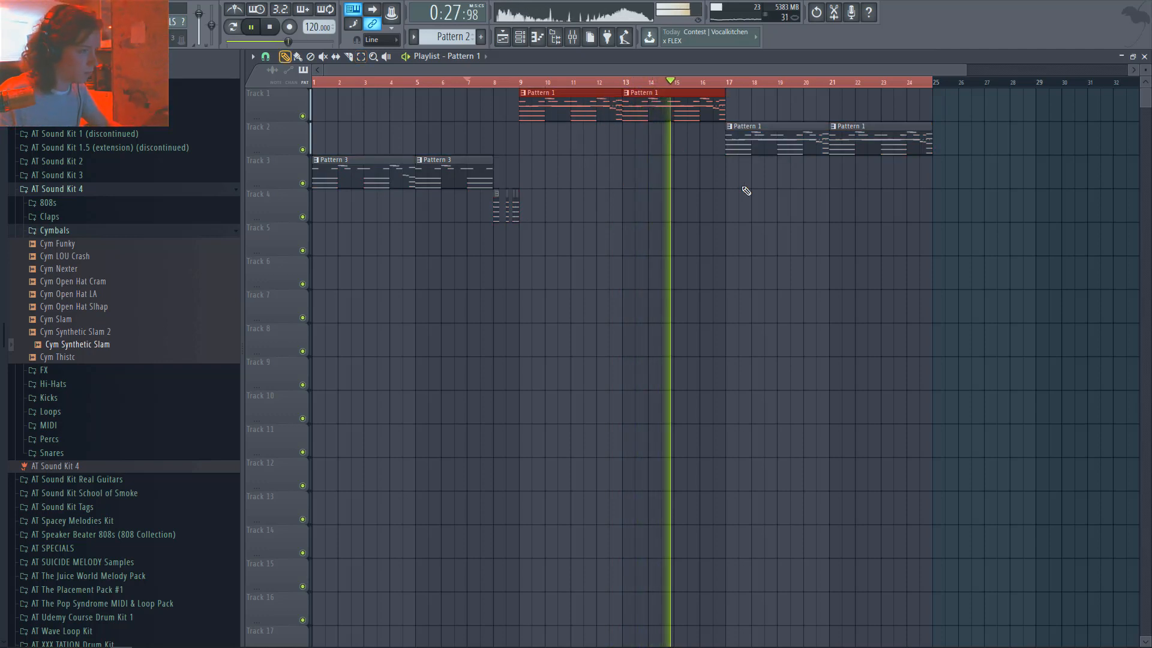
- Shorten the second Track 1 clip so it ends about half a bar before bar 17
{"action": "left_click", "coordinate": [746, 191]}
{"action": "scroll", "coordinate": [746, 191], "scroll_direction": "down", "scroll_amount": 2}
{"action": "scroll", "coordinate": [582, 164], "scroll_direction": "up", "scroll_amount": 3}
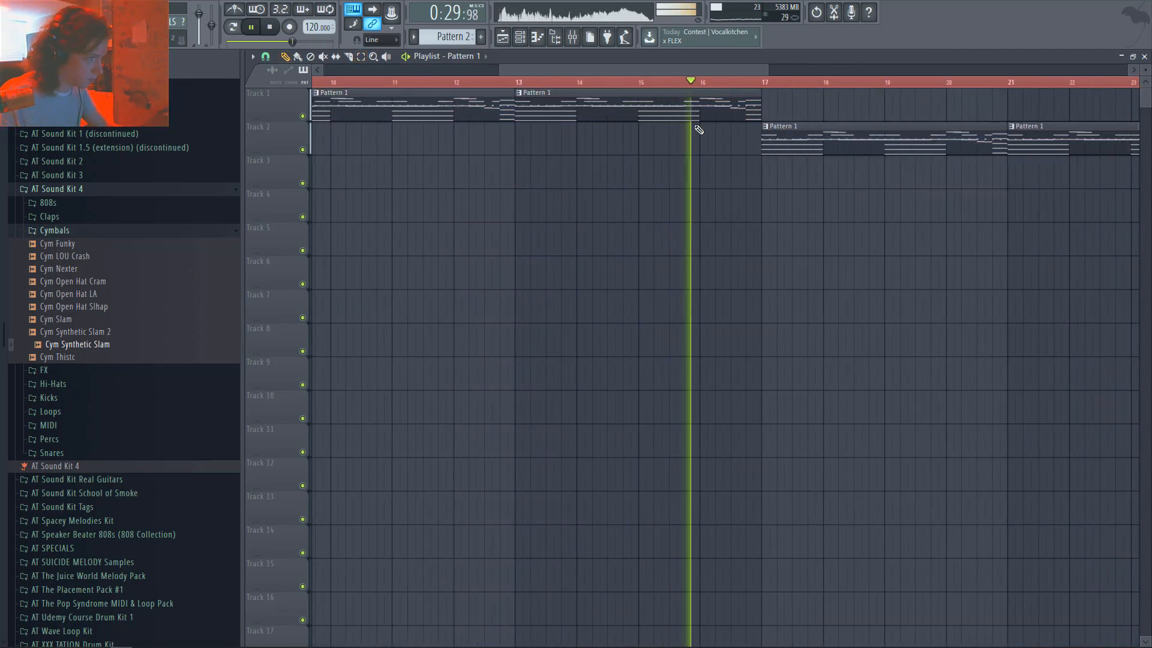
{"action": "left_click_drag", "start_coordinate": [760, 111], "coordinate": [729, 128]}
{"action": "scroll", "coordinate": [738, 155], "scroll_direction": "down", "scroll_amount": 2}
{"action": "scroll", "coordinate": [738, 154], "scroll_direction": "down", "scroll_amount": 2}
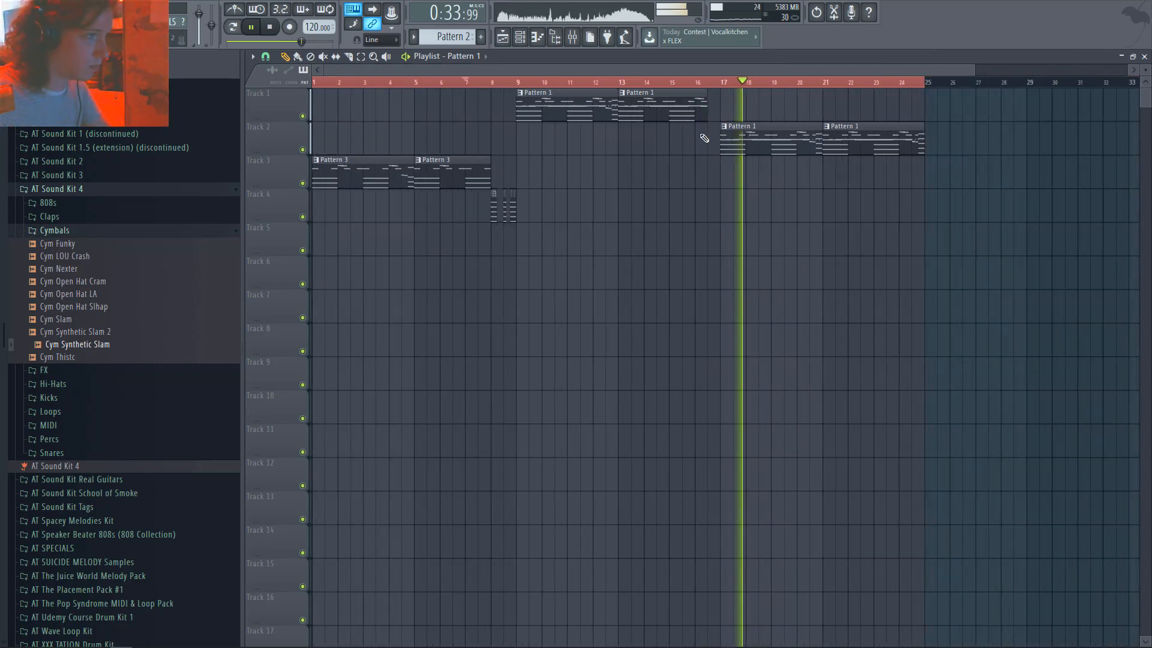
- Make the Track 1 clip at bar 13 a unique pattern and play back the arrangement from bar 8
{"action": "left_click", "coordinate": [622, 93]}
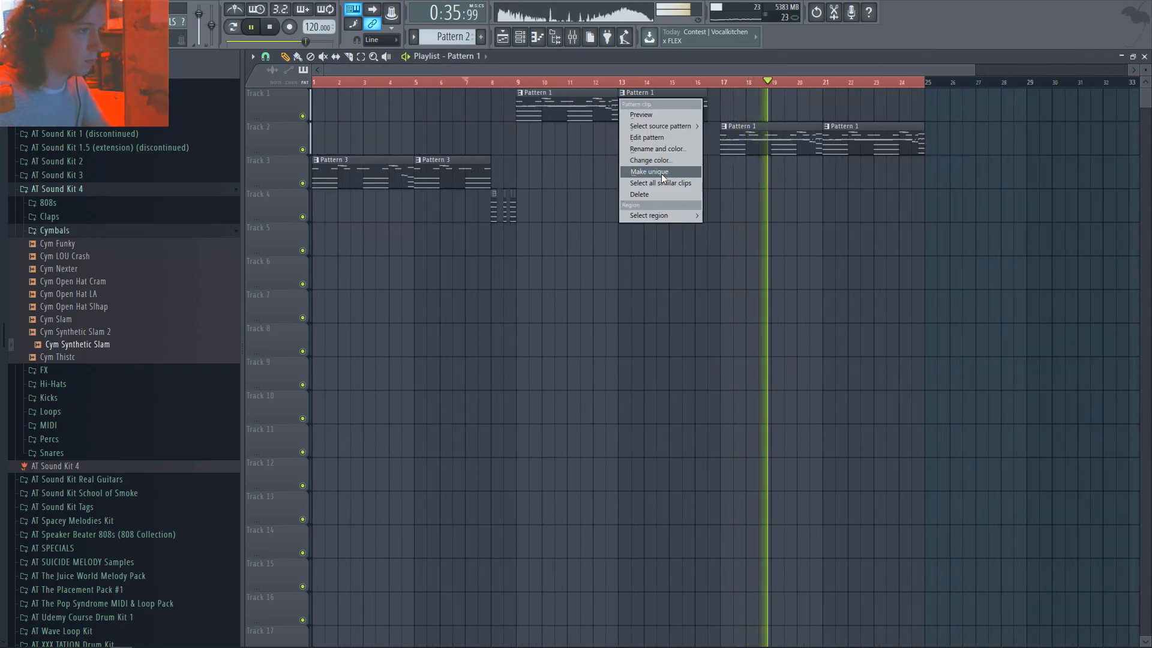
{"action": "left_click", "coordinate": [661, 174]}
{"action": "key", "text": "space"}
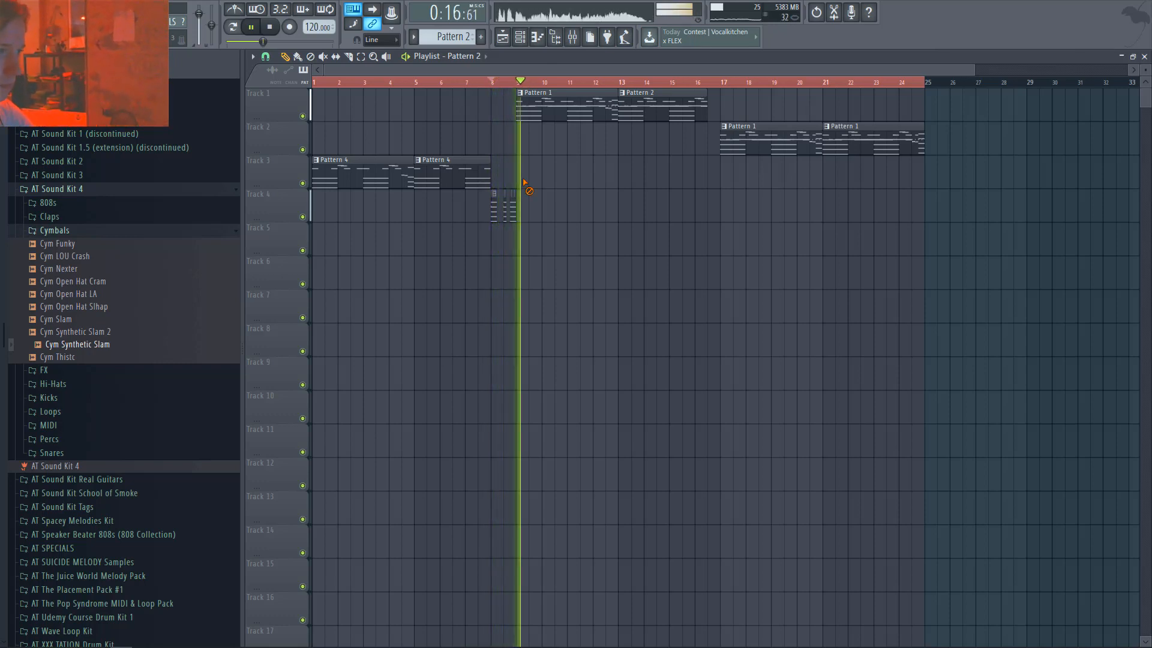
{"action": "scroll", "coordinate": [728, 165], "scroll_direction": "up", "scroll_amount": 4}
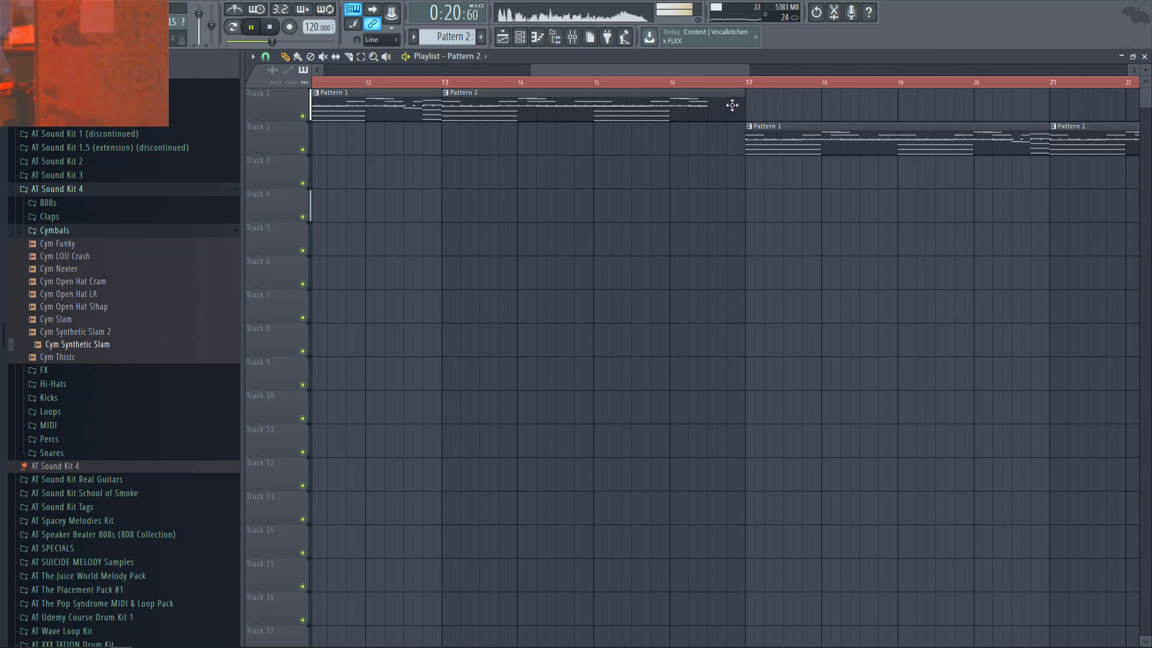
{"action": "double_click", "coordinate": [732, 105]}
{"action": "key", "text": "F6"}
{"action": "scroll", "coordinate": [643, 289], "scroll_direction": "down", "scroll_amount": 3}
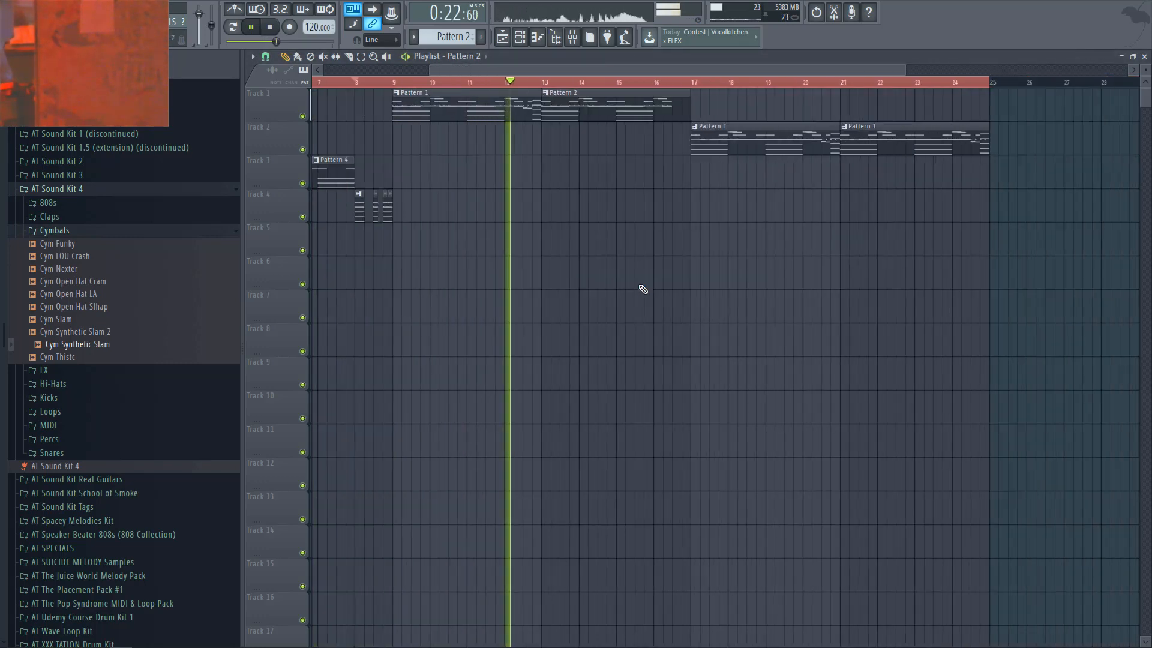
{"action": "scroll", "coordinate": [643, 290], "scroll_direction": "down", "scroll_amount": 1}
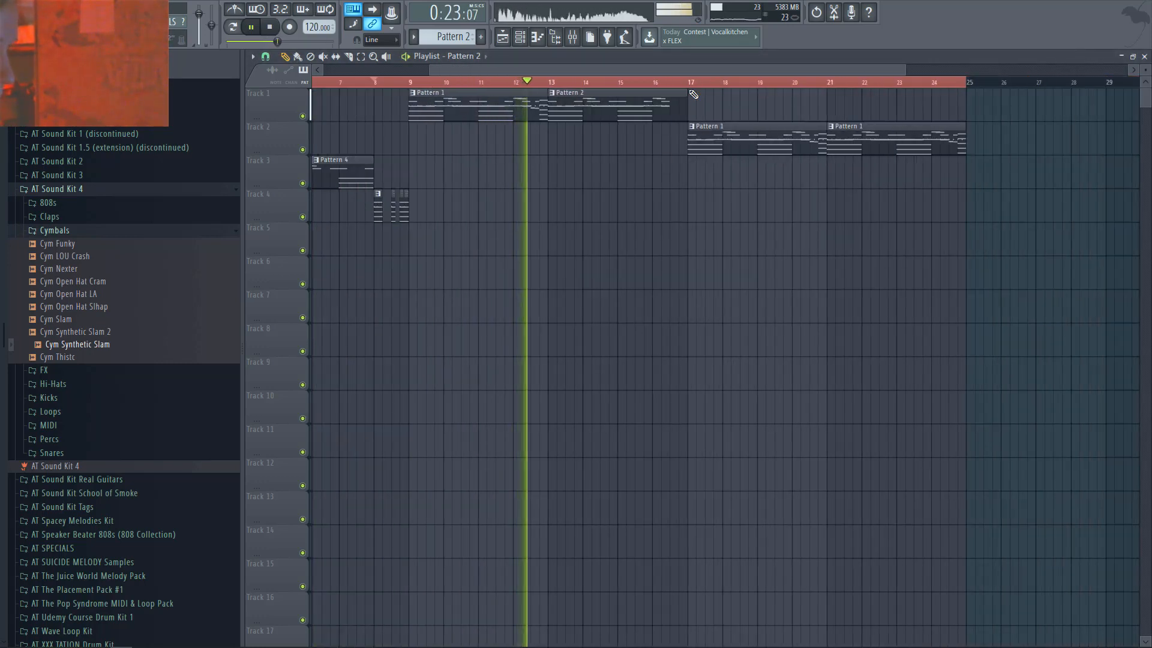
- Make the Track 2 clip at bar 21 a unique pattern
{"action": "left_click", "coordinate": [831, 127]}
{"action": "left_click", "coordinate": [881, 207]}
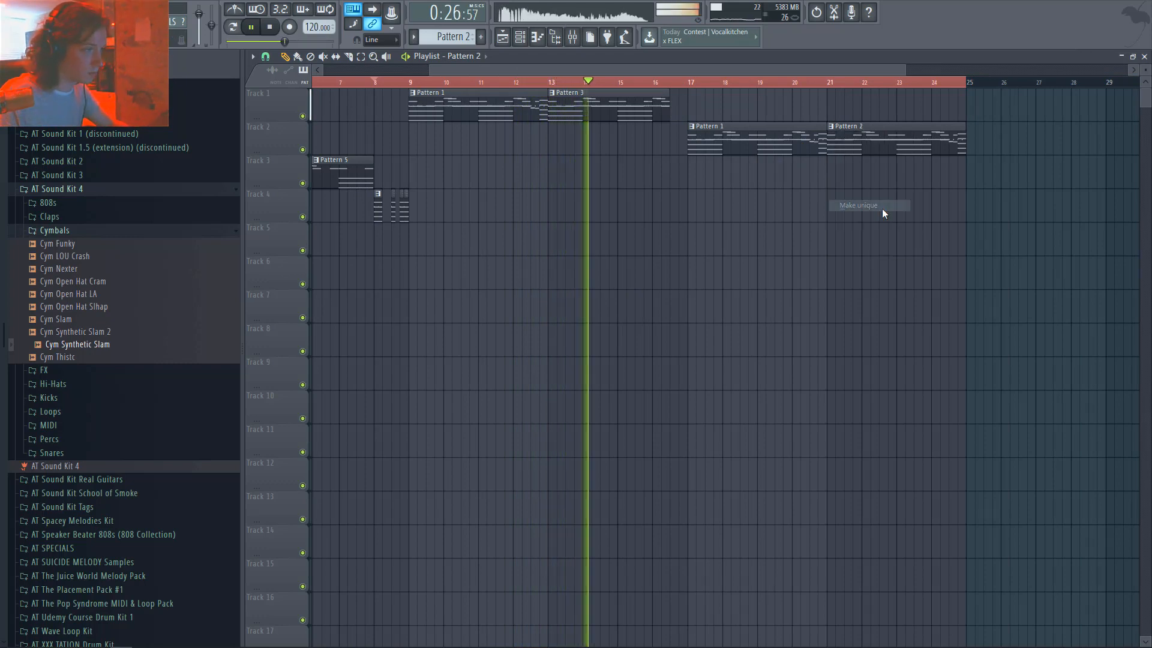
{"action": "scroll", "coordinate": [839, 226], "scroll_direction": "down", "scroll_amount": 3}
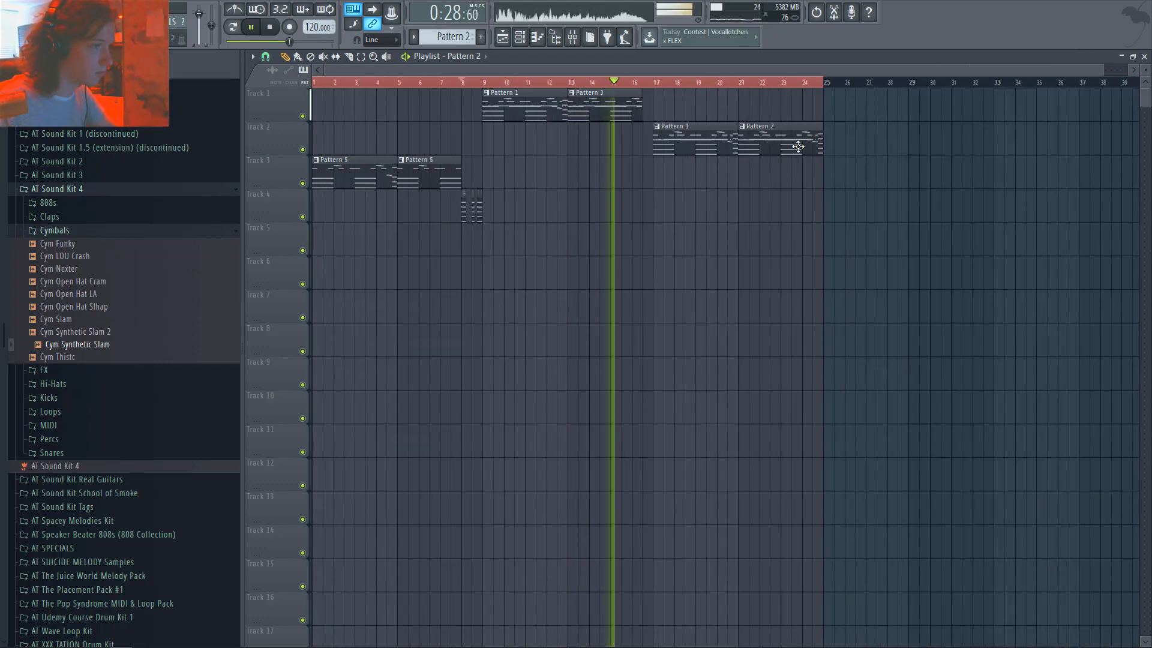
- Open the pattern of the Track 2 clip at bar 21 and inspect its HiHat New Stand notes in the piano roll
{"action": "double_click", "coordinate": [798, 147]}
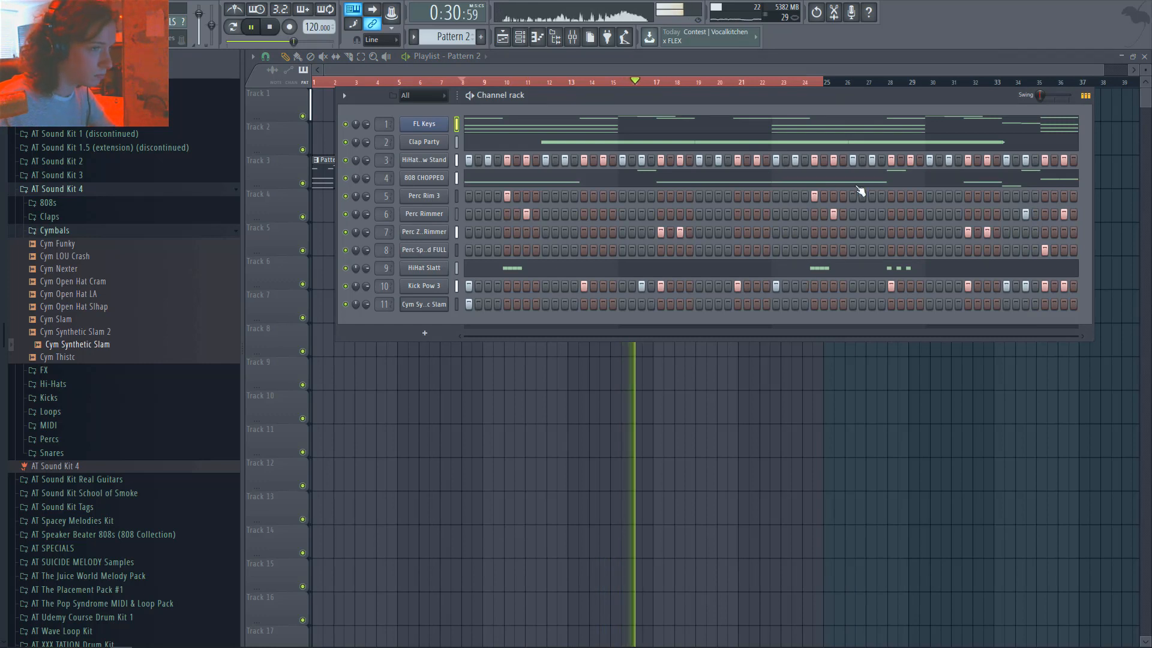
{"action": "right_click", "coordinate": [452, 158]}
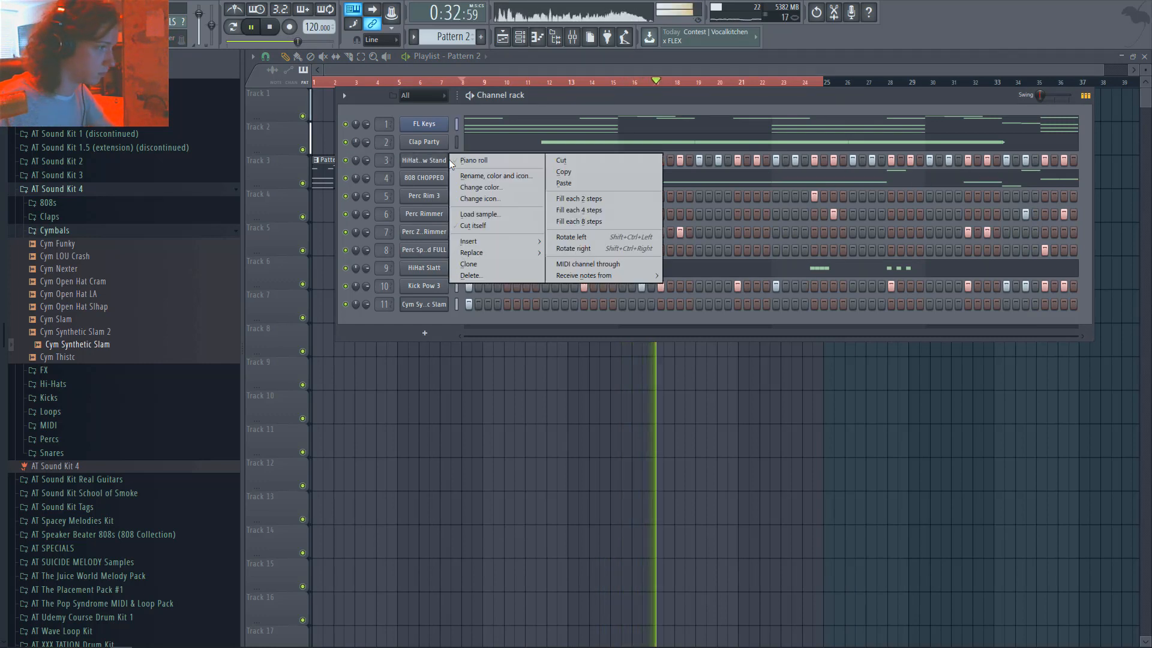
{"action": "left_click", "coordinate": [467, 161]}
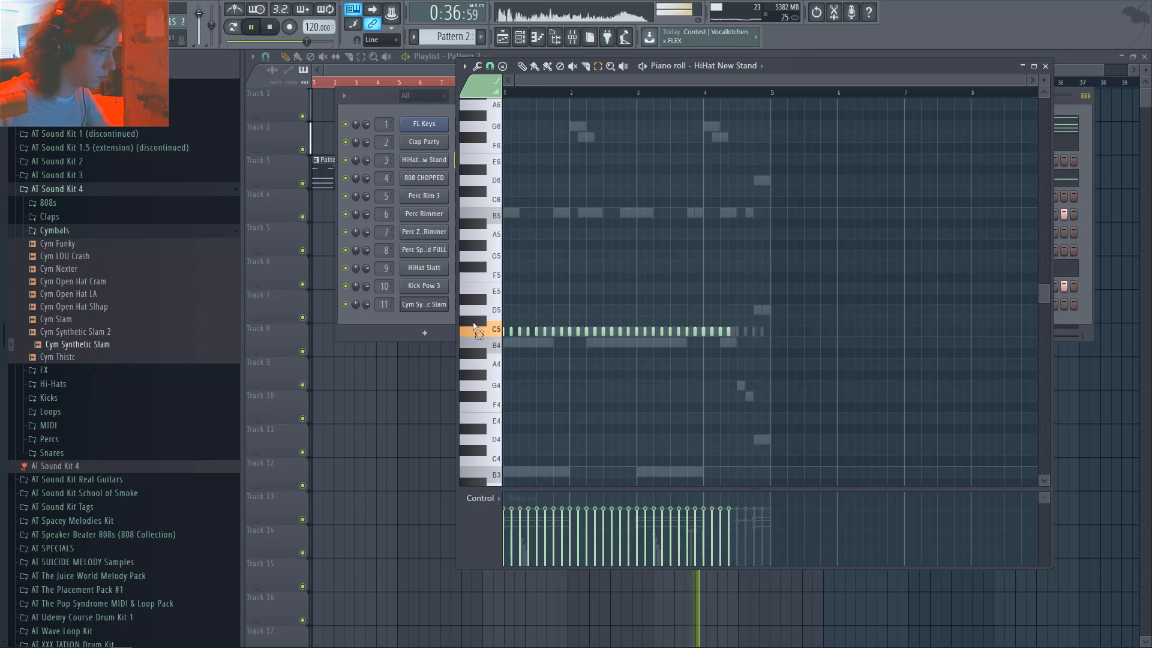
{"action": "left_click", "coordinate": [450, 318]}
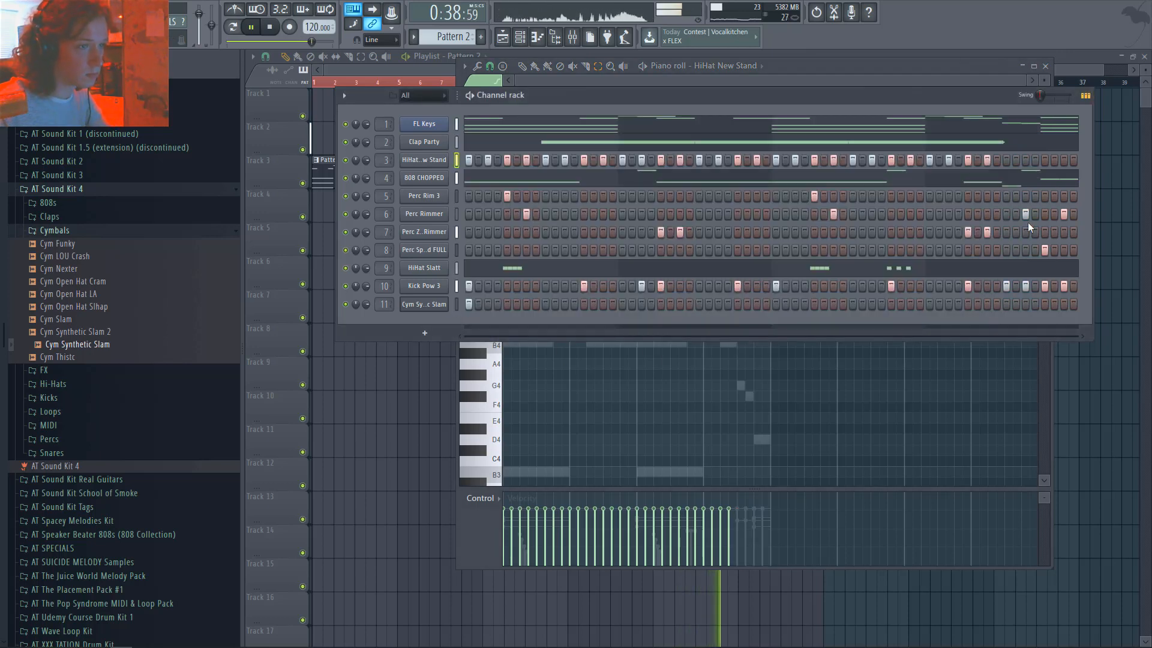
- Remove the percussion, hi-hat and Kick Pow 3 steps in the last half bar of the pattern
{"action": "right_click", "coordinate": [1045, 250]}
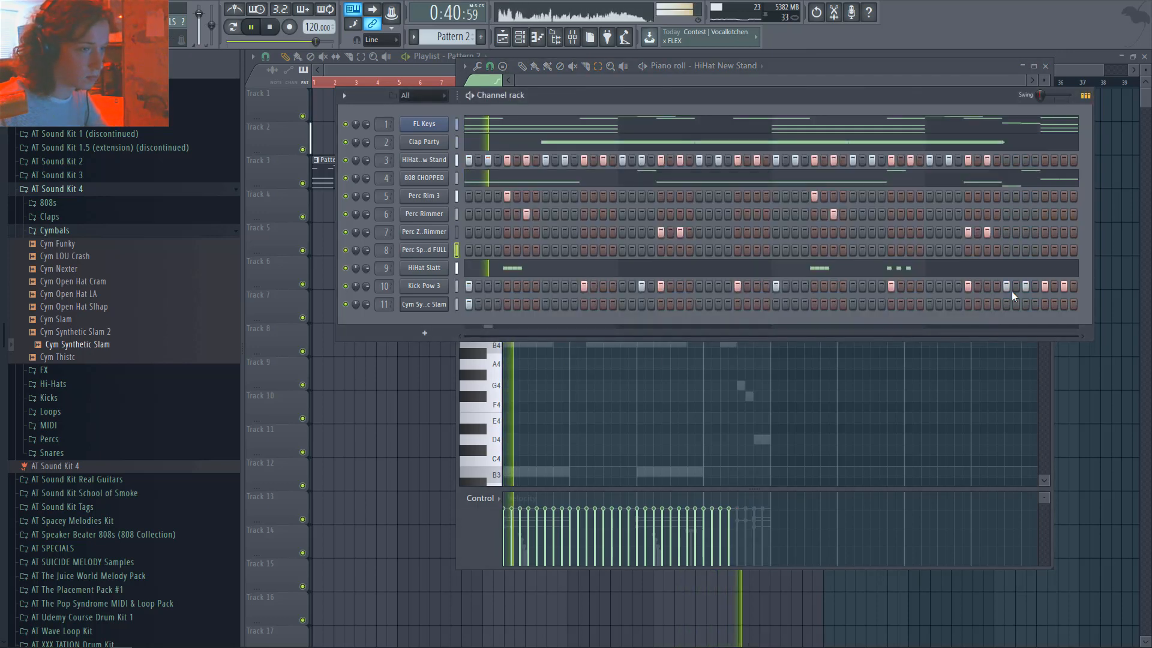
{"action": "right_click", "coordinate": [1006, 286]}
{"action": "right_click", "coordinate": [1026, 286]}
{"action": "right_click", "coordinate": [1045, 286]}
{"action": "right_click", "coordinate": [1064, 286]}
- Delete the 808 CHOPPED notes in the last half bar of the pattern
{"action": "left_click", "coordinate": [1025, 181]}
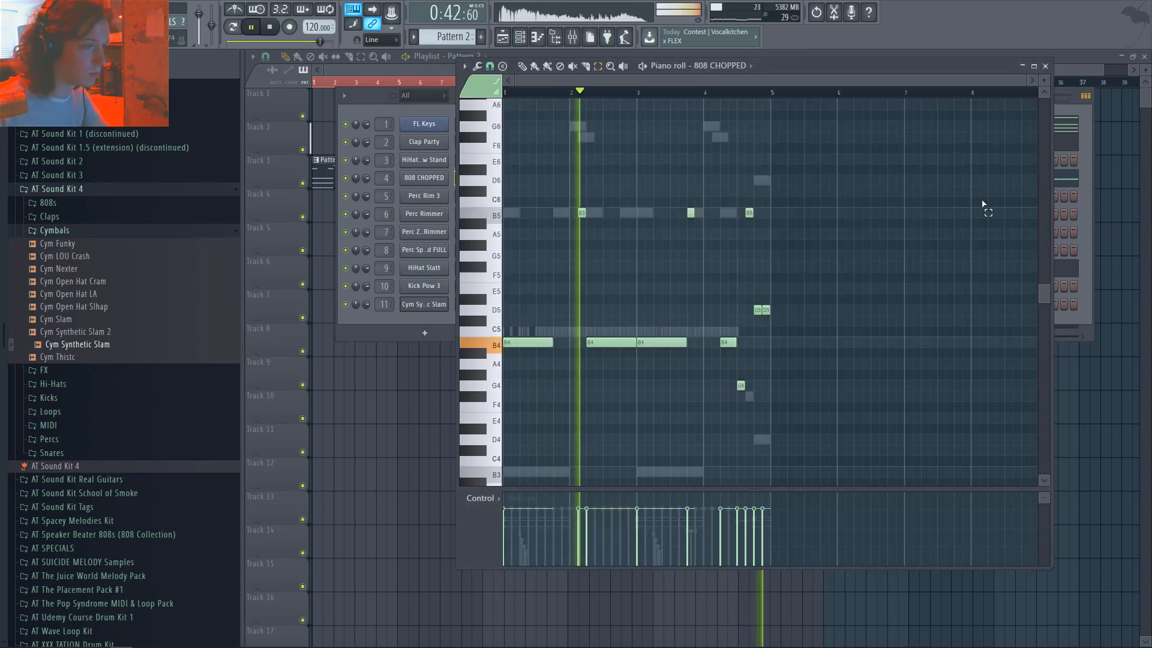
{"action": "left_click_drag", "start_coordinate": [789, 316], "coordinate": [753, 295]}
{"action": "key", "text": "Delete"}
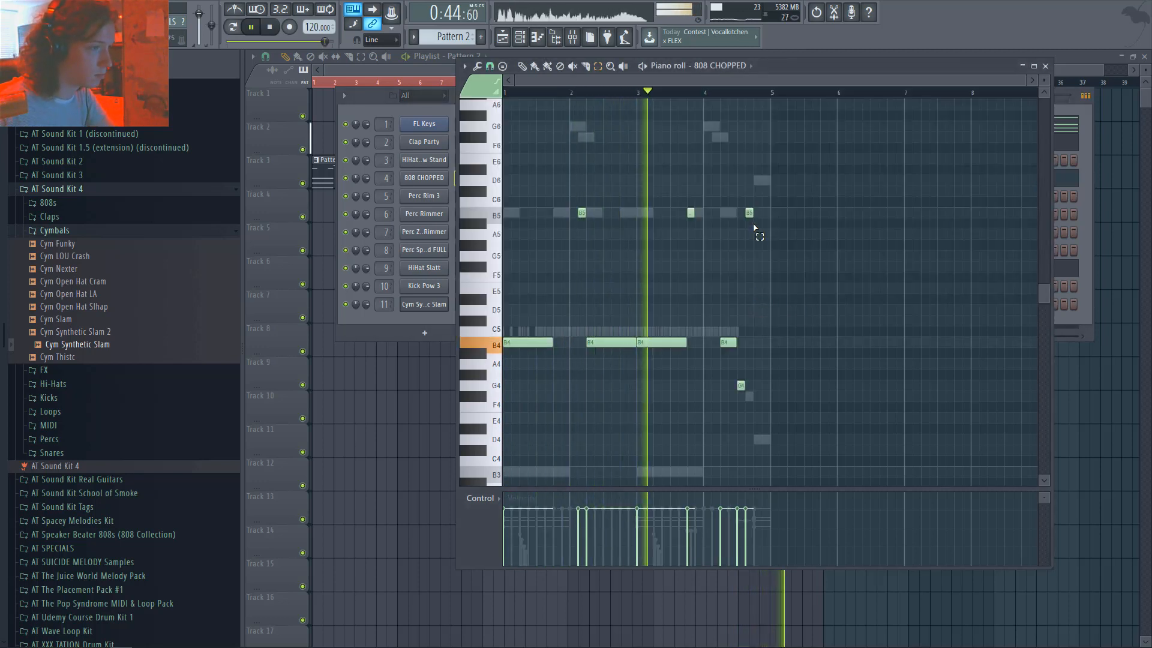
{"action": "right_click", "coordinate": [750, 213]}
{"action": "key", "text": "F7"}
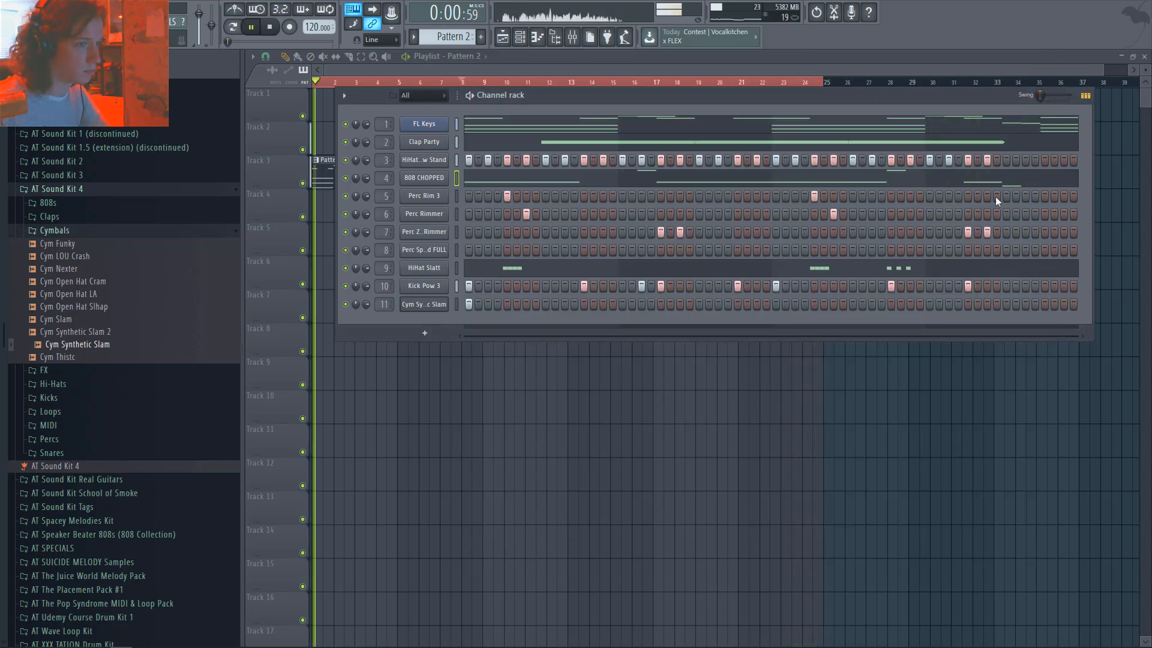
{"action": "left_click", "coordinate": [993, 179]}
{"action": "key", "text": "F7"}
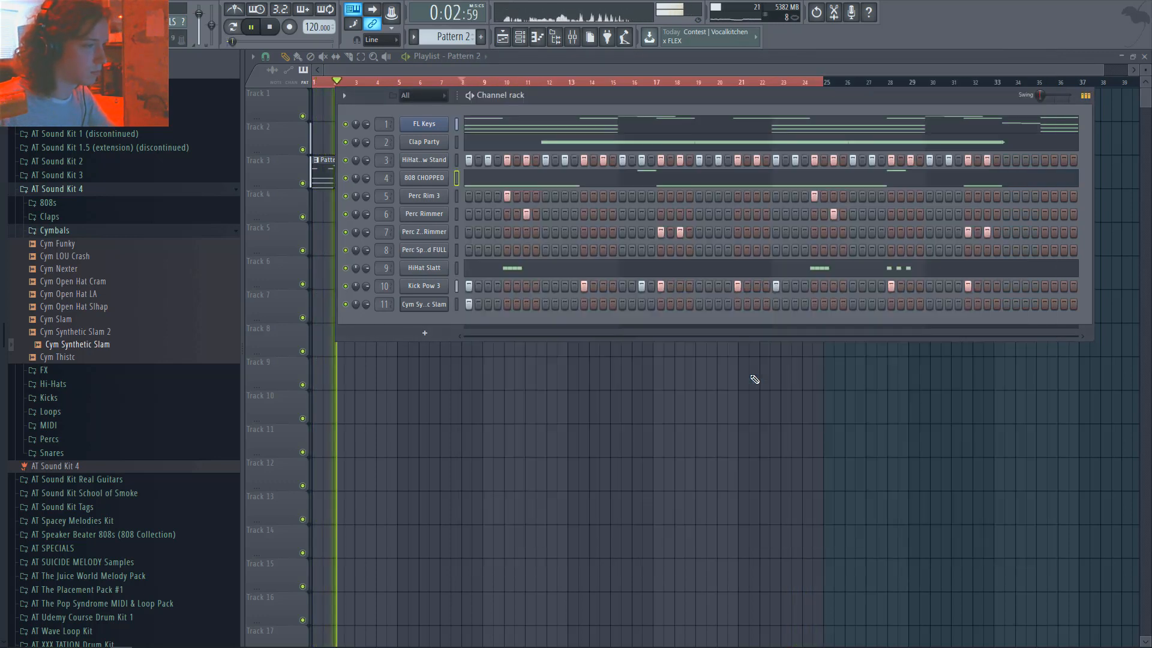
- Place a Pattern 1 clip on Track 4 at bar 25, stop playback and make the clip a unique pattern
{"action": "key", "text": "F6"}
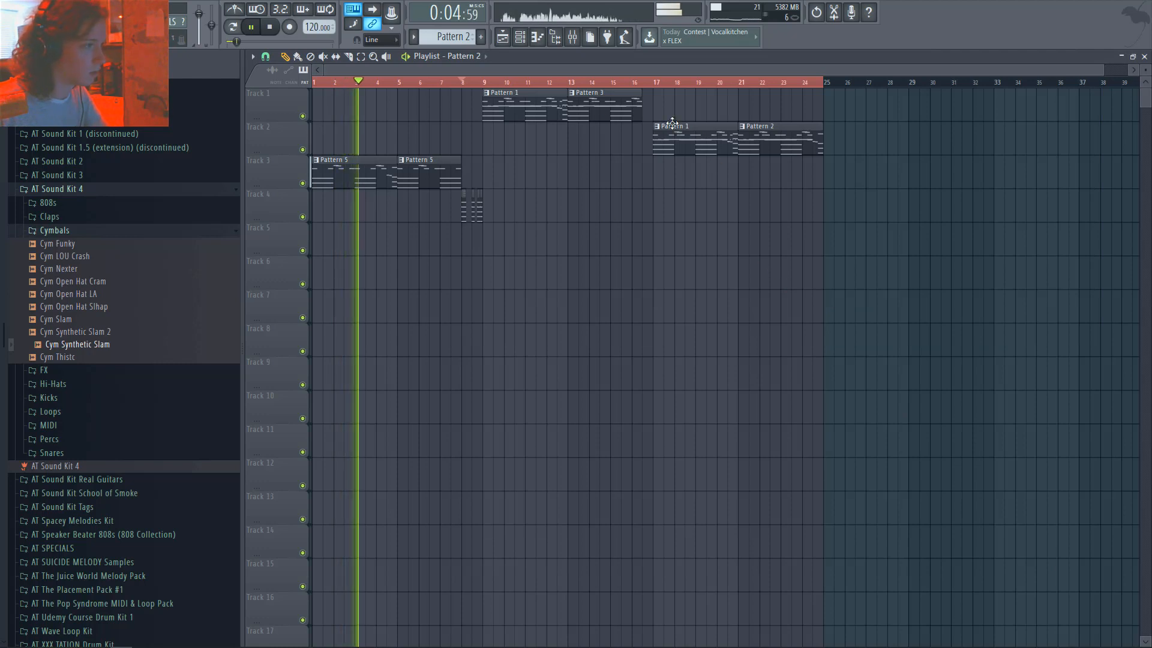
{"action": "left_click_drag", "start_coordinate": [912, 225], "coordinate": [864, 228]}
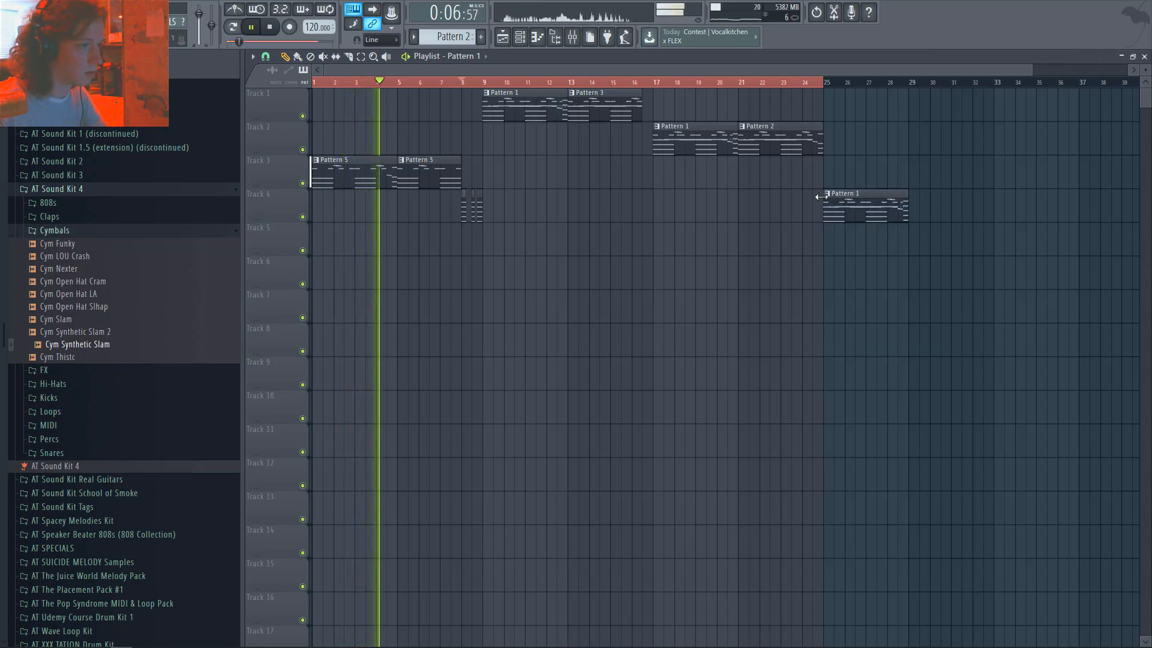
{"action": "key", "text": "space"}
{"action": "left_click", "coordinate": [828, 193]}
{"action": "left_click", "coordinate": [859, 273]}
- Clear the 808 CHOPPED, Perc Rimmer, Perc Z..Rimmer, Perc Sp..d FULL, HiHat Slatt and Kick Pow 3 channels in the bar 25 clip's pattern
{"action": "double_click", "coordinate": [848, 219]}
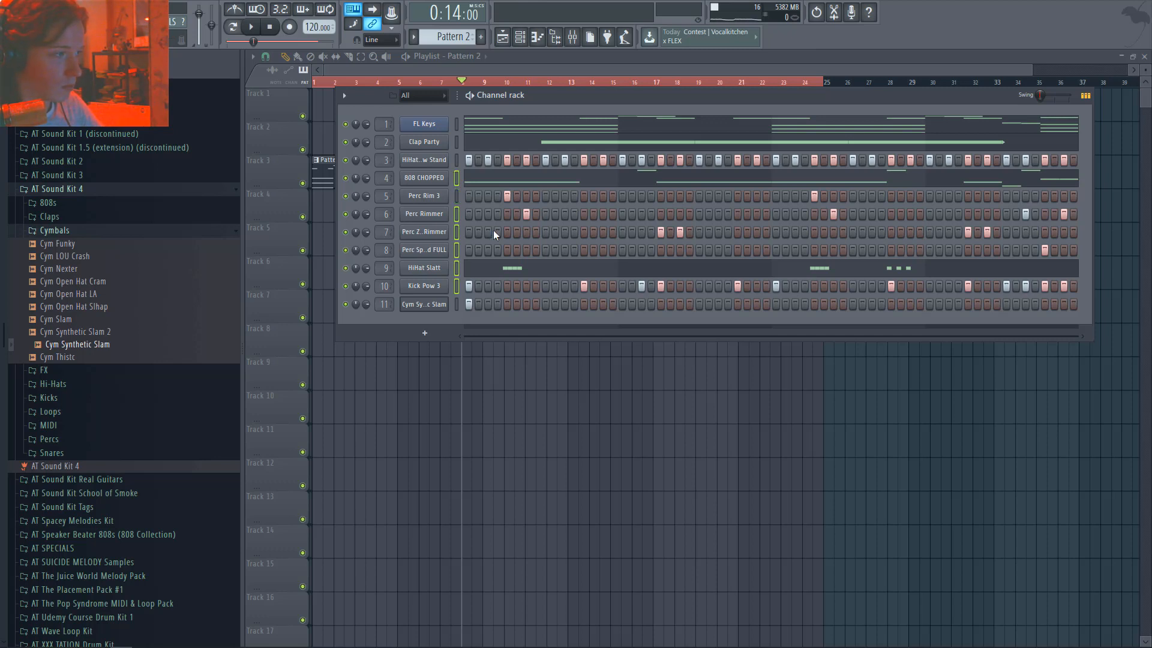
{"action": "key", "text": "ctrl+x"}
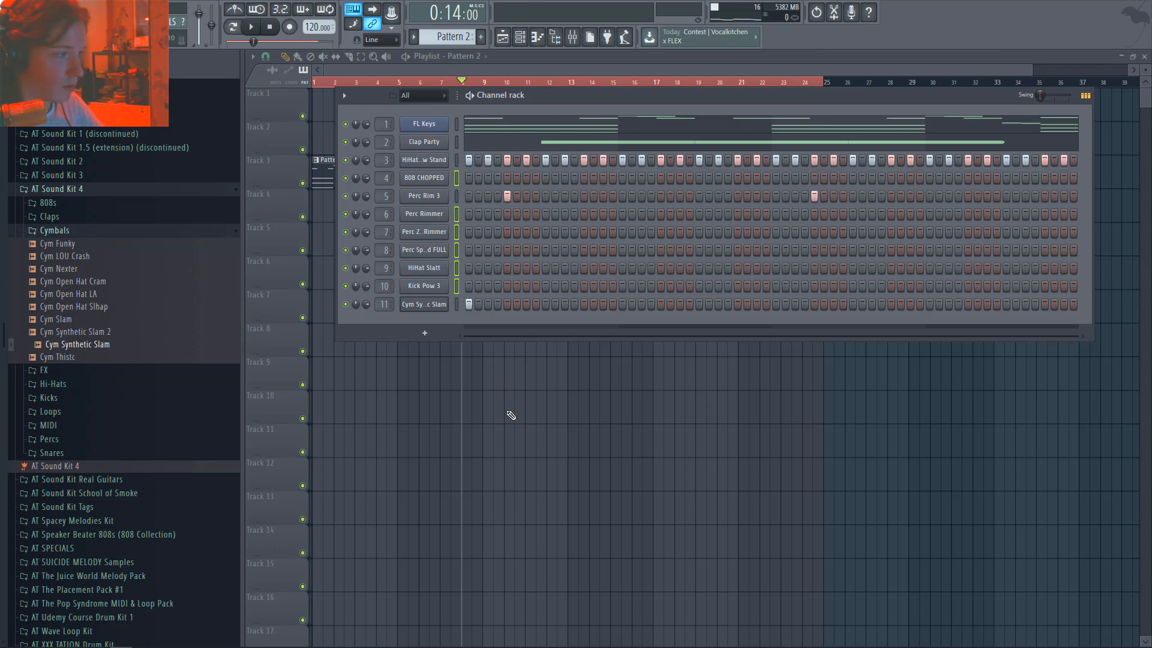
{"action": "key", "text": "F6"}
- Place a copy of the stripped-down clip on Track 4 at bar 29, play the section and make the copy a unique pattern
{"action": "left_click", "coordinate": [794, 83]}
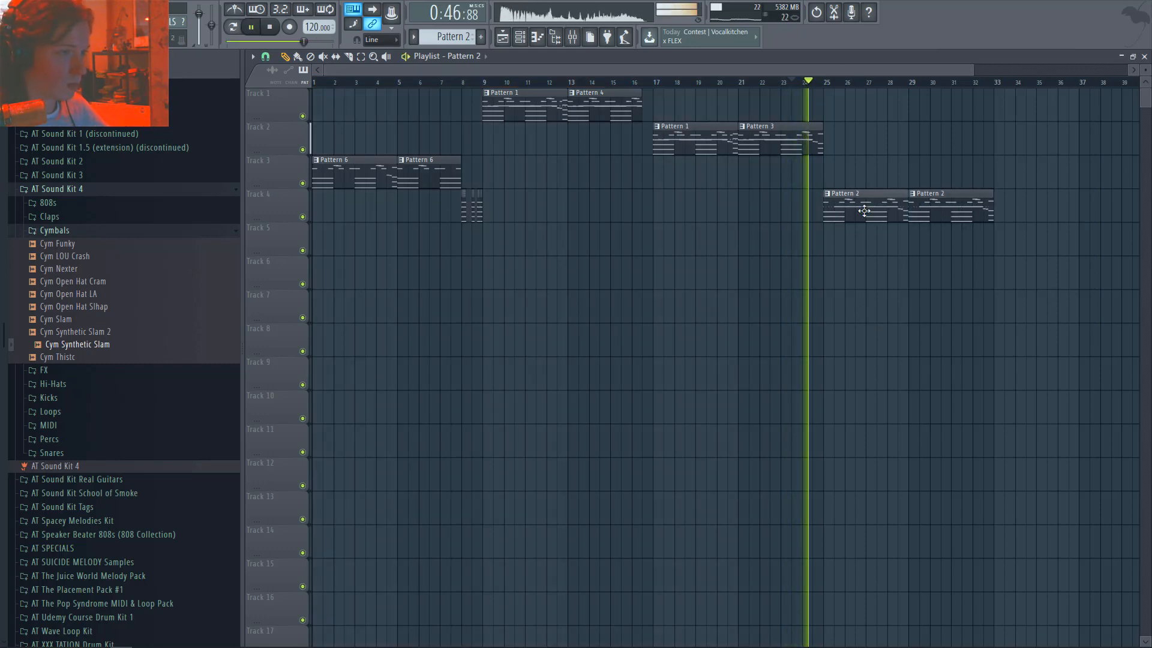
{"action": "key", "text": "F6"}
{"action": "key", "text": "F6"}
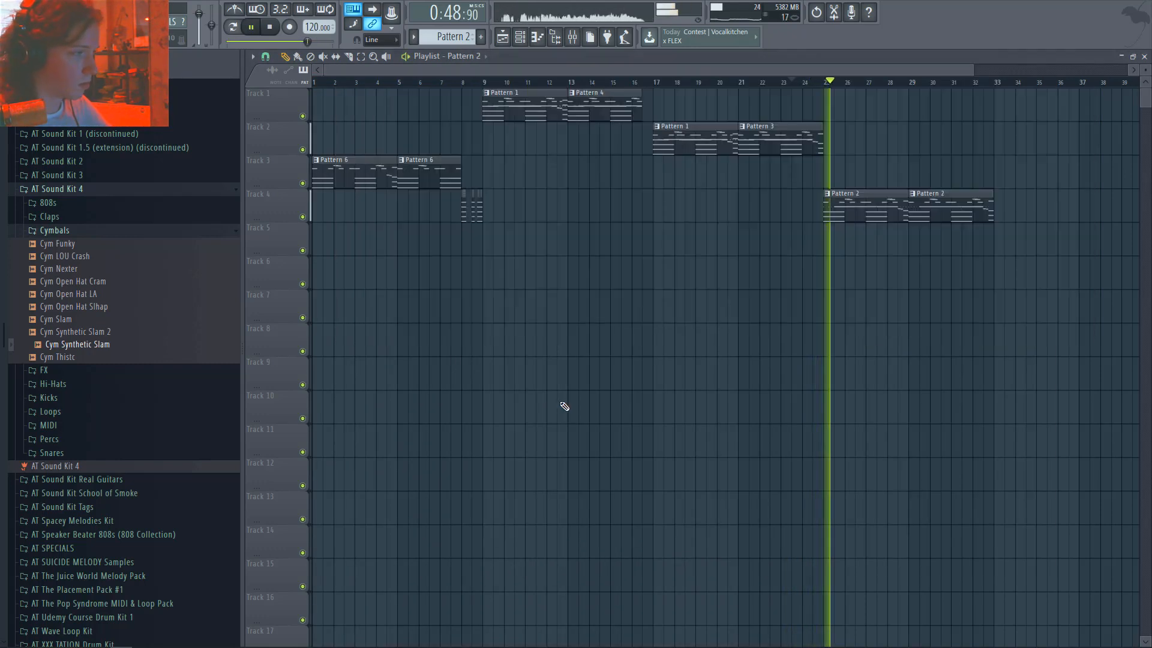
{"action": "right_click", "coordinate": [915, 204]}
{"action": "left_click", "coordinate": [962, 276]}
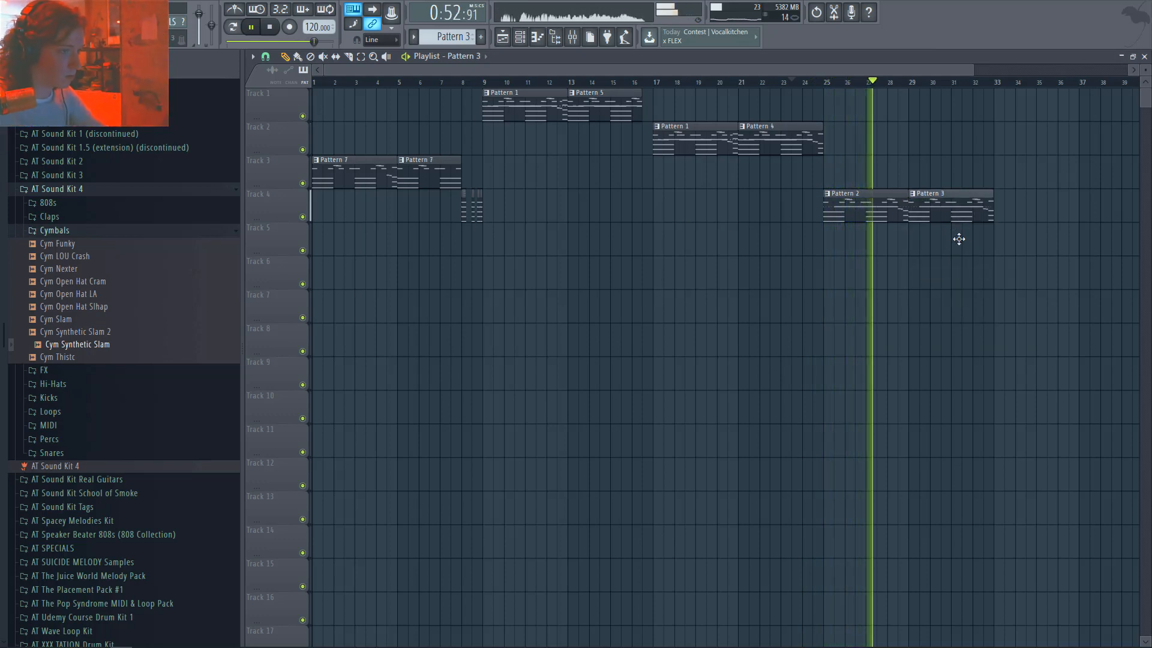
- Move the bar 29 clip down to Track 5 and copy the 808 CHOPPED notes from Pattern 4
{"action": "left_click_drag", "start_coordinate": [958, 215], "coordinate": [960, 249]}
{"action": "double_click", "coordinate": [783, 146]}
{"action": "key", "text": "F7"}
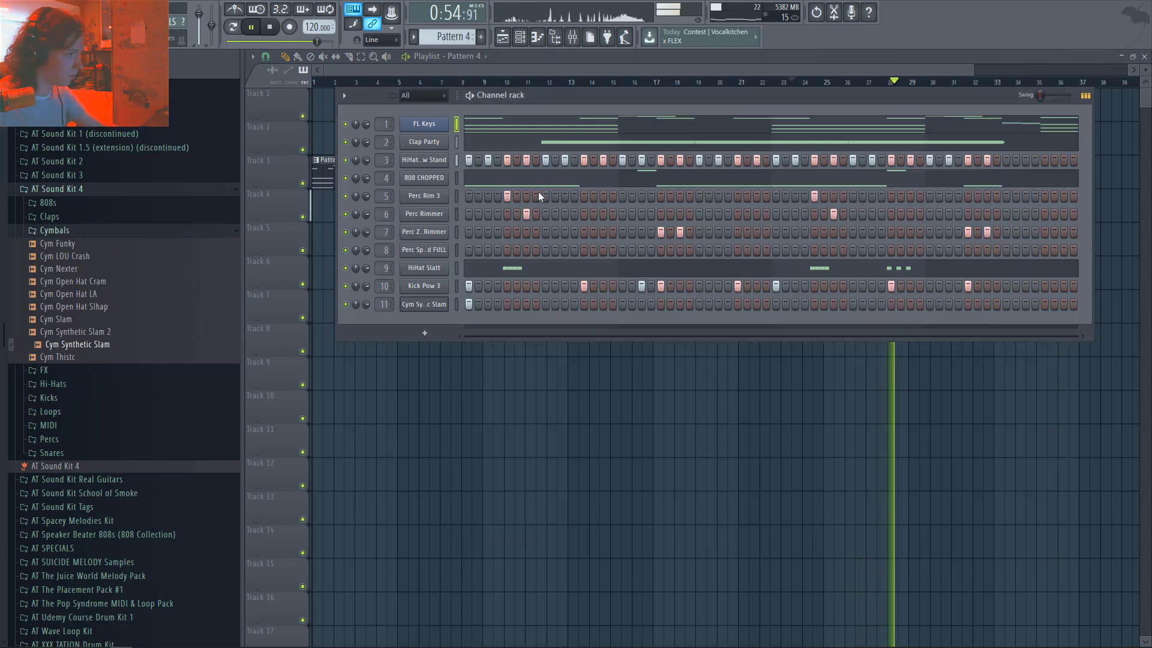
{"action": "left_click", "coordinate": [450, 181]}
{"action": "left_click", "coordinate": [521, 110]}
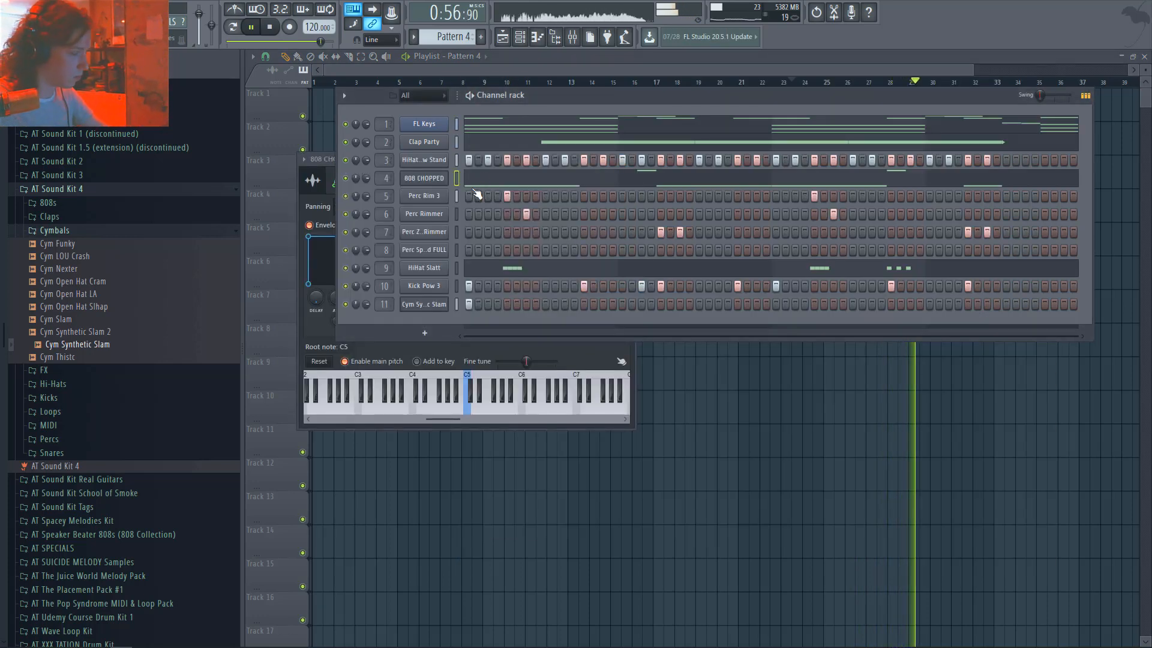
- Paste the copied 808 CHOPPED notes into the bar 29 clip's Pattern 3 and start playback
{"action": "right_click", "coordinate": [982, 383]}
{"action": "key", "text": "space"}
{"action": "double_click", "coordinate": [958, 241]}
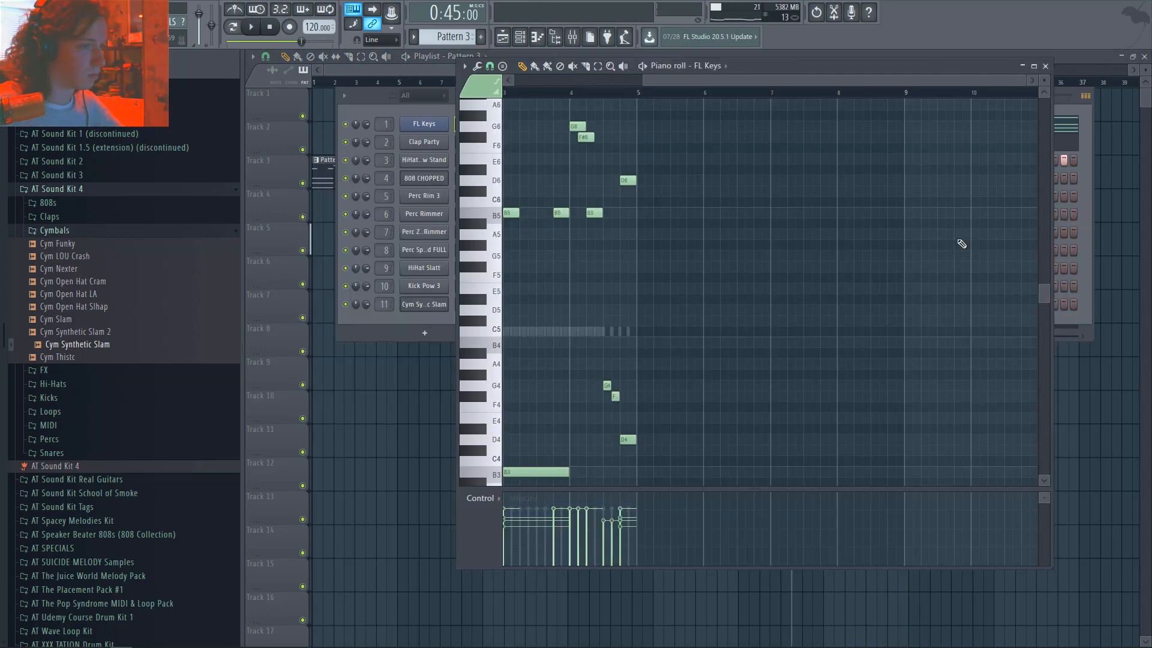
{"action": "key", "text": "F7"}
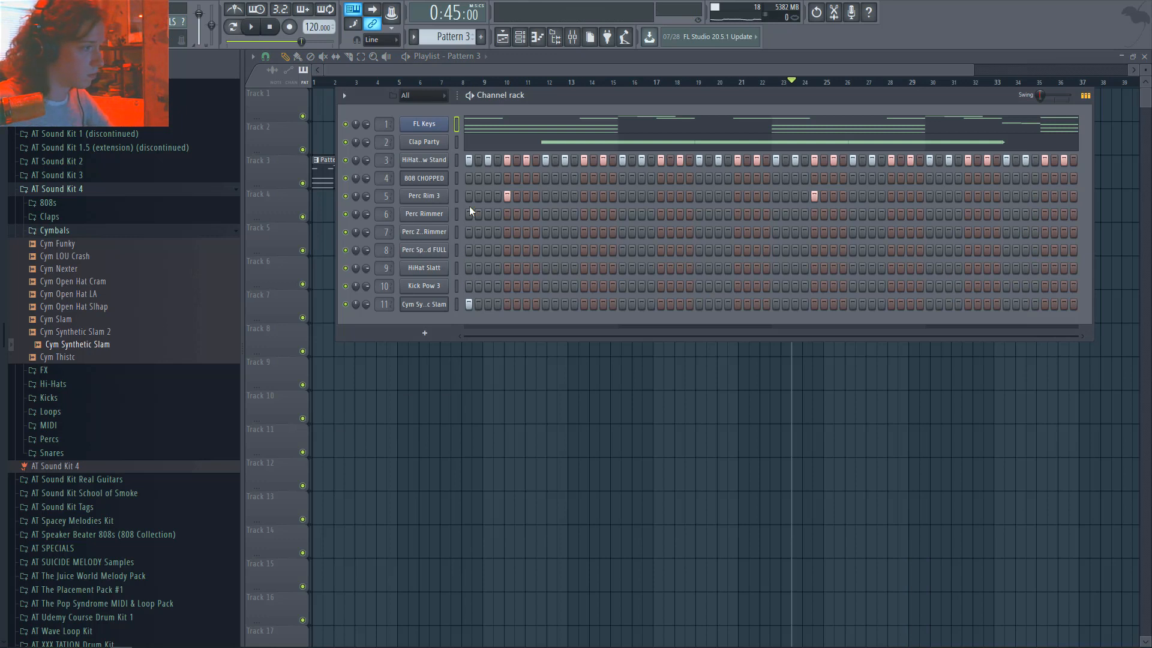
{"action": "left_click", "coordinate": [458, 179]}
{"action": "key", "text": "ctrl+v"}
{"action": "right_click", "coordinate": [646, 496]}
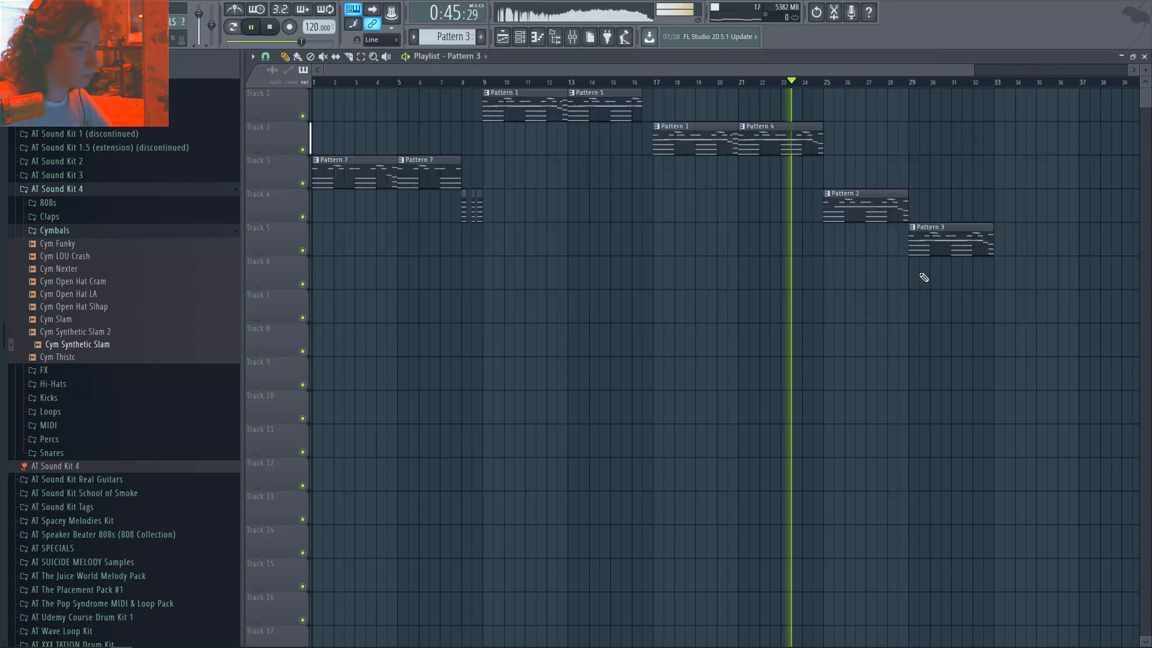
- Move the Track 5 clip to bar 33 and fill bar 29 on Track 4 with a unique copy of the bar 25 clip
{"action": "left_click_drag", "start_coordinate": [957, 229], "coordinate": [1042, 227]}
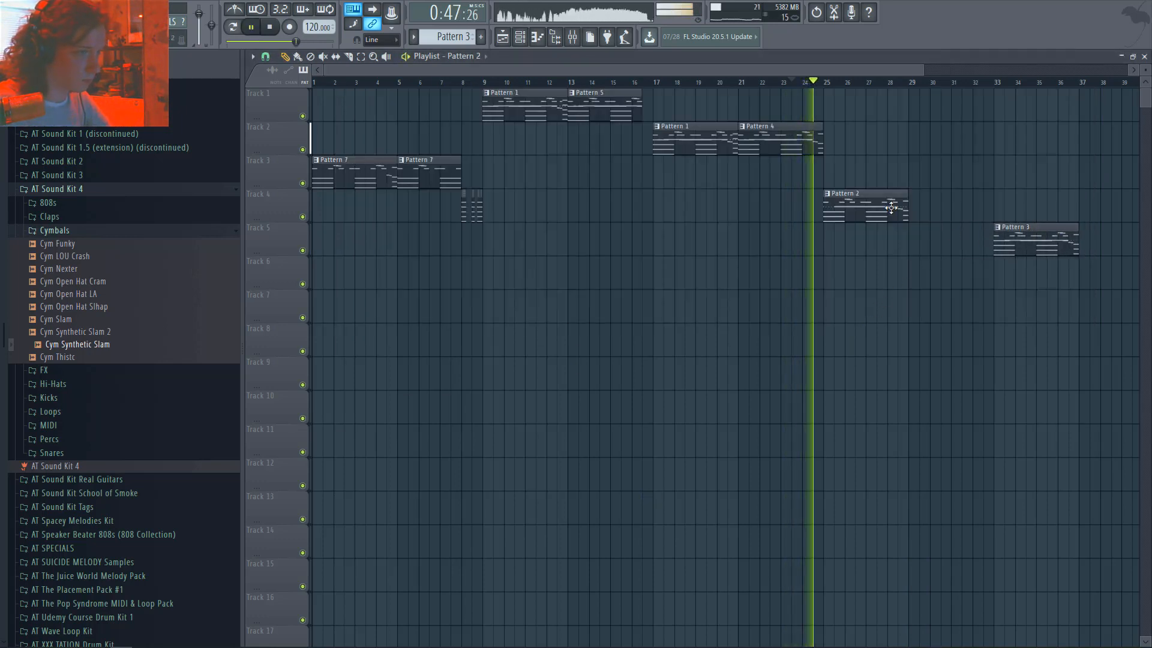
{"action": "left_click_drag", "start_coordinate": [892, 208], "coordinate": [971, 197]}
{"action": "scroll", "coordinate": [977, 165], "scroll_direction": "down", "scroll_amount": 1}
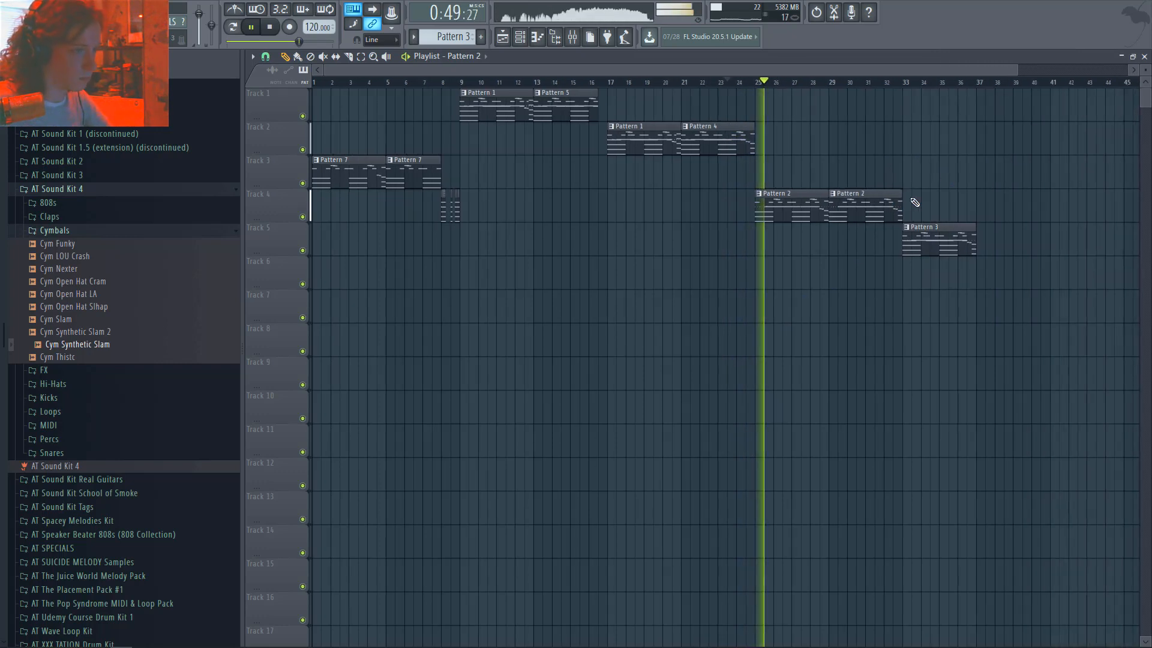
{"action": "left_click", "coordinate": [831, 193]}
{"action": "left_click", "coordinate": [860, 272]}
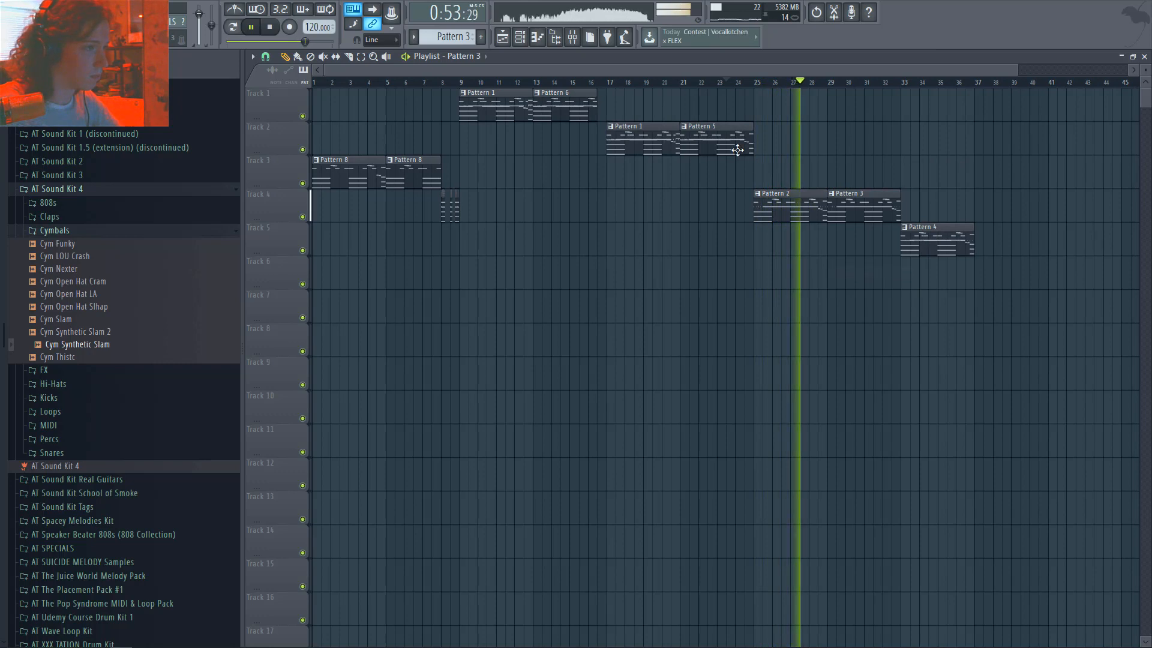
- Copy the HiHat Slatt notes from Pattern 5 into Pattern 3
{"action": "double_click", "coordinate": [729, 143]}
{"action": "key", "text": "Escape"}
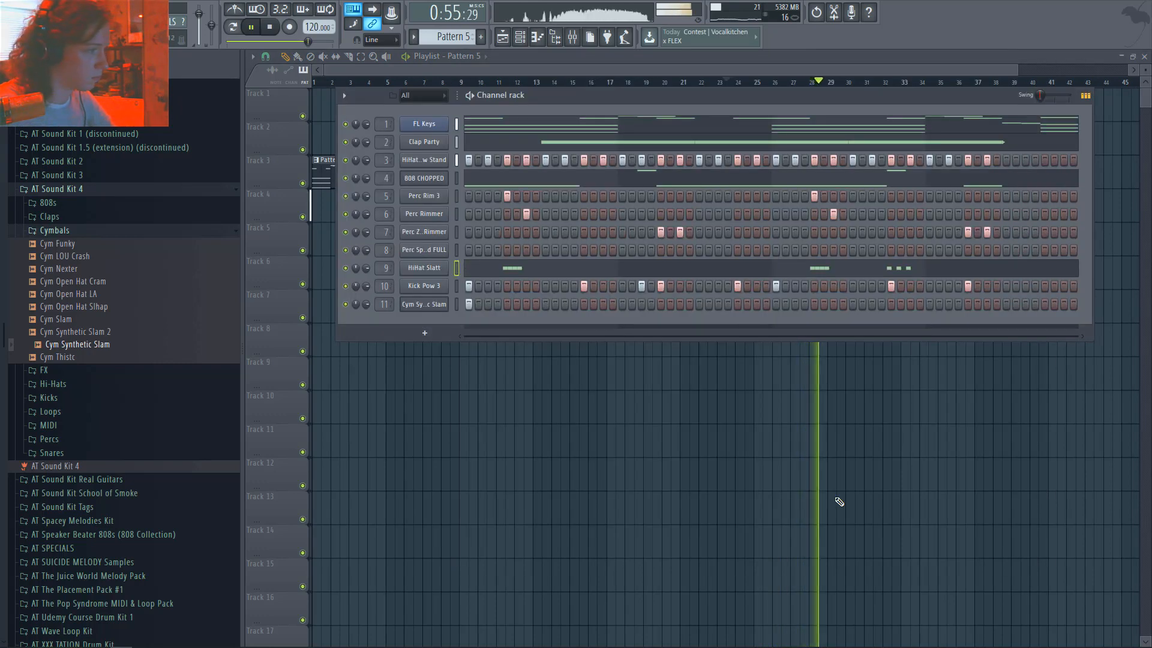
{"action": "key", "text": "Escape"}
{"action": "double_click", "coordinate": [798, 196]}
{"action": "key", "text": "Escape"}
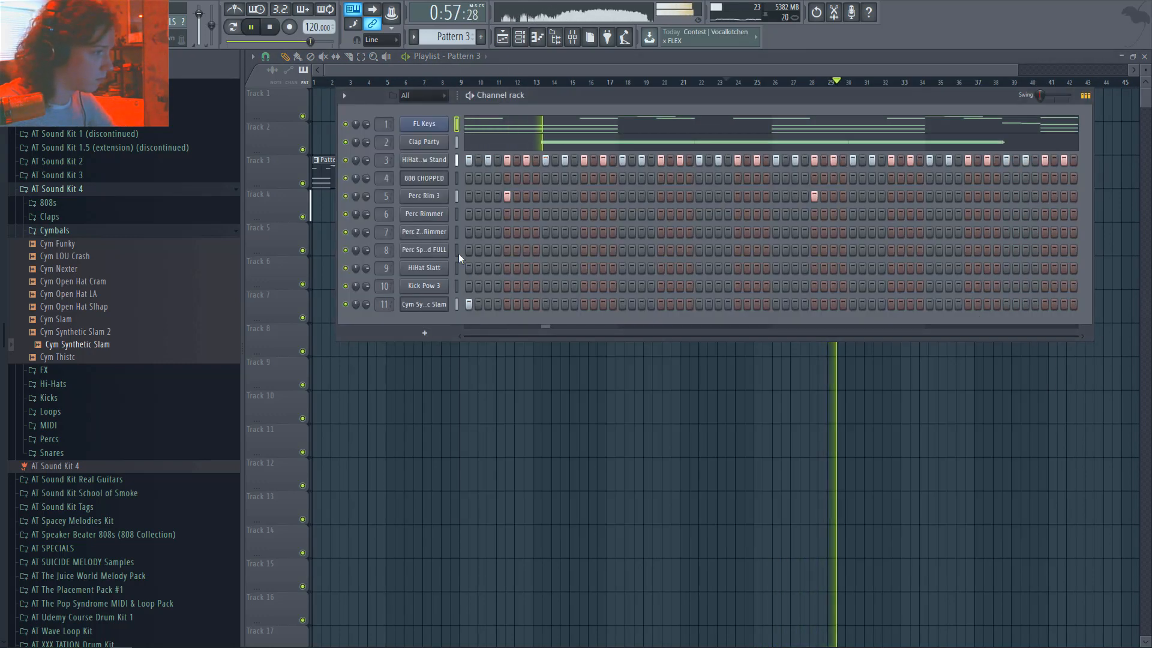
- Paste the HiHat Slatt notes into Pattern 4, the Track 5 clip at bar 33
{"action": "key", "text": "Escape"}
{"action": "double_click", "coordinate": [937, 239]}
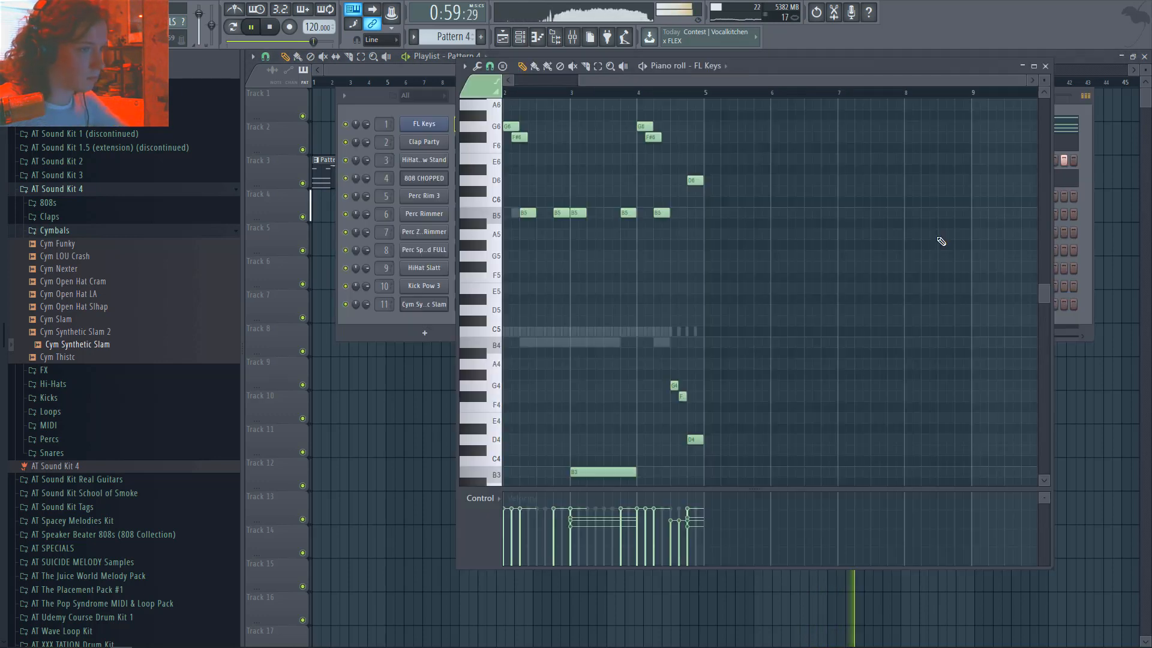
{"action": "key", "text": "Escape"}
{"action": "key", "text": "Escape"}
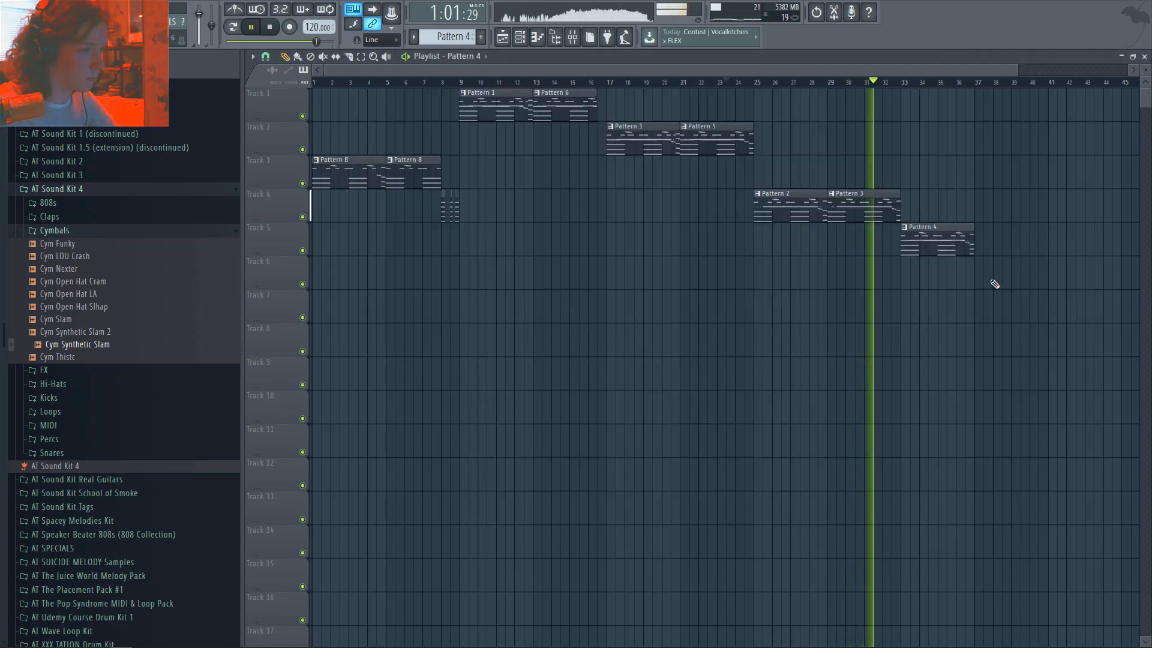
- Repeat the Pattern 4 clip at bar 37 on Track 5, and place a unique variation at bars 41 and 45 on Track 6
{"action": "scroll", "coordinate": [960, 301], "scroll_direction": "down", "scroll_amount": 2, "text": "ctrl"}
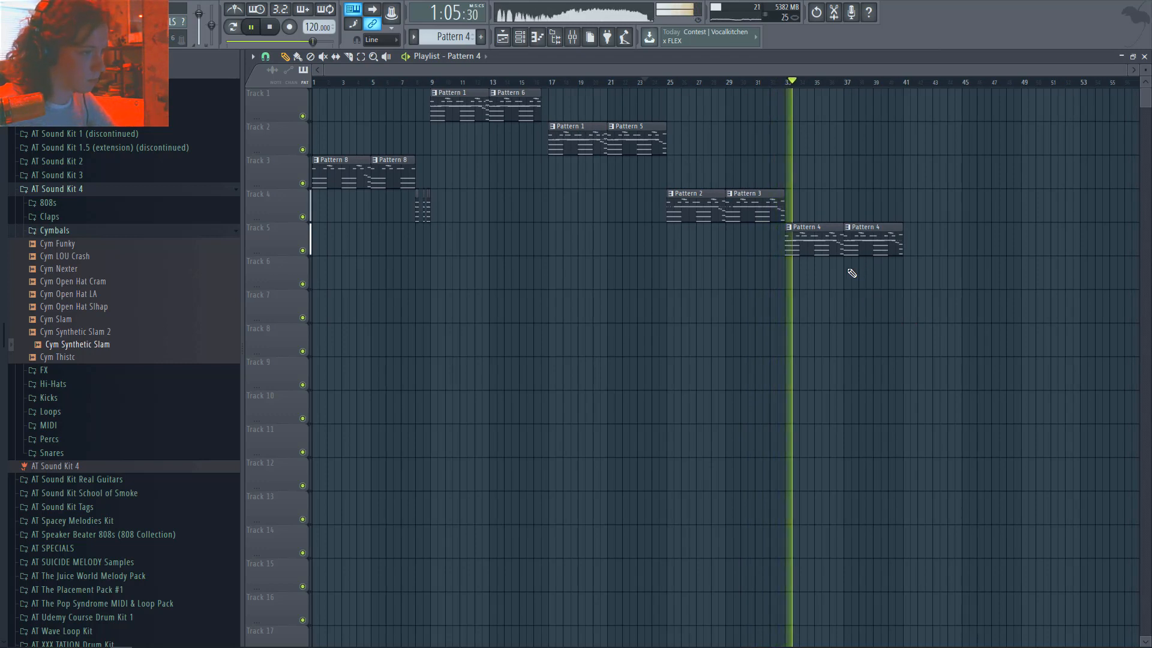
{"action": "left_click_drag", "start_coordinate": [941, 306], "coordinate": [945, 309]}
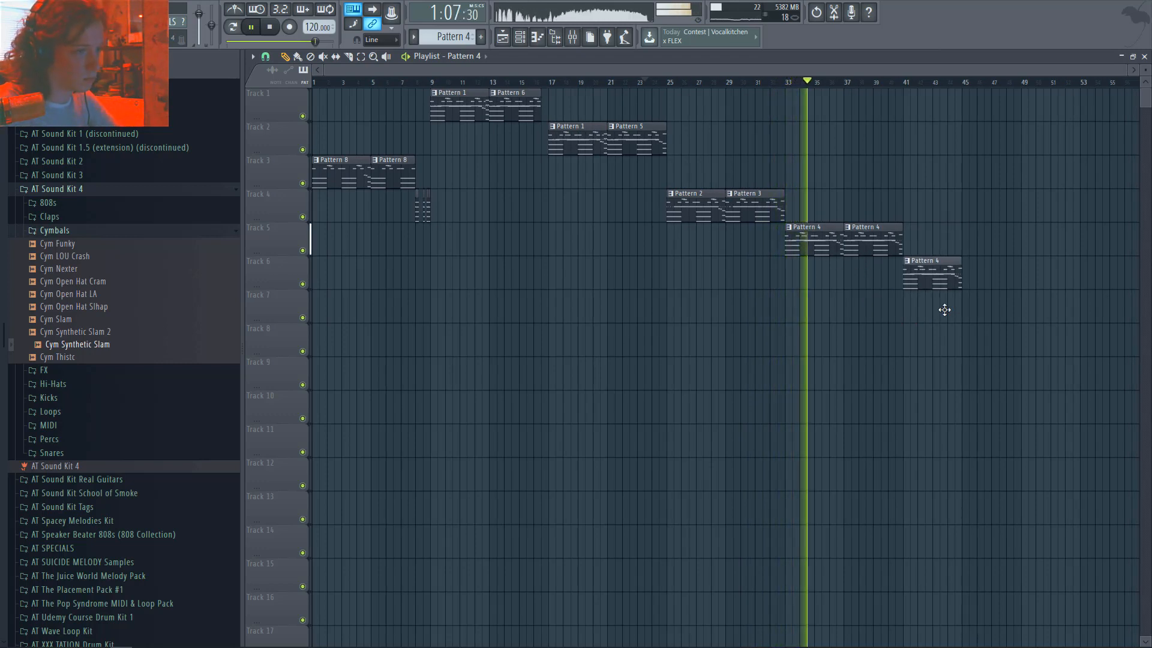
{"action": "left_click", "coordinate": [907, 261]}
{"action": "left_click", "coordinate": [932, 340]}
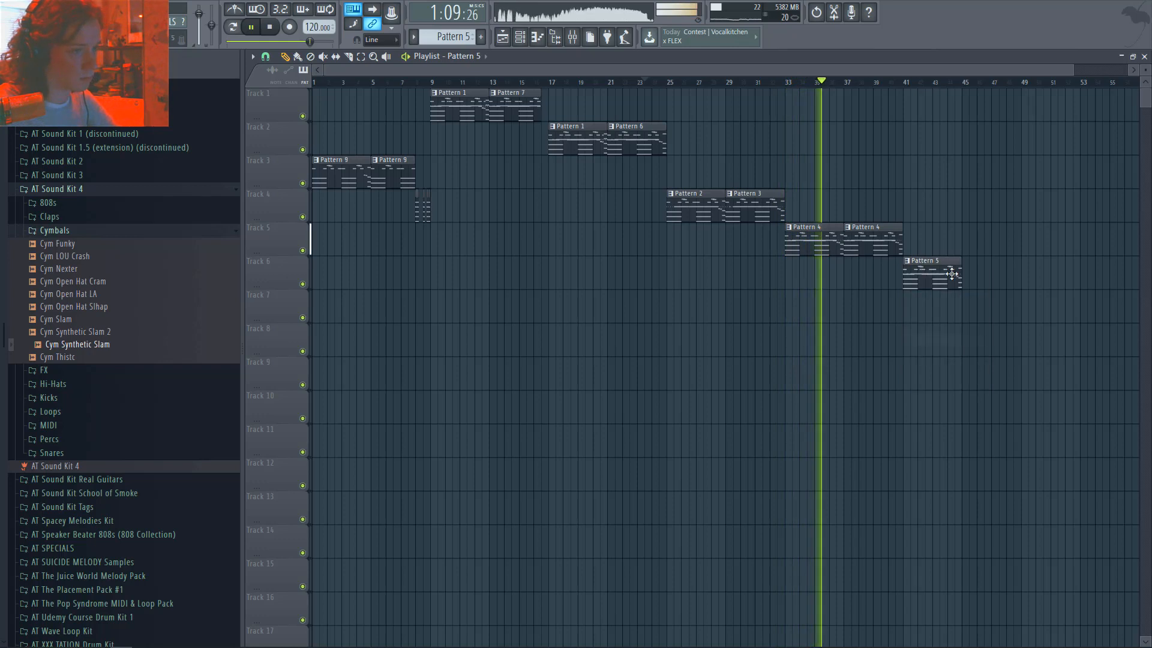
{"action": "key", "text": "ctrl+b"}
- Copy the Kick Pow 3 steps from Pattern 1 into Pattern 5, the Track 6 clips' pattern
{"action": "double_click", "coordinate": [580, 125]}
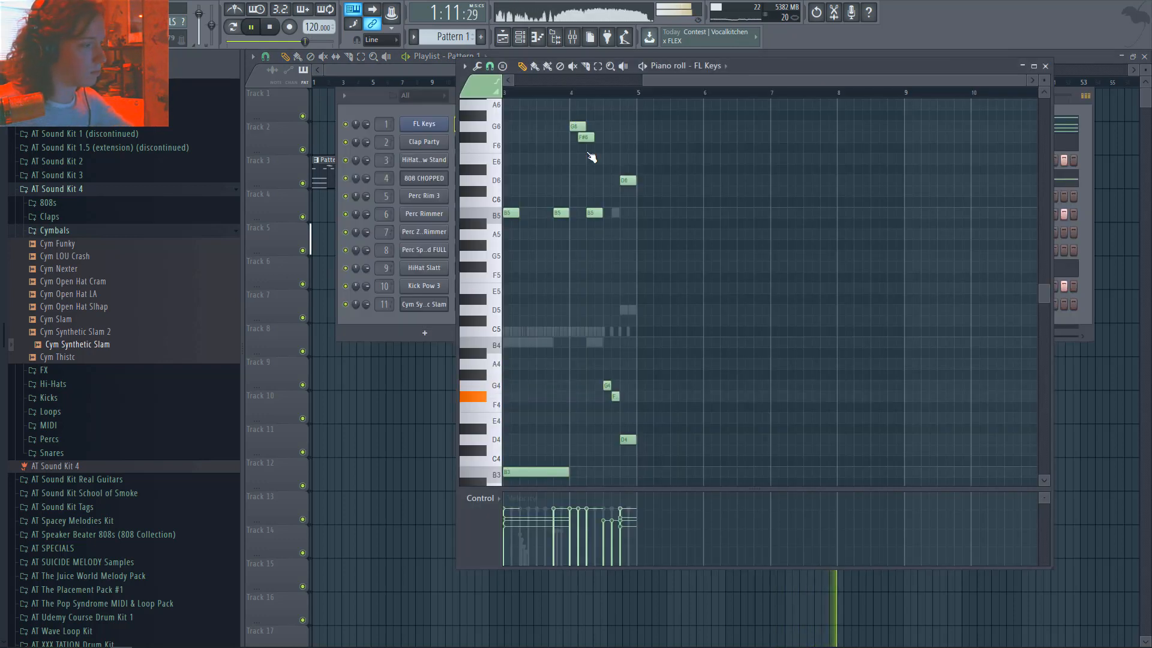
{"action": "key", "text": "Escape"}
{"action": "left_click", "coordinate": [457, 287]}
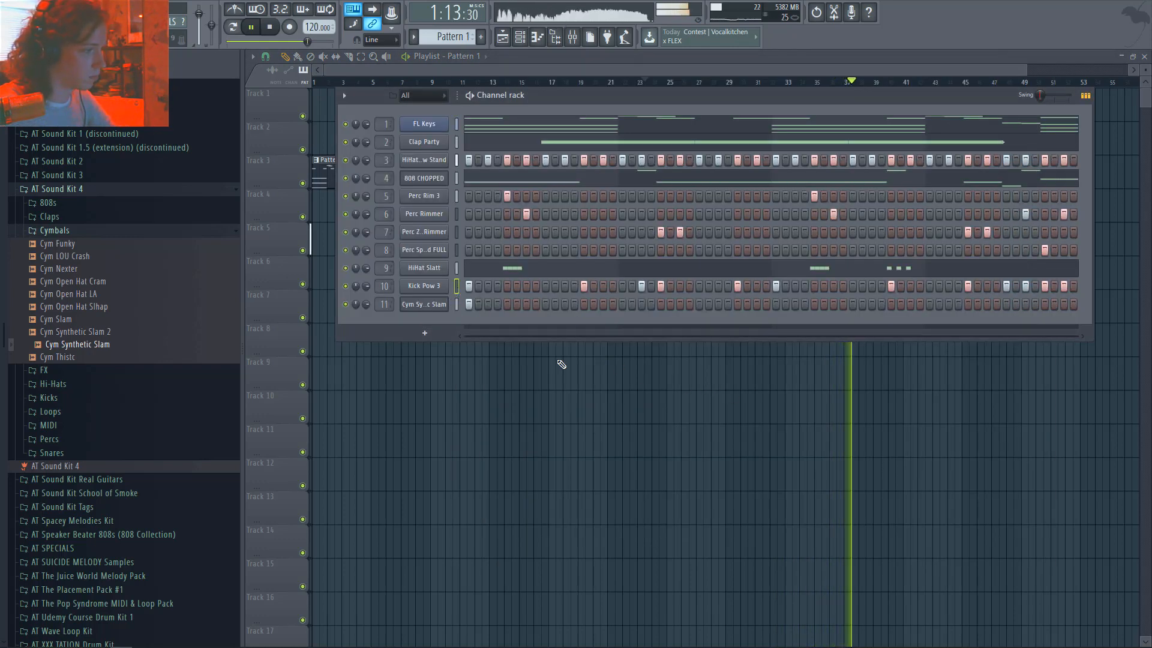
{"action": "key", "text": "Escape"}
{"action": "double_click", "coordinate": [939, 260]}
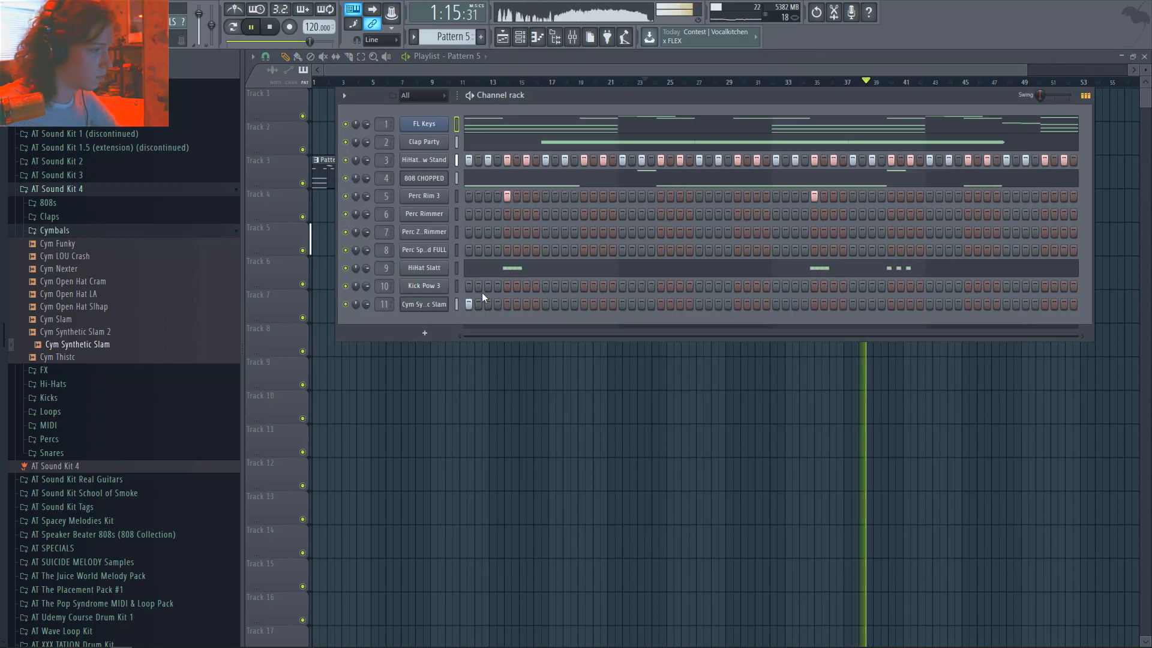
{"action": "key", "text": "Escape"}
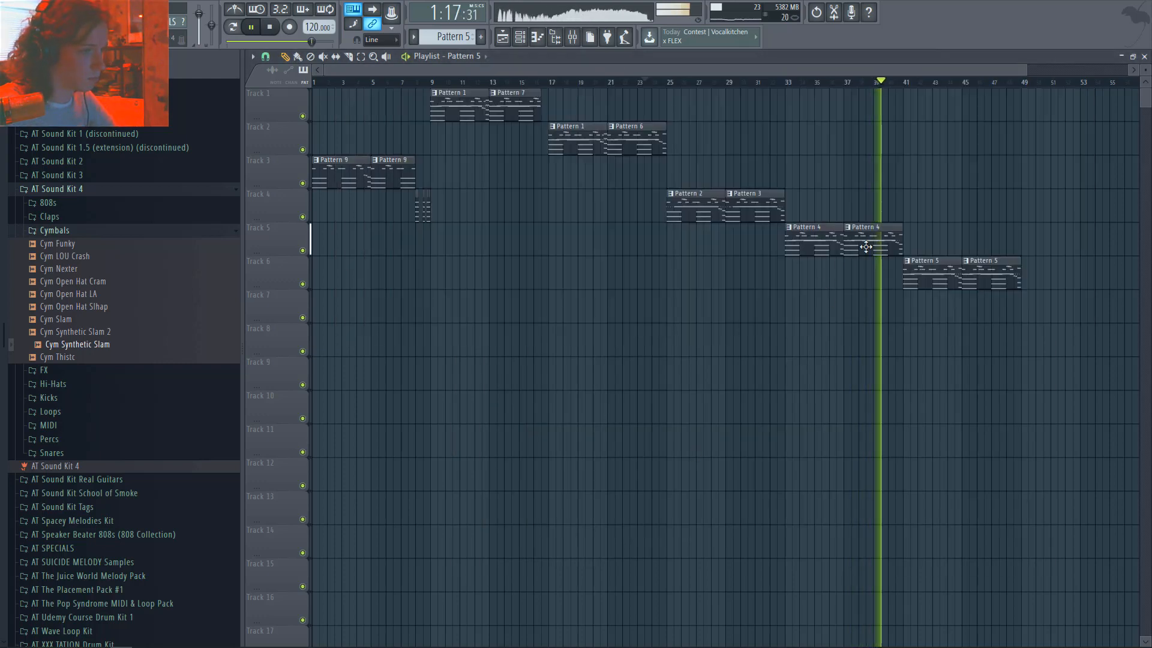
- Remove the opening Cym Synthetic Slam hit from Pattern 3, the Track 4 clip at bar 29
{"action": "double_click", "coordinate": [754, 203]}
{"action": "key", "text": "Escape"}
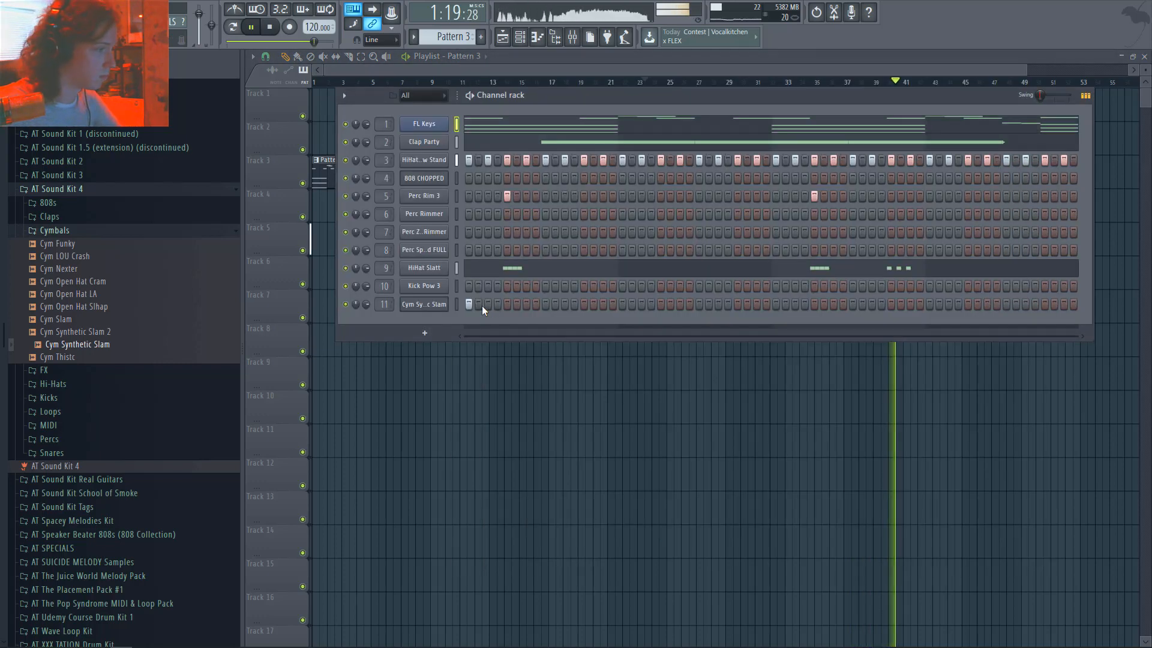
{"action": "key", "text": "Escape"}
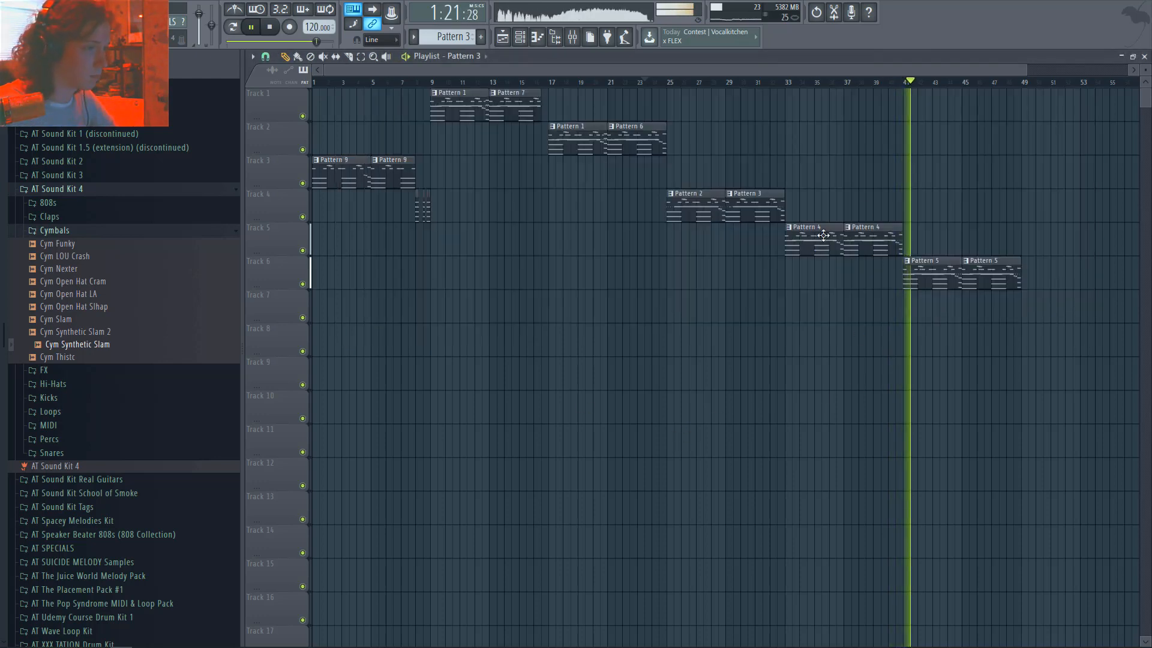
- Make the bar 37 clip on Track 5 a unique pattern and remove its opening Cym Synthetic Slam hit
{"action": "left_click", "coordinate": [848, 228]}
{"action": "left_click", "coordinate": [871, 301]}
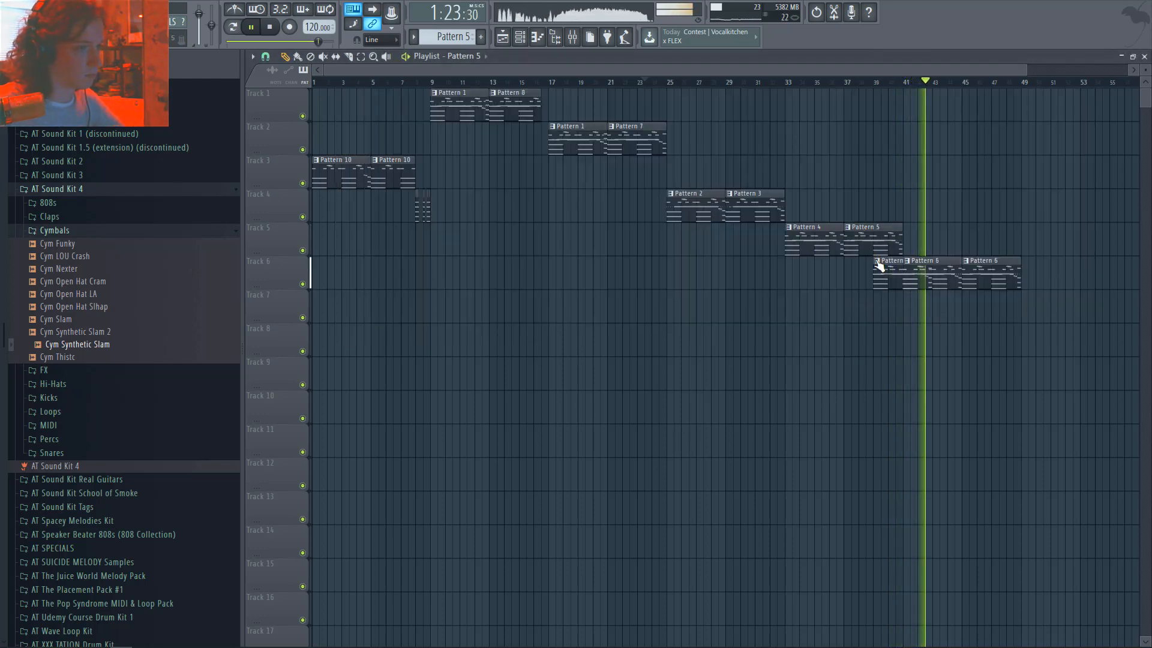
{"action": "double_click", "coordinate": [868, 235]}
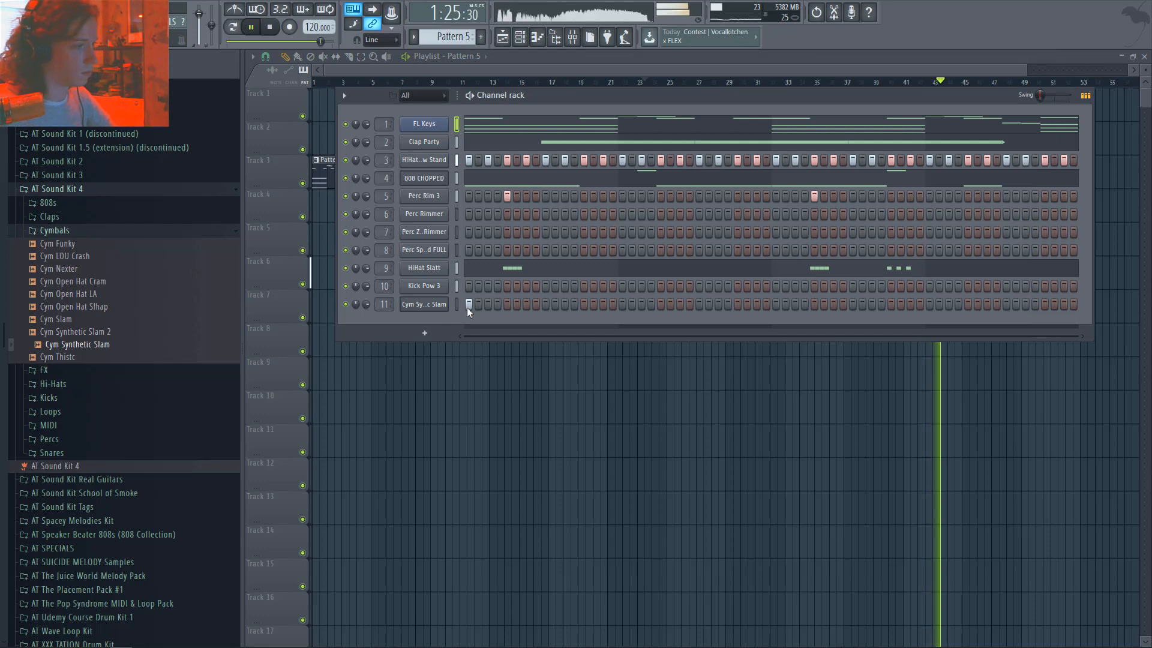
{"action": "key", "text": "Escape"}
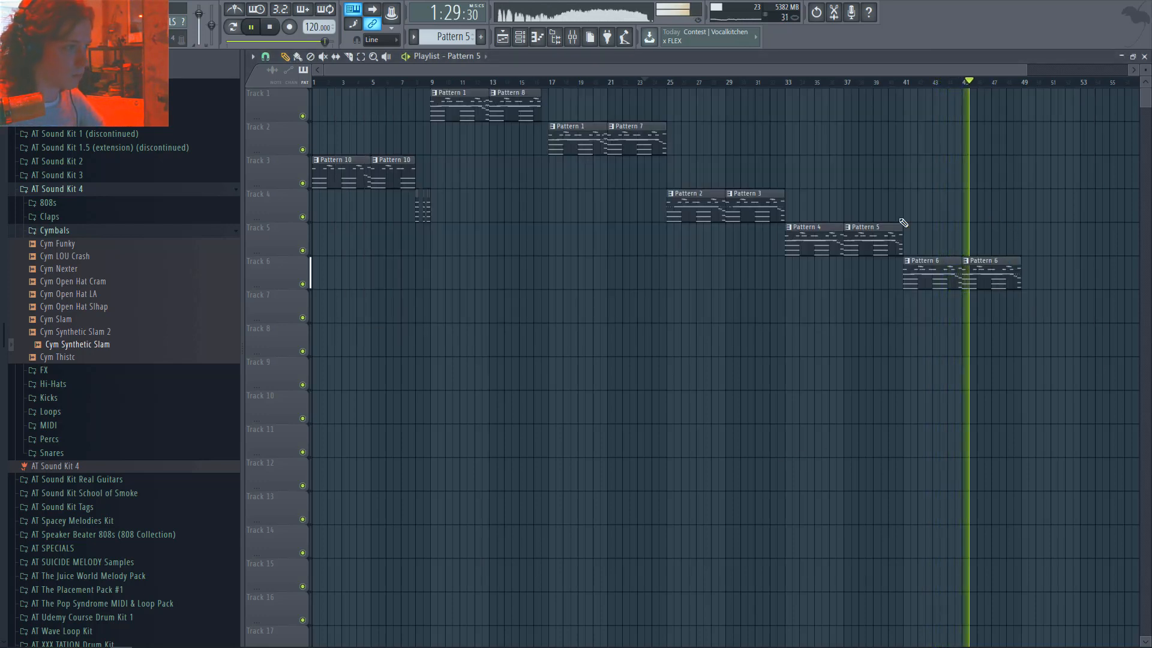
- Make the bar 45 clip a unique pattern on Track 7, then open it in the channel rack and stop playback
{"action": "left_click", "coordinate": [968, 262]}
{"action": "left_click", "coordinate": [984, 340]}
{"action": "left_click_drag", "start_coordinate": [981, 282], "coordinate": [980, 315]}
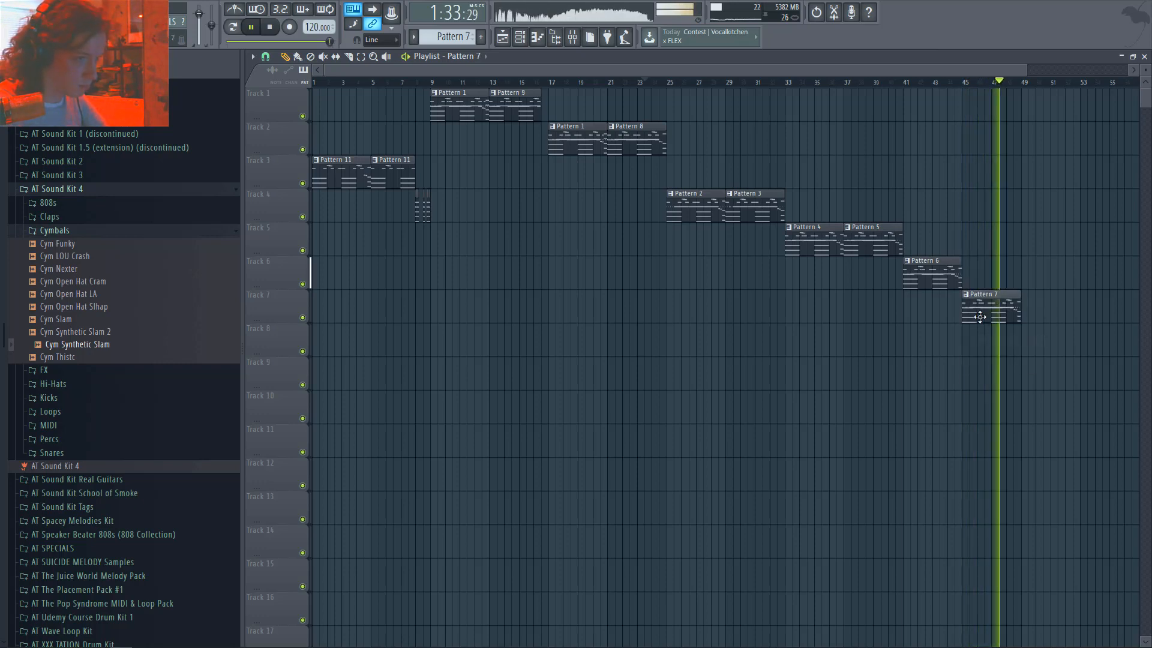
{"action": "double_click", "coordinate": [987, 307]}
{"action": "key", "text": "space"}
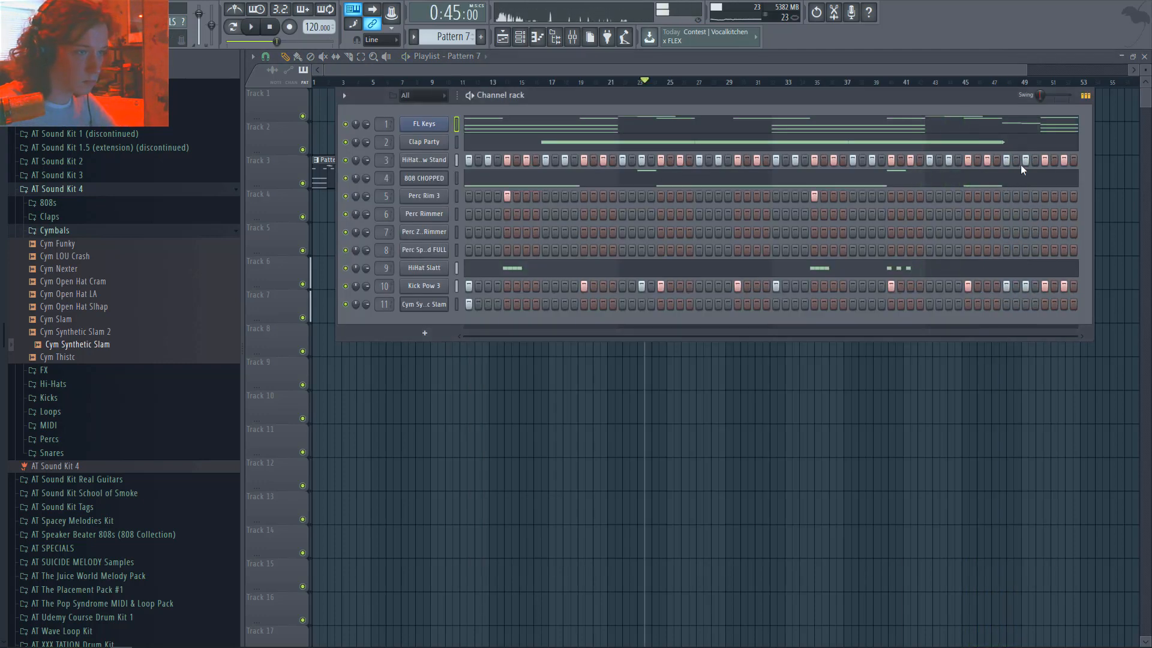
{"action": "left_click", "coordinate": [972, 159]}
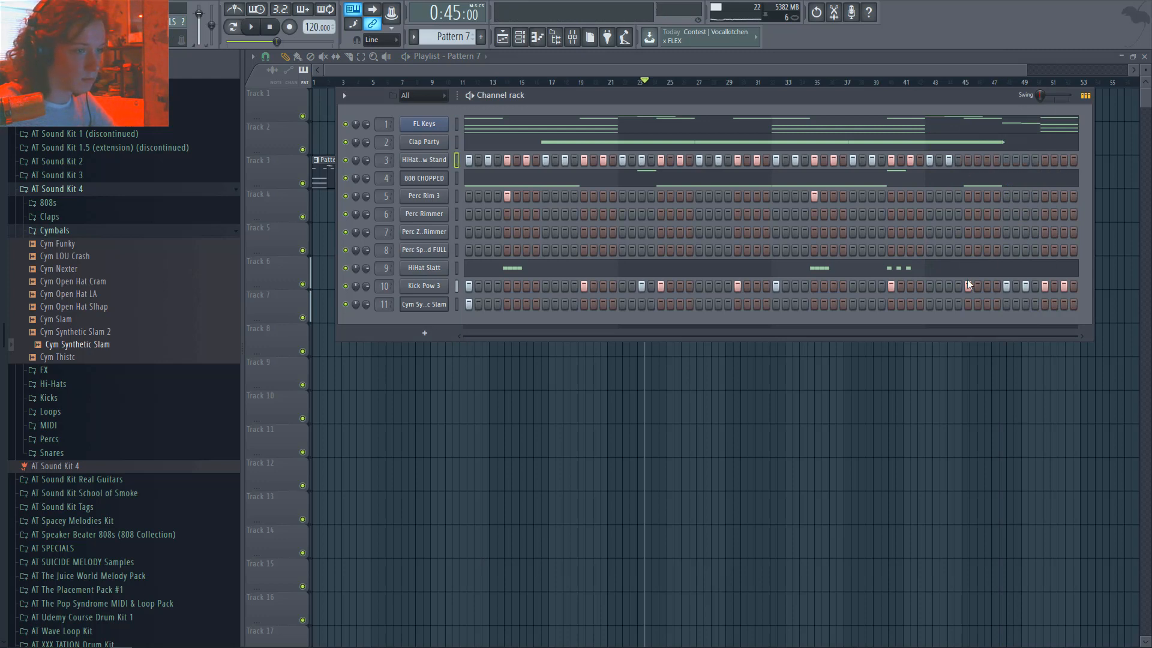
{"action": "left_click_drag", "start_coordinate": [968, 284], "coordinate": [1103, 287]}
{"action": "key", "text": "ctrl+z"}
{"action": "key", "text": "ctrl+z"}
{"action": "key", "text": "ctrl+z"}
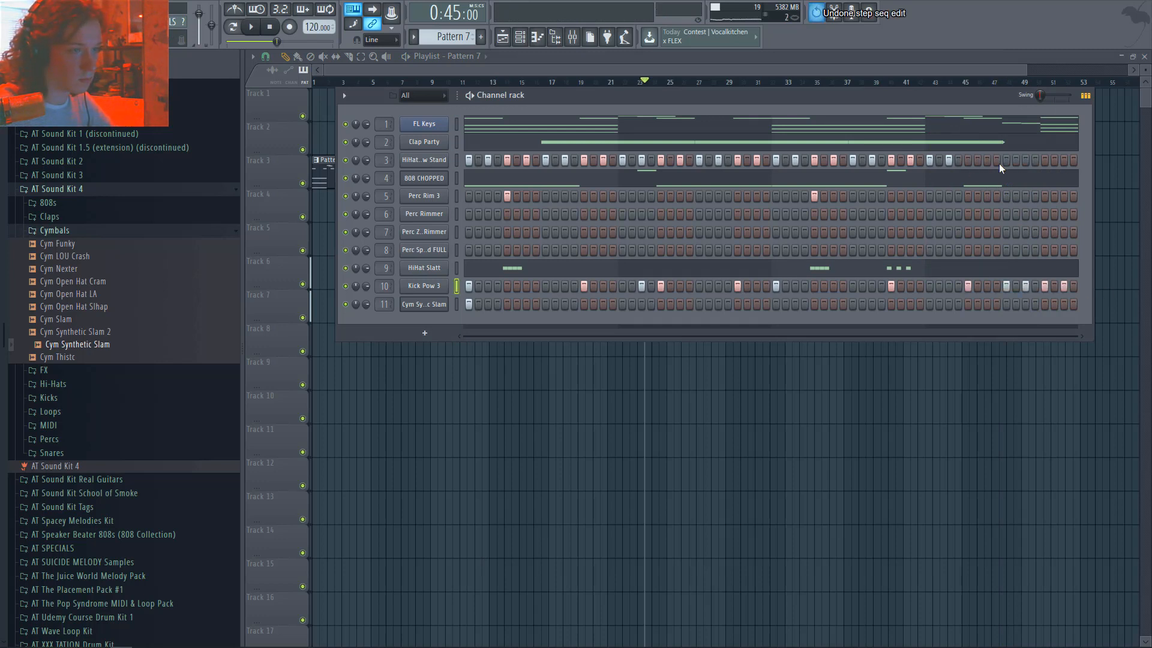
- Clear the HiHat ..w Stand and Kick Pow 3 steps in the last half bar of Pattern 7, then play the playlist
{"action": "left_click_drag", "start_coordinate": [1003, 164], "coordinate": [1117, 170]}
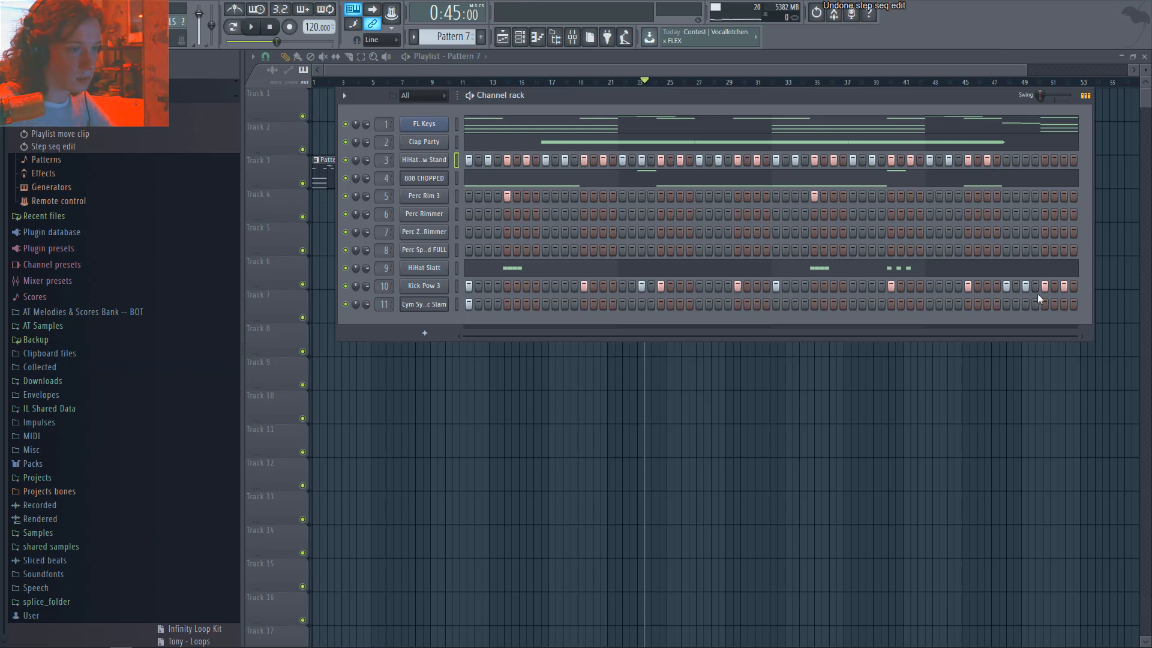
{"action": "left_click", "coordinate": [1009, 290]}
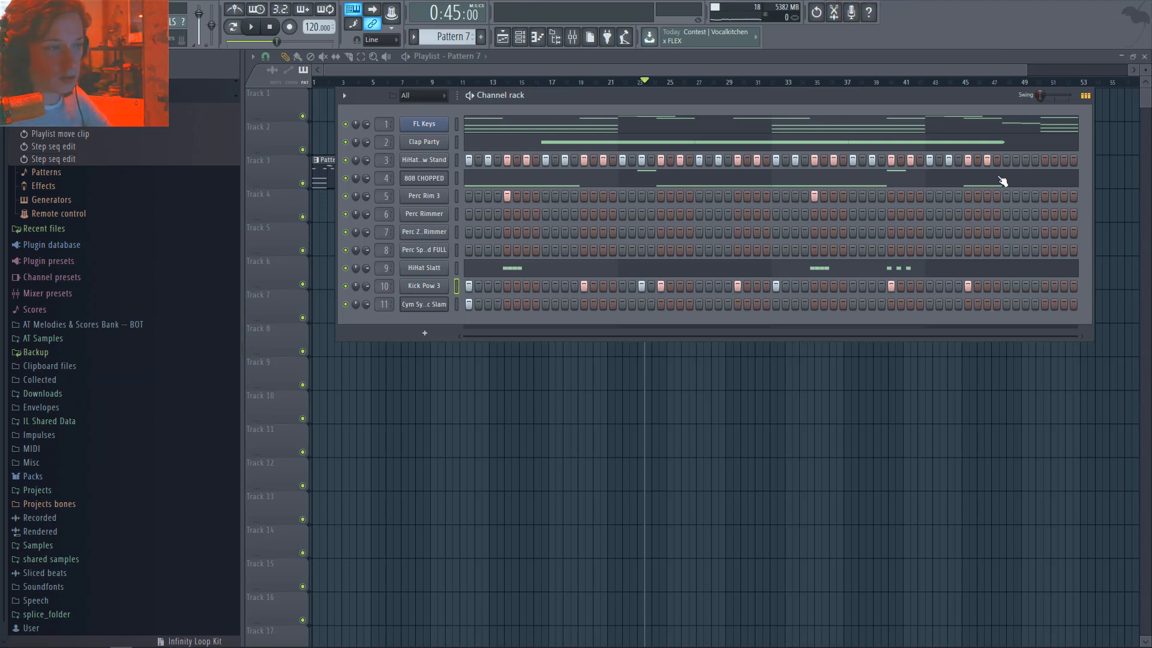
{"action": "key", "text": "F6"}
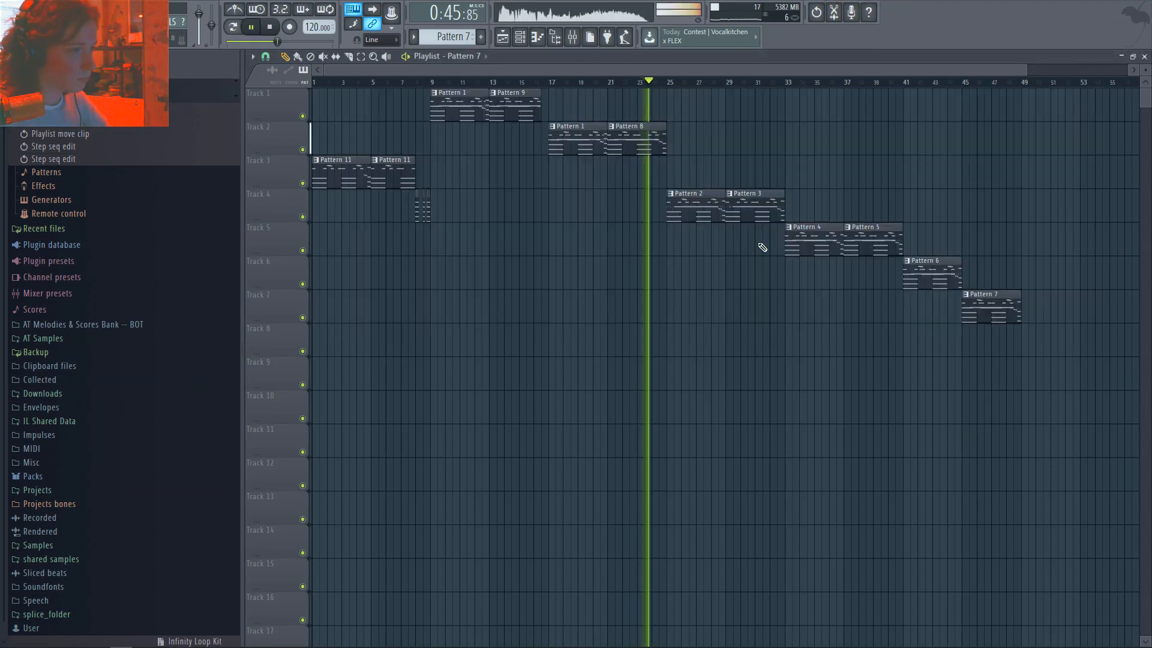
- Replace Pattern 4's 808 CHOPPED notes with those copied from Pattern 1
{"action": "double_click", "coordinate": [592, 128]}
{"action": "key", "text": "F7"}
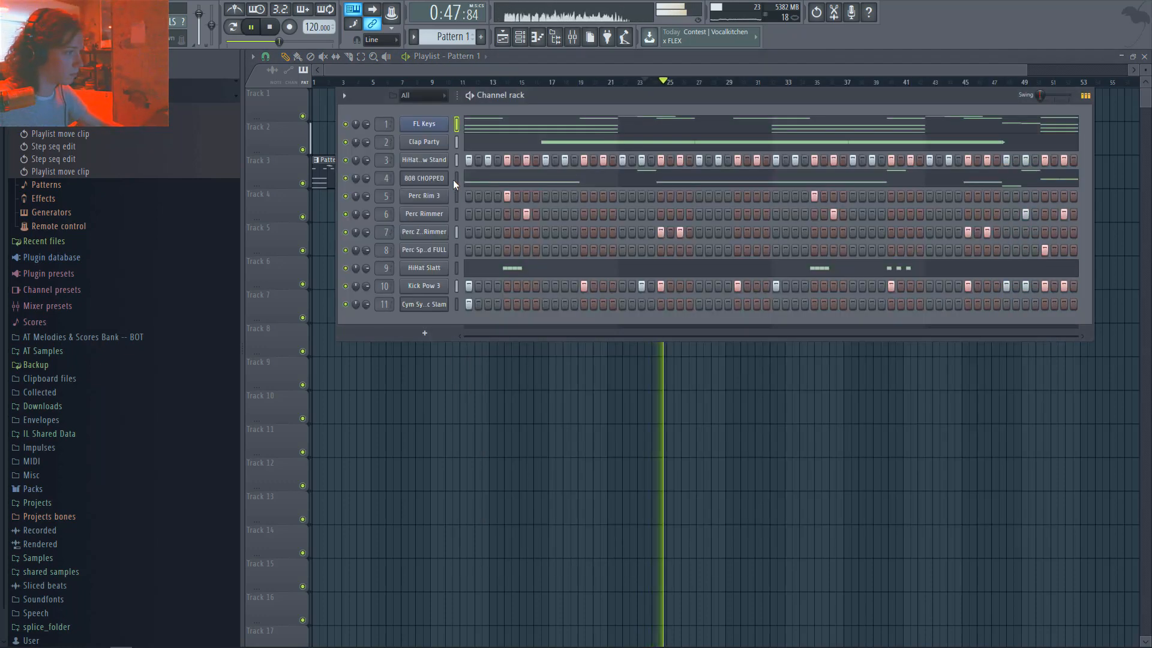
{"action": "key", "text": "F6"}
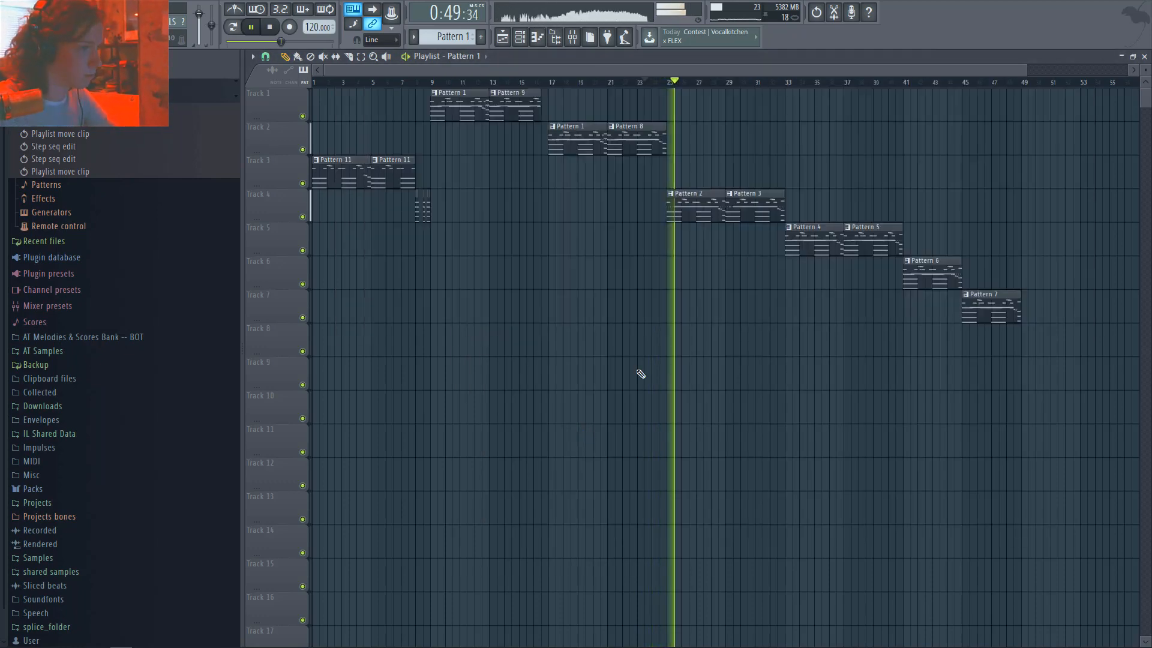
{"action": "double_click", "coordinate": [800, 251]}
{"action": "key", "text": "ctrl+v"}
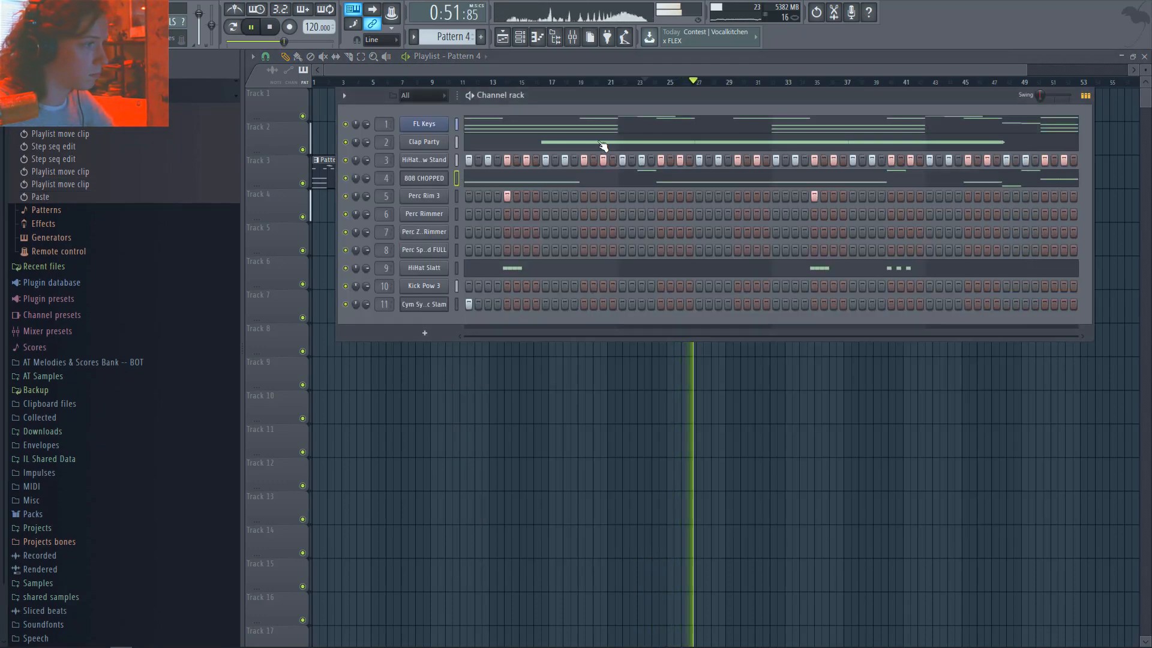
- Replace Pattern 5's 808 CHOPPED notes by pasting in the ones copied from Pattern 1
{"action": "key", "text": "KP_Subtract"}
{"action": "key", "text": "KP_Add"}
{"action": "key", "text": "KP_Add"}
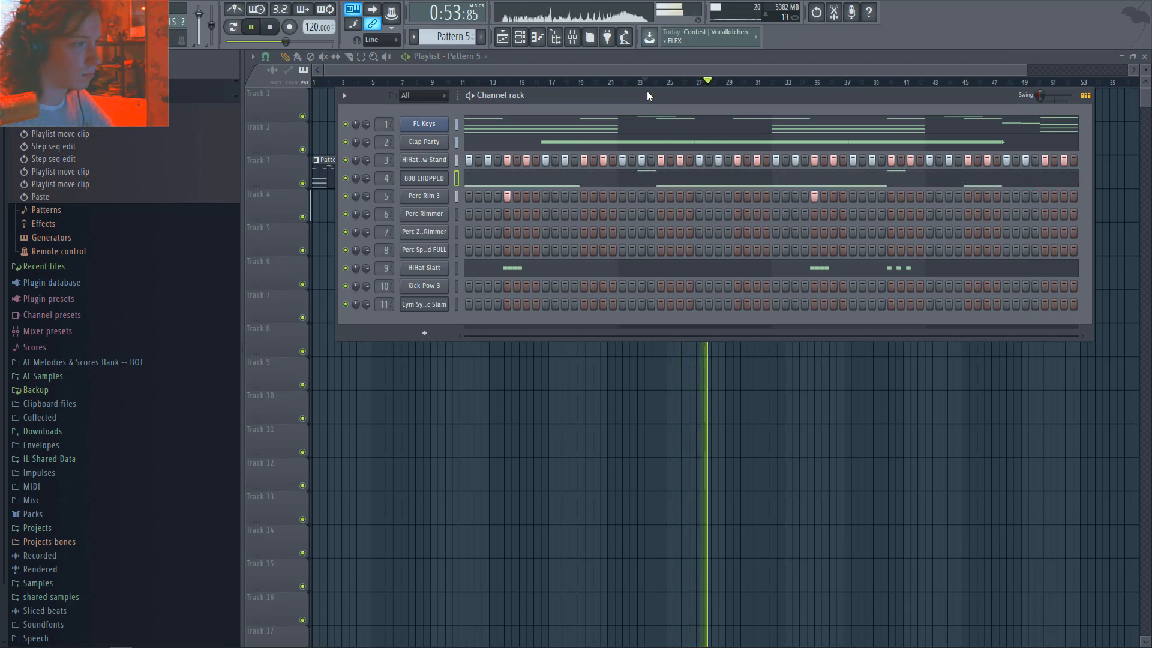
{"action": "key", "text": "F6"}
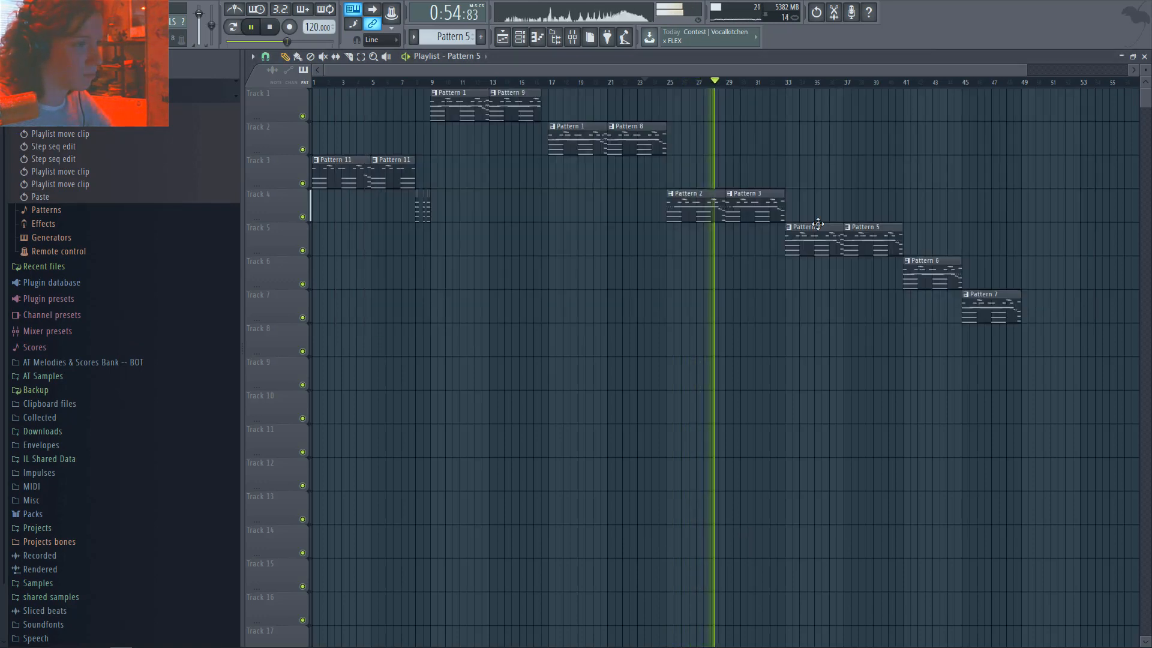
{"action": "double_click", "coordinate": [868, 243]}
{"action": "key", "text": "F7"}
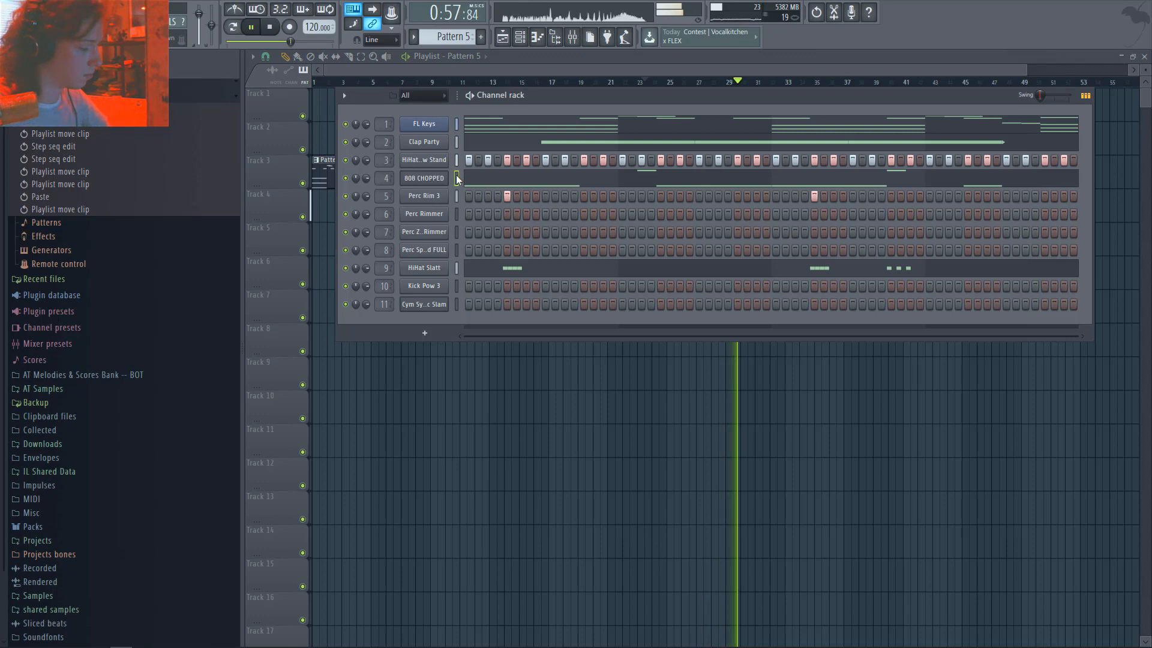
{"action": "key", "text": "ctrl+v"}
- Paste the copied 808 CHOPPED notes into Pattern 6, then check Pattern 7 in the channel rack and return to the playlist
{"action": "key", "text": "F6"}
{"action": "double_click", "coordinate": [921, 272]}
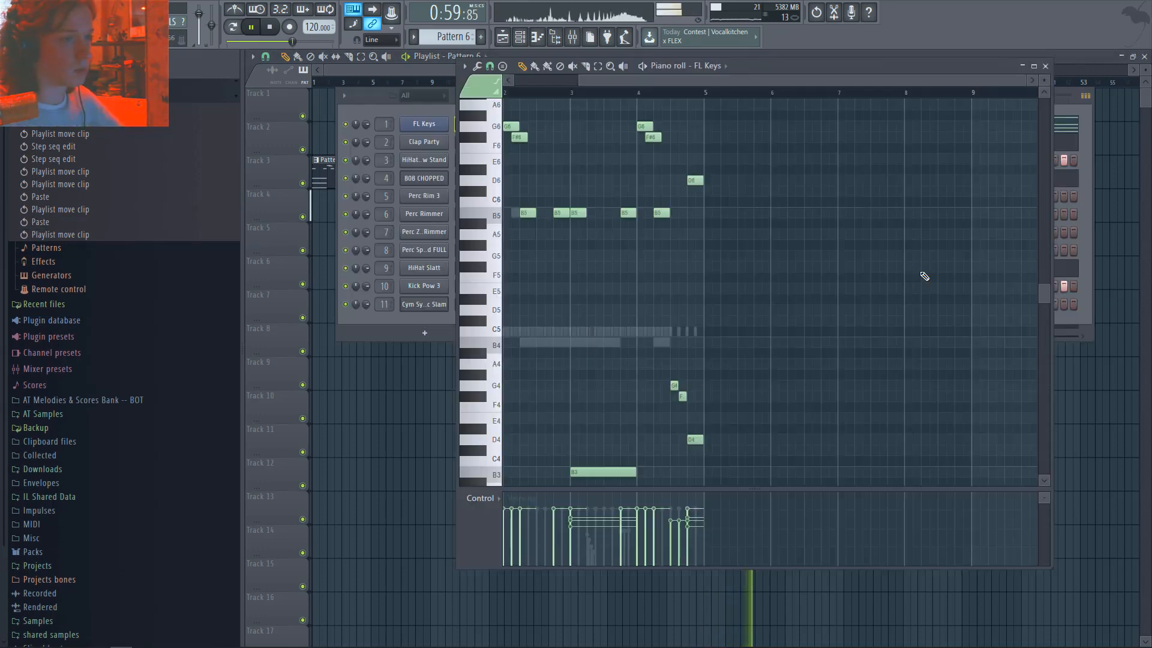
{"action": "key", "text": "F7"}
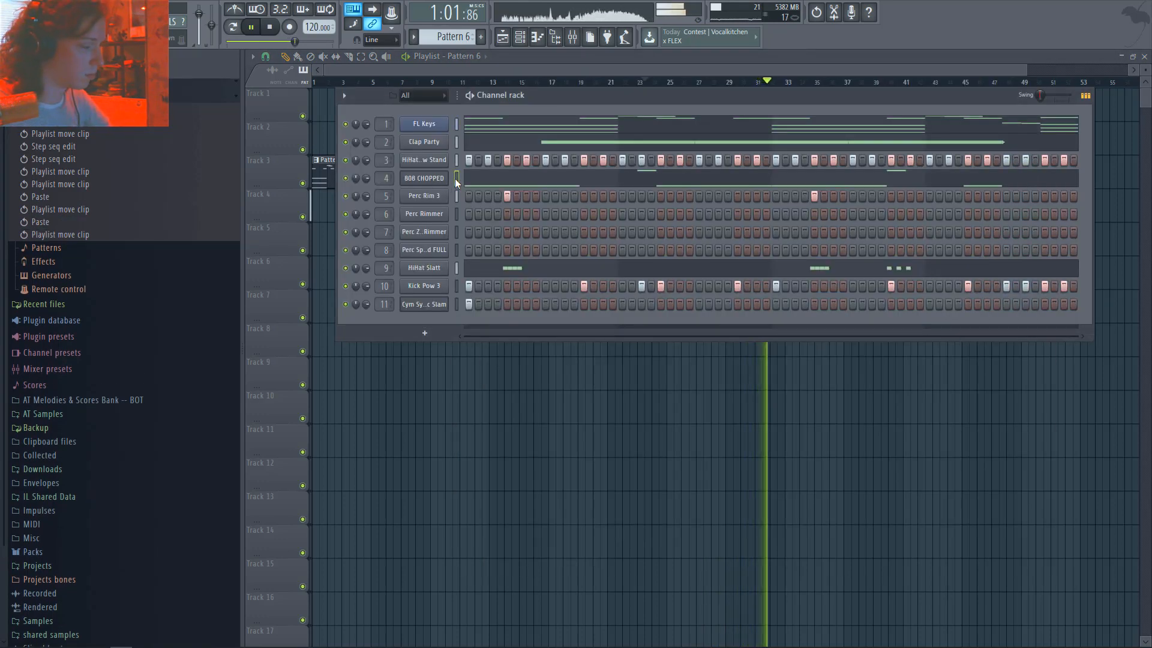
{"action": "key", "text": "ctrl+v"}
{"action": "key", "text": "F6"}
{"action": "left_click", "coordinate": [987, 307]}
{"action": "double_click", "coordinate": [988, 307]}
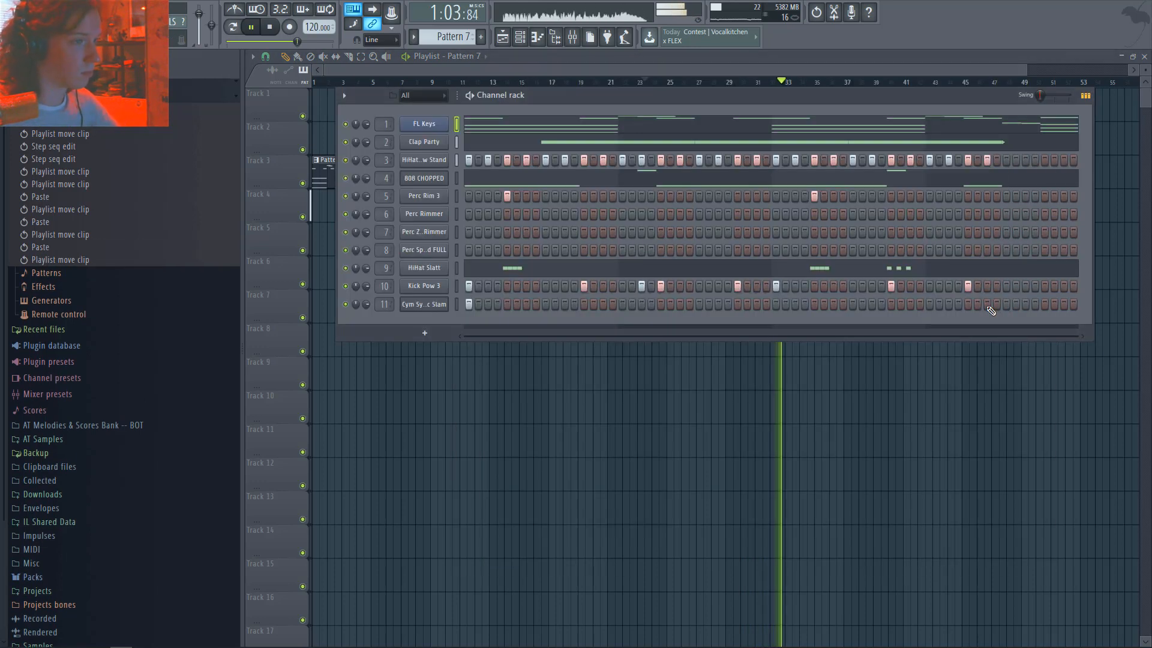
{"action": "key", "text": "F6"}
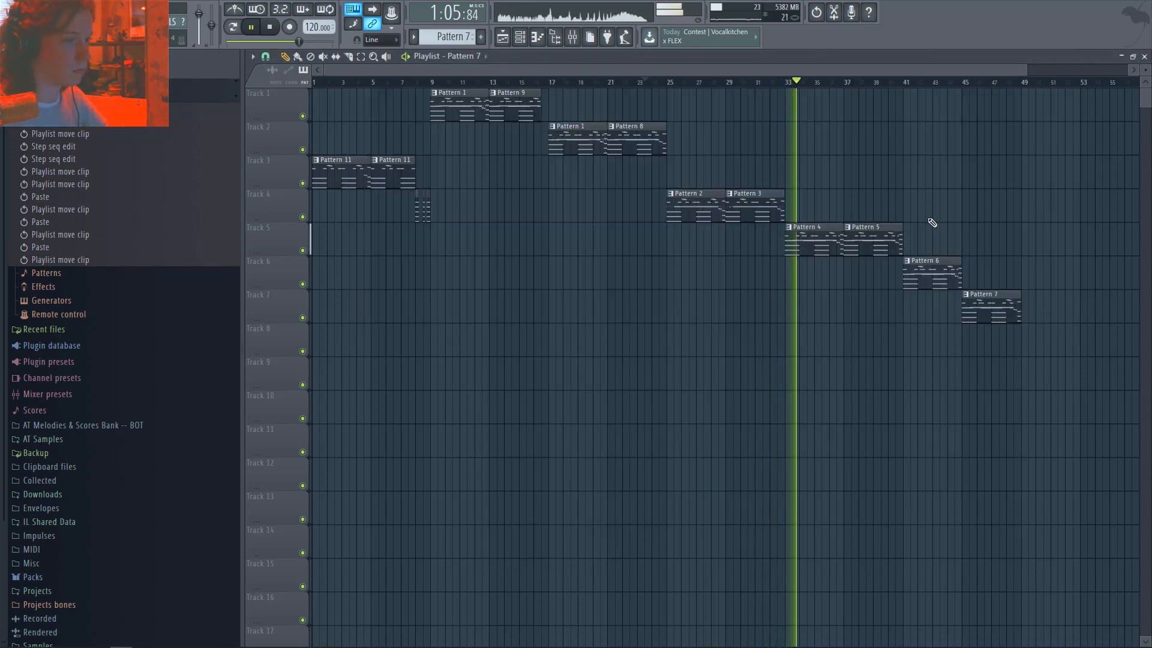
- Clone the Track 1 and Track 2 clips from bars 9–24 so the copies start at bar 49
{"action": "mouse_move", "coordinate": [474, 89]}
{"action": "left_mouse_down"}
{"action": "mouse_move", "coordinate": [492, 105]}
{"action": "mouse_move", "coordinate": [632, 139]}
{"action": "left_mouse_up"}
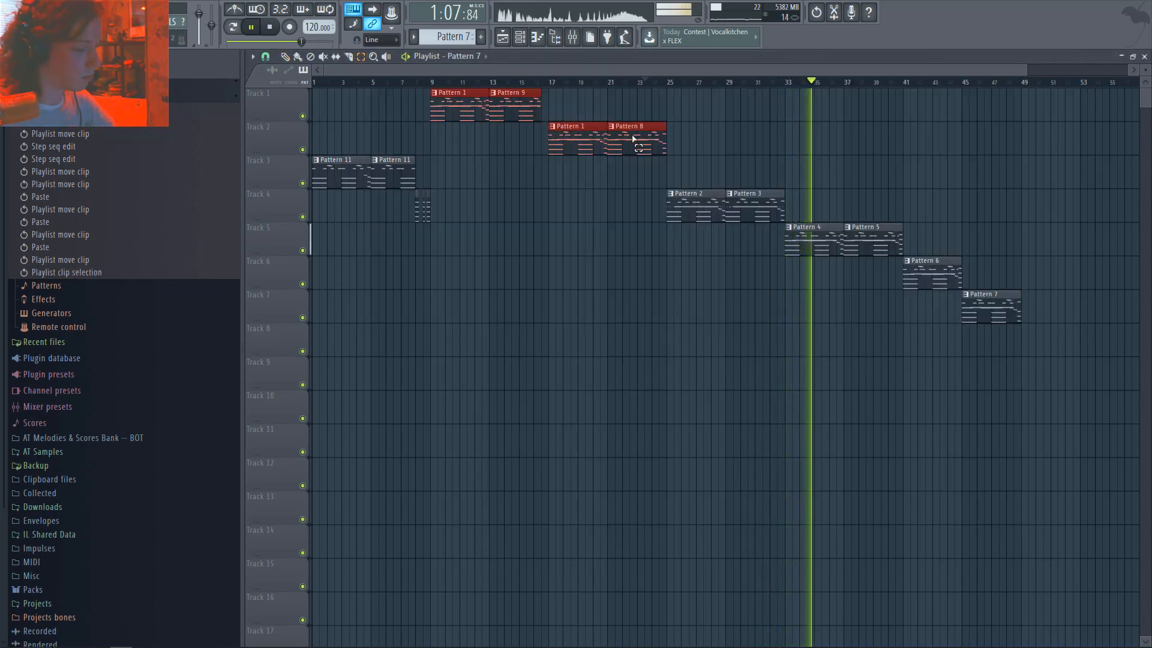
{"action": "left_click_drag", "start_coordinate": [466, 118], "coordinate": [1021, 118]}
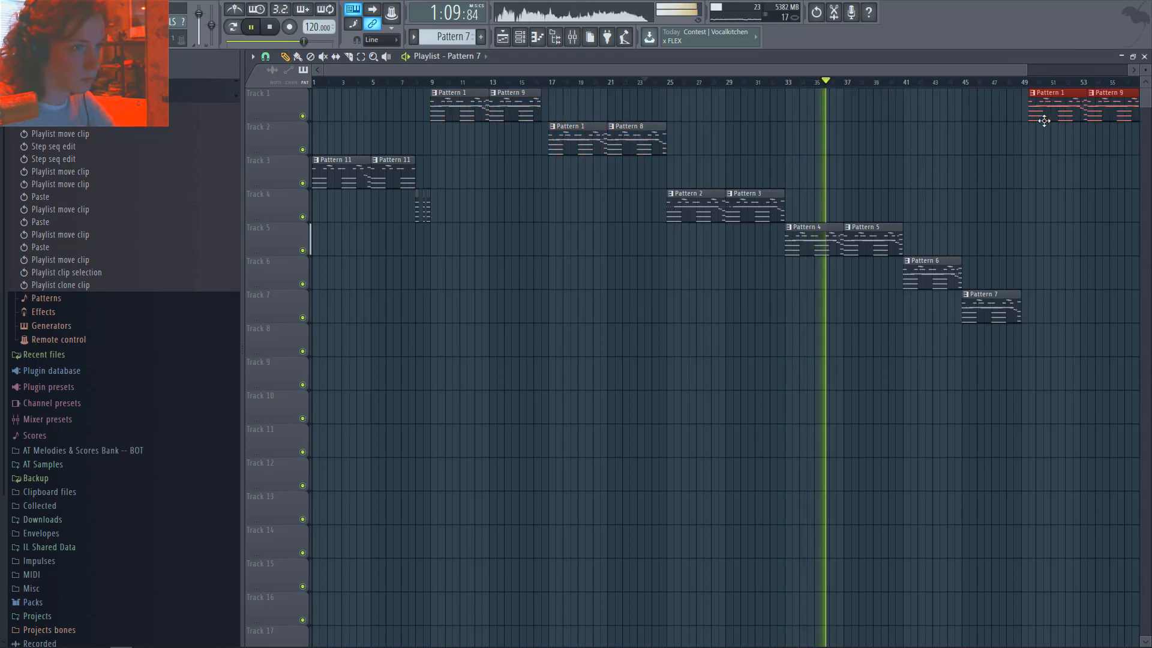
{"action": "left_click", "coordinate": [1024, 147]}
{"action": "scroll", "coordinate": [968, 181], "scroll_direction": "down", "scroll_amount": 2}
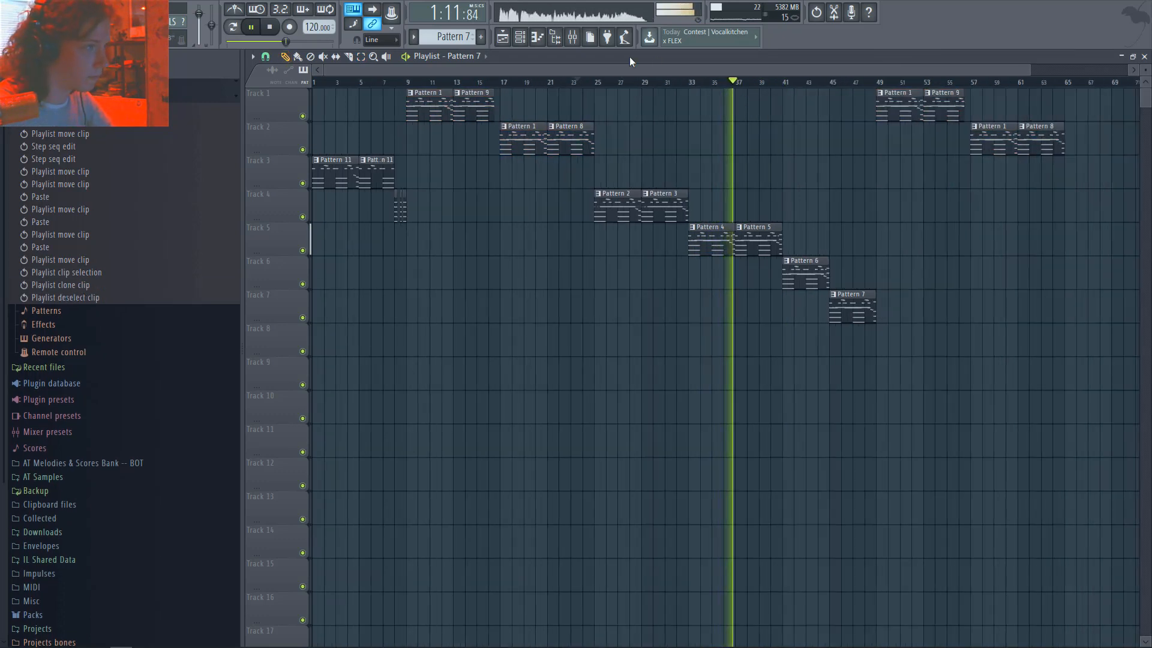
- Lower the volume fader of the FL Keys mixer track slightly
{"action": "left_click", "coordinate": [574, 37]}
{"action": "left_click", "coordinate": [454, 200]}
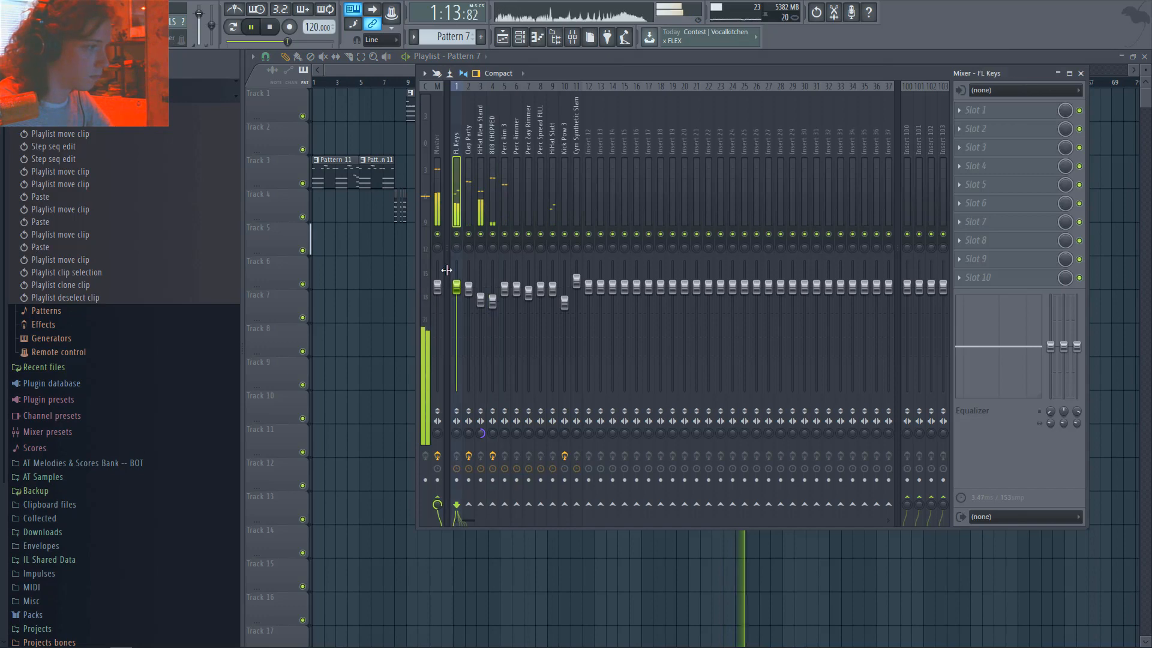
{"action": "left_click_drag", "start_coordinate": [457, 286], "coordinate": [457, 296]}
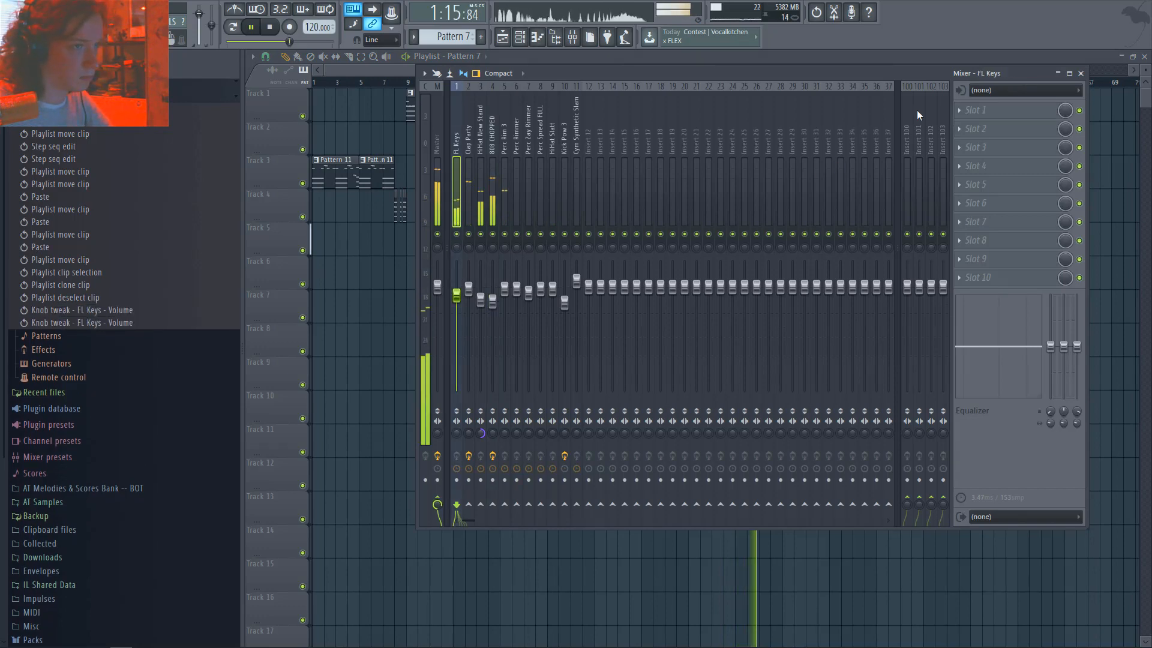
- Load Fruity parametric EQ 2 in slot 1 of FL Keys and shape its curve with reduced lows, mids and top highs
{"action": "left_click", "coordinate": [988, 110]}
{"action": "left_click", "coordinate": [840, 272]}
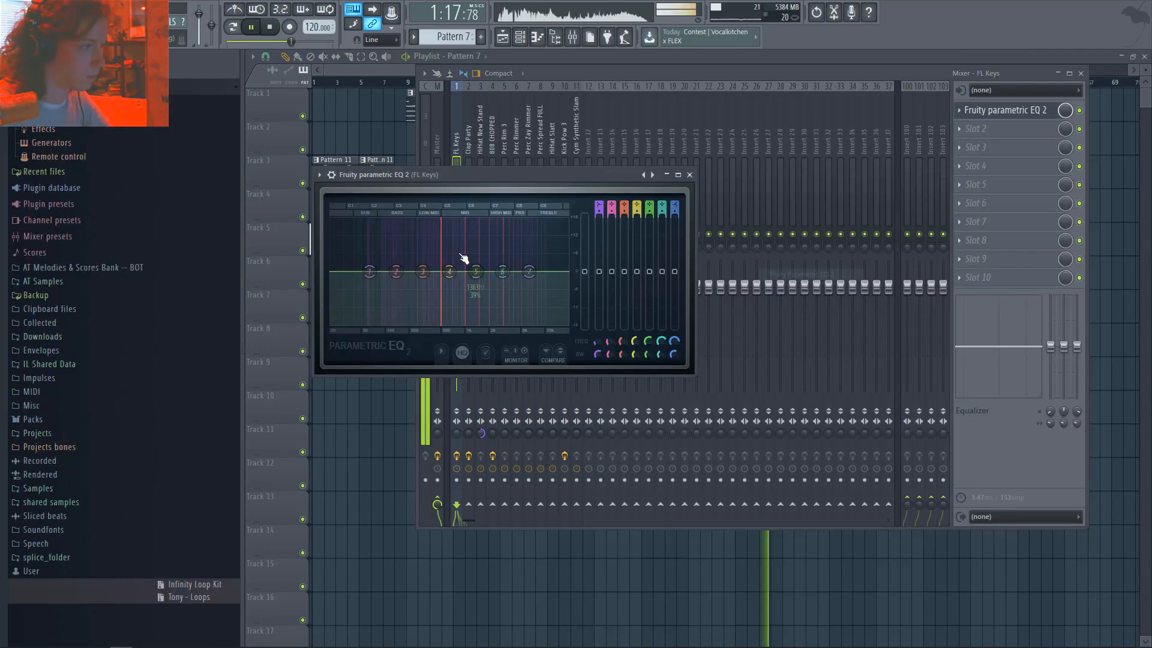
{"action": "left_click_drag", "start_coordinate": [369, 271], "coordinate": [365, 288]}
{"action": "left_click_drag", "start_coordinate": [448, 273], "coordinate": [566, 283]}
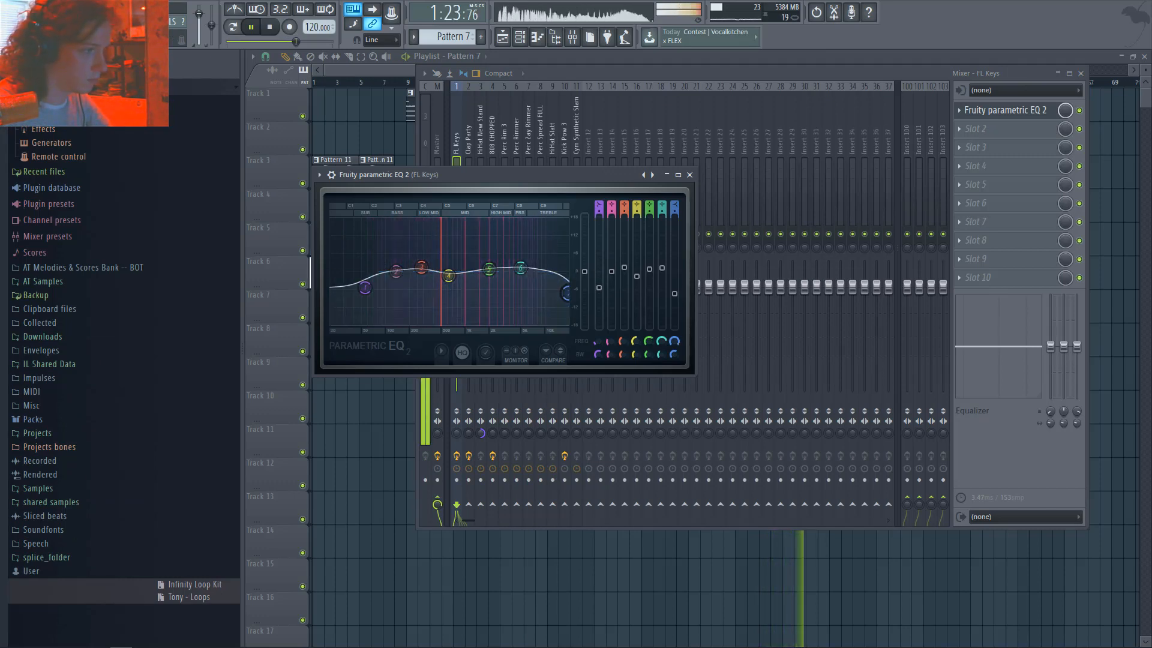
- Load Fruity Reeverb 2 in slot 3 of FL Keys, turn down its mix level, and return to the playlist
{"action": "left_click", "coordinate": [1008, 148]}
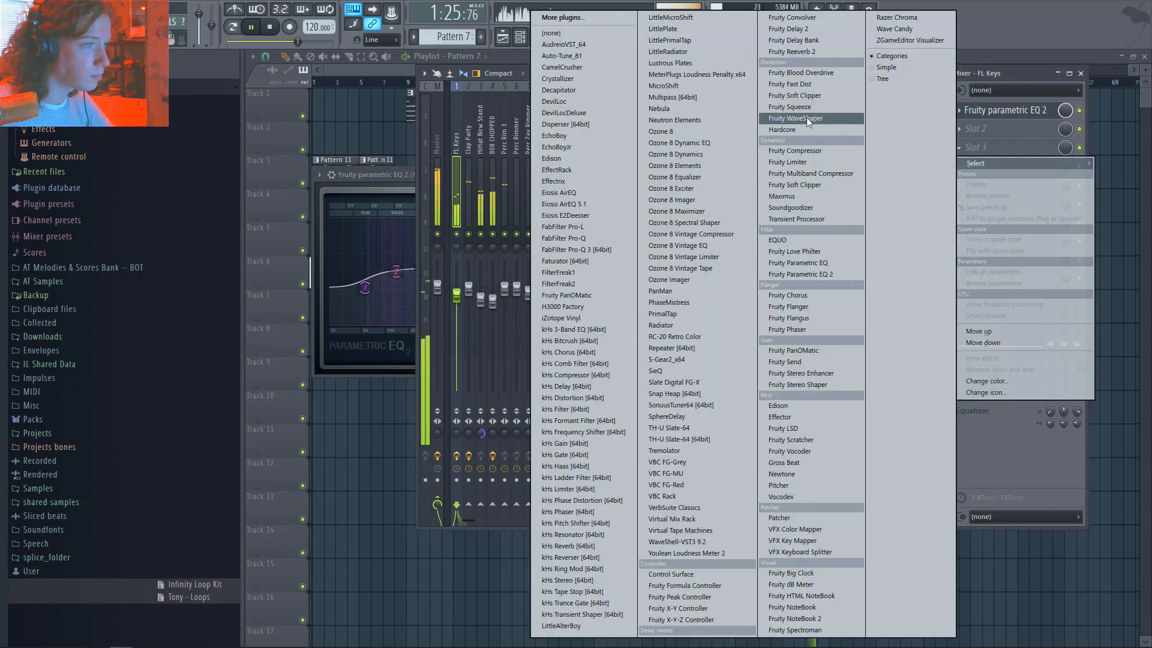
{"action": "left_click", "coordinate": [845, 45]}
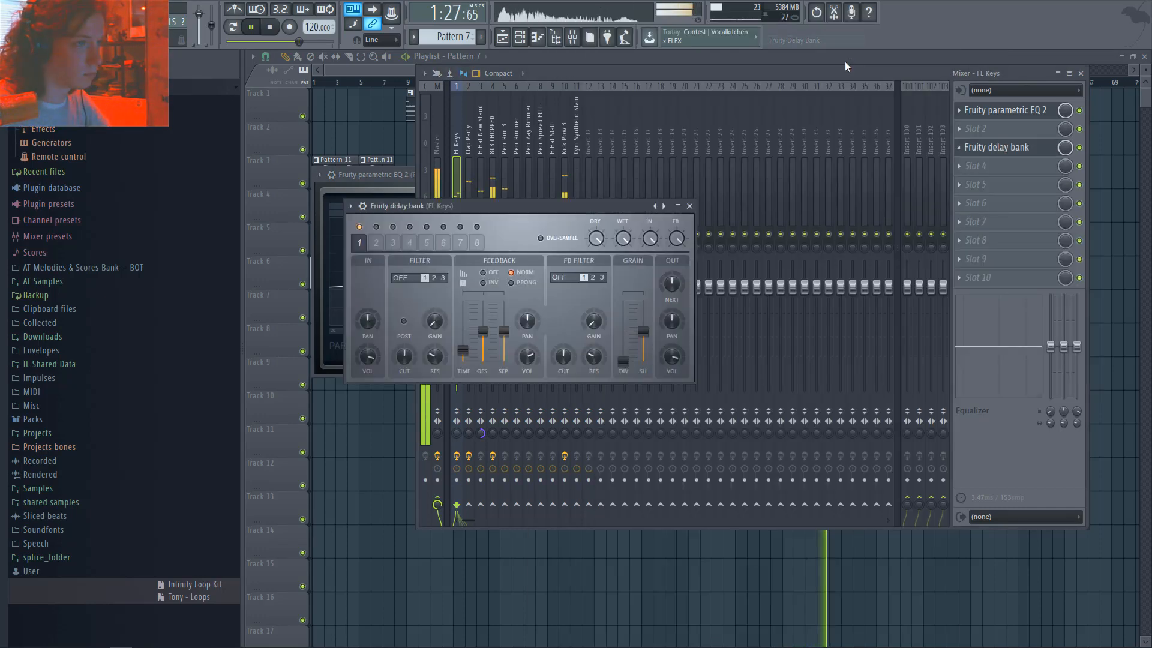
{"action": "left_click", "coordinate": [996, 147]}
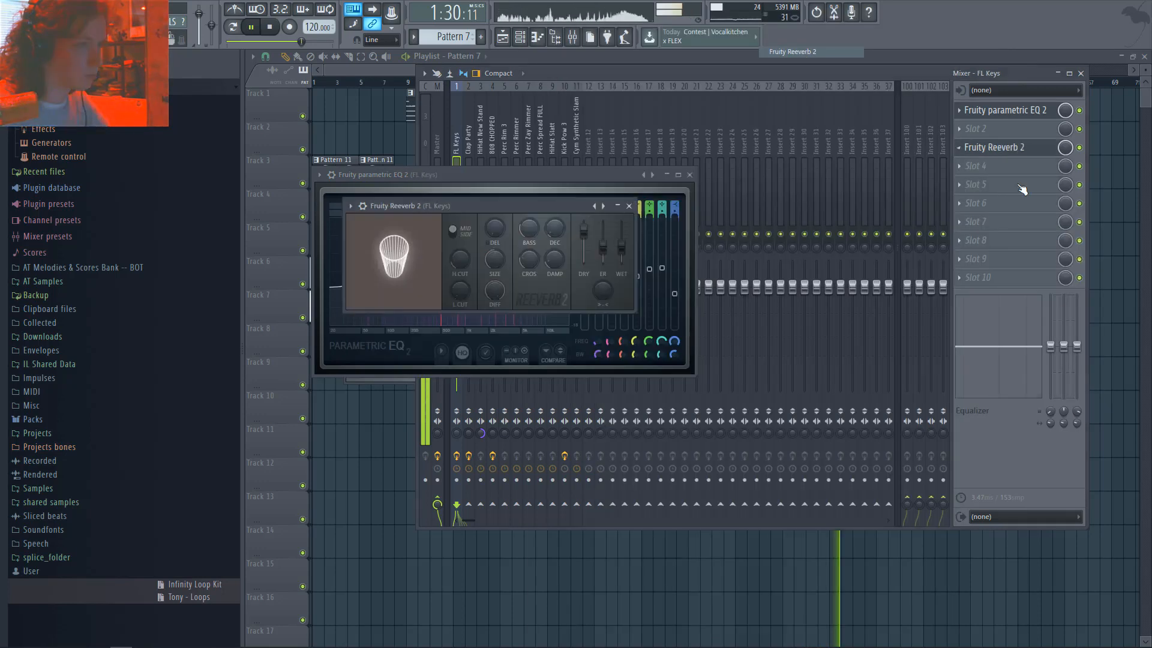
{"action": "left_click", "coordinate": [794, 52]}
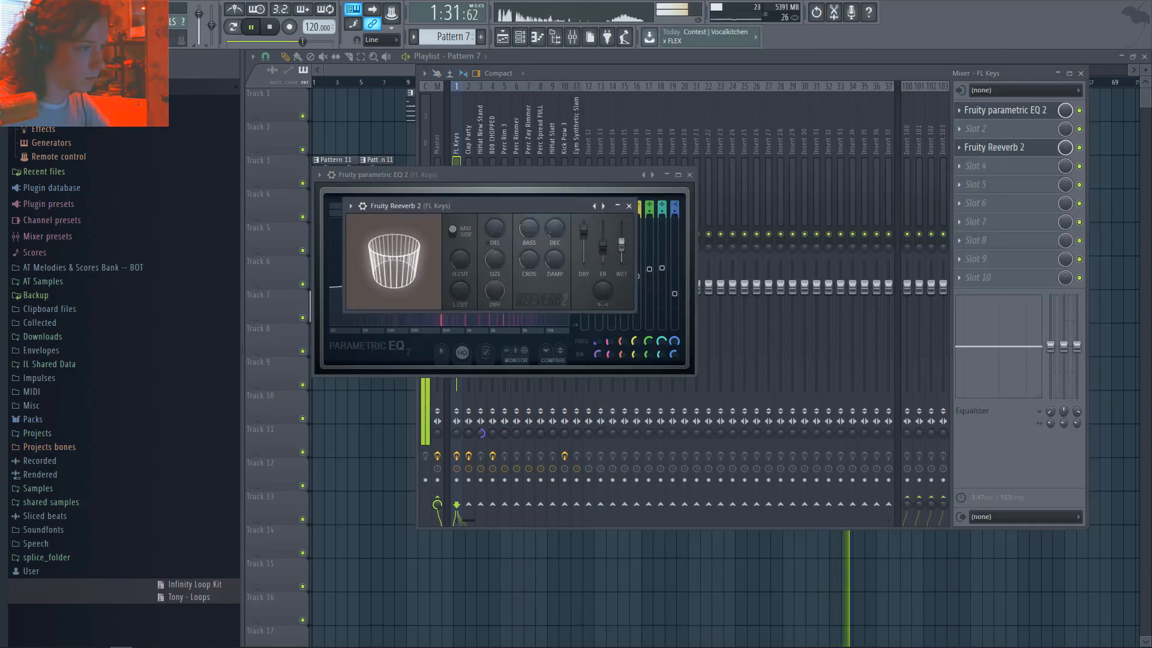
{"action": "left_click", "coordinate": [1063, 154]}
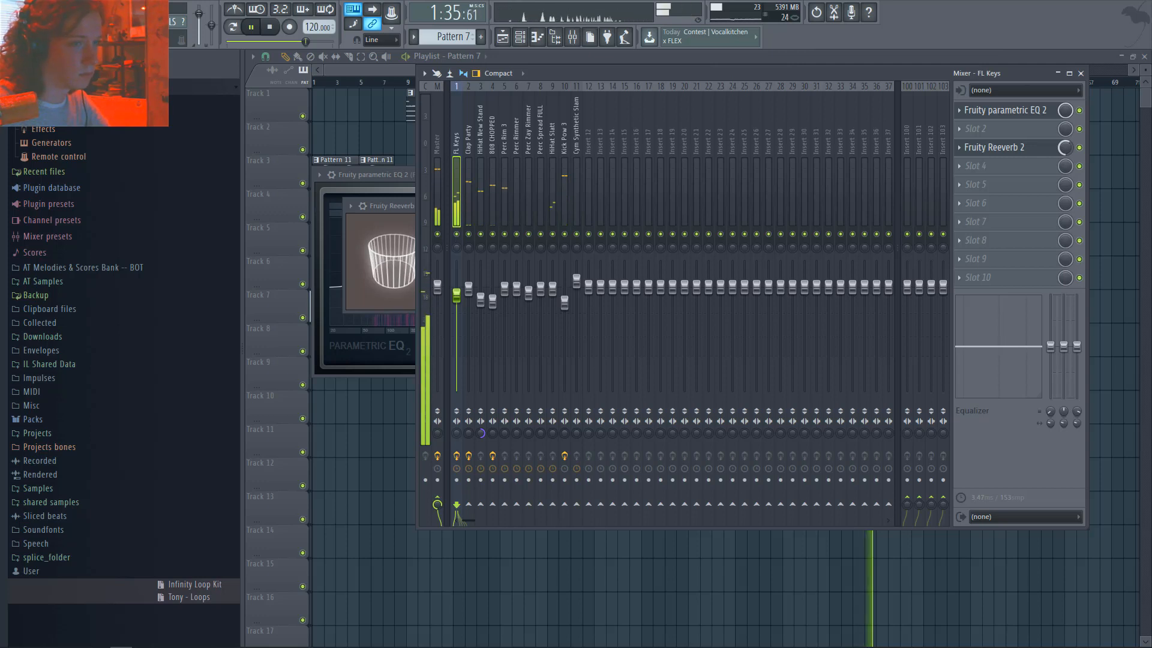
{"action": "key", "text": "F9"}
{"action": "key", "text": "F12"}
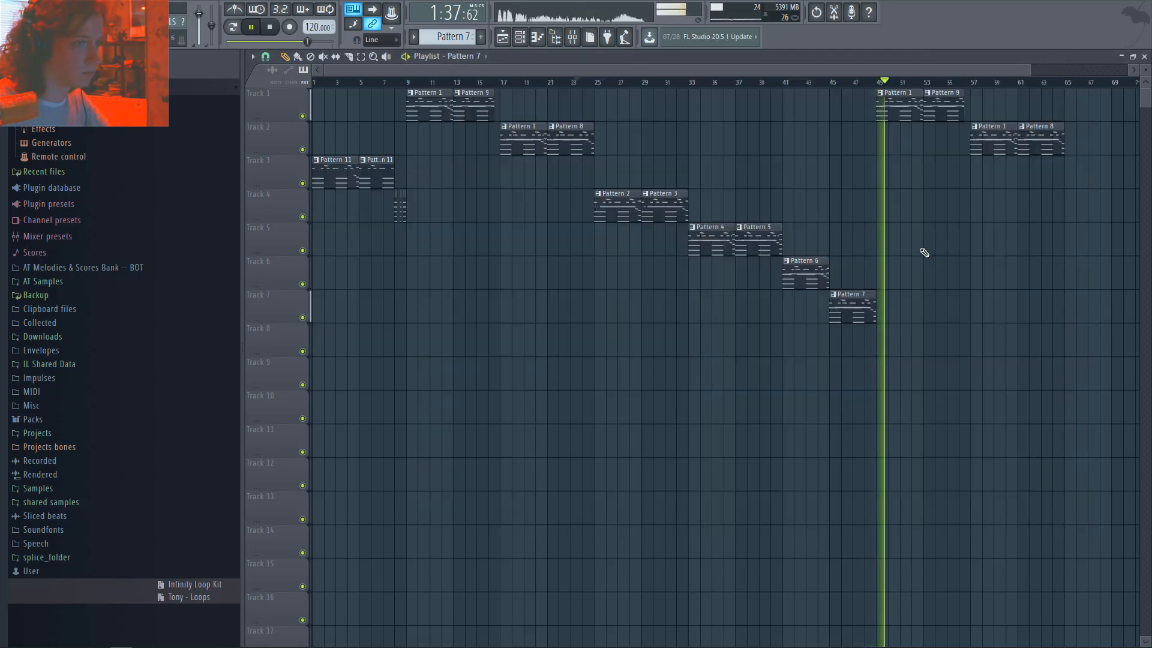
- Clone all playlist clips from bars 25–64 so the copies start at bar 65
{"action": "key", "text": "e"}
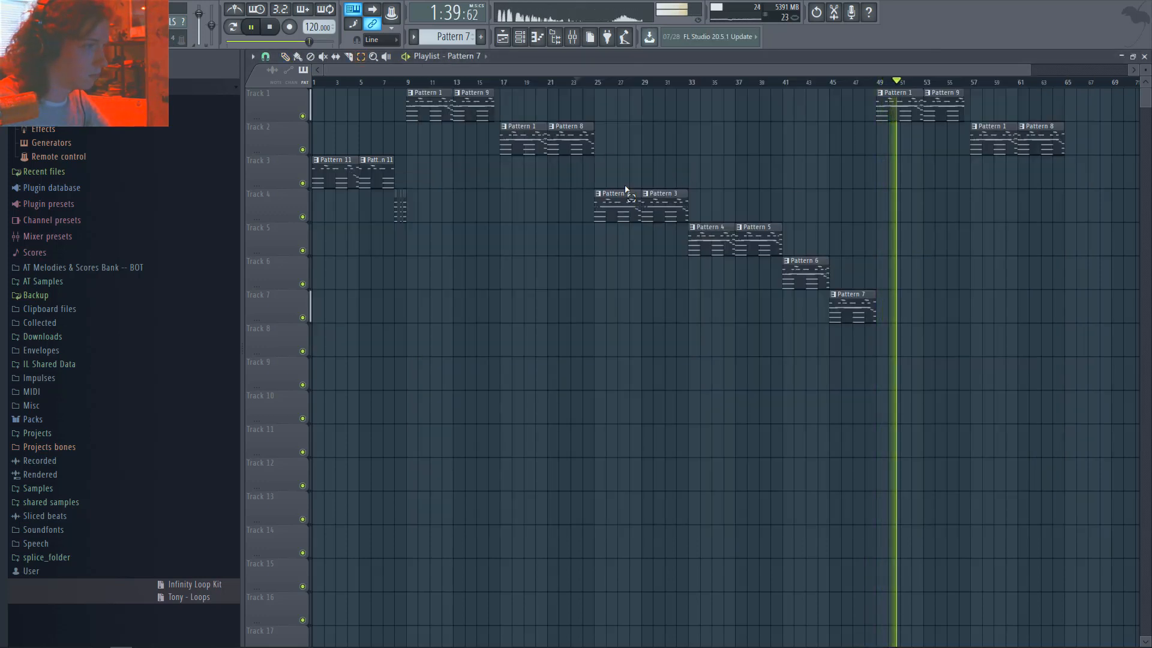
{"action": "mouse_move", "coordinate": [605, 93]}
{"action": "left_mouse_down"}
{"action": "mouse_move", "coordinate": [1040, 304]}
{"action": "mouse_move", "coordinate": [1028, 288]}
{"action": "left_mouse_up"}
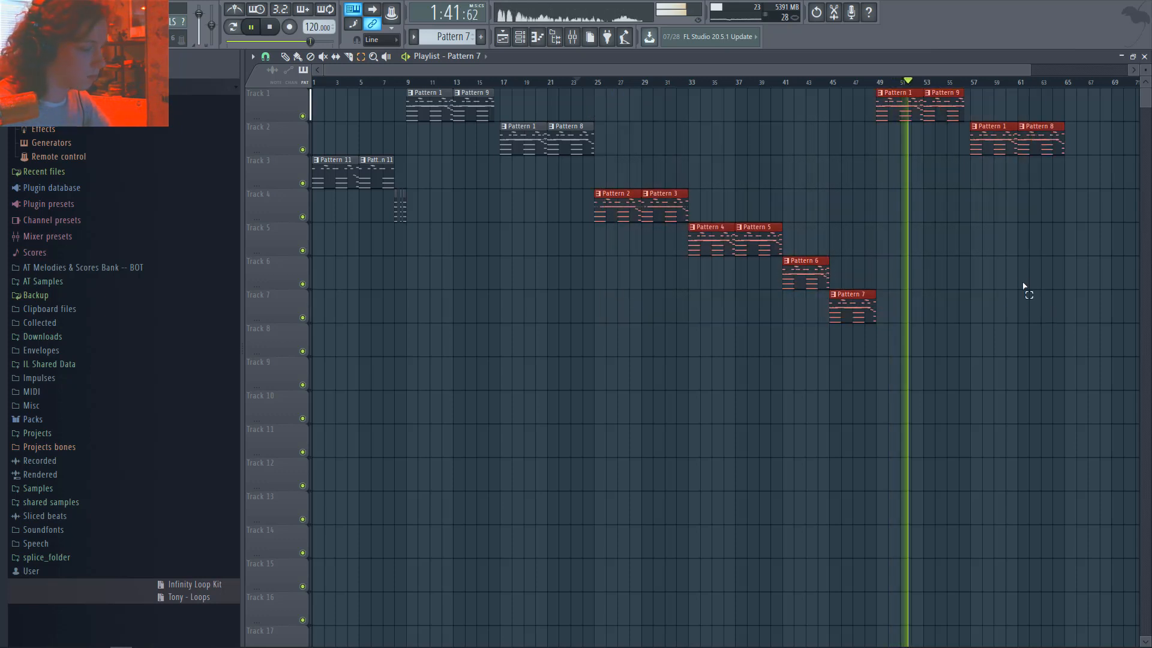
{"action": "left_click_drag", "start_coordinate": [630, 206], "coordinate": [1068, 214]}
{"action": "scroll", "coordinate": [865, 321], "scroll_direction": "down", "scroll_amount": 2}
{"action": "left_click", "coordinate": [839, 340]}
{"action": "scroll", "coordinate": [843, 324], "scroll_direction": "down", "scroll_amount": 1}
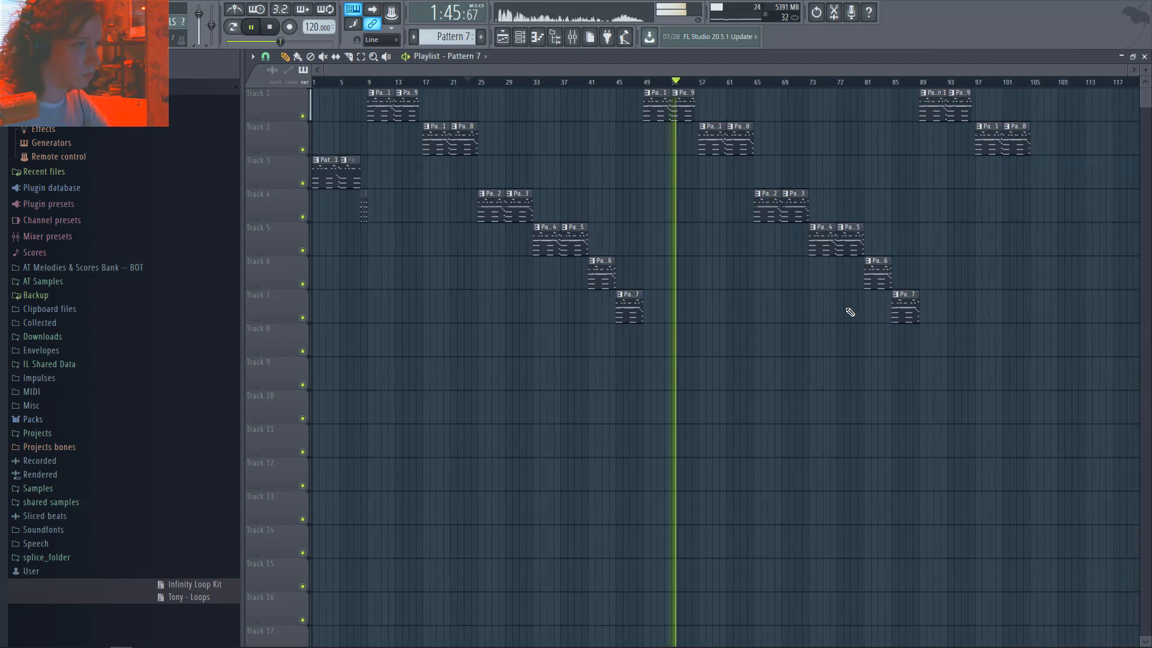
- Clone the first Pattern 11 clip on Track 3 to bar 105 as the ending
{"action": "left_click", "coordinate": [327, 190], "text": "ctrl"}
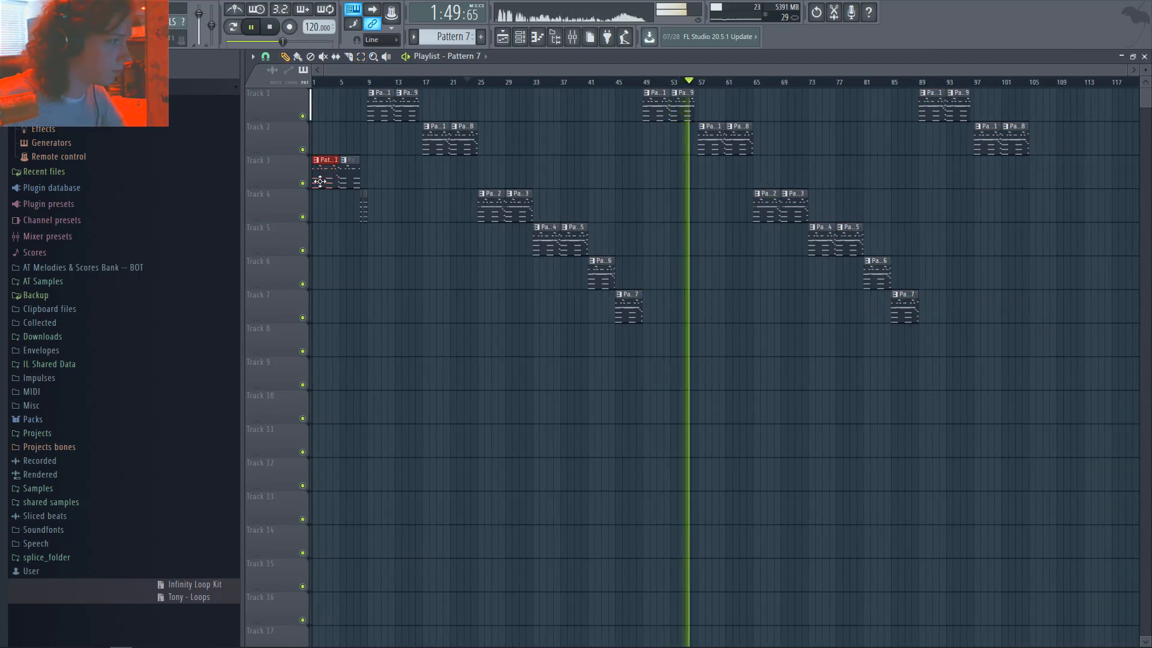
{"action": "left_click_drag", "start_coordinate": [328, 189], "coordinate": [1037, 192]}
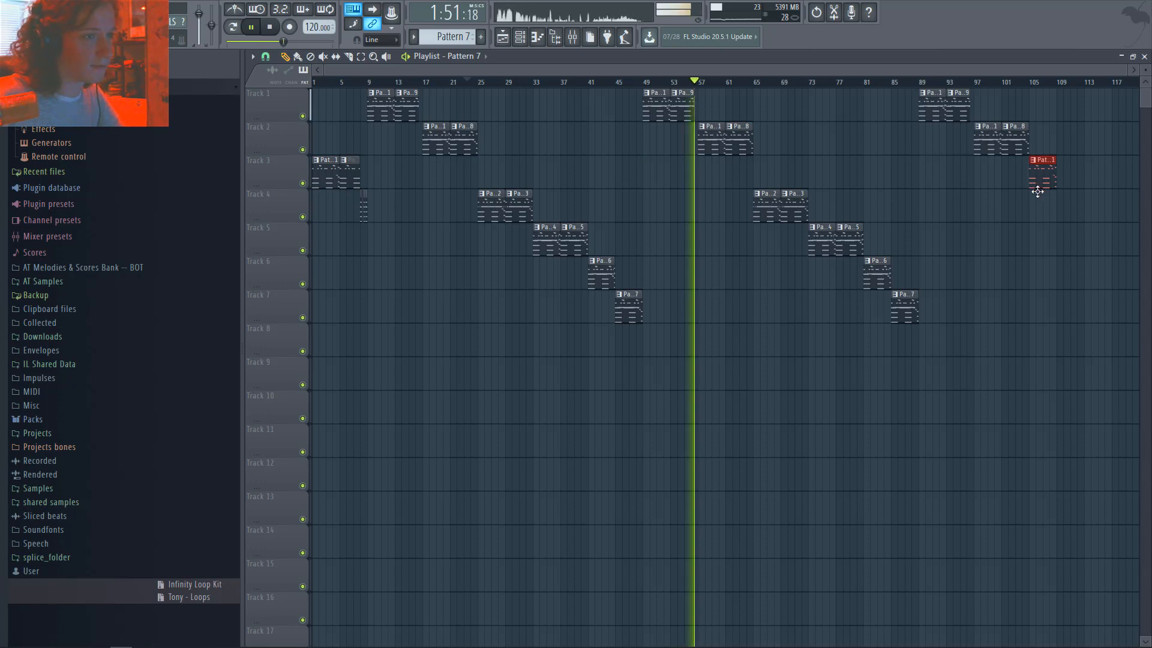
{"action": "left_click", "coordinate": [996, 218]}
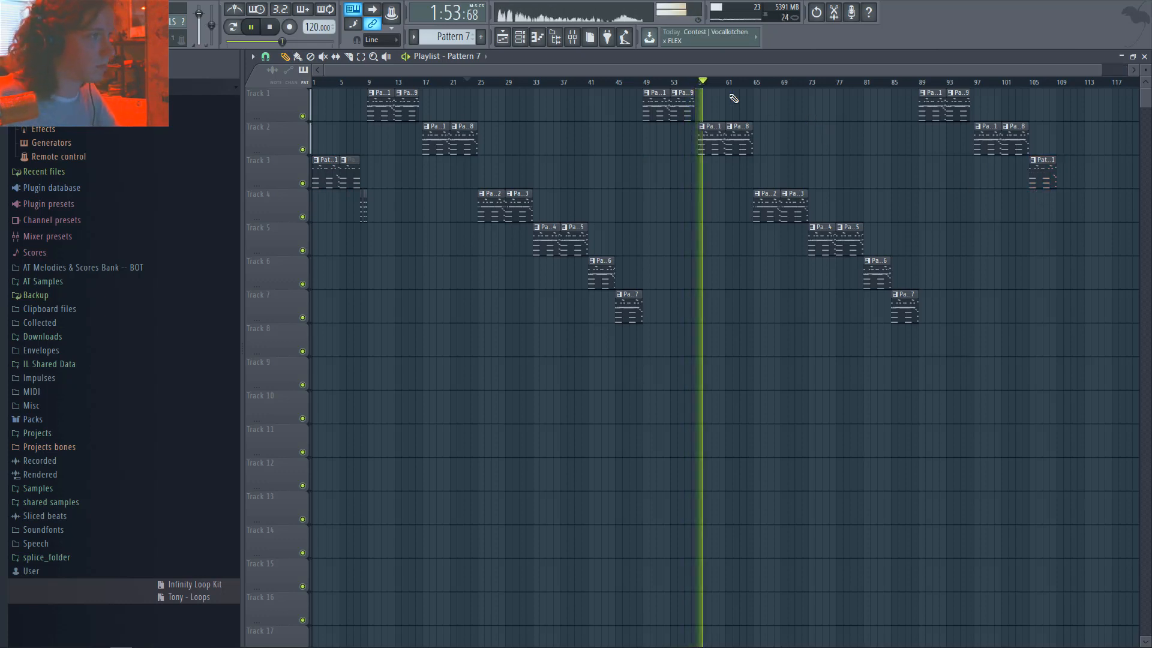
- Stop playback and add a time marker named Intro at the start of the playlist
{"action": "left_click", "coordinate": [275, 26]}
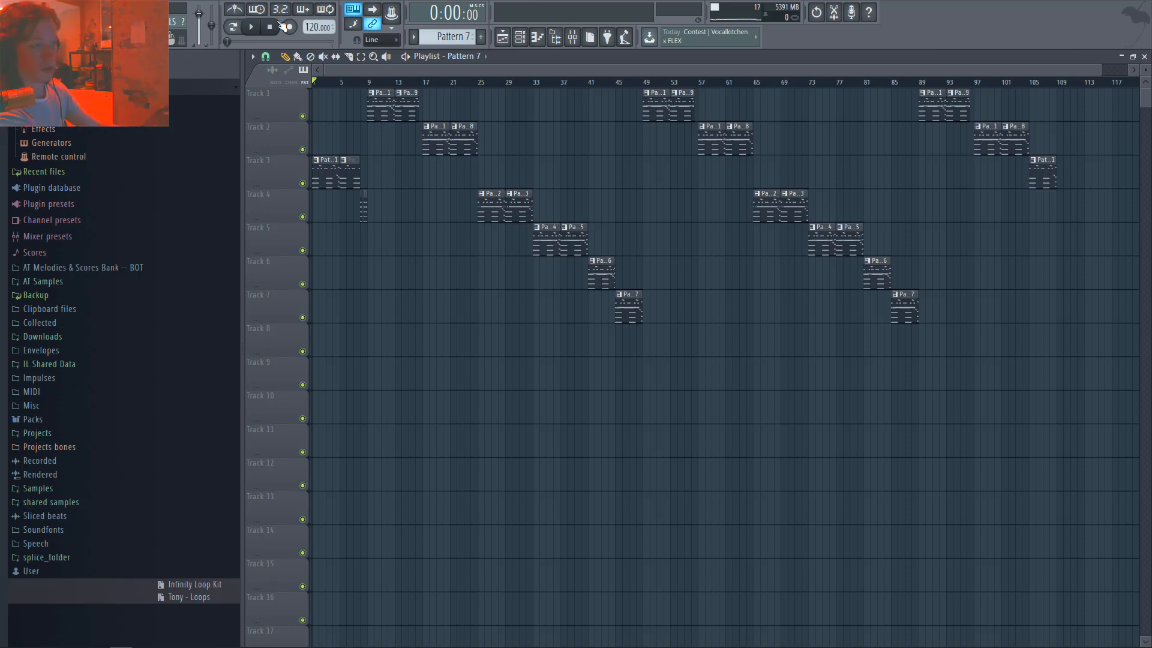
{"action": "key", "text": "alt+t"}
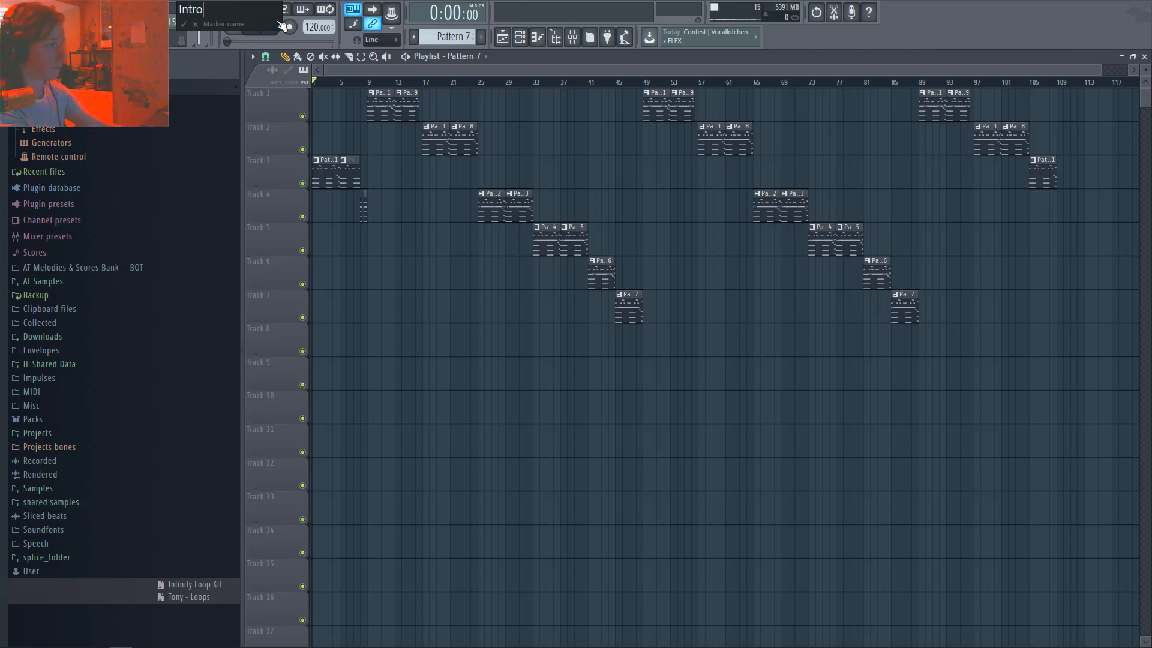
{"action": "type", "text": "Intro"}
{"action": "key", "text": "Return"}
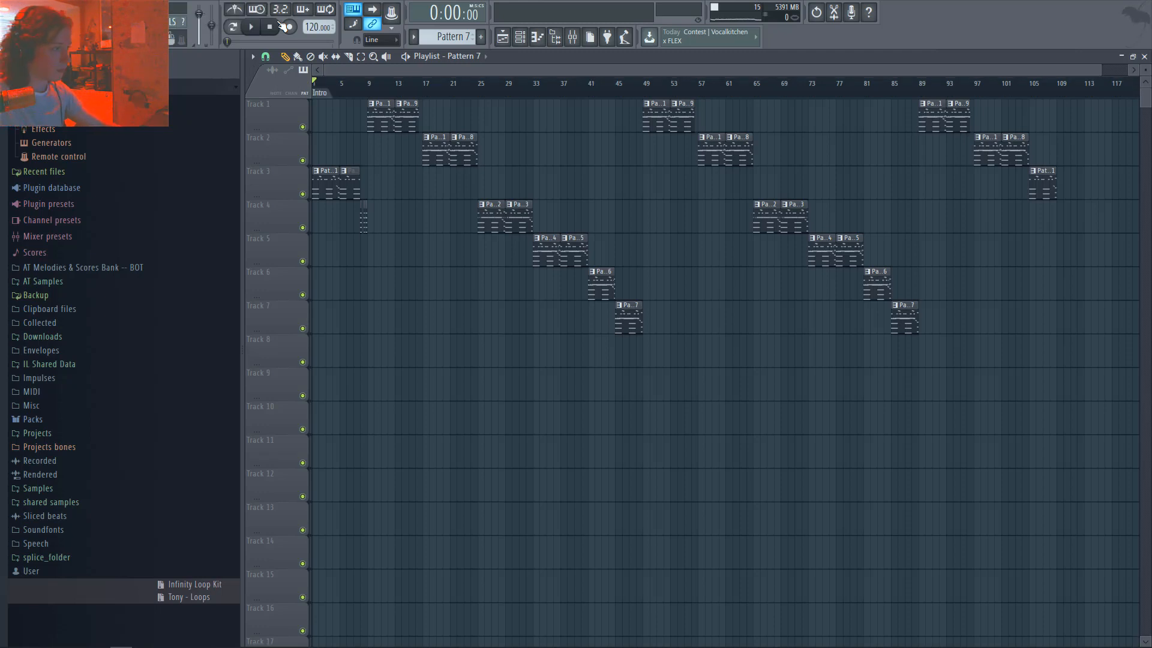
- Add a Chorus time marker at bar 9 and a Verse time marker at bar 25
{"action": "left_click", "coordinate": [377, 104]}
{"action": "type", "text": "Chor"}
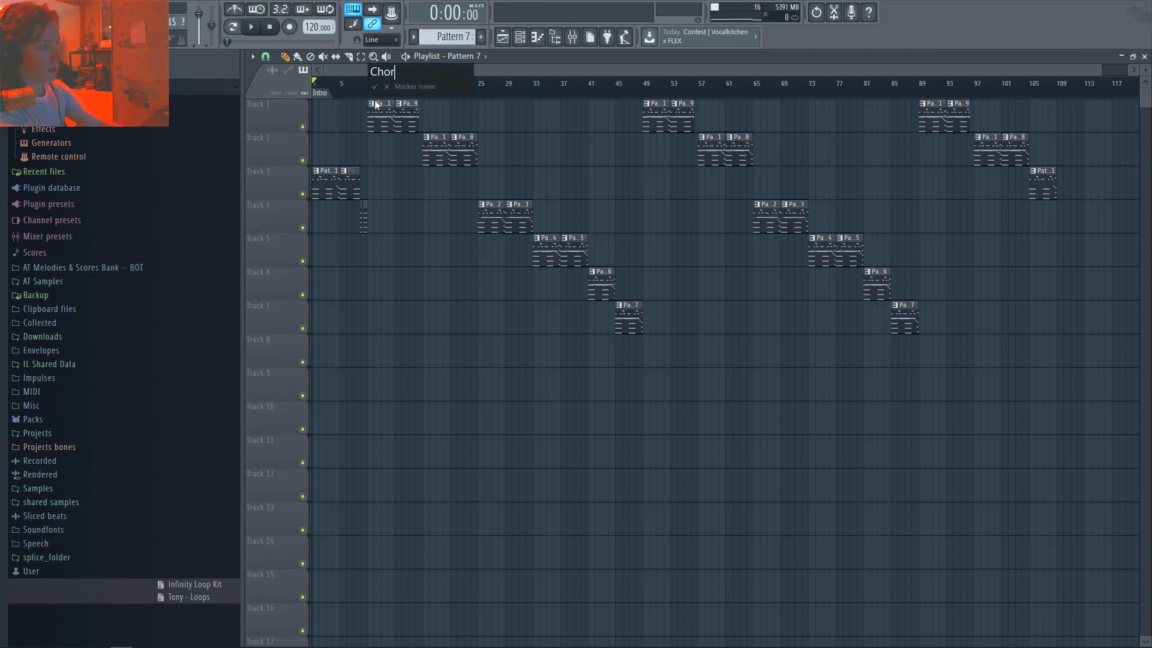
{"action": "type", "text": "us"}
{"action": "key", "text": "Return"}
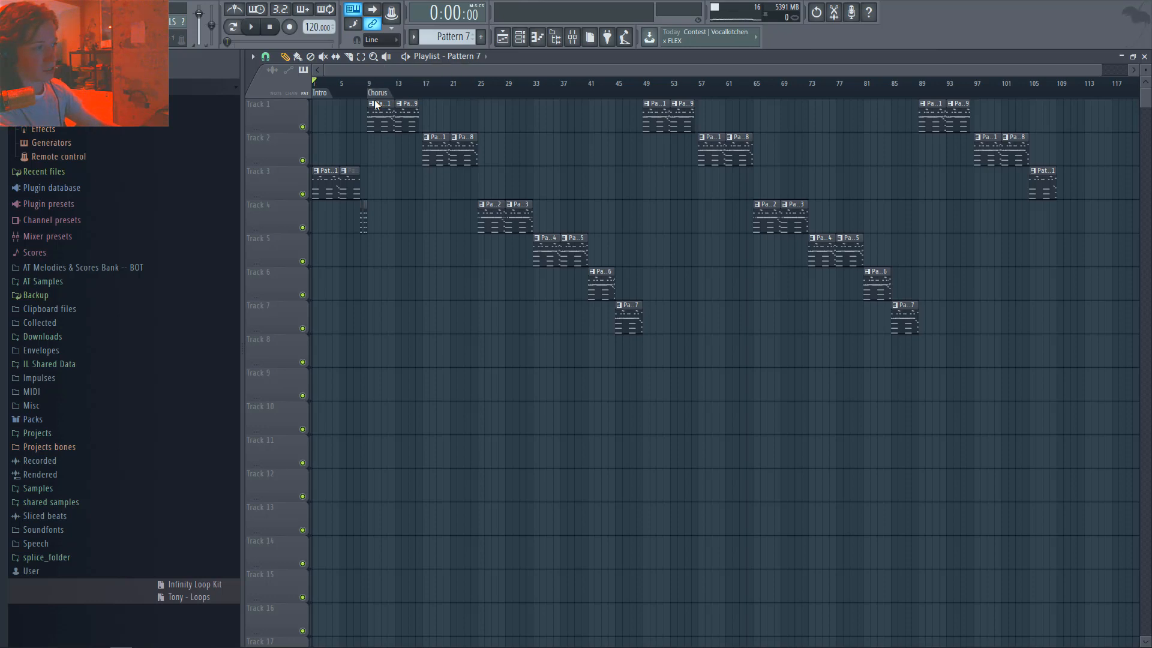
{"action": "left_click", "coordinate": [485, 102]}
{"action": "type", "text": "Ver"}
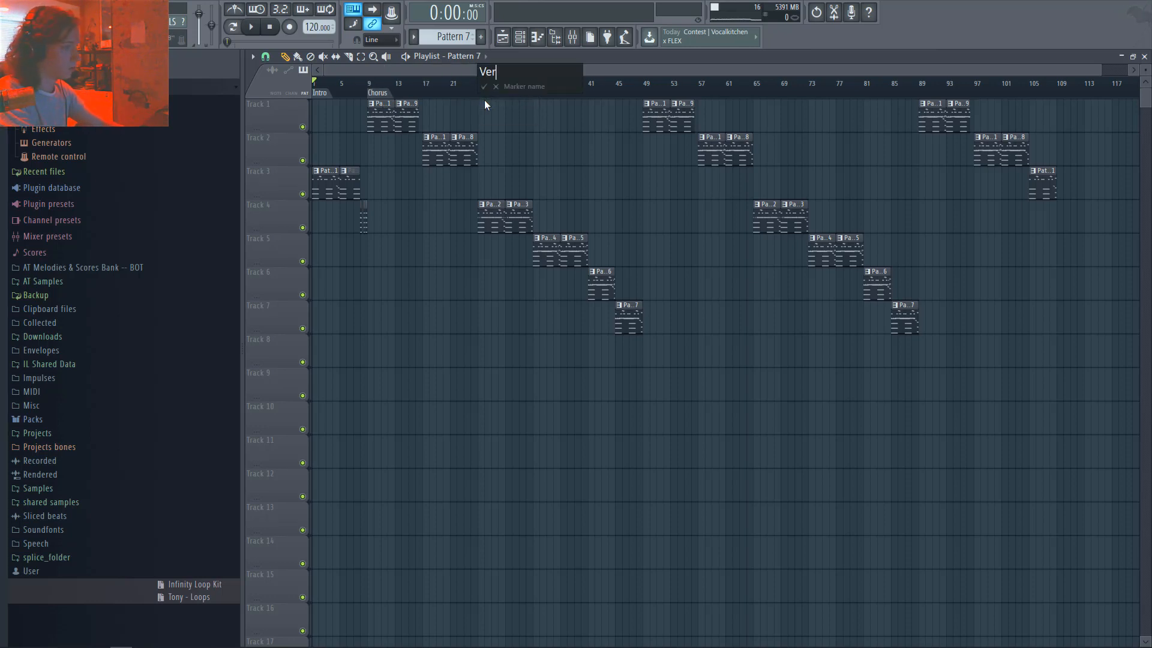
{"action": "type", "text": "se"}
{"action": "key", "text": "Return"}
- Add a second Chorus time marker at bar 49
{"action": "right_click", "coordinate": [646, 101]}
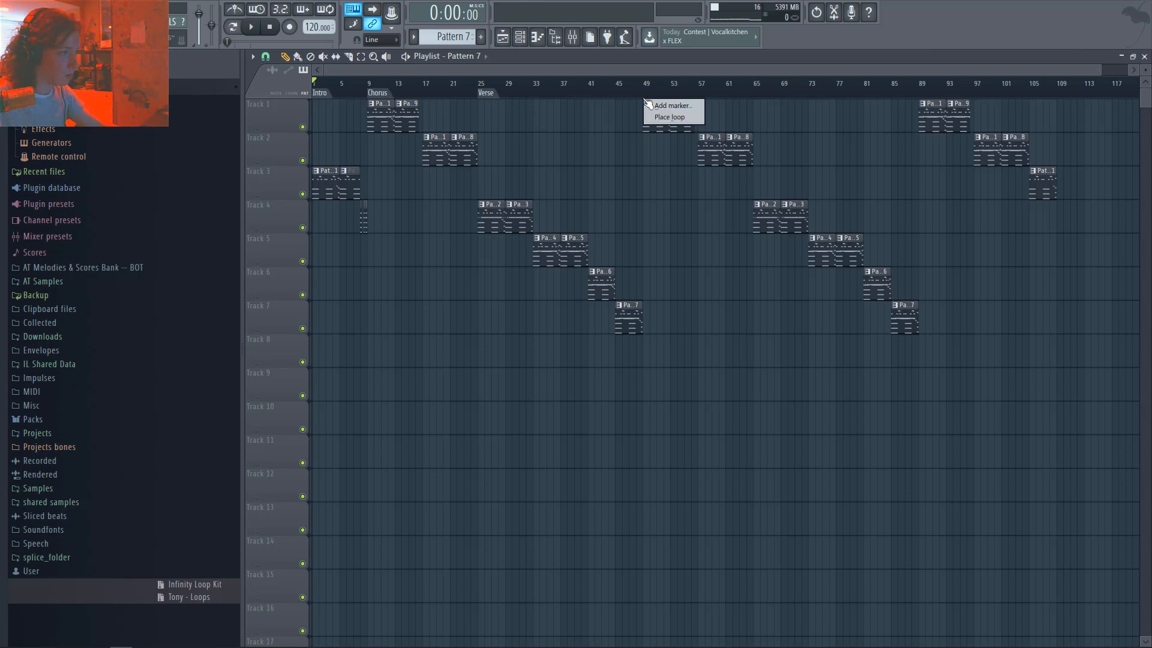
{"action": "left_click", "coordinate": [654, 105]}
{"action": "type", "text": "Cho"}
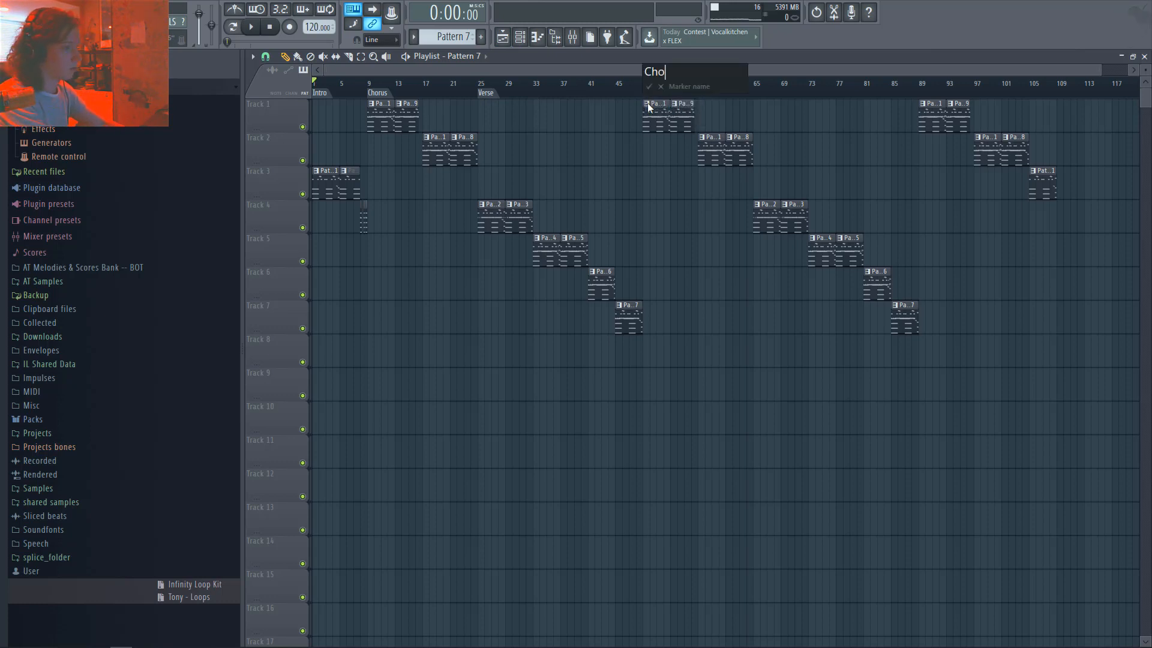
{"action": "type", "text": "rus"}
{"action": "key", "text": "Return"}
- Add a second Verse time marker at bar 65 and a third Chorus time marker at bar 89
{"action": "right_click", "coordinate": [763, 99]}
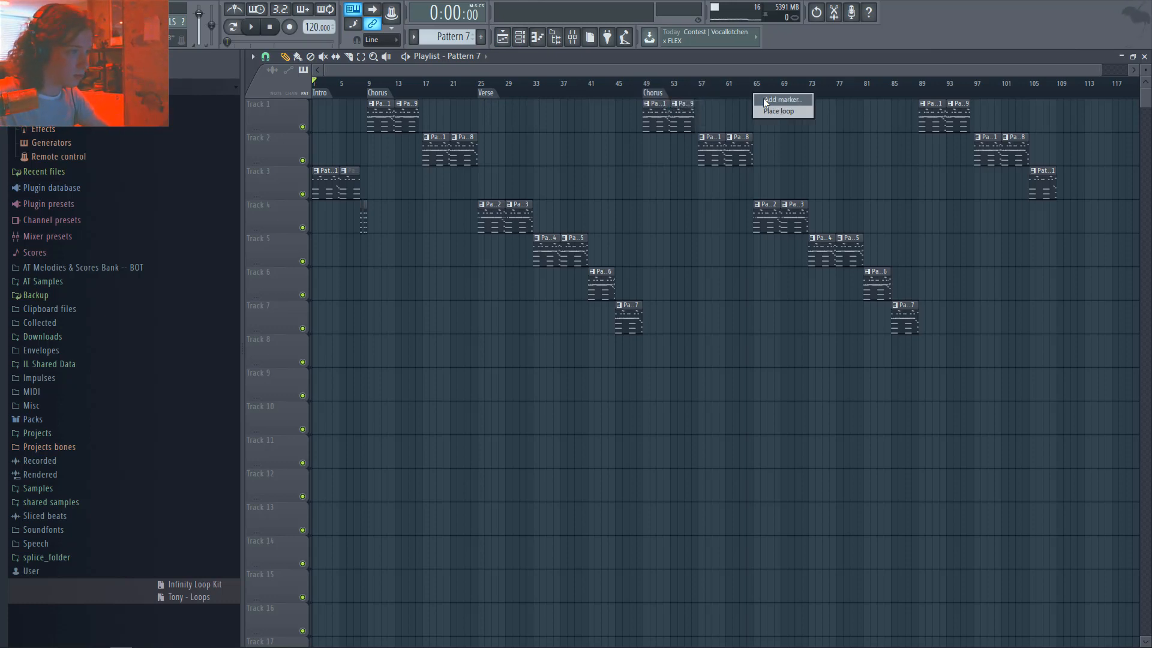
{"action": "left_click", "coordinate": [765, 100]}
{"action": "type", "text": "Verse"}
{"action": "key", "text": "Return"}
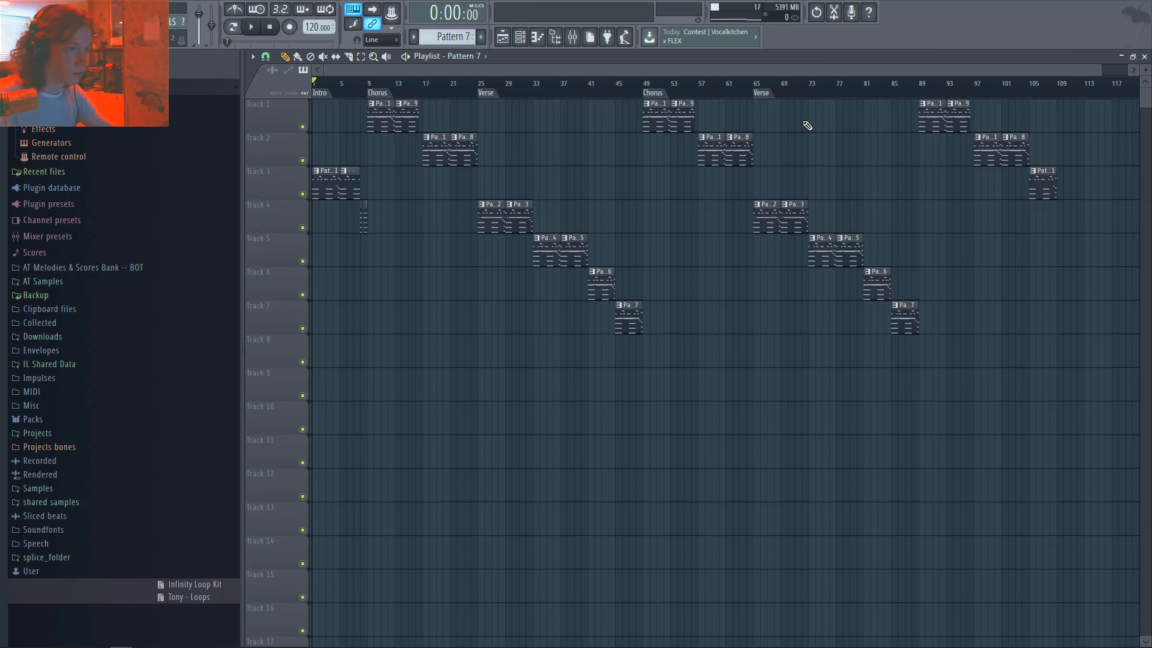
{"action": "right_click", "coordinate": [925, 102]}
{"action": "left_click", "coordinate": [923, 103]}
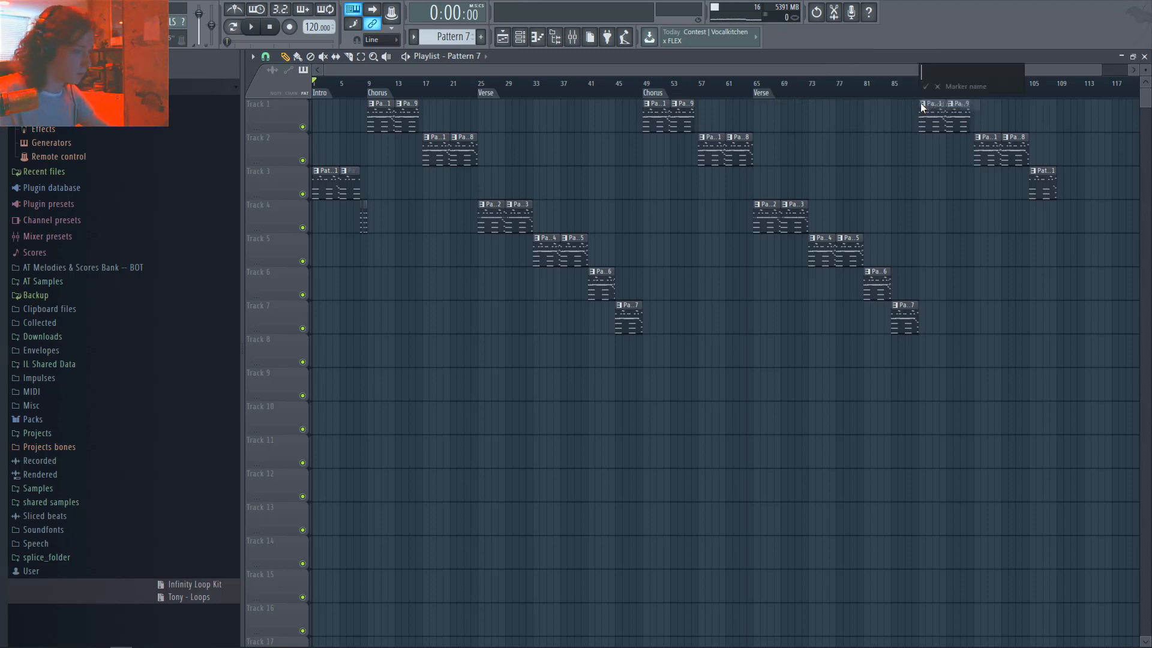
{"action": "type", "text": "Chorus"}
{"action": "key", "text": "Return"}
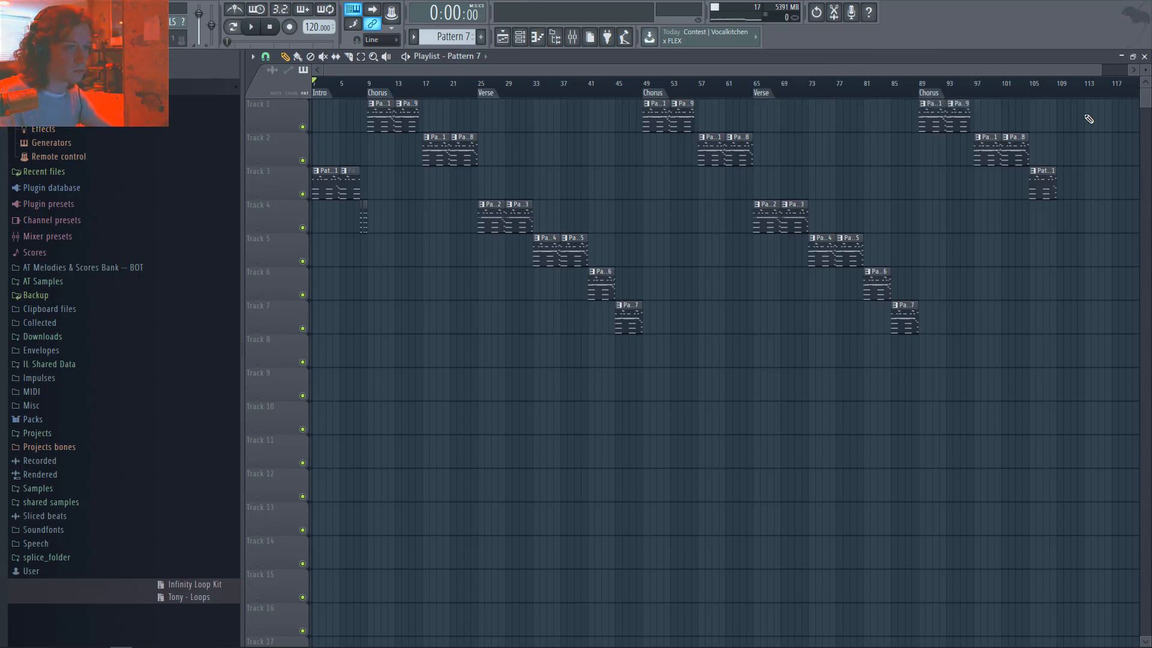
- Add an Outro time marker at bar 105
{"action": "right_click", "coordinate": [1036, 94]}
{"action": "left_click", "coordinate": [1037, 98]}
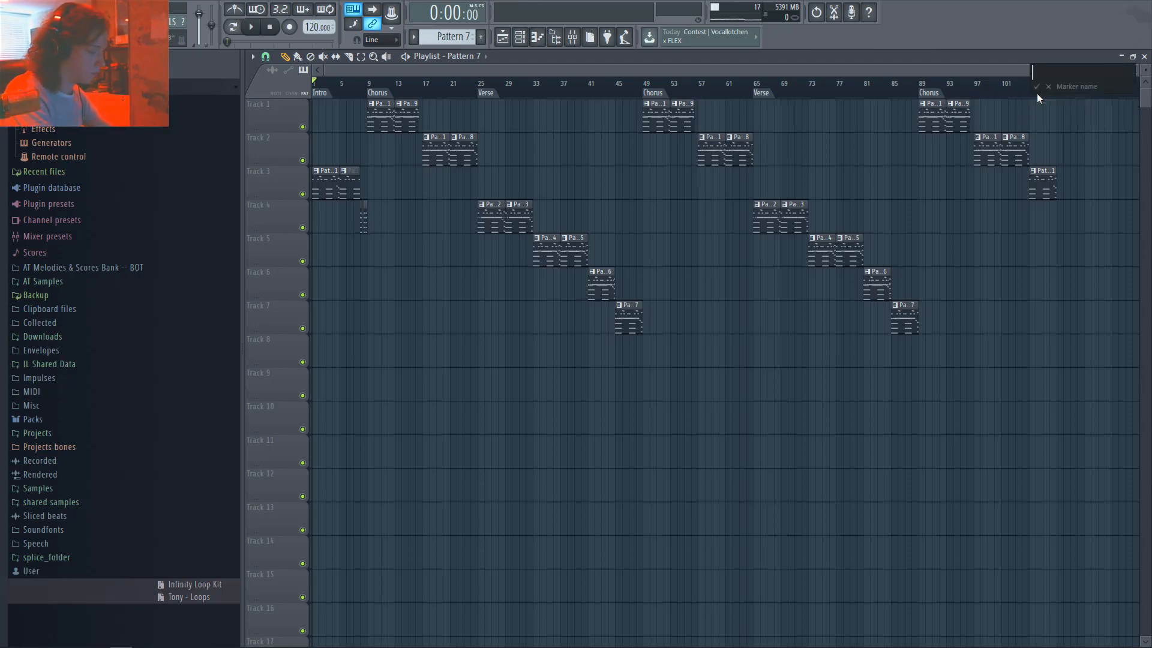
{"action": "type", "text": "Outro"}
{"action": "key", "text": "Return"}
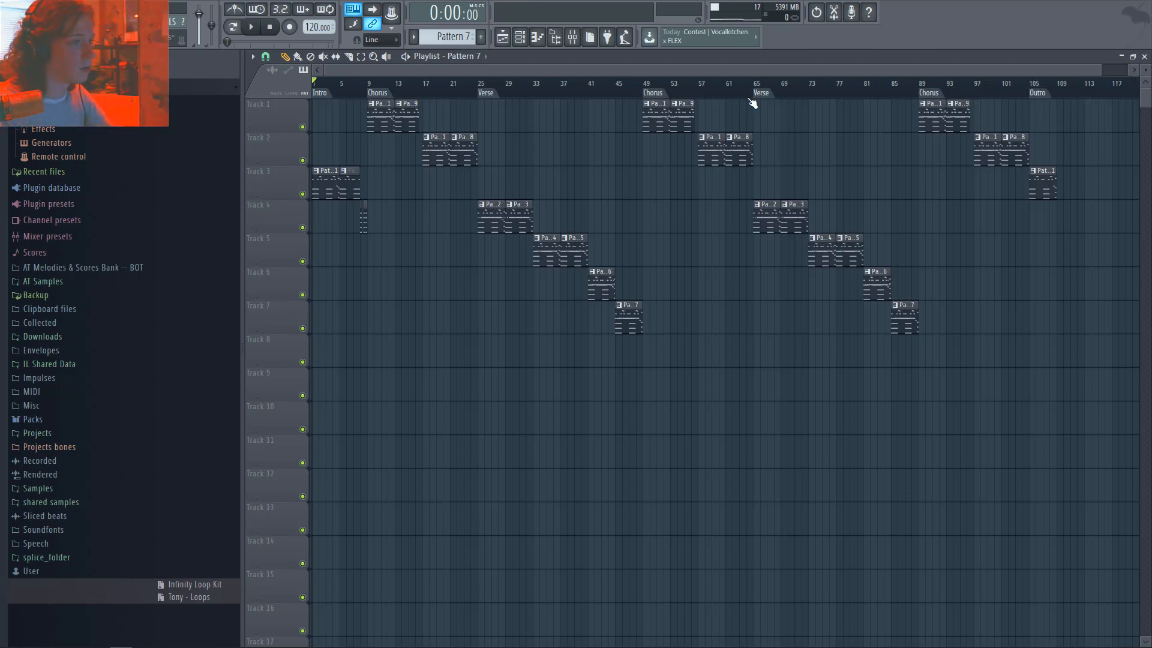
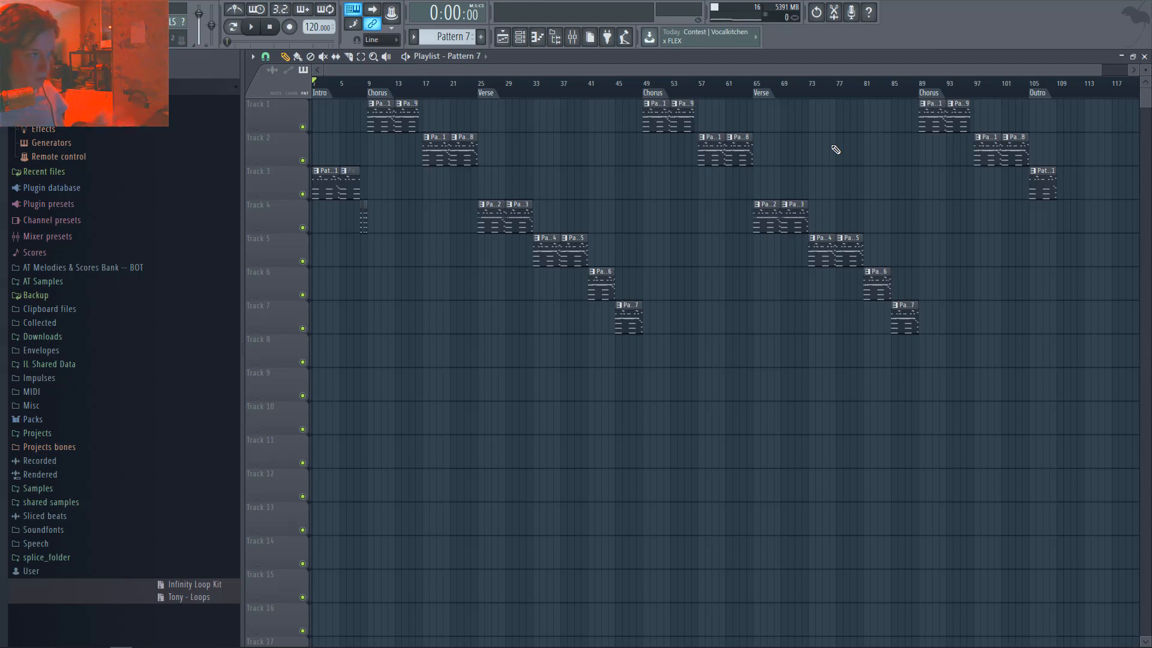
- Delete the long B2 and B3 notes in bars 1 and 3 of Pattern 2's FL Keys part
{"action": "double_click", "coordinate": [772, 230]}
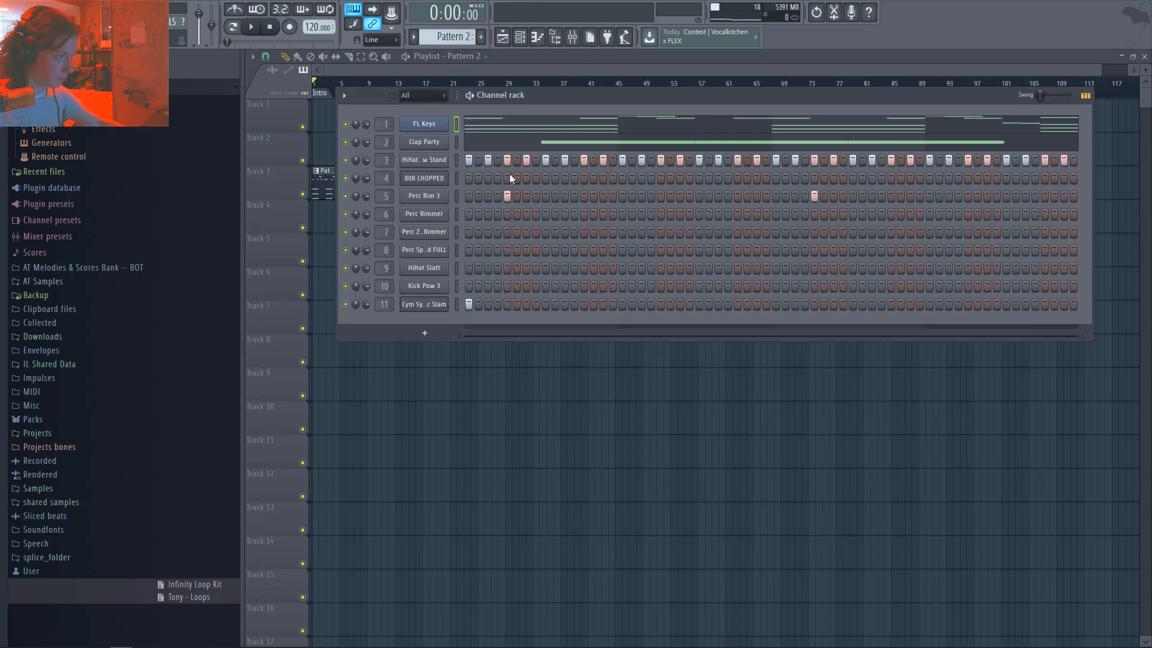
{"action": "left_click", "coordinate": [503, 131]}
{"action": "scroll", "coordinate": [755, 286], "scroll_direction": "down", "scroll_amount": 5}
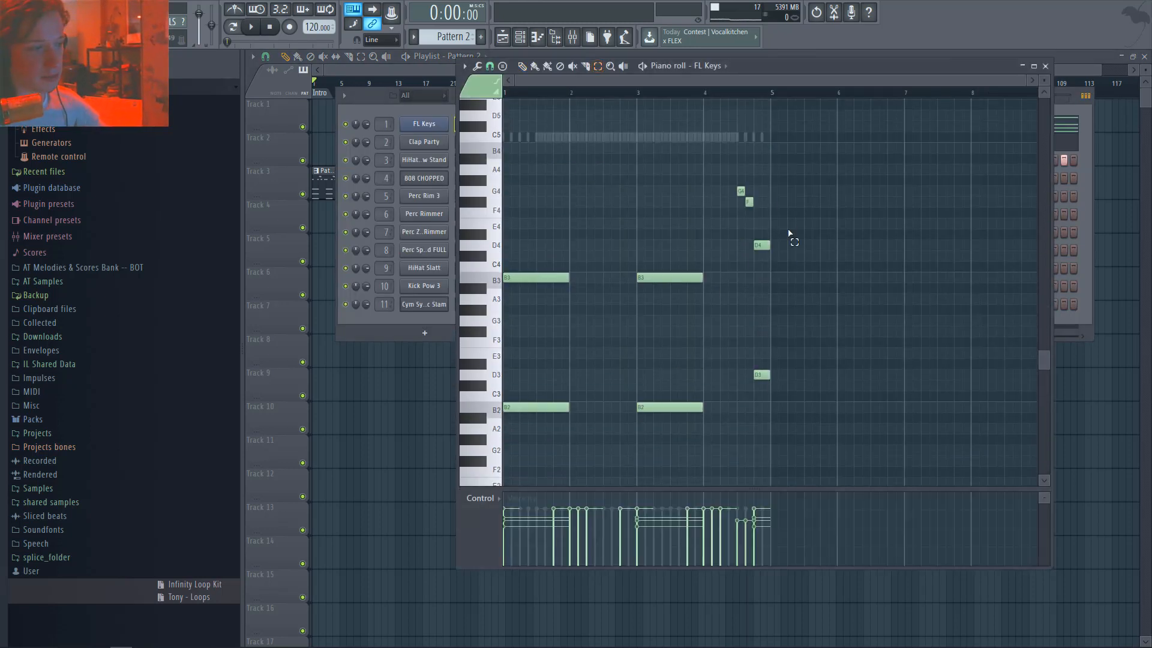
{"action": "left_click_drag", "start_coordinate": [733, 252], "coordinate": [463, 431]}
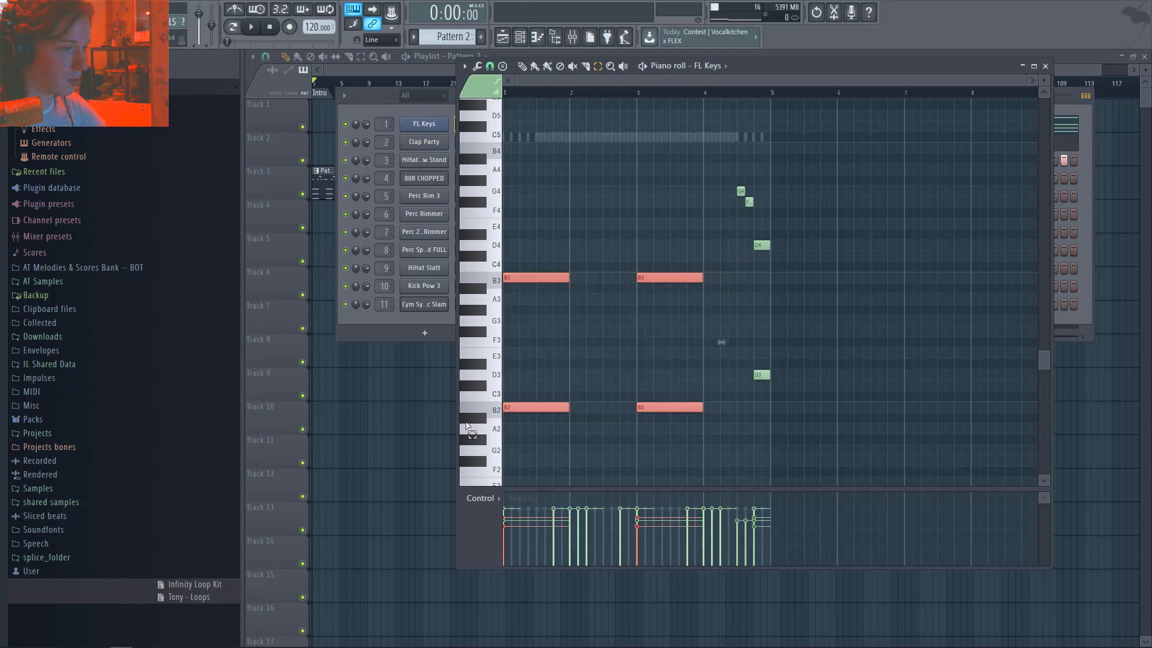
{"action": "key", "text": "Delete"}
{"action": "left_click", "coordinate": [445, 466]}
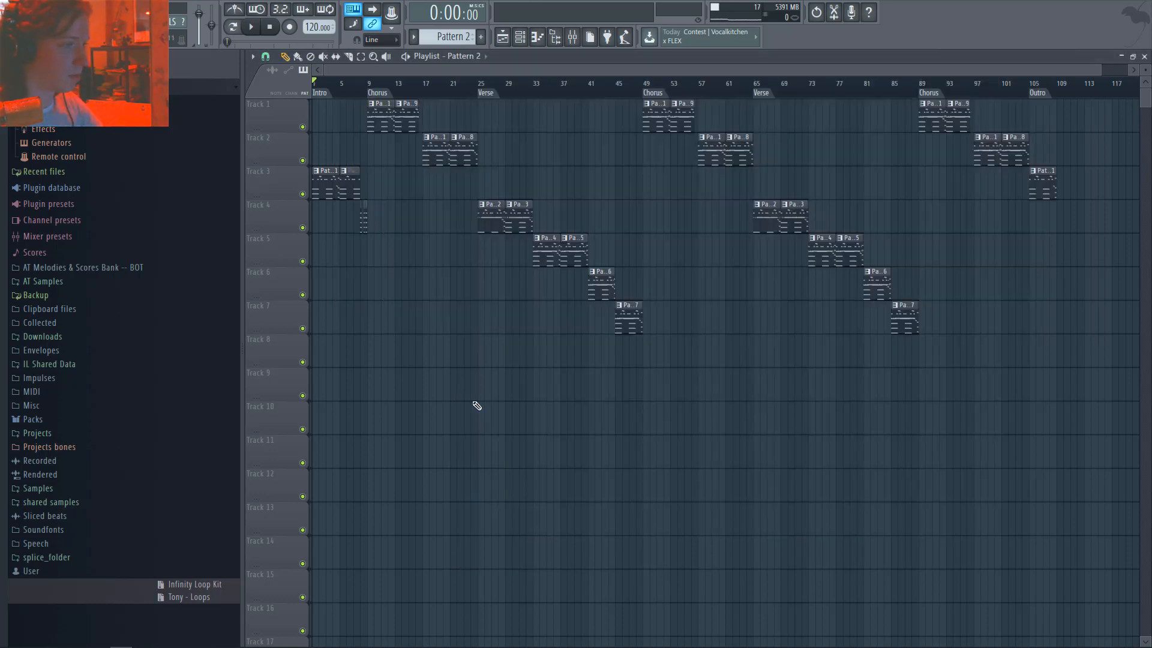
- Check Pattern 2 in the channel rack and remove the long low chord notes from Pattern 3's FL Keys part
{"action": "double_click", "coordinate": [498, 215]}
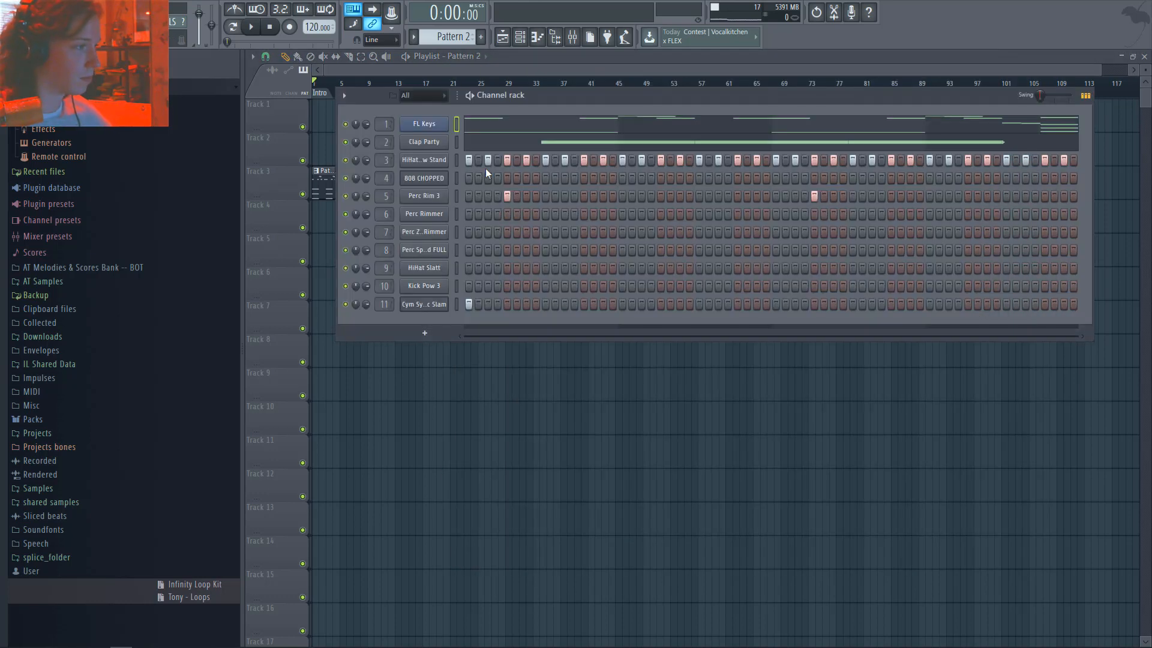
{"action": "left_click", "coordinate": [561, 481]}
{"action": "double_click", "coordinate": [519, 212]}
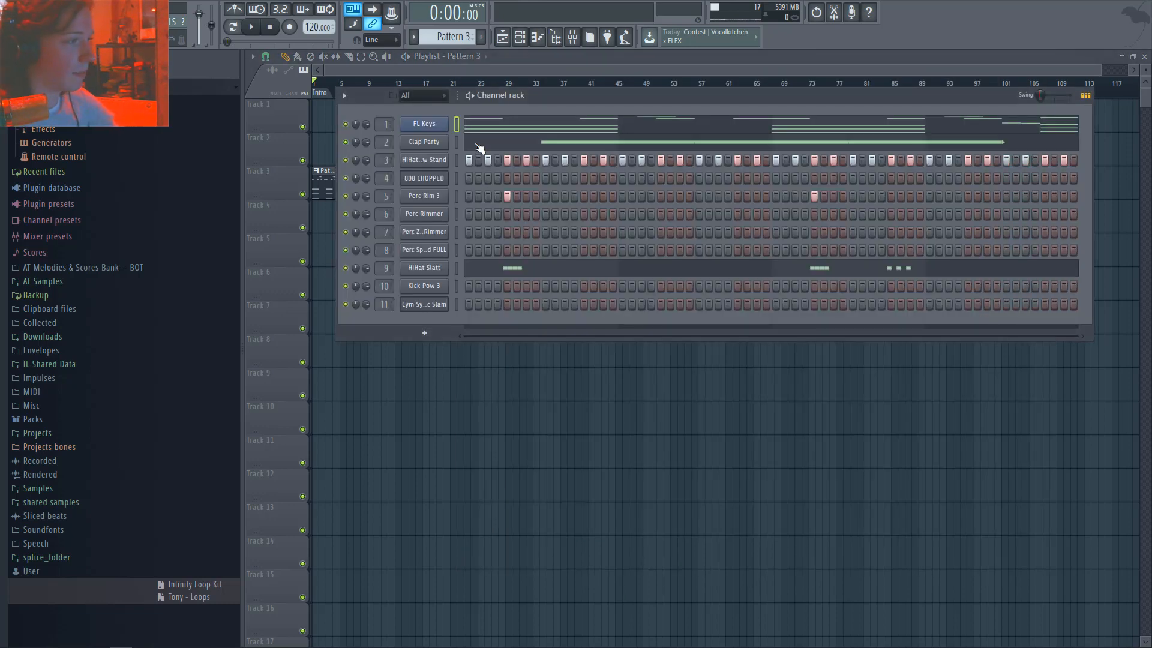
{"action": "left_click", "coordinate": [597, 480]}
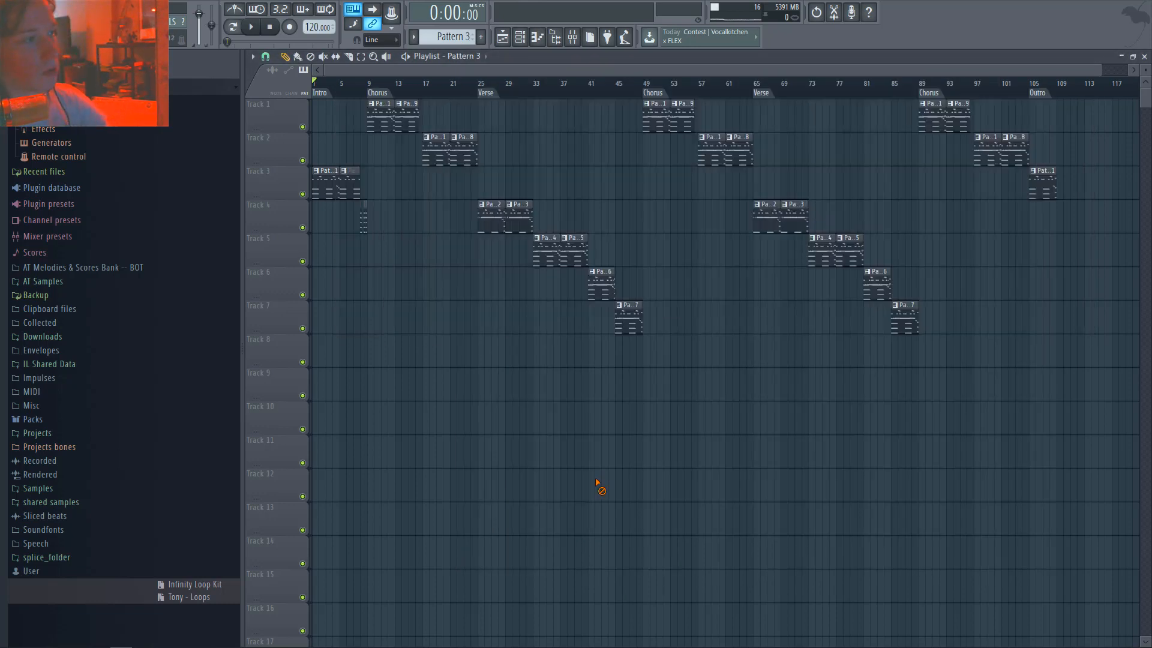
- Play the song from just before the first verse and delete Pattern 2's remaining long B1 notes in bars 1 and 3 of FL Keys
{"action": "left_click", "coordinate": [467, 82]}
{"action": "key", "text": "space"}
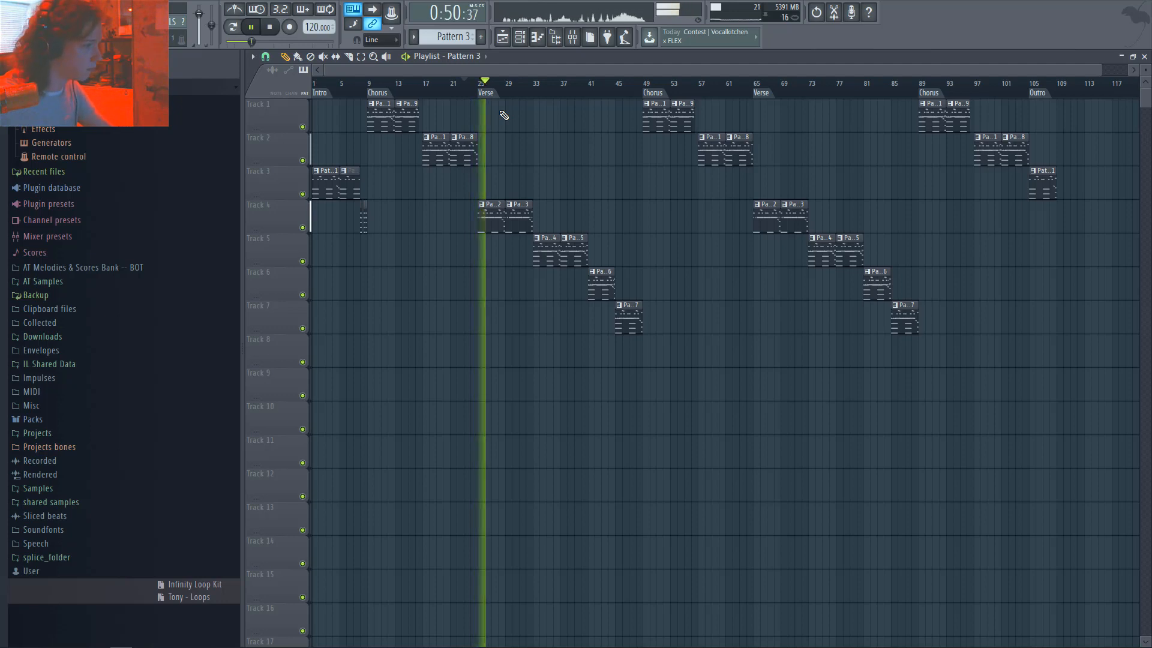
{"action": "double_click", "coordinate": [488, 220]}
{"action": "left_click", "coordinate": [525, 129]}
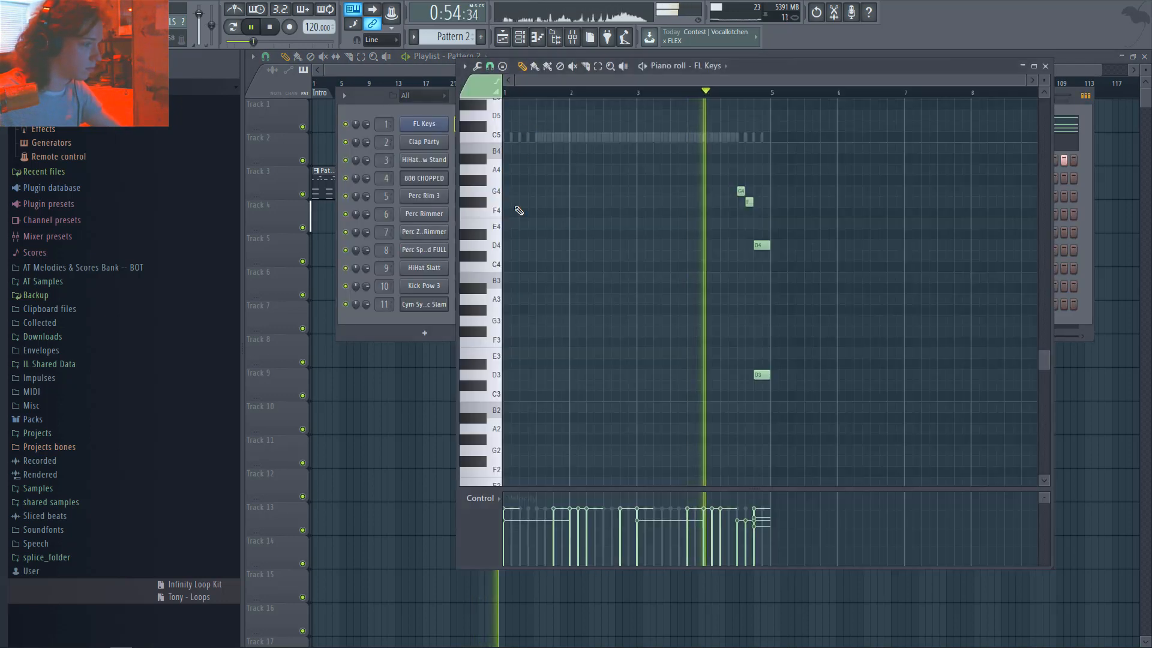
{"action": "scroll", "coordinate": [519, 213], "scroll_direction": "down", "scroll_amount": 3}
{"action": "right_click", "coordinate": [558, 313]}
{"action": "right_click", "coordinate": [656, 312]}
{"action": "key", "text": "Escape"}
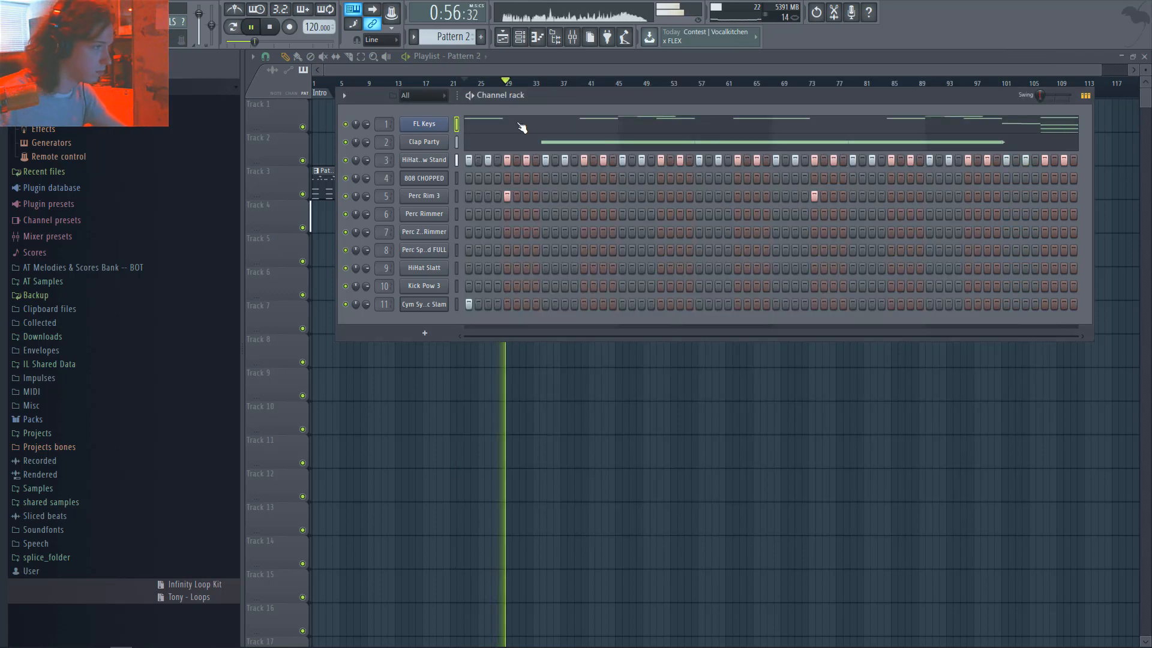
{"action": "key", "text": "Escape"}
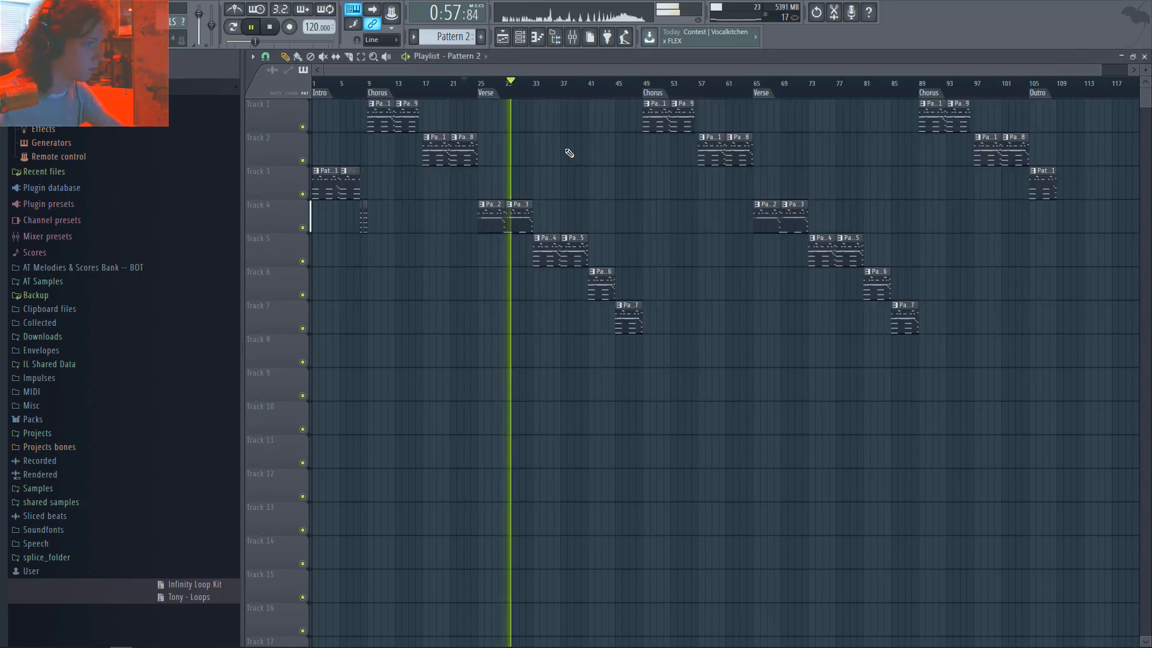
- Check Pattern 3 in the channel rack and replay the song from just before the first verse
{"action": "double_click", "coordinate": [514, 207]}
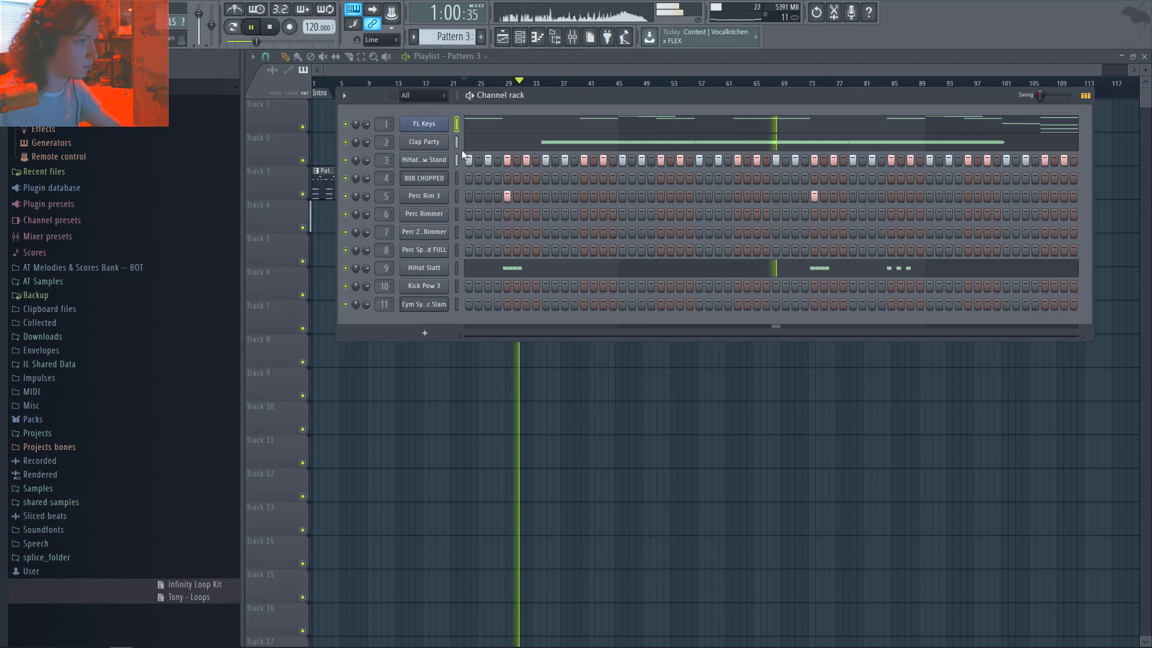
{"action": "key", "text": "space"}
{"action": "key", "text": "space"}
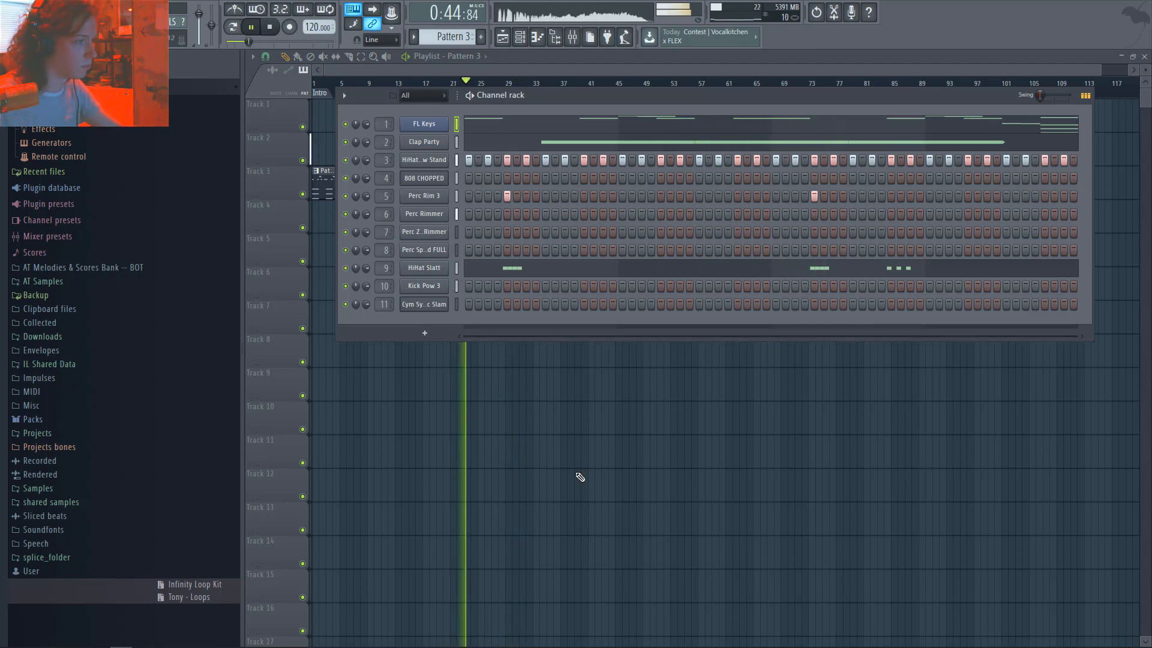
{"action": "key", "text": "Escape"}
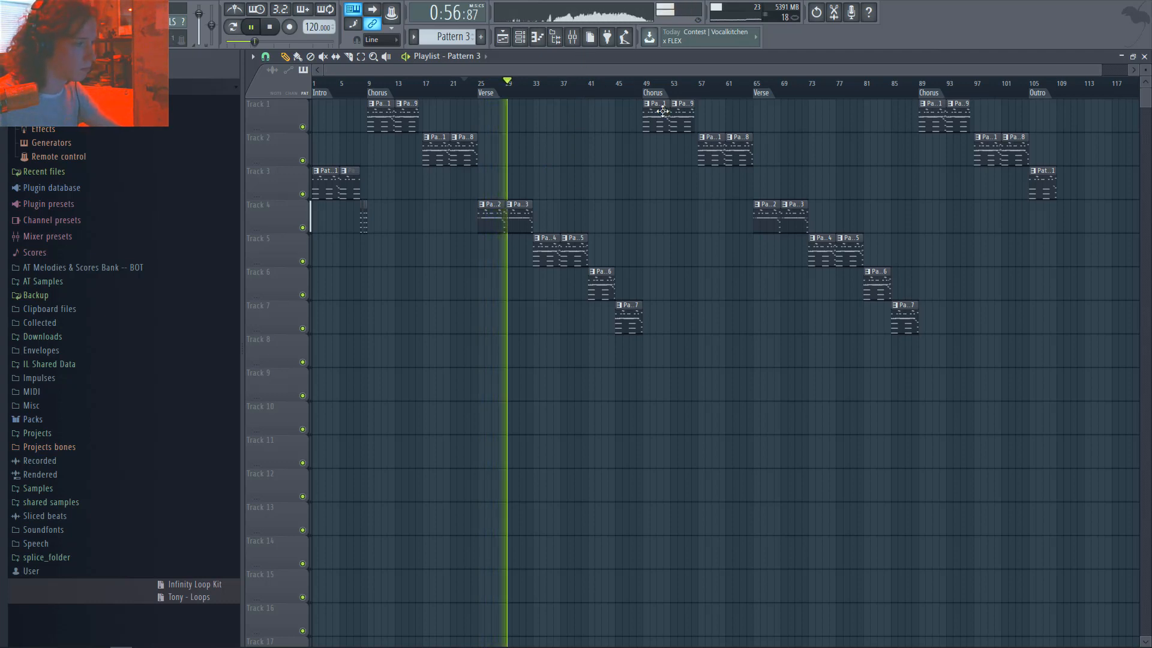
- Draw one-bar B1 and B2 notes at the start of Pattern 3's FL Keys part, removing the stray C2 note
{"action": "double_click", "coordinate": [516, 205]}
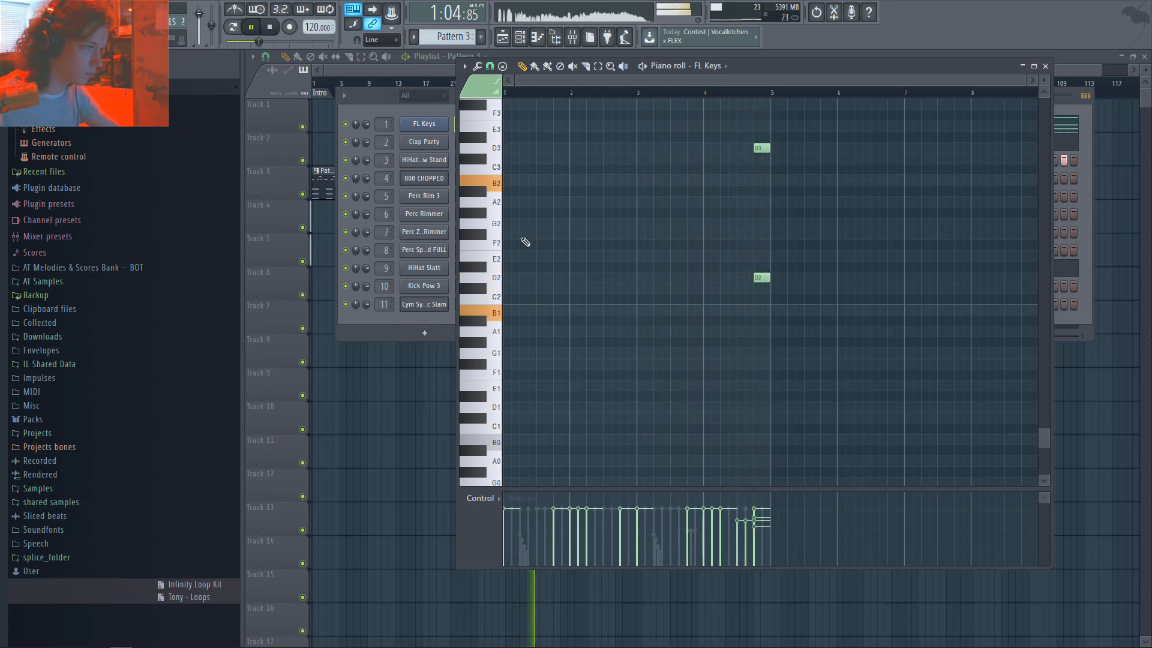
{"action": "left_click_drag", "start_coordinate": [506, 313], "coordinate": [571, 320]}
{"action": "left_click", "coordinate": [548, 299]}
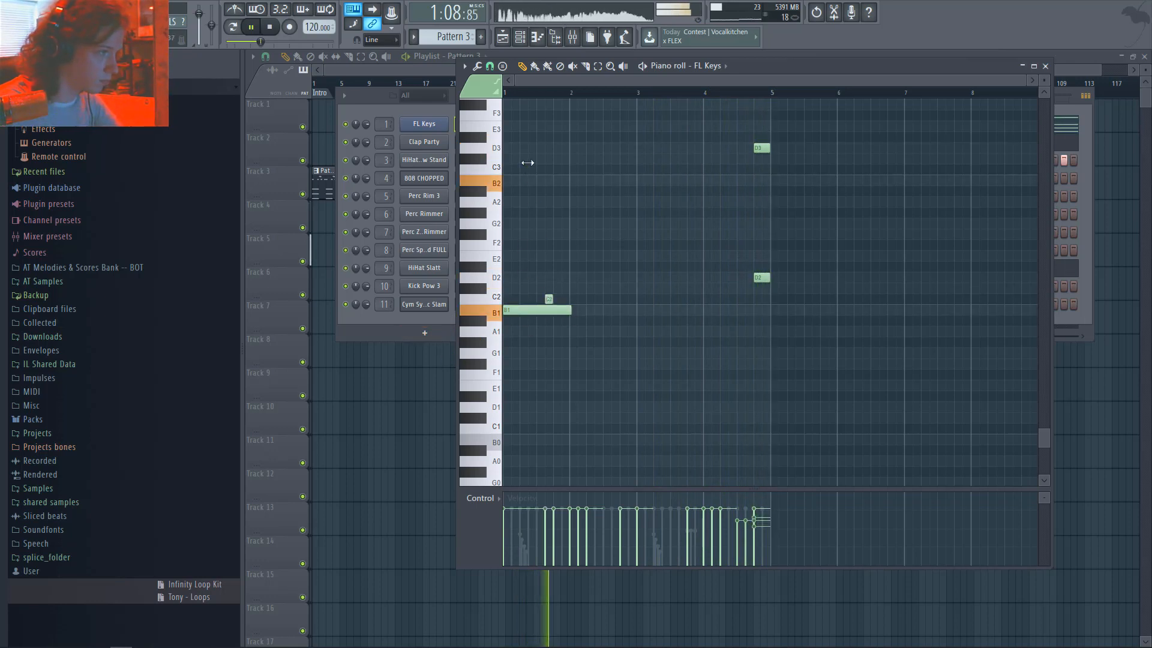
{"action": "right_click", "coordinate": [549, 299]}
{"action": "left_click", "coordinate": [532, 180]}
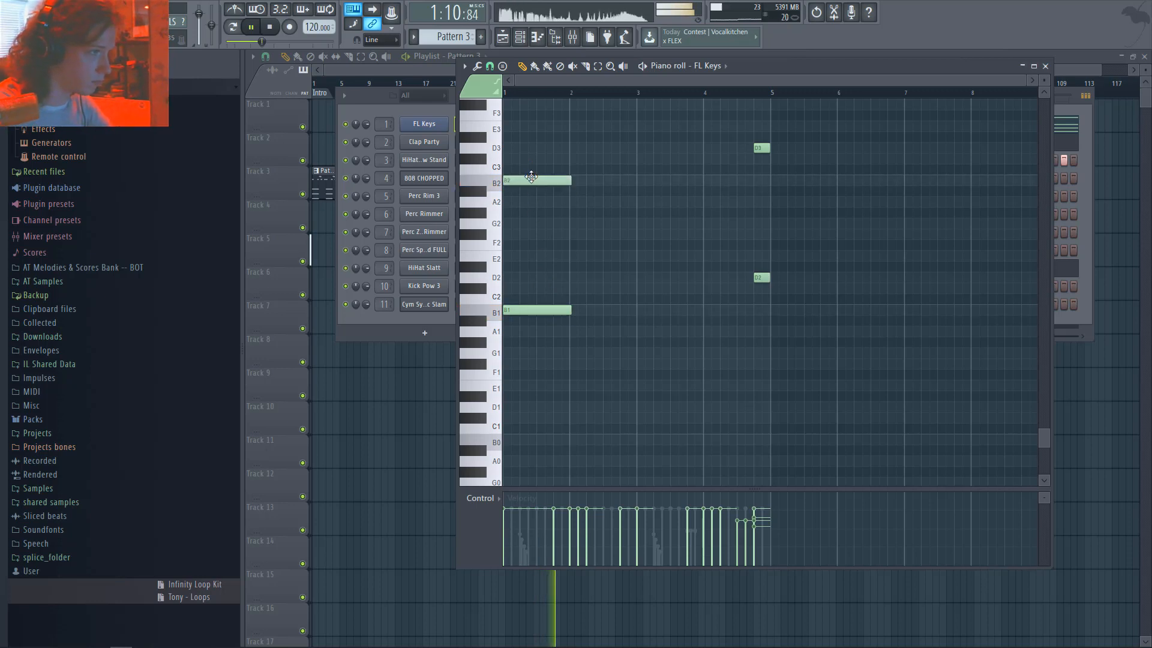
{"action": "left_click", "coordinate": [433, 319]}
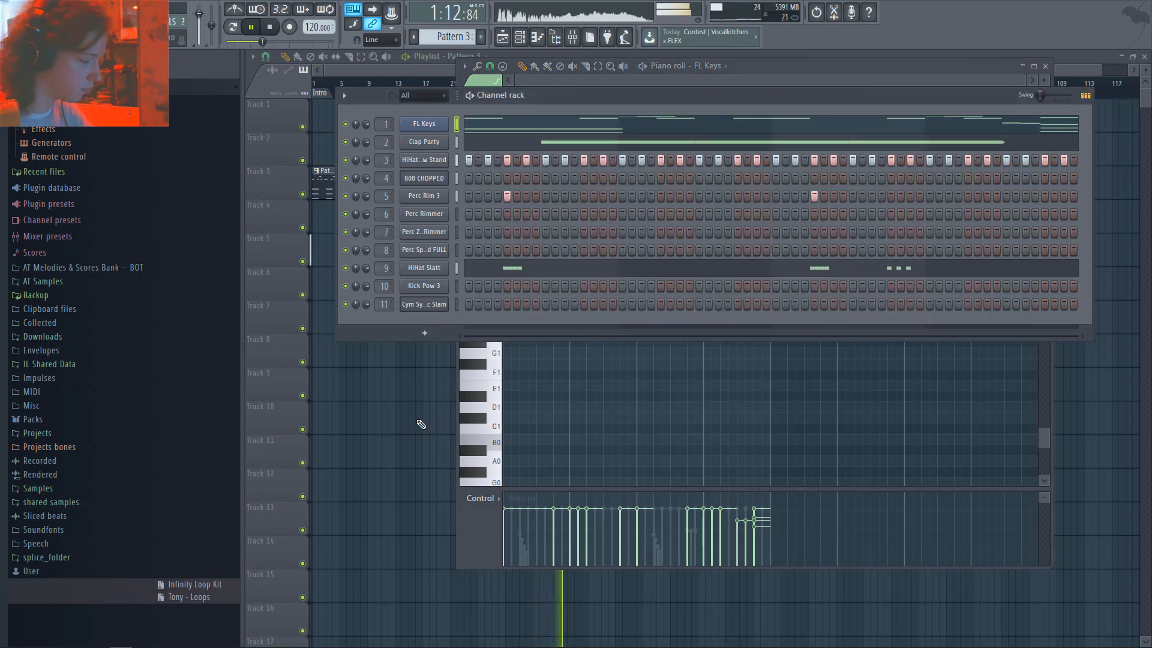
{"action": "left_click", "coordinate": [407, 458]}
- Replay the lead-in to the verse and add one-bar B1 and B2 notes at the start of Pattern 2's FL Keys part
{"action": "double_click", "coordinate": [488, 214]}
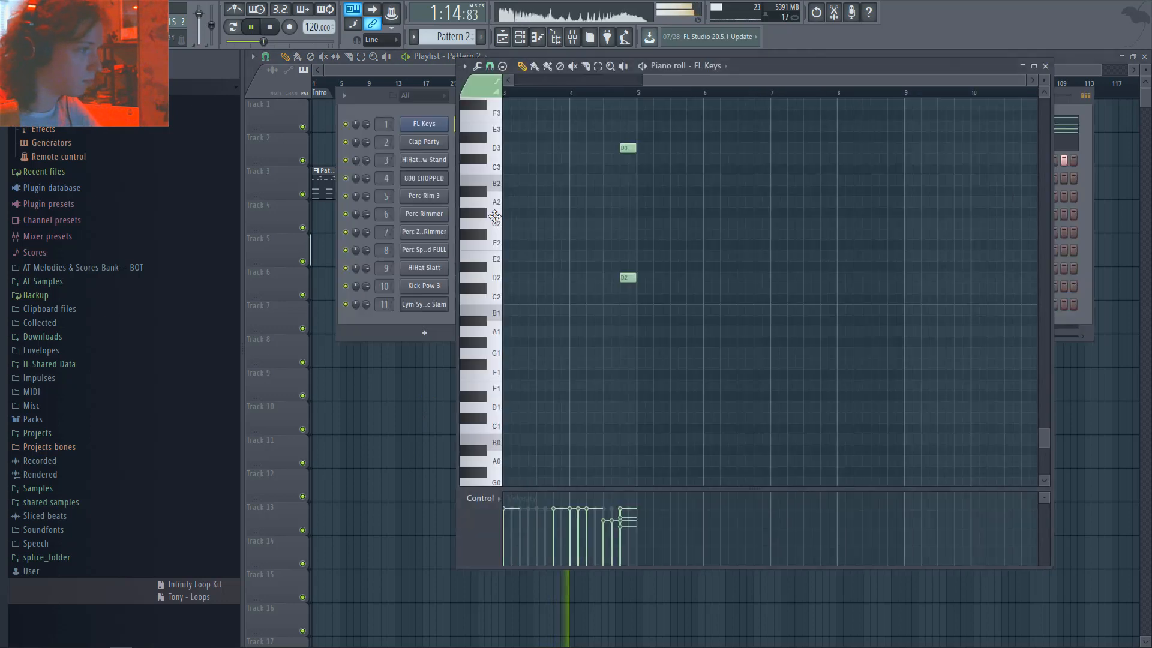
{"action": "left_click", "coordinate": [448, 121]}
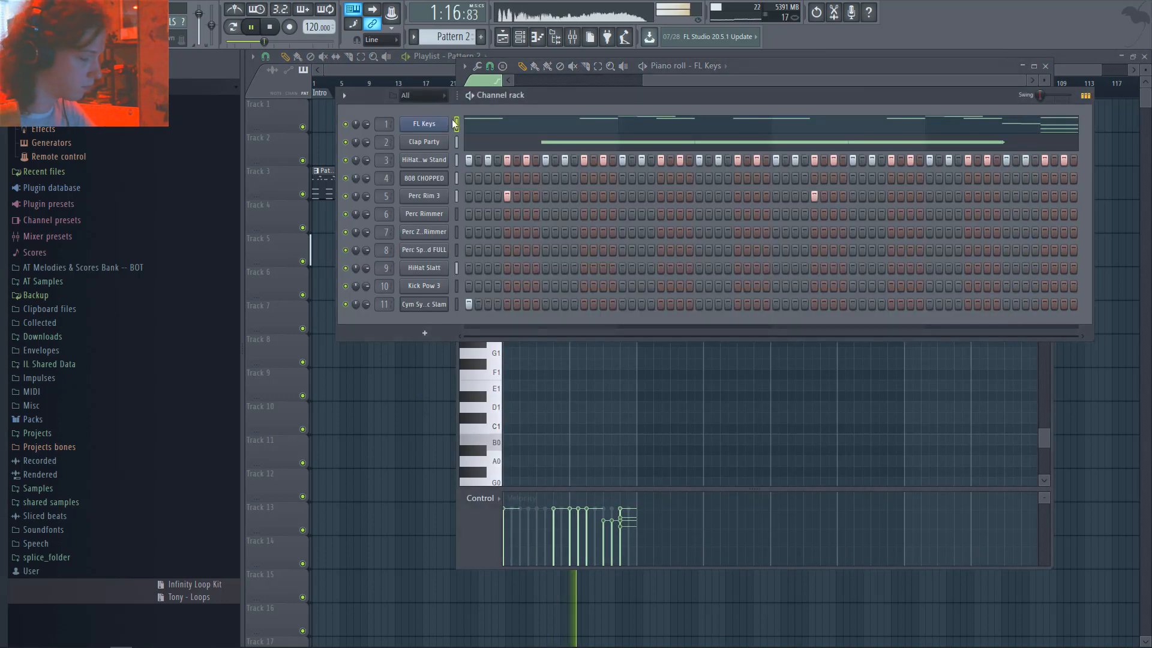
{"action": "left_click", "coordinate": [398, 434]}
{"action": "left_click", "coordinate": [463, 83]}
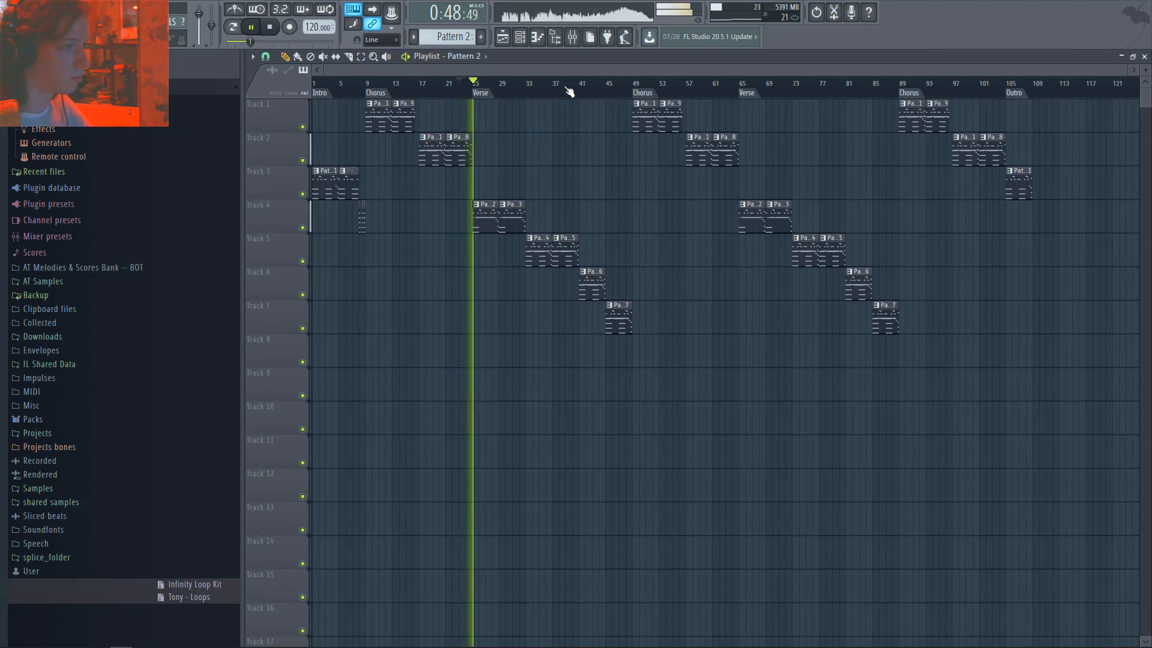
{"action": "double_click", "coordinate": [480, 226]}
{"action": "left_click", "coordinate": [532, 120]}
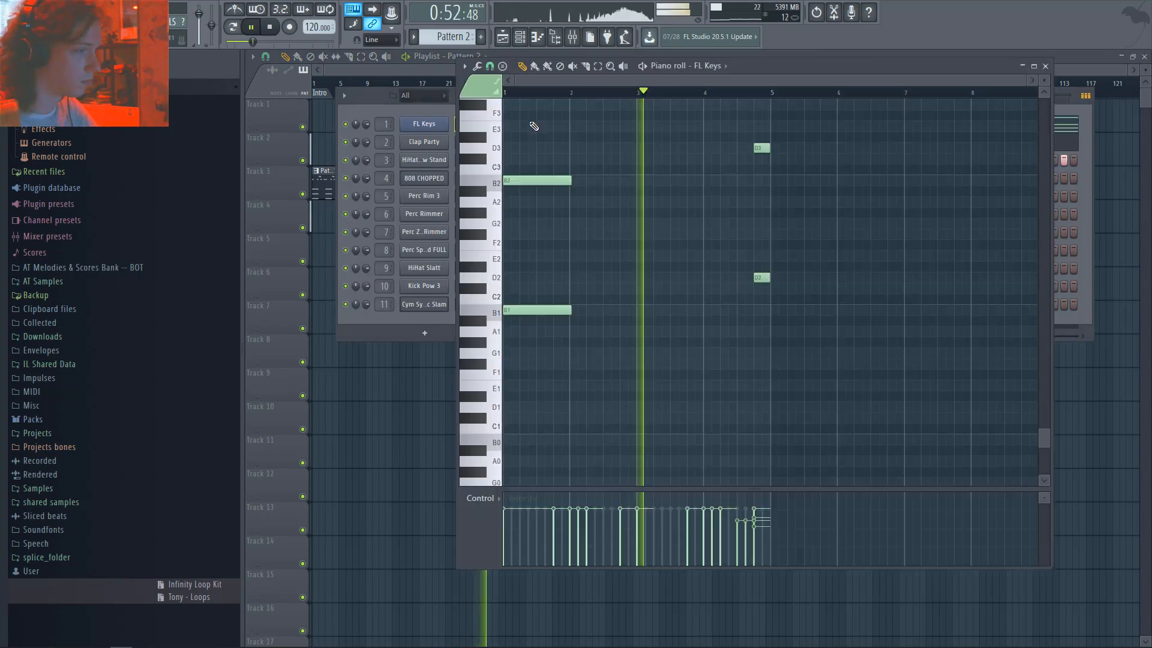
- Lower the velocity of the opening B1 and B2 notes in Pattern 2's FL Keys part
{"action": "left_click", "coordinate": [550, 310]}
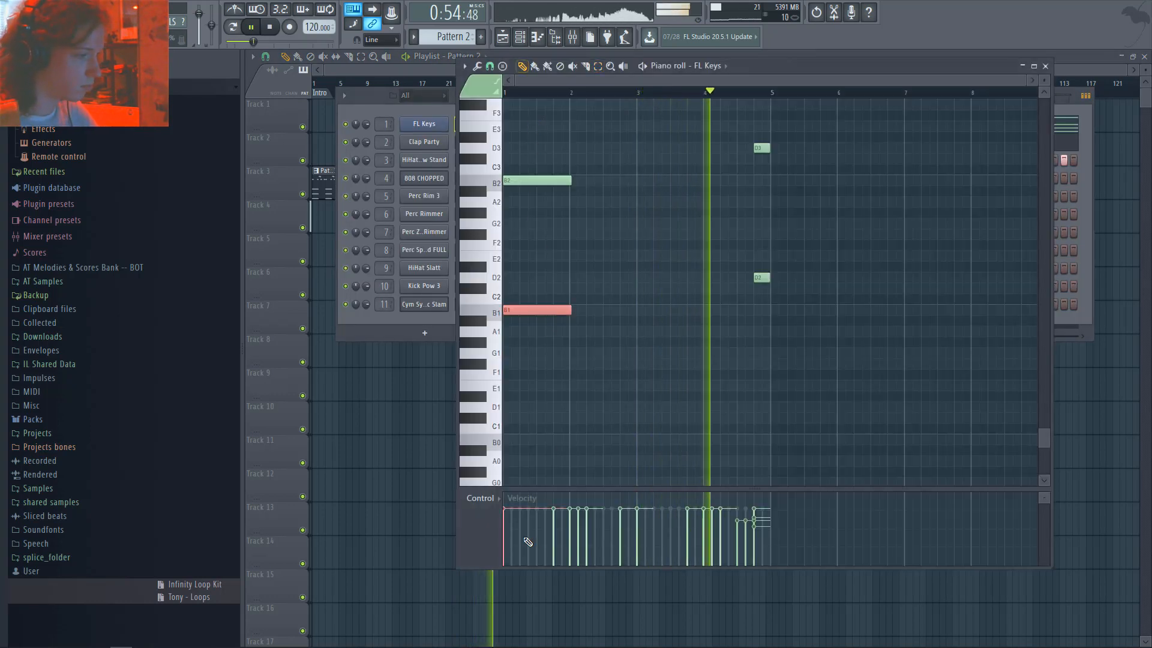
{"action": "left_click_drag", "start_coordinate": [528, 540], "coordinate": [529, 522]}
{"action": "left_click_drag", "start_coordinate": [576, 250], "coordinate": [538, 180]}
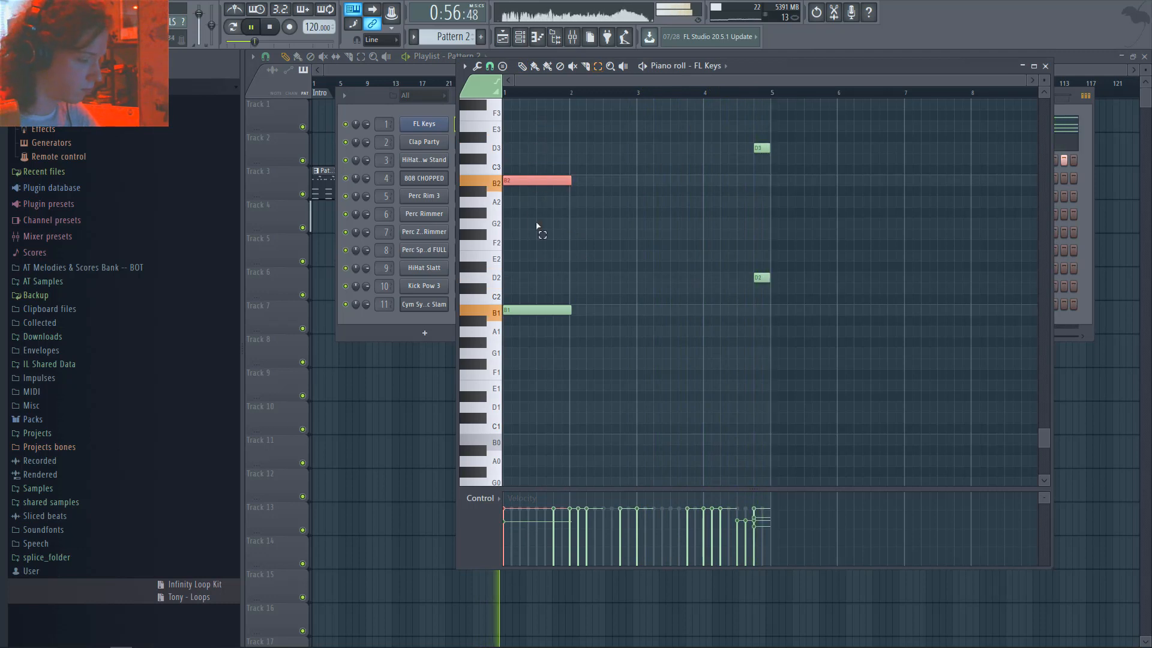
{"action": "left_click_drag", "start_coordinate": [528, 541], "coordinate": [527, 533]}
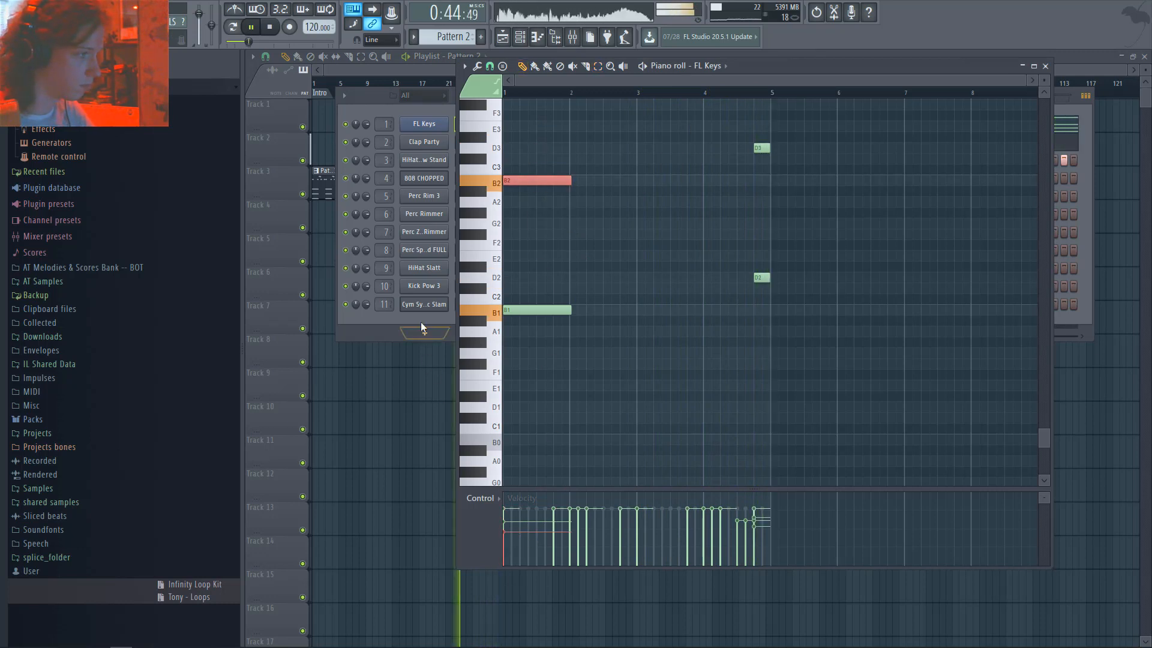
- Audition Pattern 2 and Pattern 3 on their own in pattern mode, restarting Pattern 3 from its beginning
{"action": "left_click", "coordinate": [424, 329]}
{"action": "key", "text": "l"}
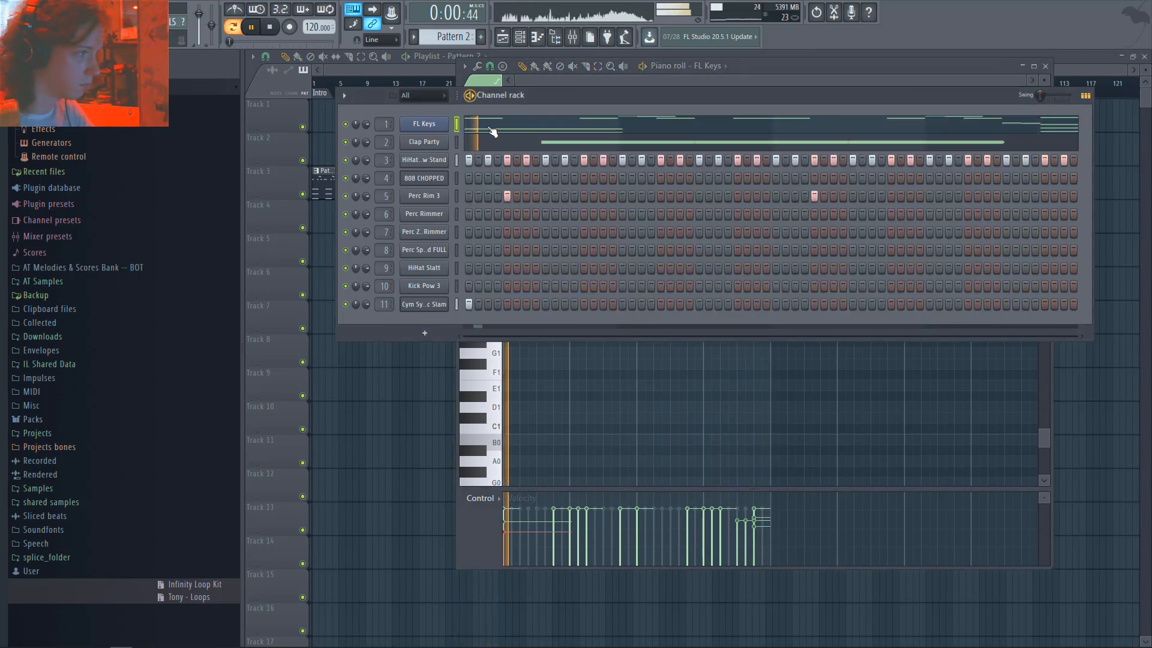
{"action": "left_click", "coordinate": [386, 406]}
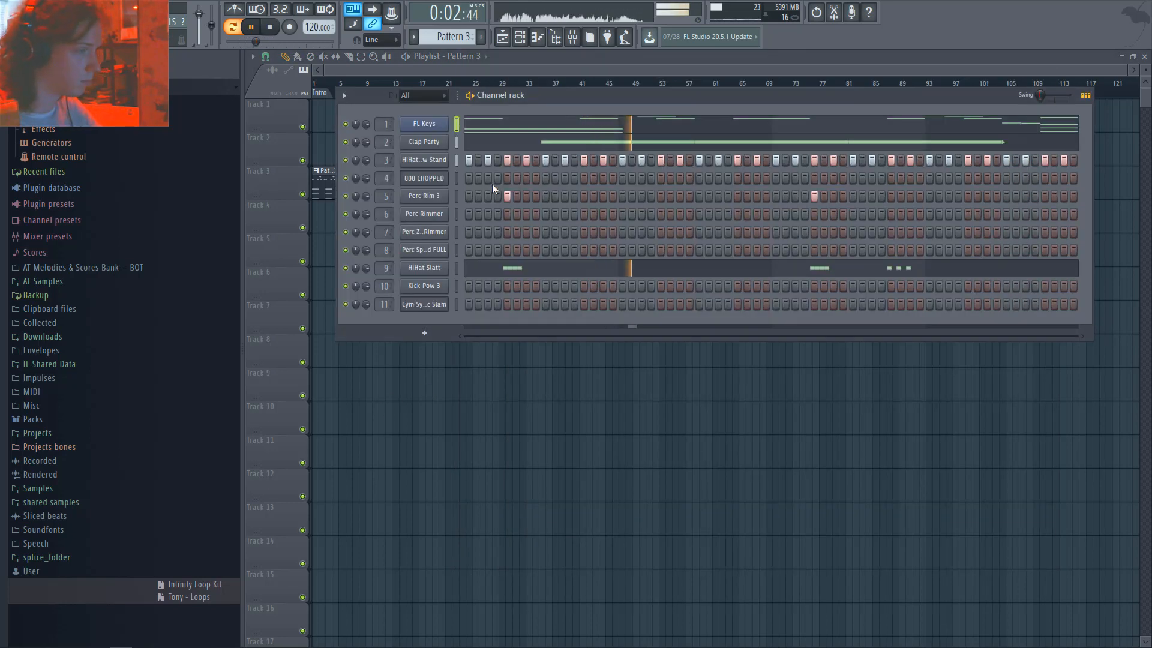
{"action": "key", "text": "space"}
{"action": "key", "text": "space"}
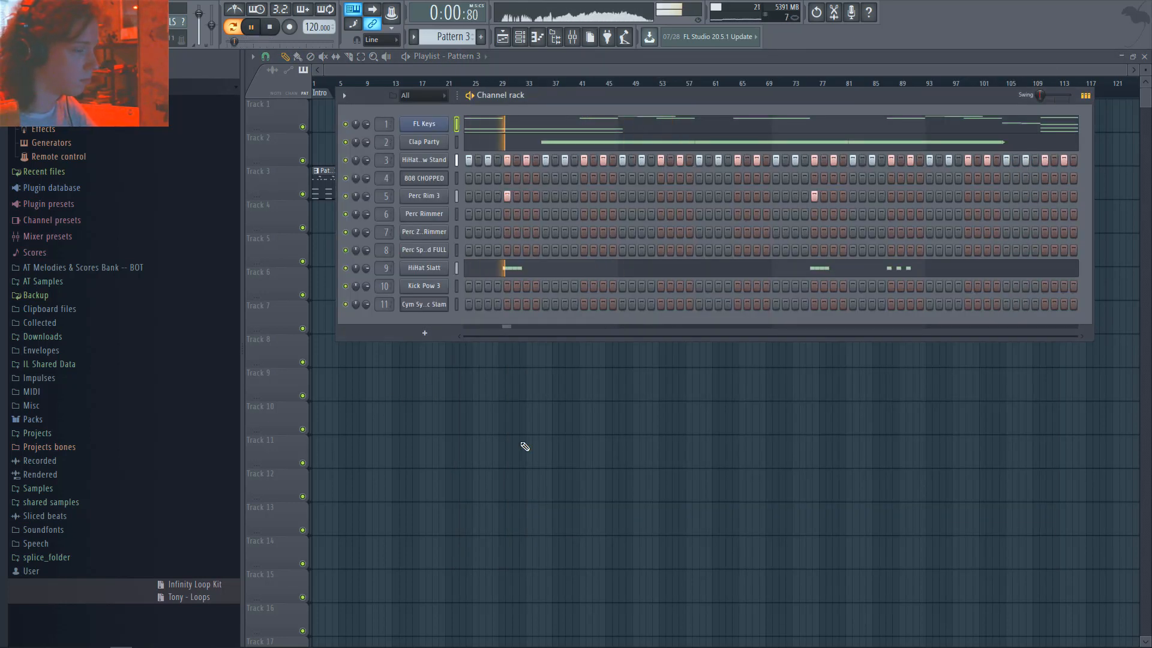
{"action": "key", "text": "F6"}
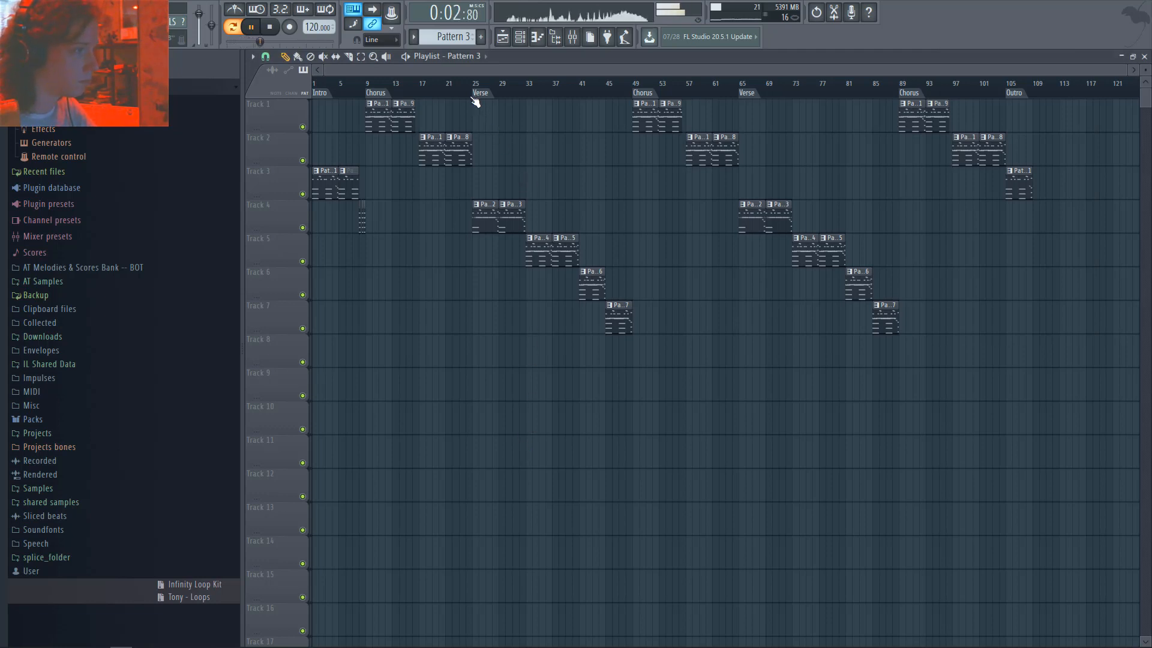
- Return to song mode, select the whole arrangement in the playlist and play it from the start
{"action": "key", "text": "l"}
{"action": "left_click", "coordinate": [314, 86]}
{"action": "key", "text": "space"}
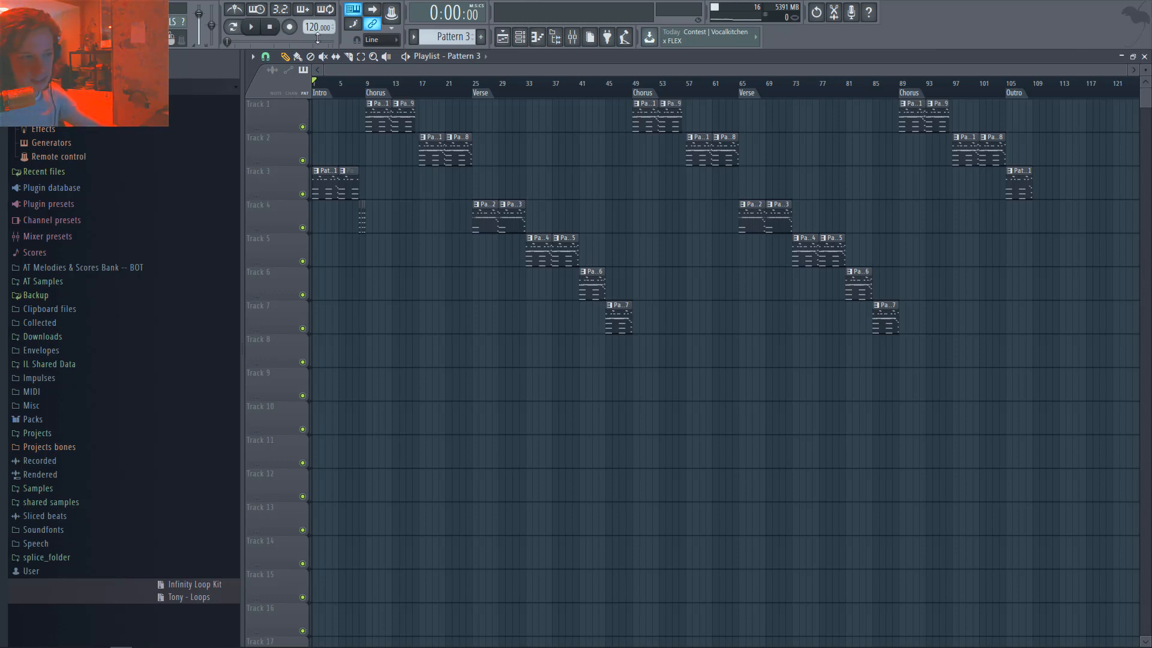
{"action": "key", "text": "ctrl+a"}
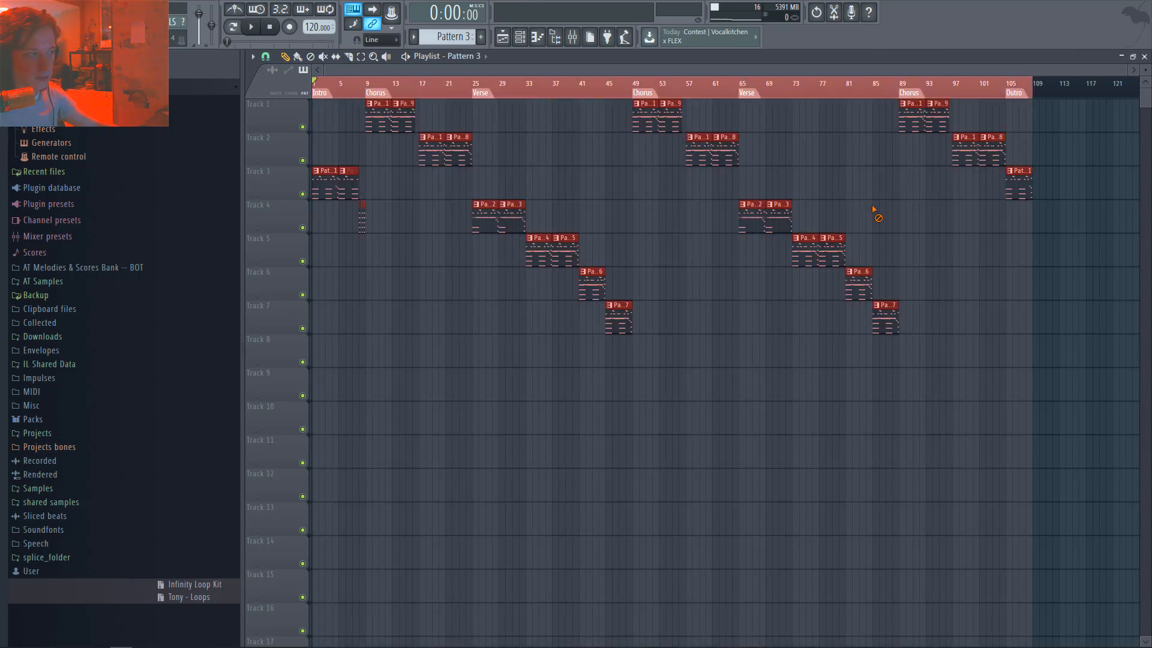
{"action": "key", "text": "space"}
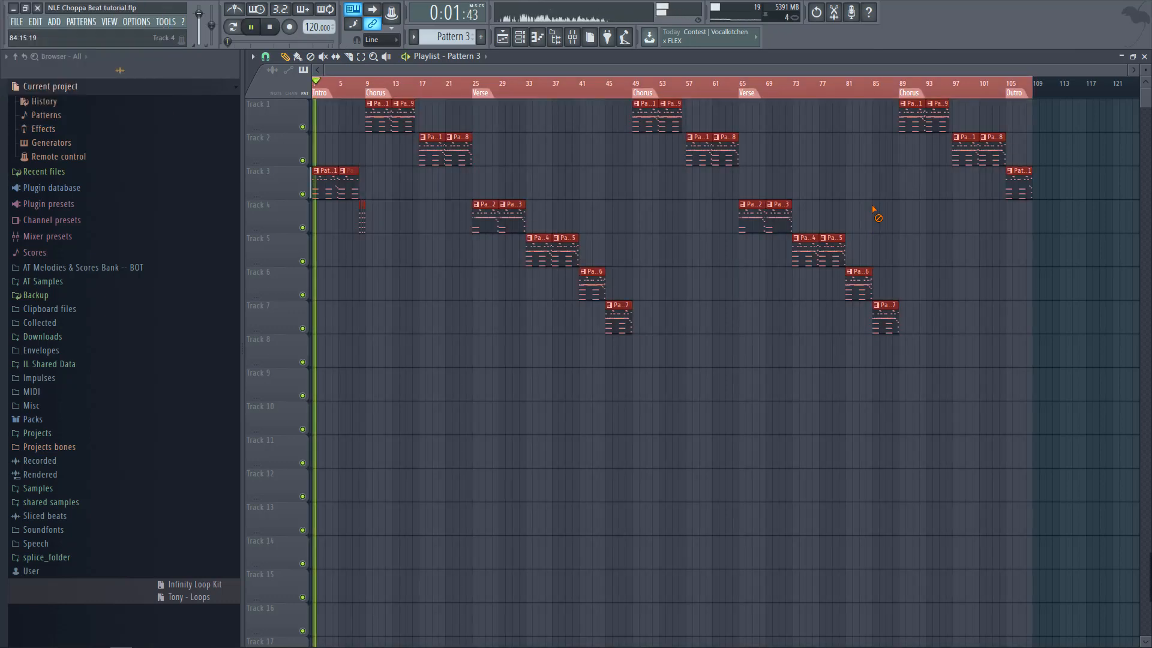